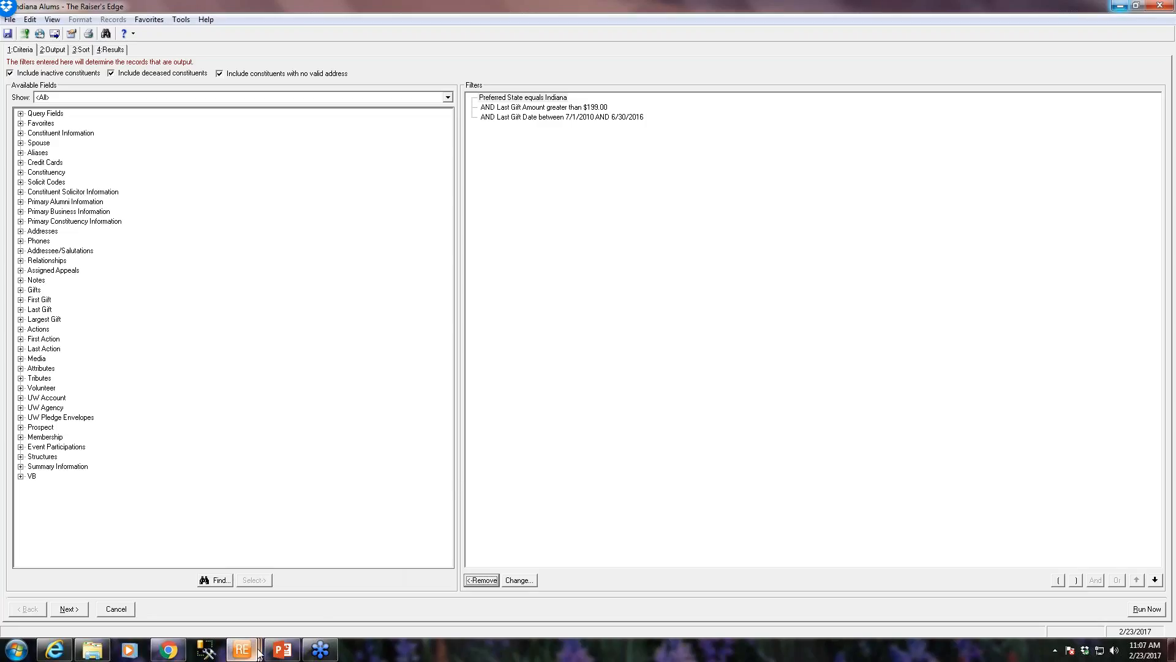
# Switch to the Indiana Alums export and examine its output fields and the available Address field groups
pyautogui.moveTo(258, 654)
pyautogui.click(356, 603)
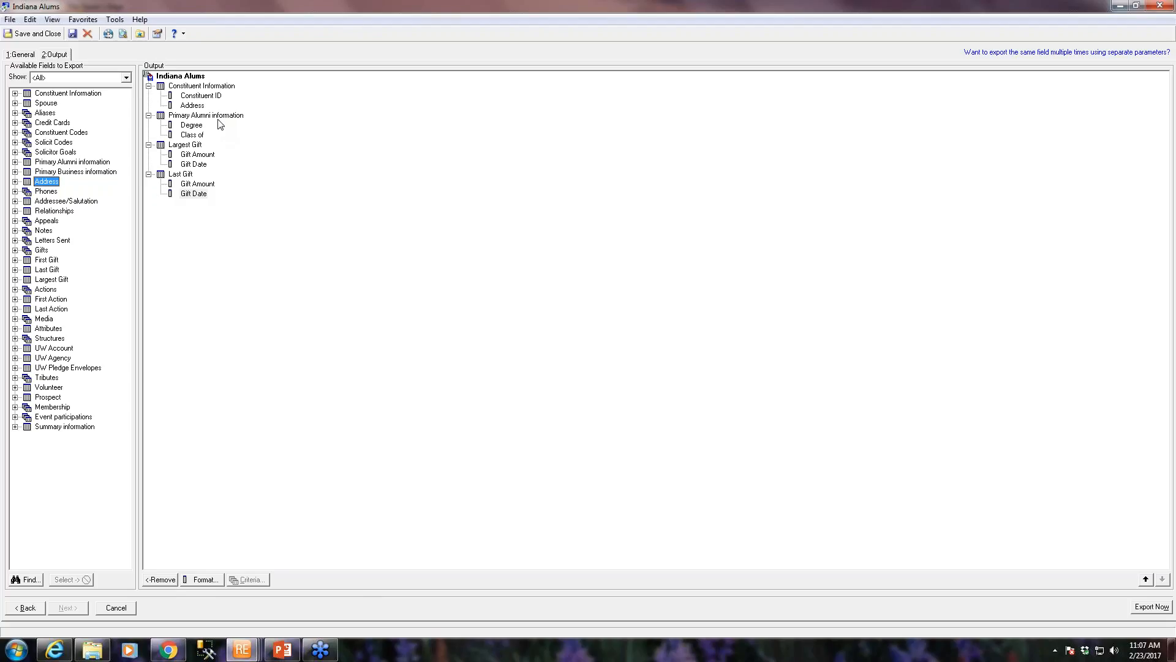
pyautogui.click(203, 127)
pyautogui.click(201, 136)
pyautogui.click(199, 128)
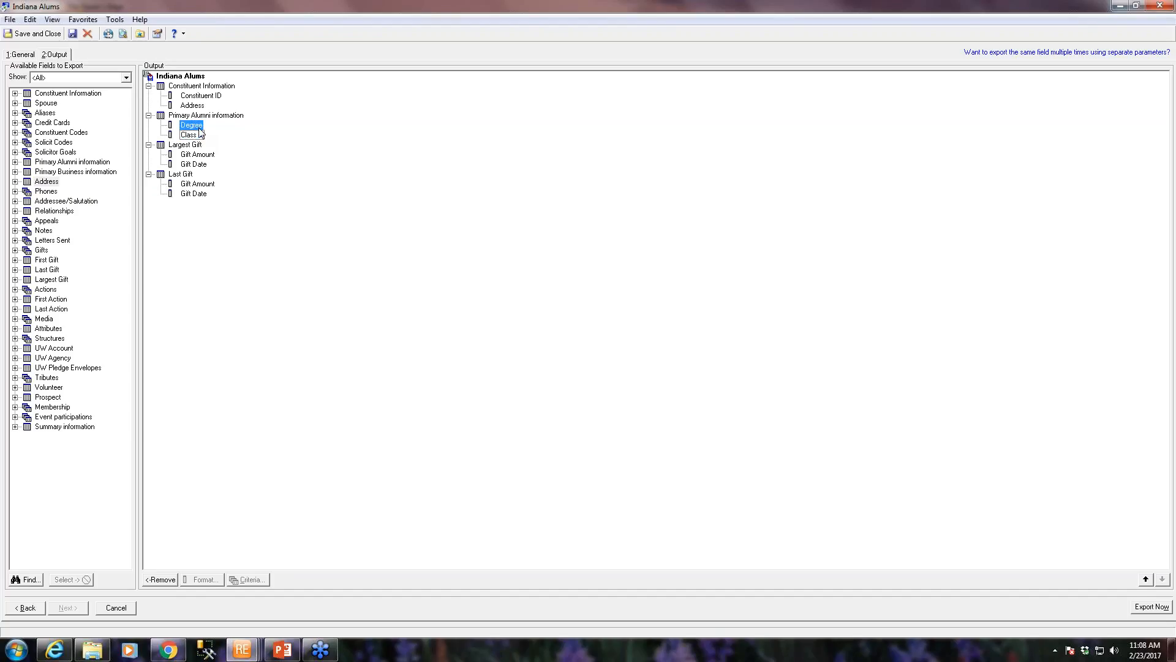
pyautogui.click(189, 146)
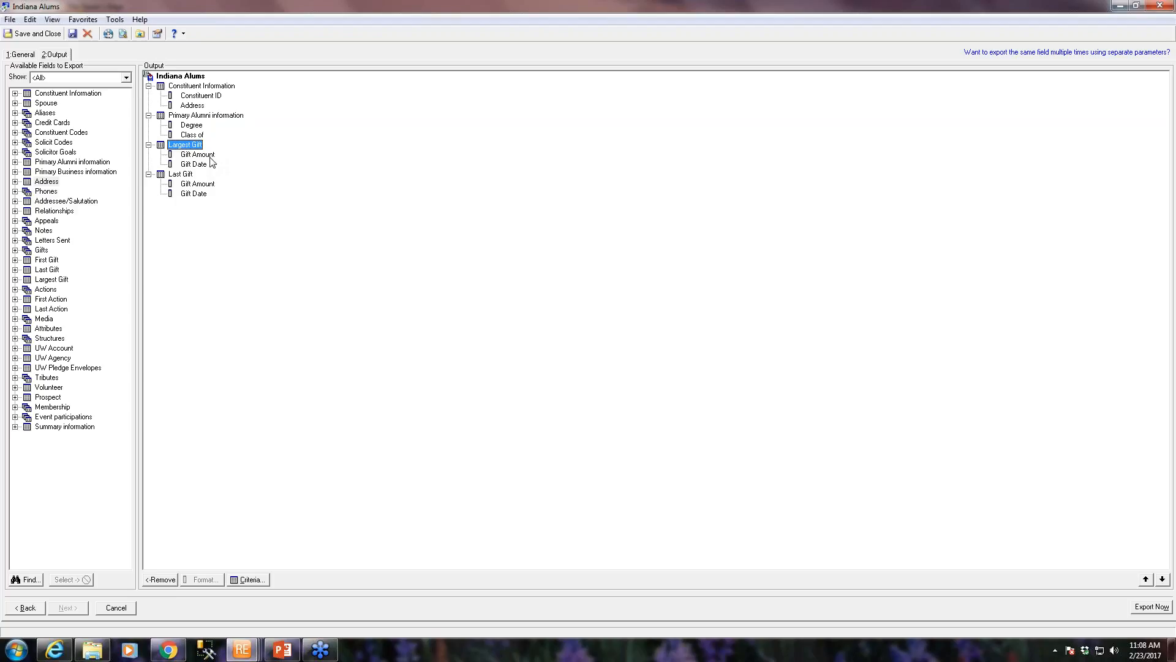
pyautogui.click(192, 176)
pyautogui.click(193, 105)
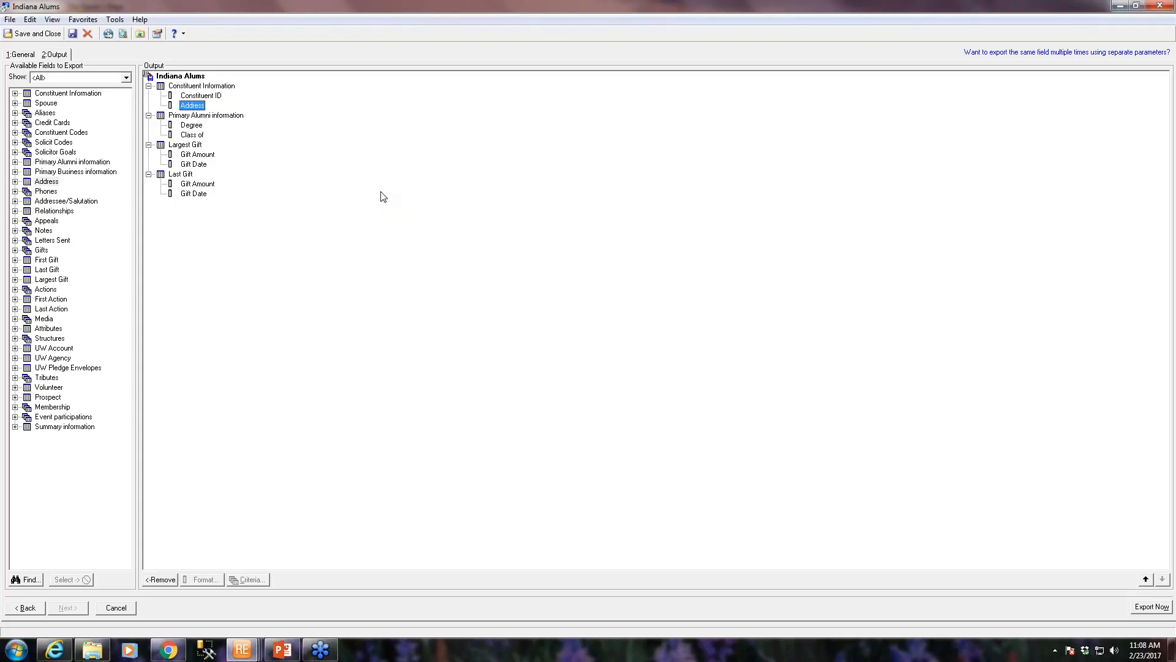
pyautogui.doubleClick(22, 183)
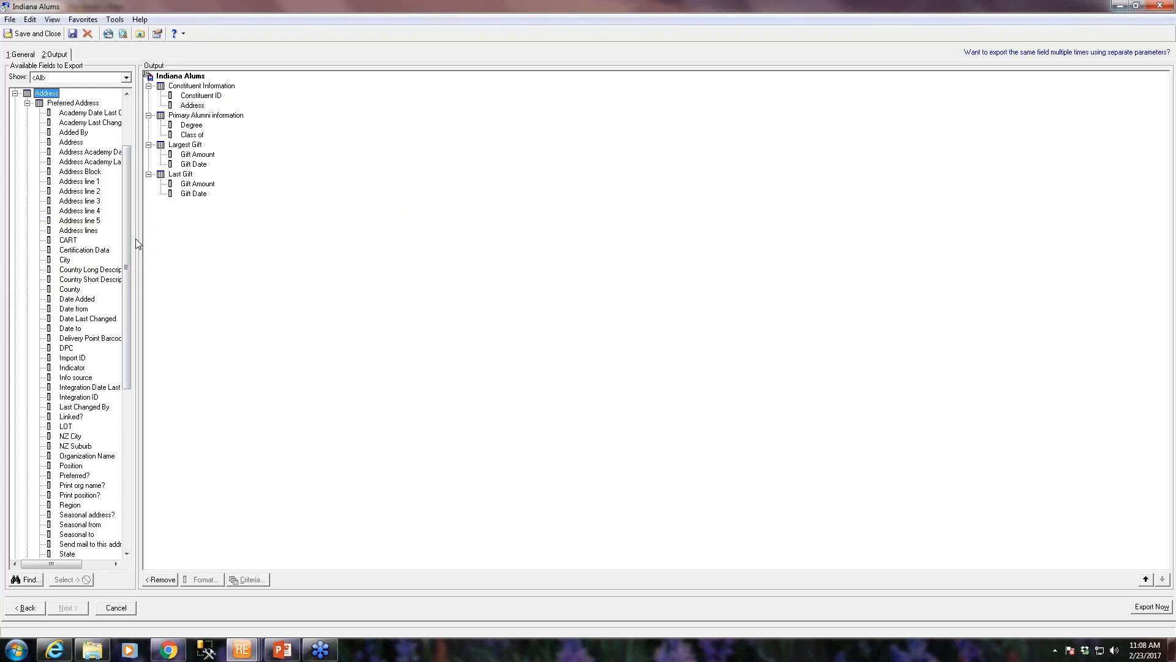
pyautogui.click(28, 103)
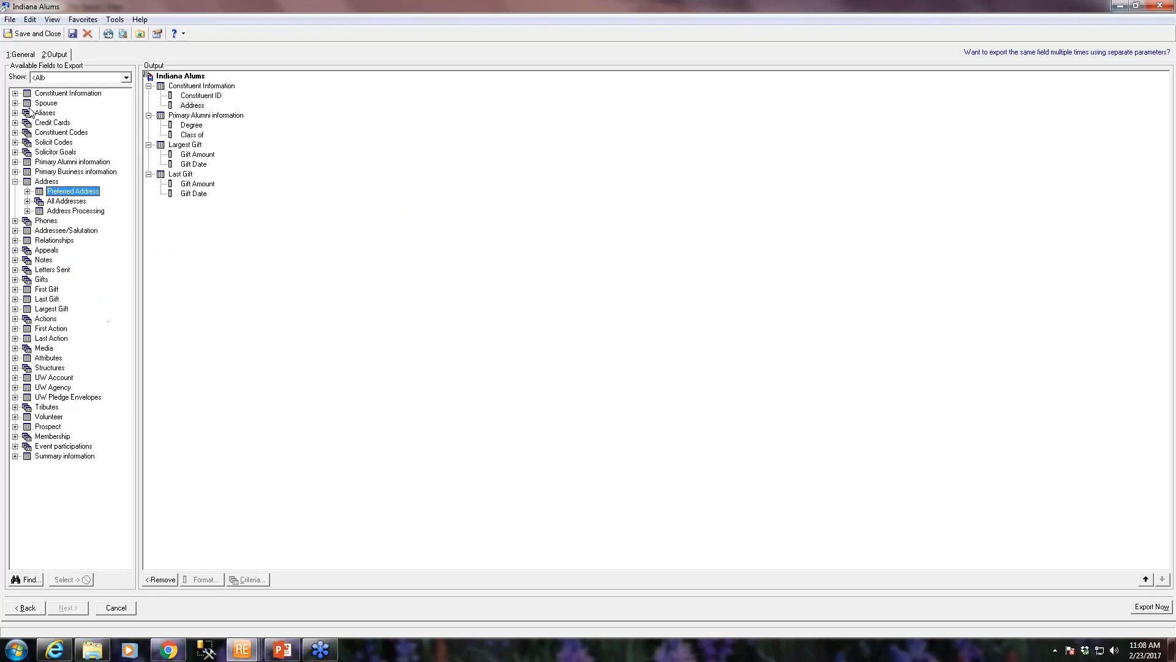
pyautogui.click(32, 104)
pyautogui.click(194, 106)
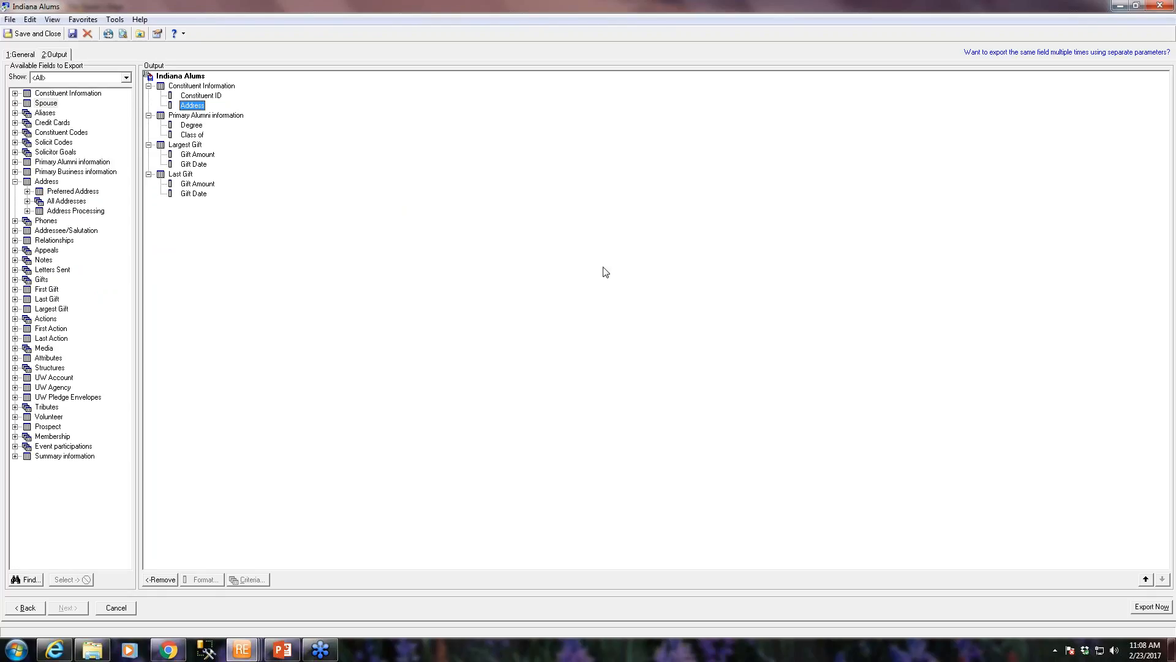
# Export the Indiana Alums records to the desktop as the comma-separated file Alums, replacing the existing file
pyautogui.click(1137, 610)
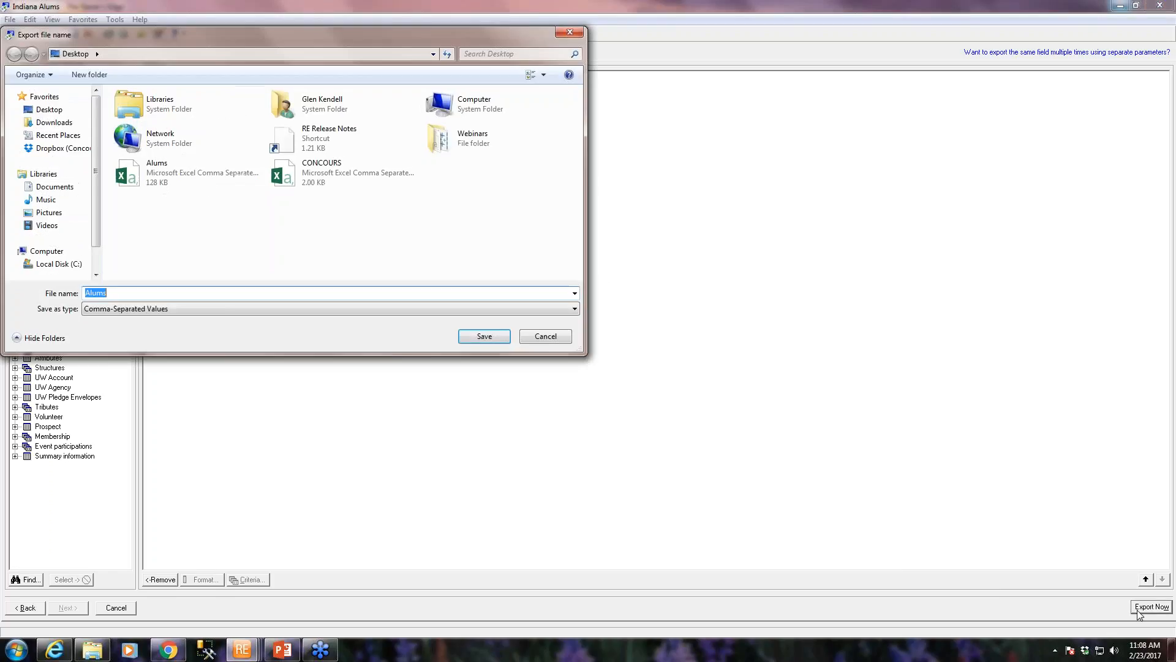
pyautogui.click(163, 176)
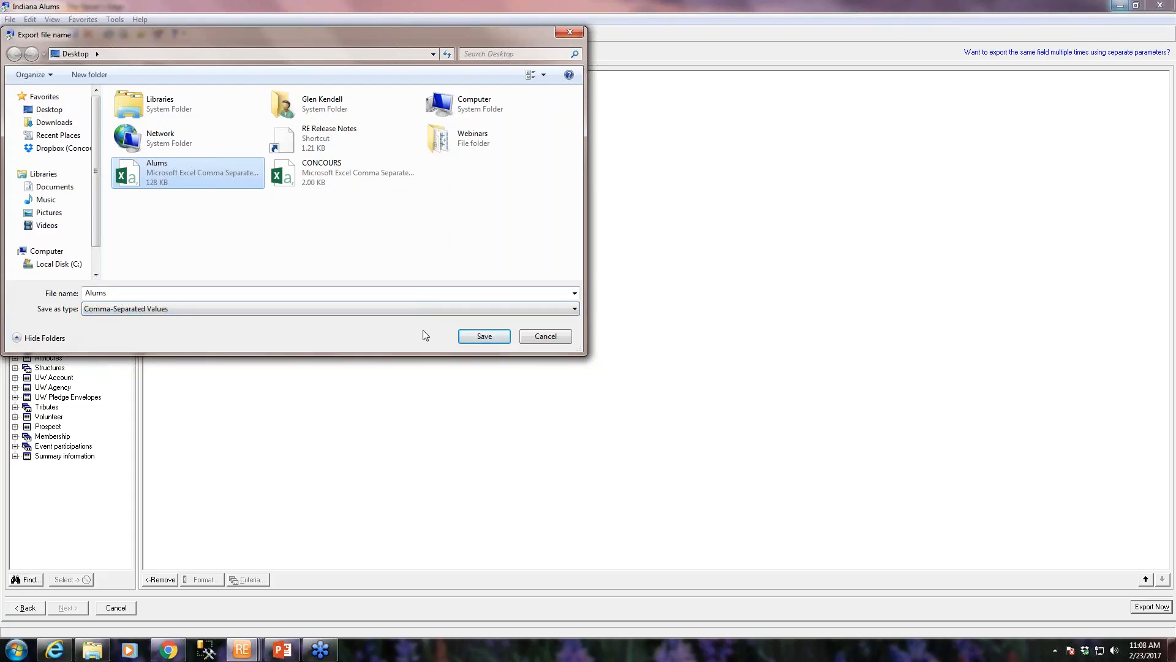
pyautogui.click(478, 337)
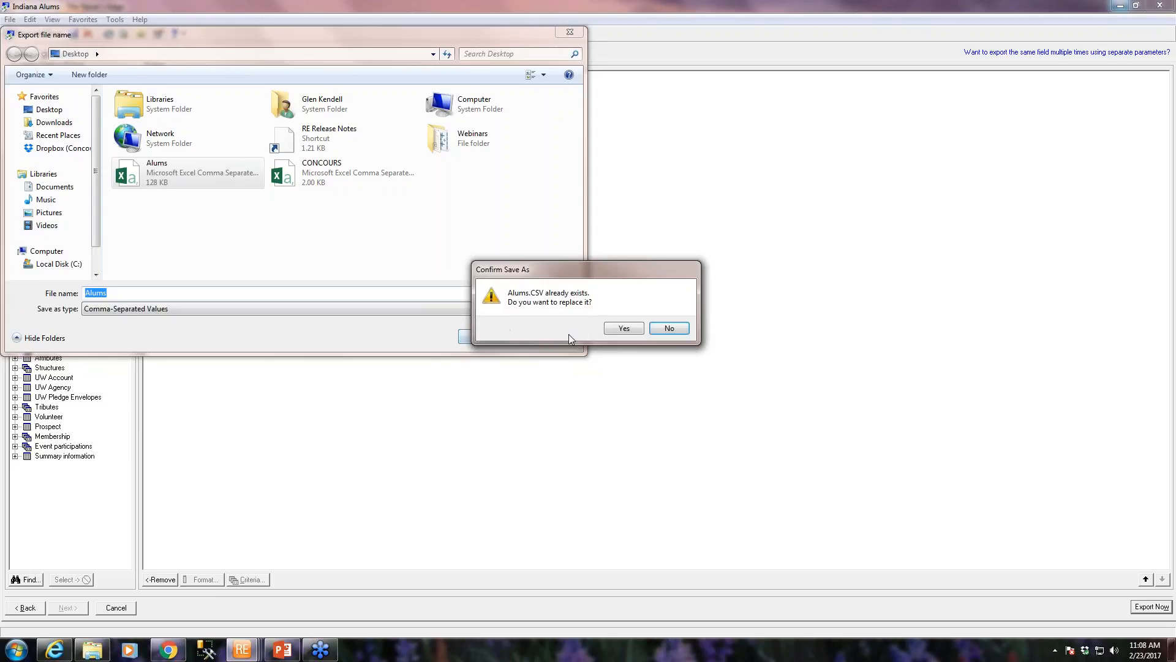
pyautogui.click(624, 329)
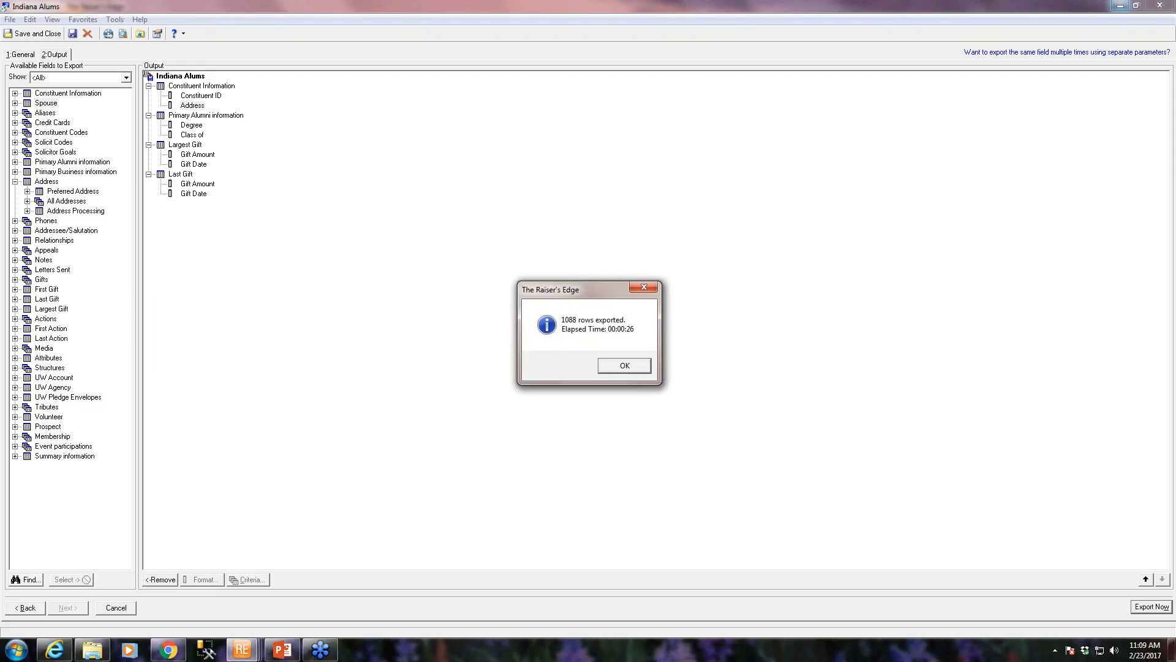
pyautogui.click(638, 365)
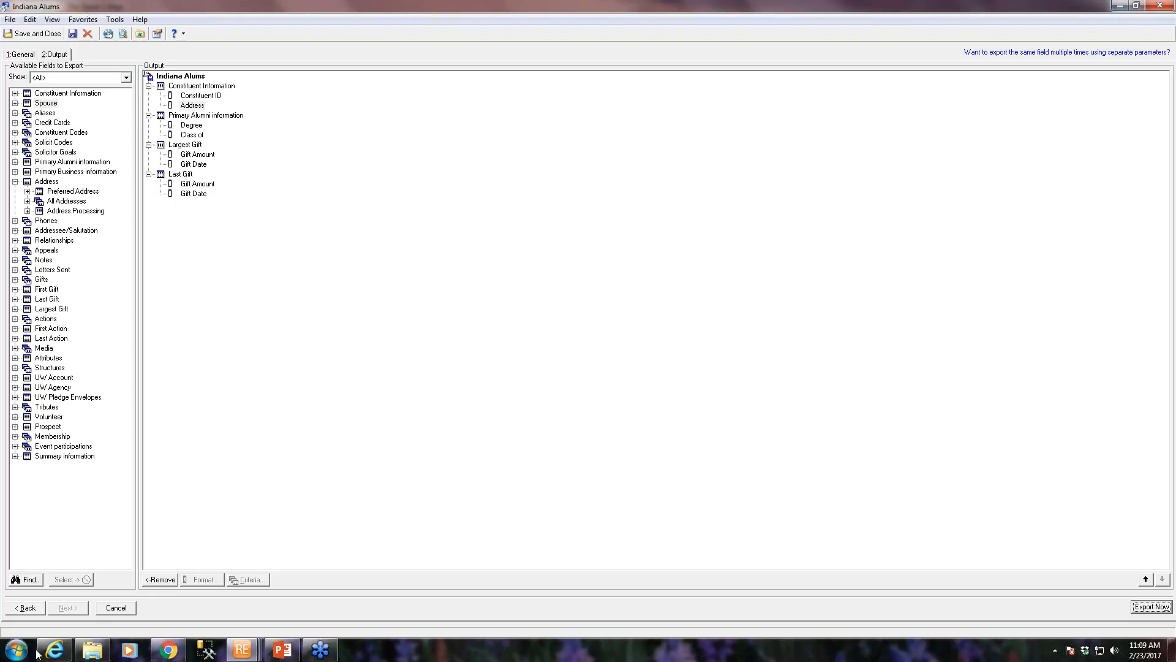
# Start Tableau 10.1 and connect to the Alums CSV file on the desktop
pyautogui.click(16, 650)
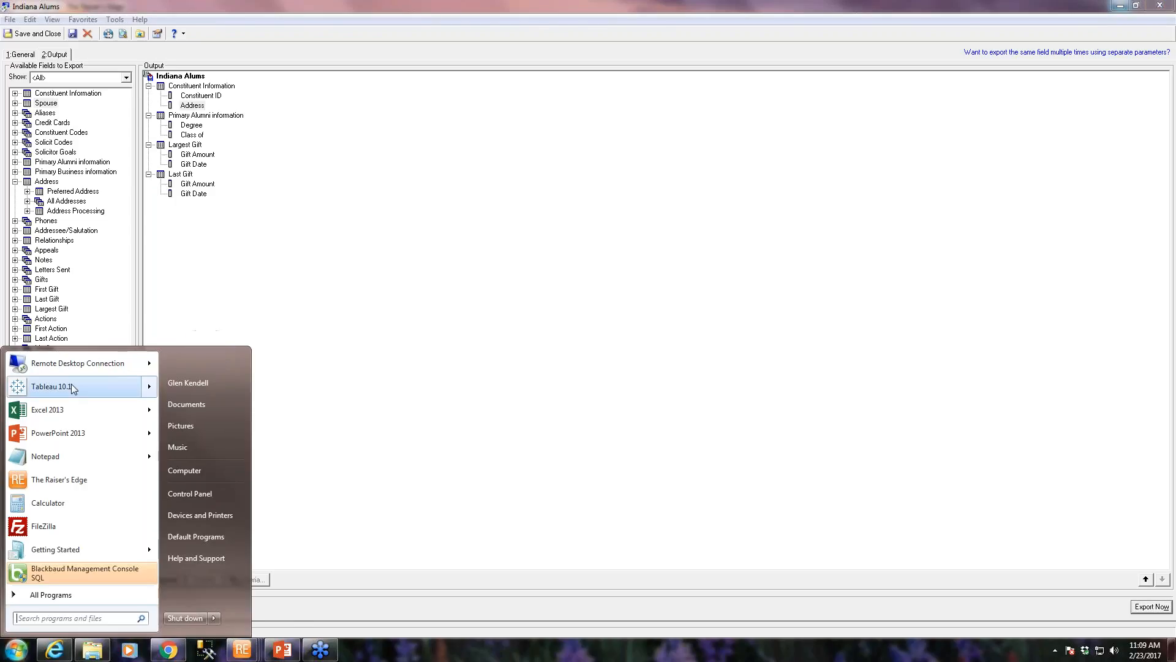
pyautogui.moveTo(71, 386)
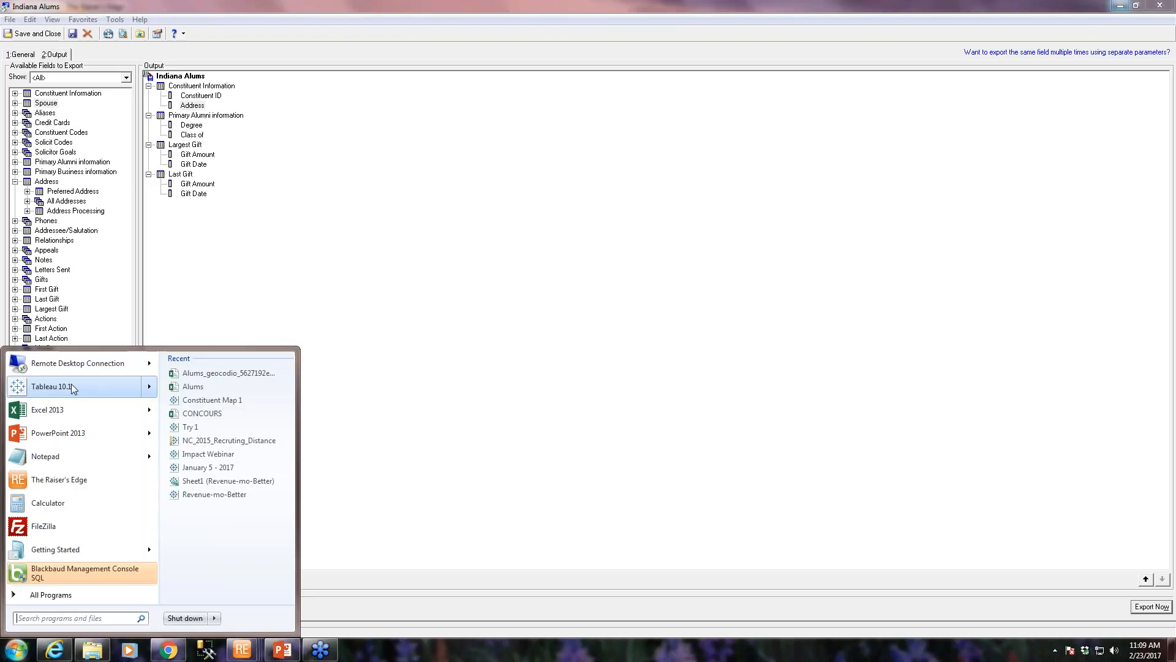
pyautogui.click(80, 388)
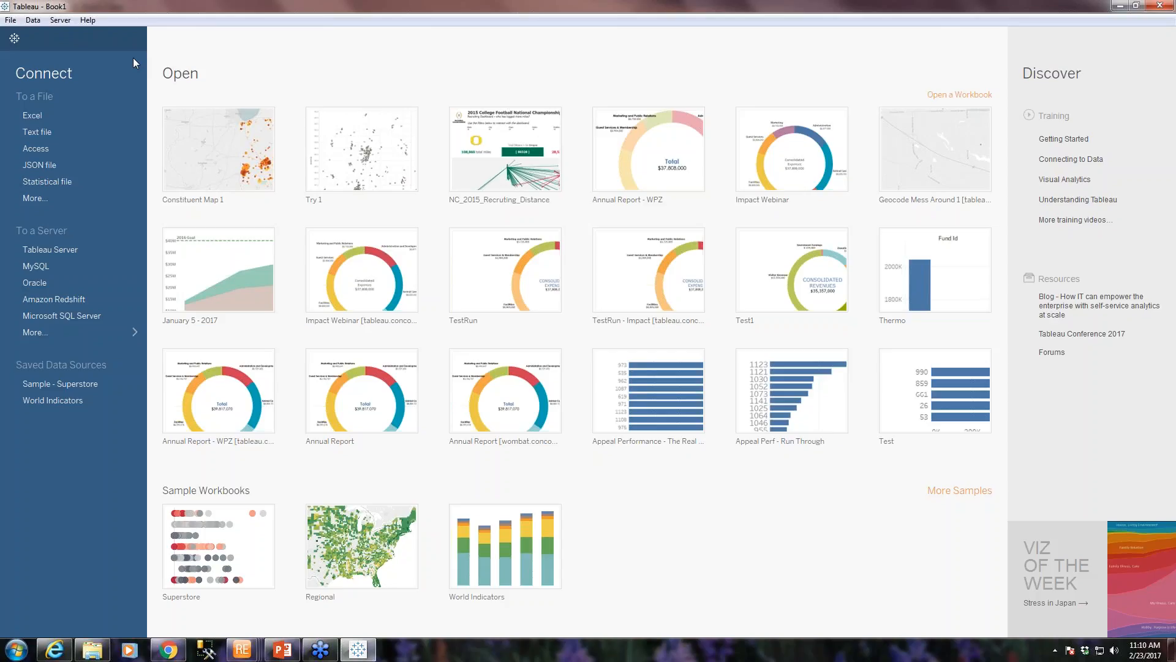
pyautogui.click(44, 200)
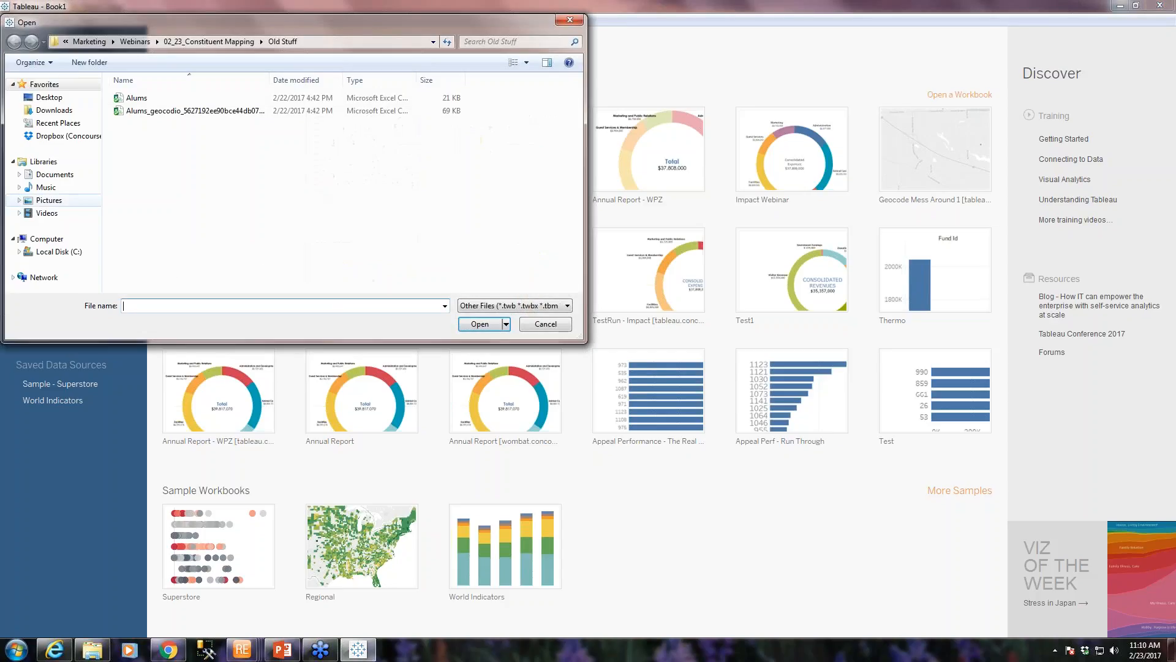
pyautogui.click(49, 99)
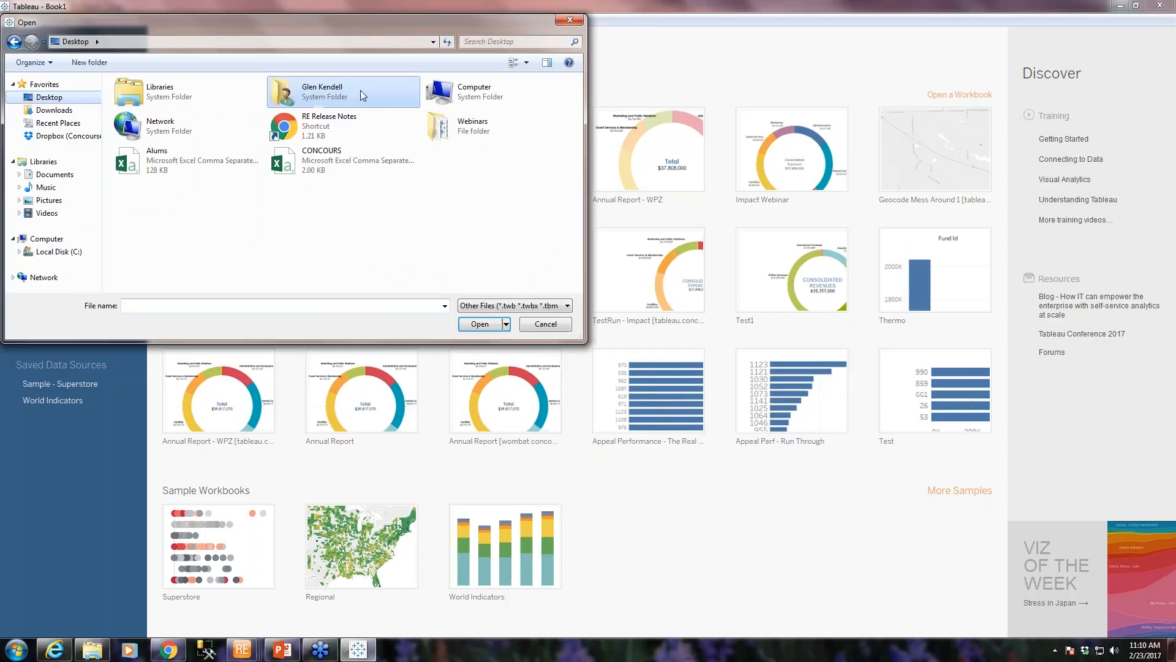
pyautogui.doubleClick(152, 166)
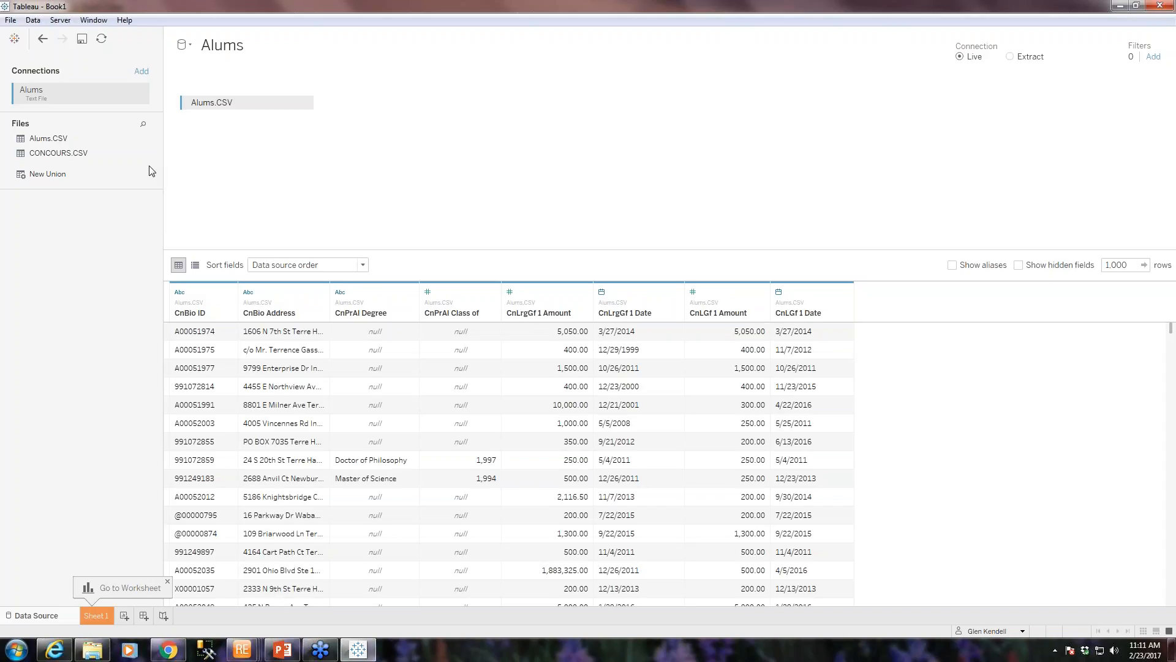
# Place the CnBio Address dimension on the rows of Sheet 1 and check the suggested chart types
pyautogui.click(94, 616)
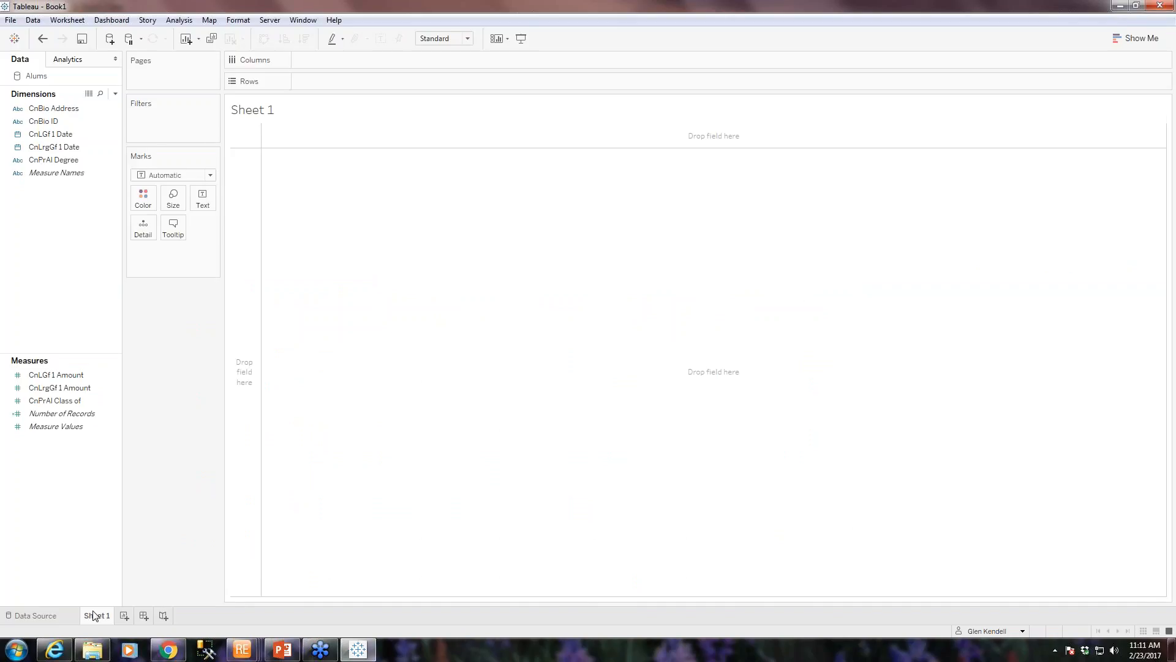
pyautogui.click(46, 111)
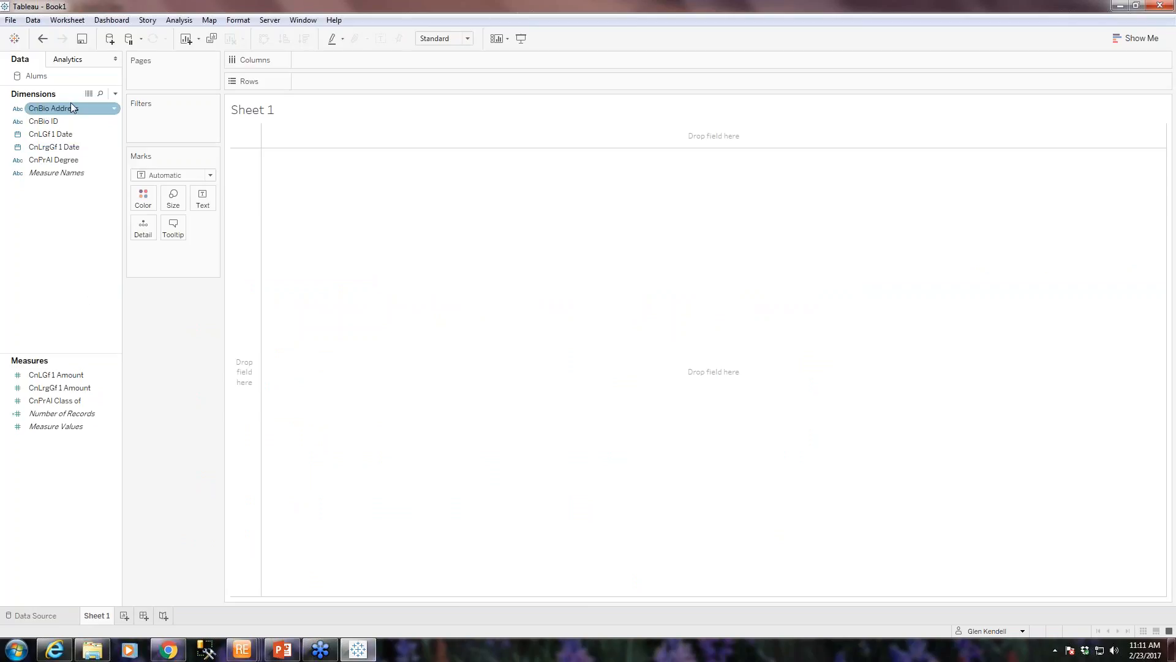
pyautogui.click(66, 108)
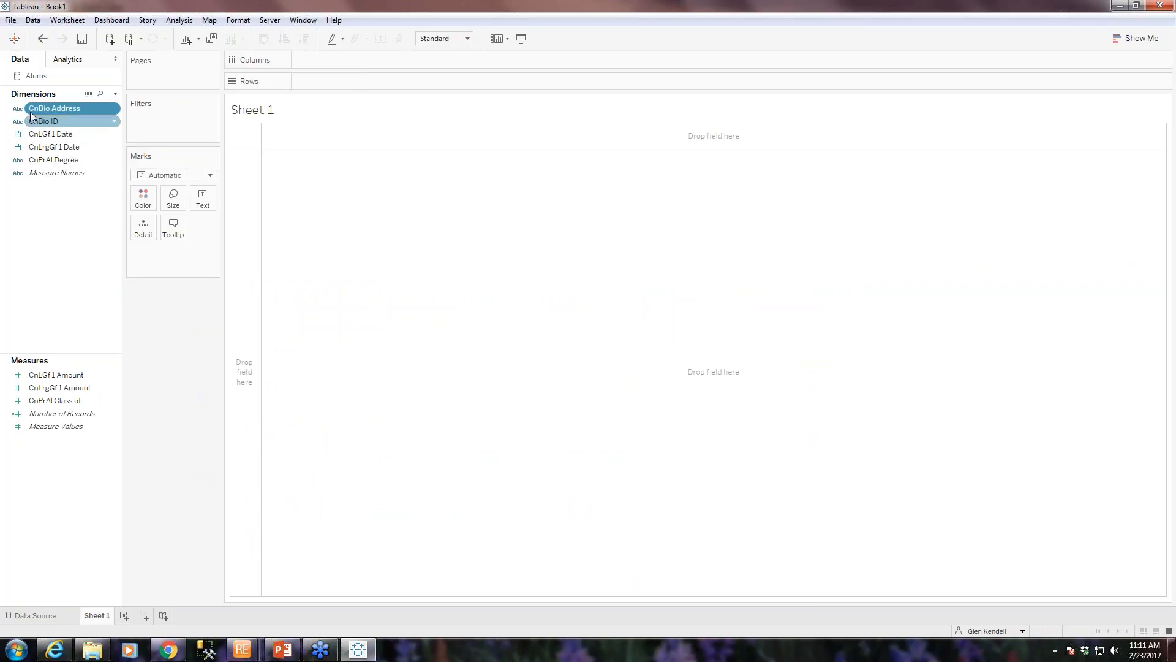
pyautogui.moveTo(67, 108)
pyautogui.mouseDown()
pyautogui.moveTo(187, 82)
pyautogui.moveTo(340, 80)
pyautogui.mouseUp()
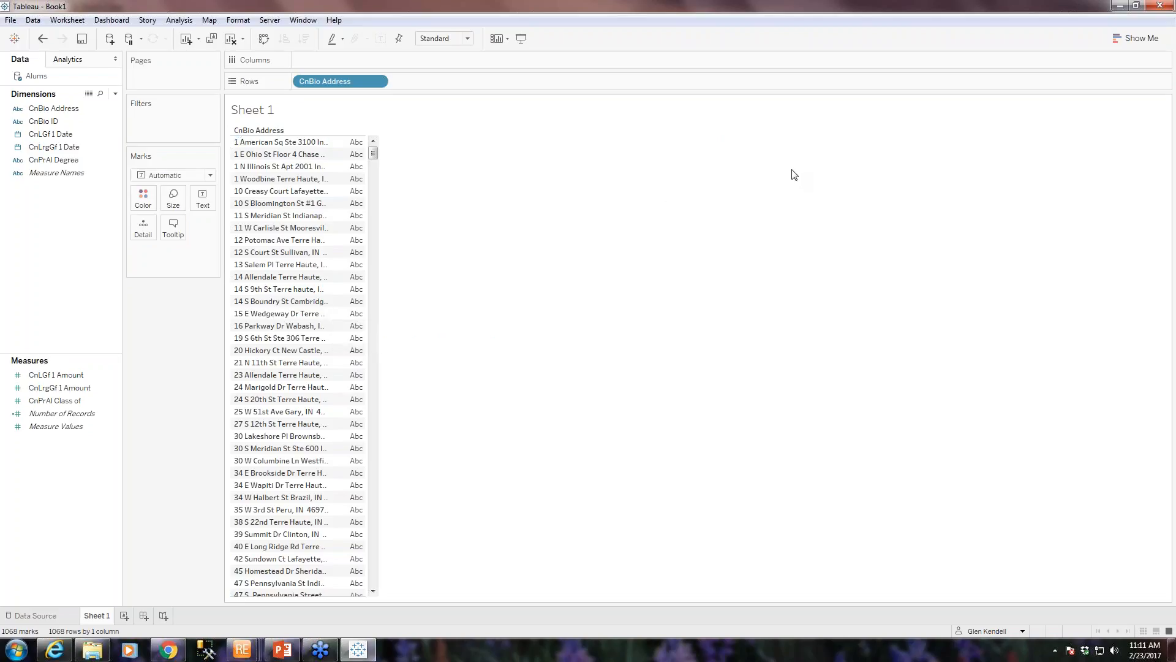
pyautogui.click(1137, 38)
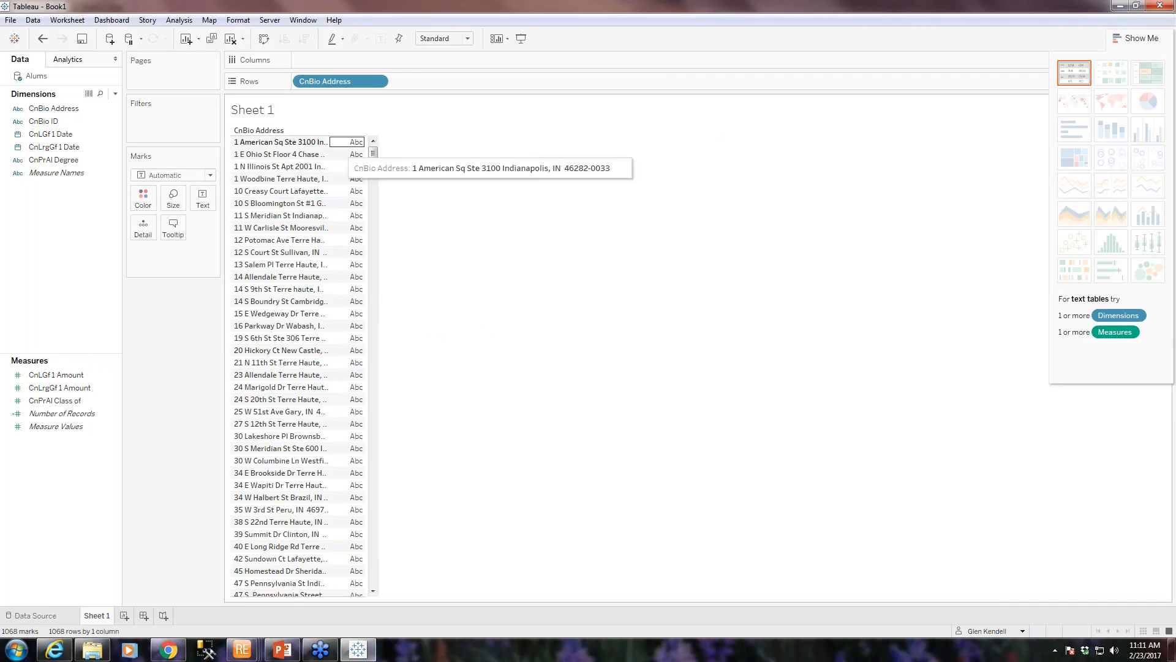
pyautogui.click(1126, 43)
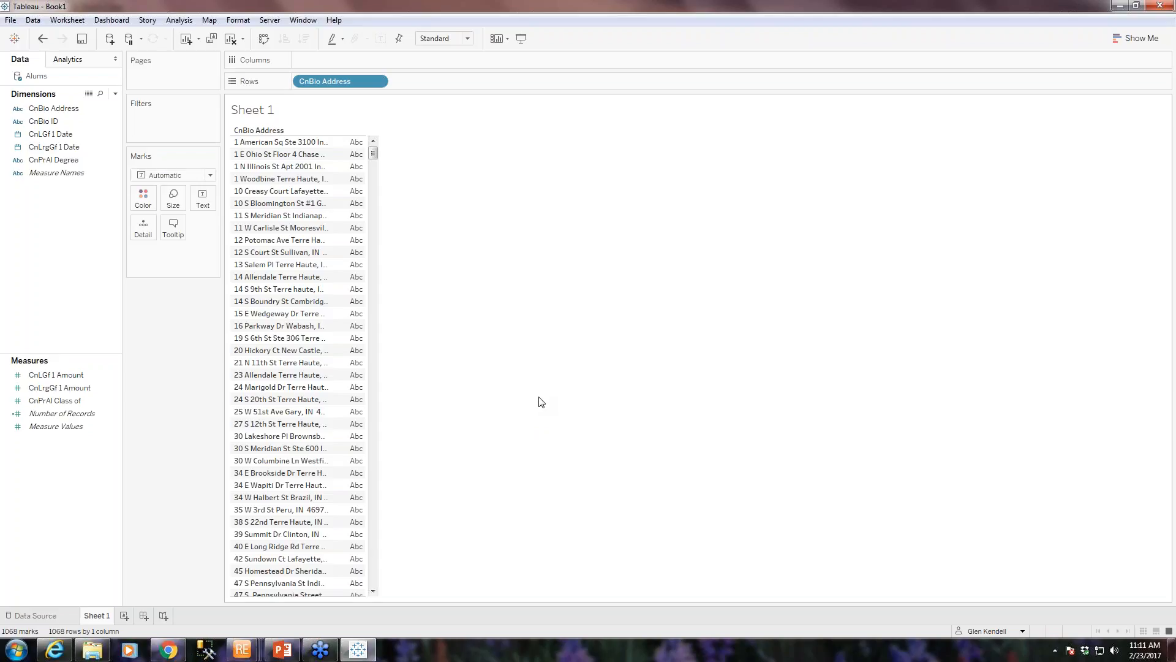
# Switch to the Geocodio dashboard in Chrome and view the usage details and the billing plans
pyautogui.click(174, 655)
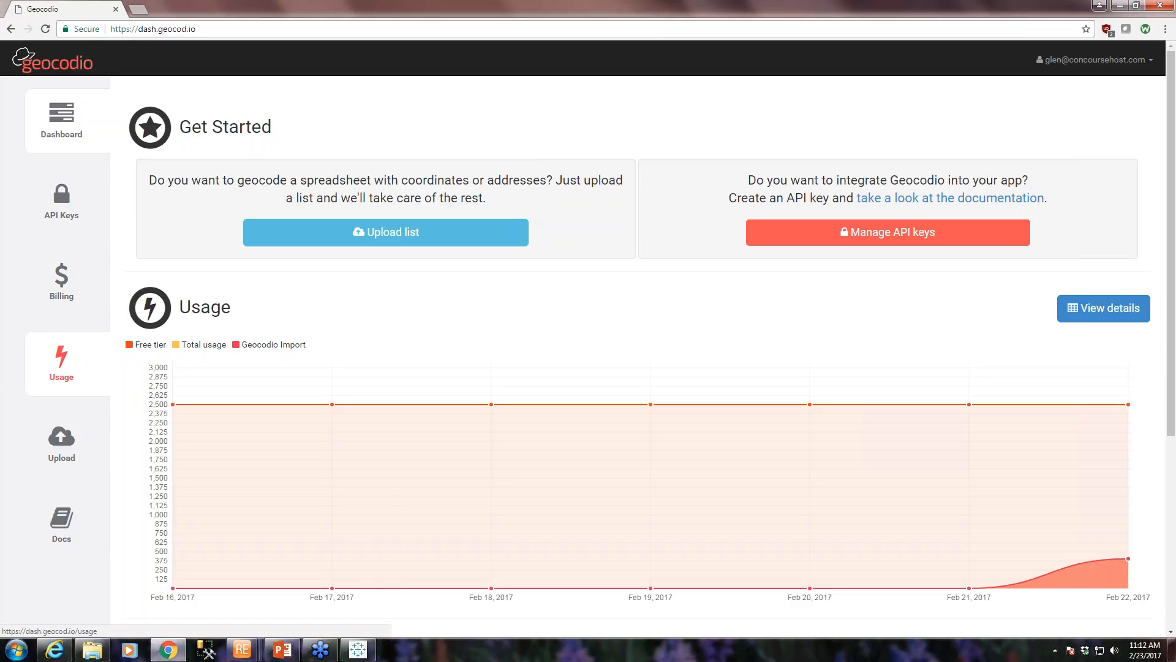
pyautogui.click(61, 361)
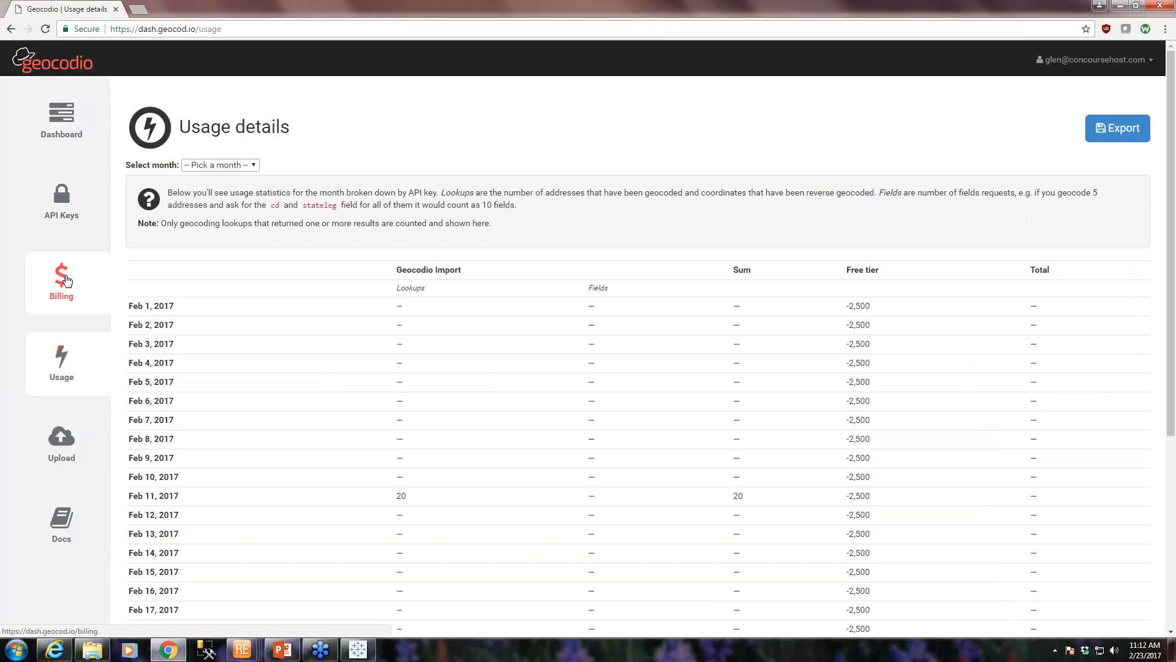
pyautogui.click(66, 280)
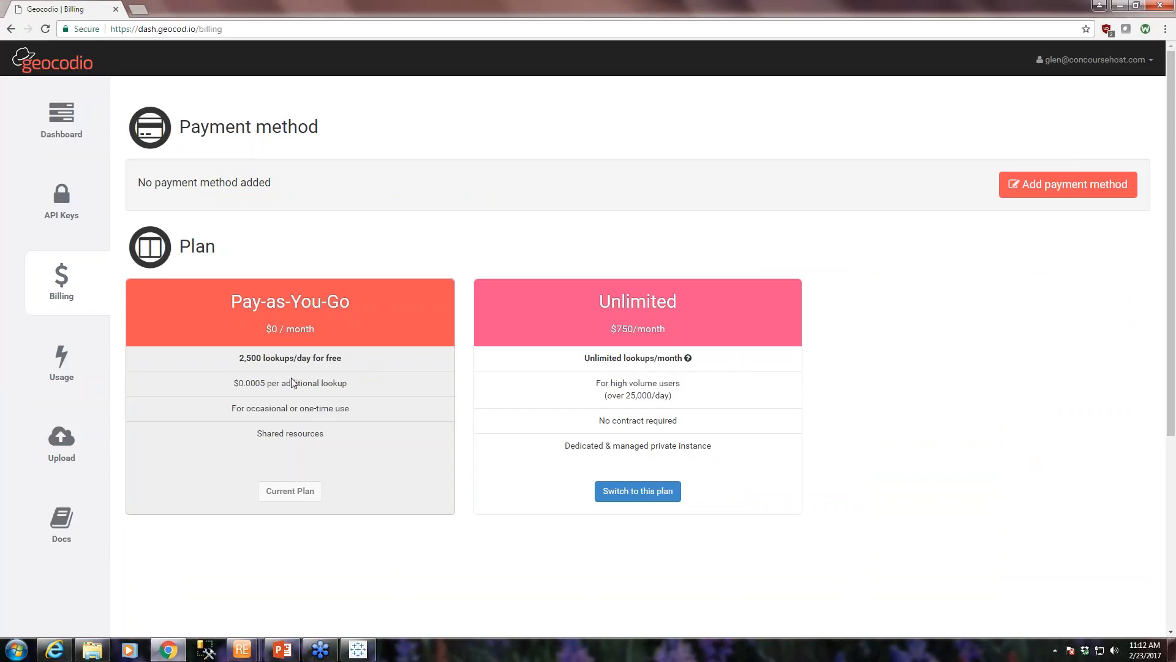
# Upload the Alums CSV file from the desktop to Geocodio as a new list for geocoding, showing all file types
pyautogui.click(62, 119)
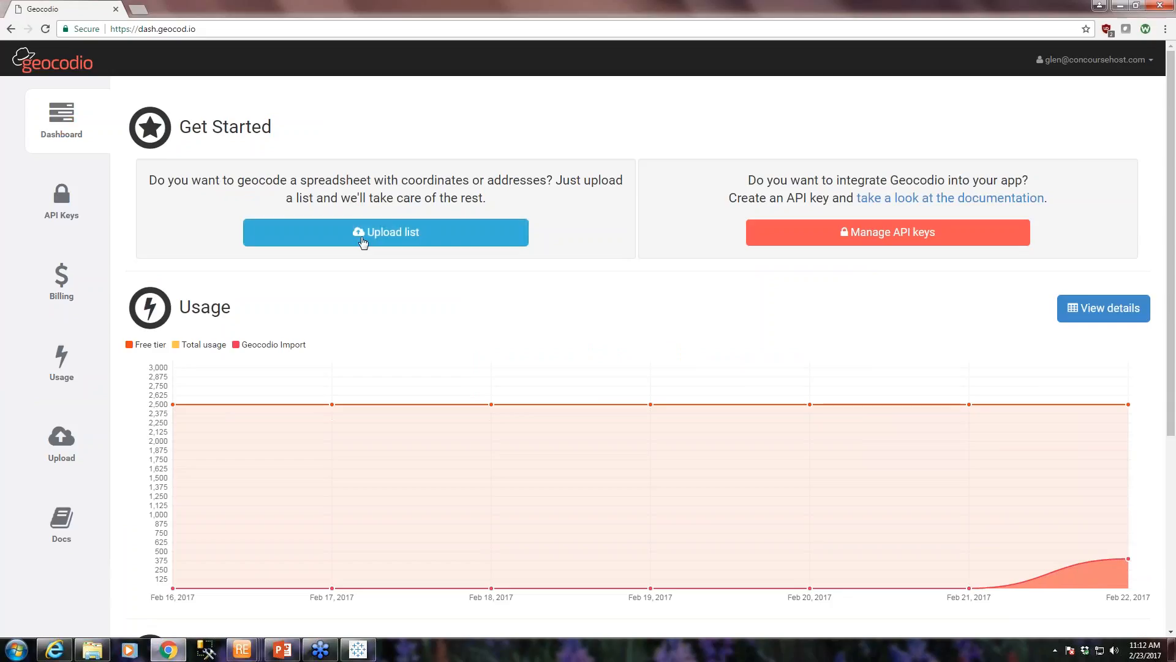
pyautogui.click(366, 237)
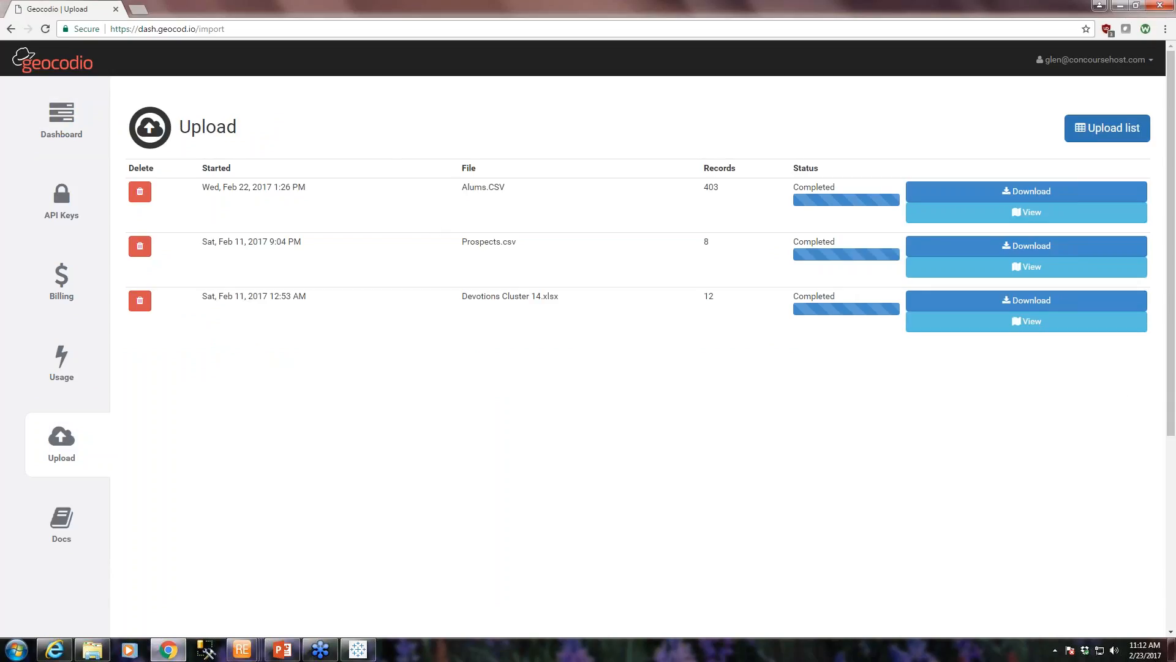
pyautogui.click(1108, 132)
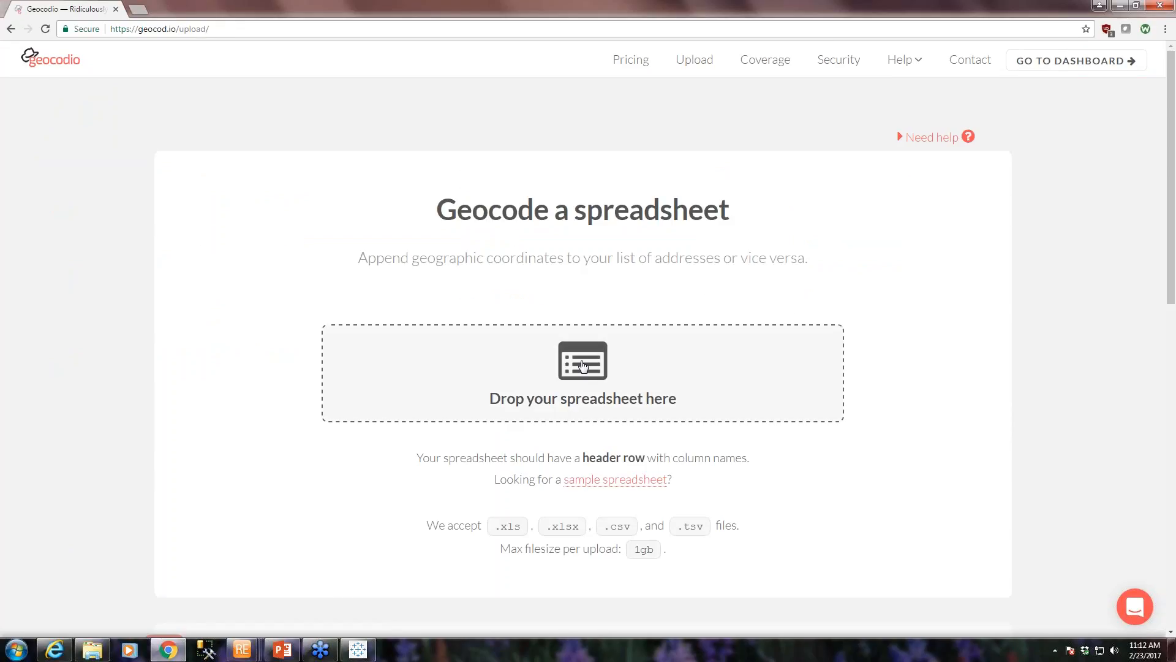
pyautogui.click(583, 367)
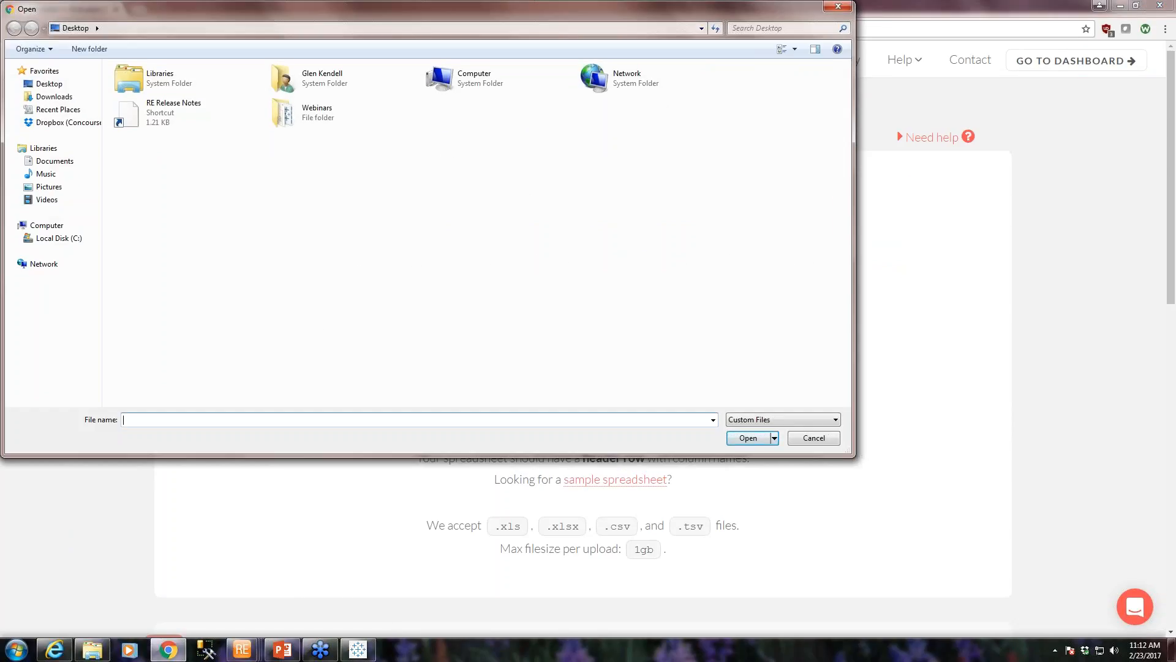
pyautogui.click(50, 84)
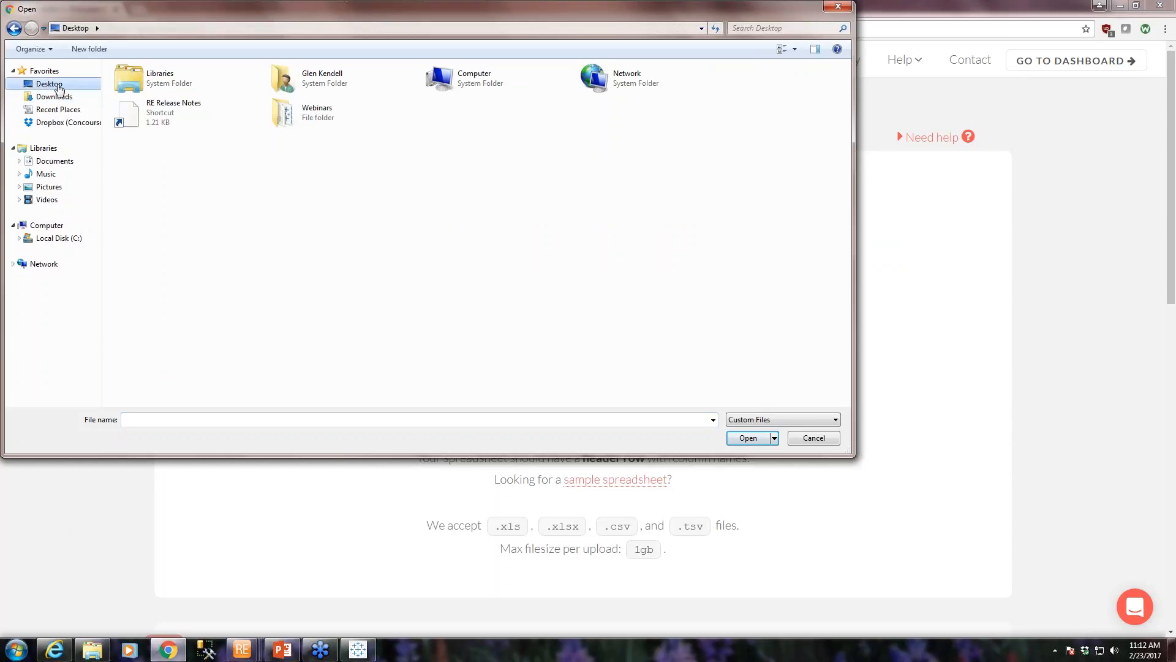
pyautogui.click(767, 421)
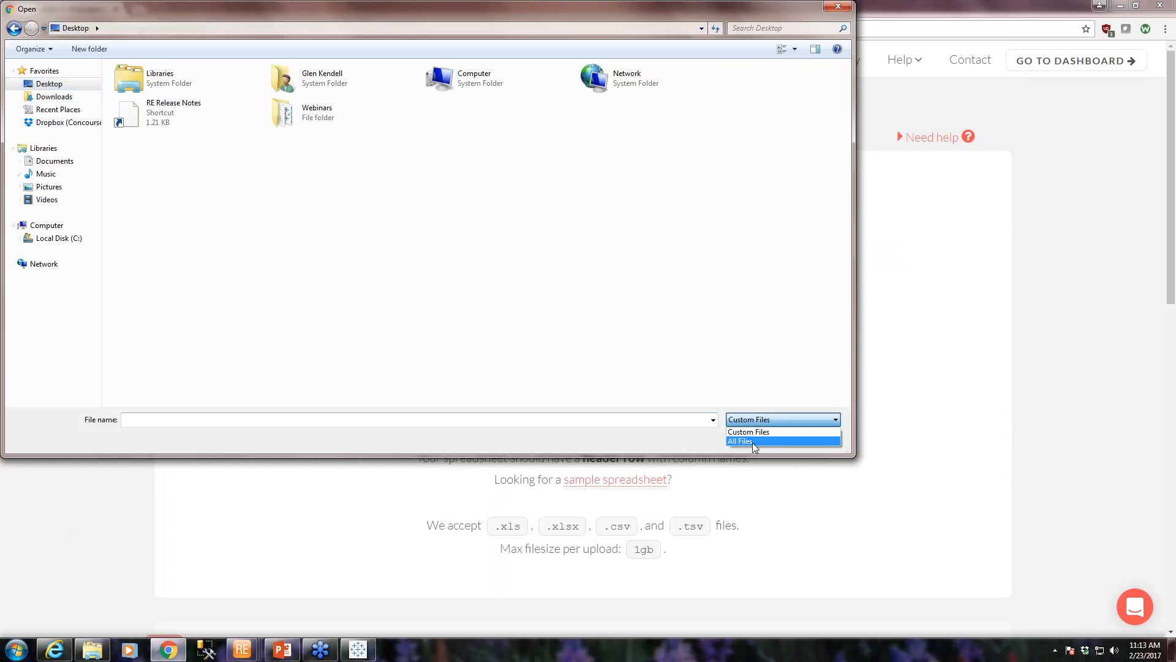
pyautogui.click(752, 441)
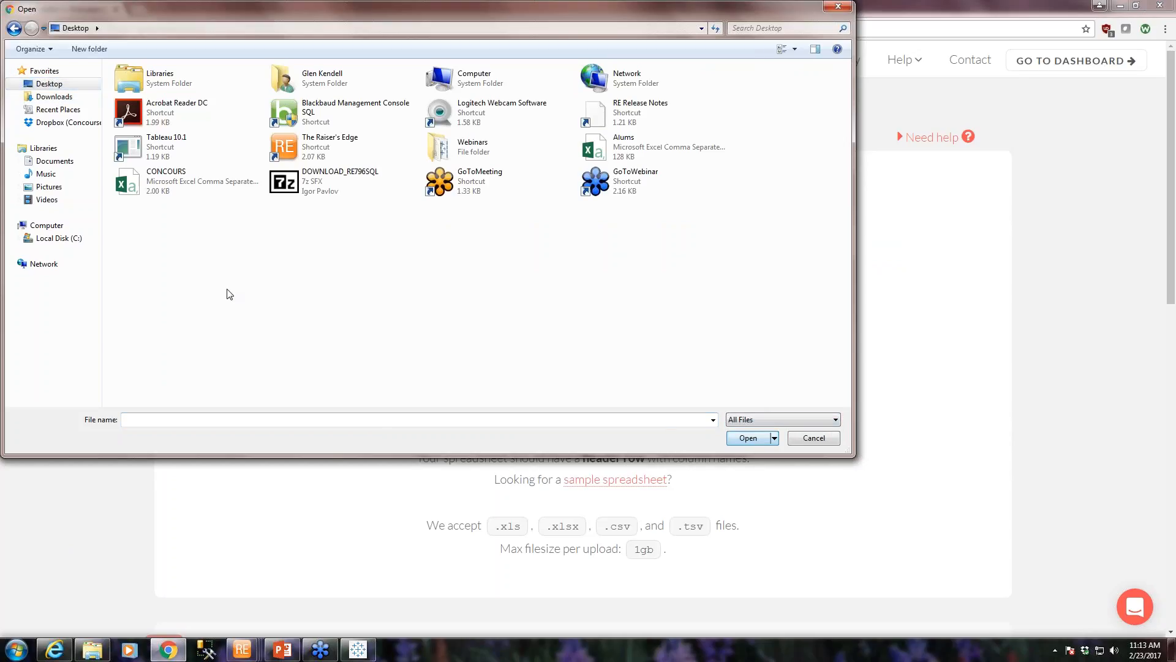
pyautogui.click(680, 150)
pyautogui.click(755, 438)
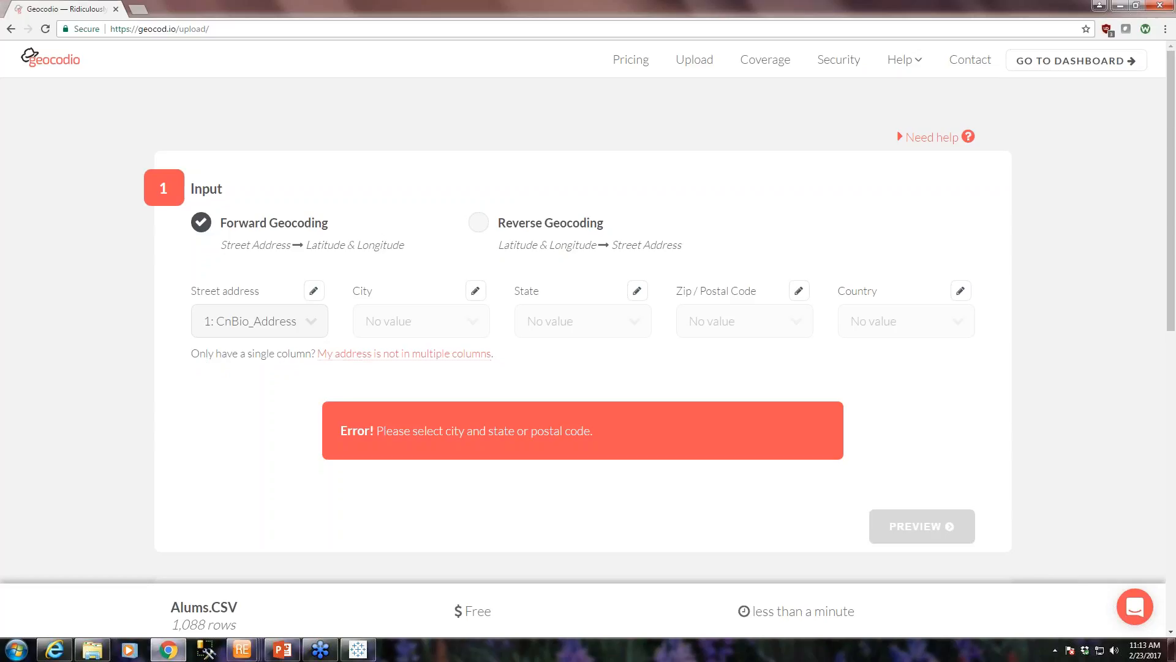
# Set the input to a single-column address using CnBio_Address, preview the geocoded sample and accept it
pyautogui.click(356, 360)
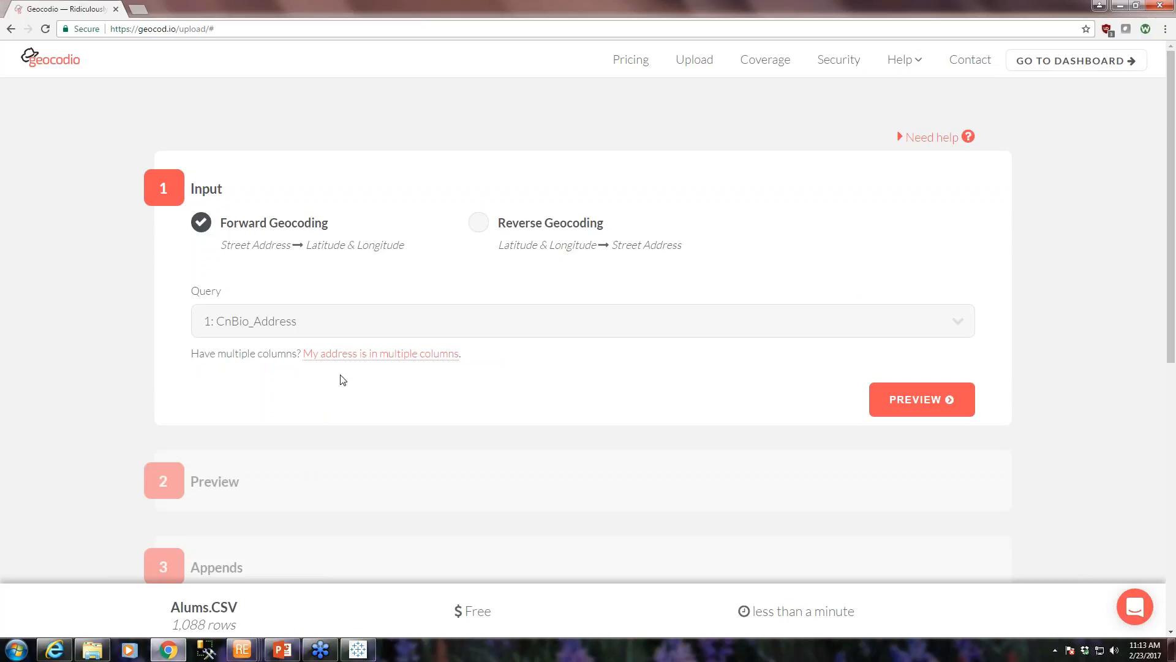
pyautogui.click(920, 407)
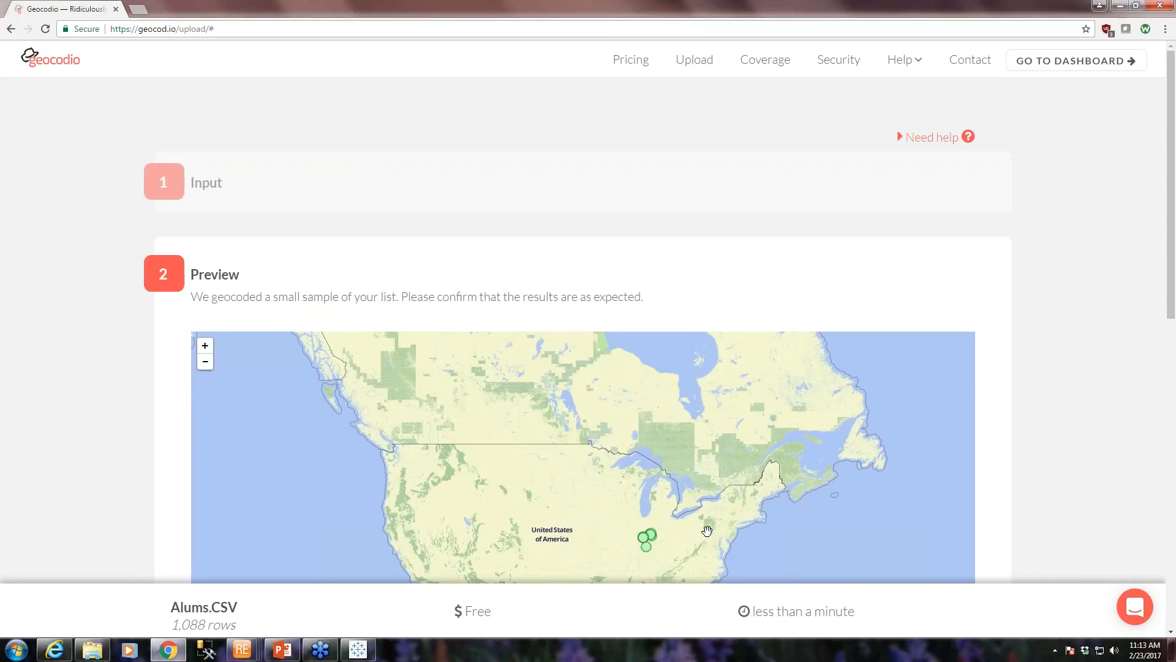
pyautogui.scroll(-3, 1007, 505)
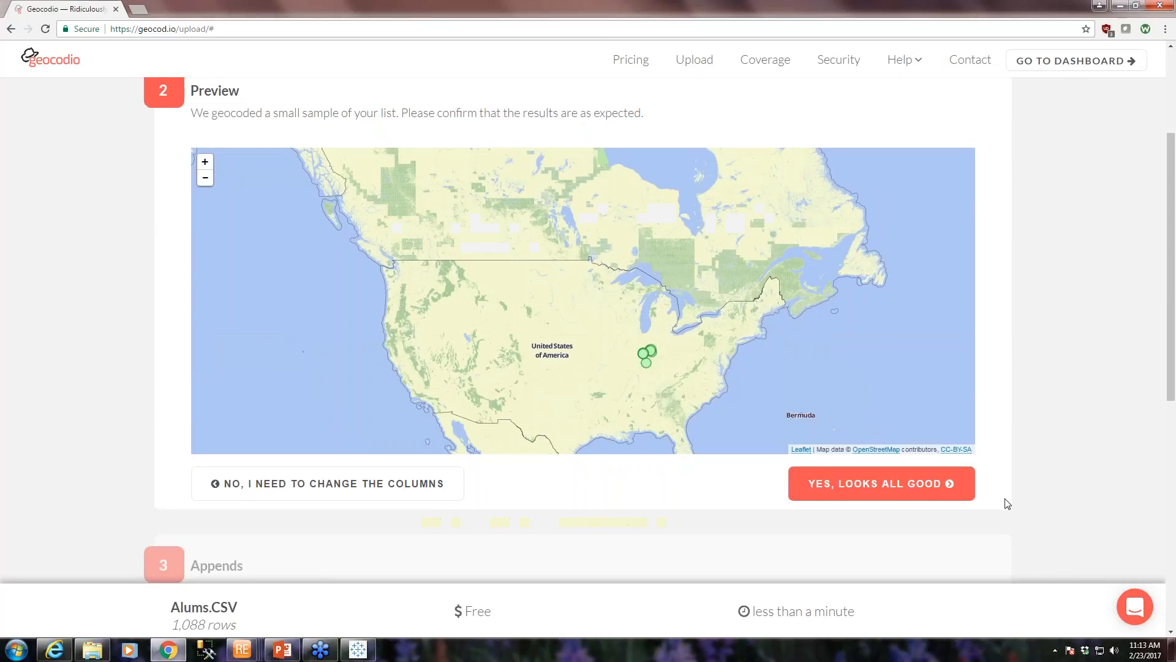
pyautogui.scroll(-3, 1004, 502)
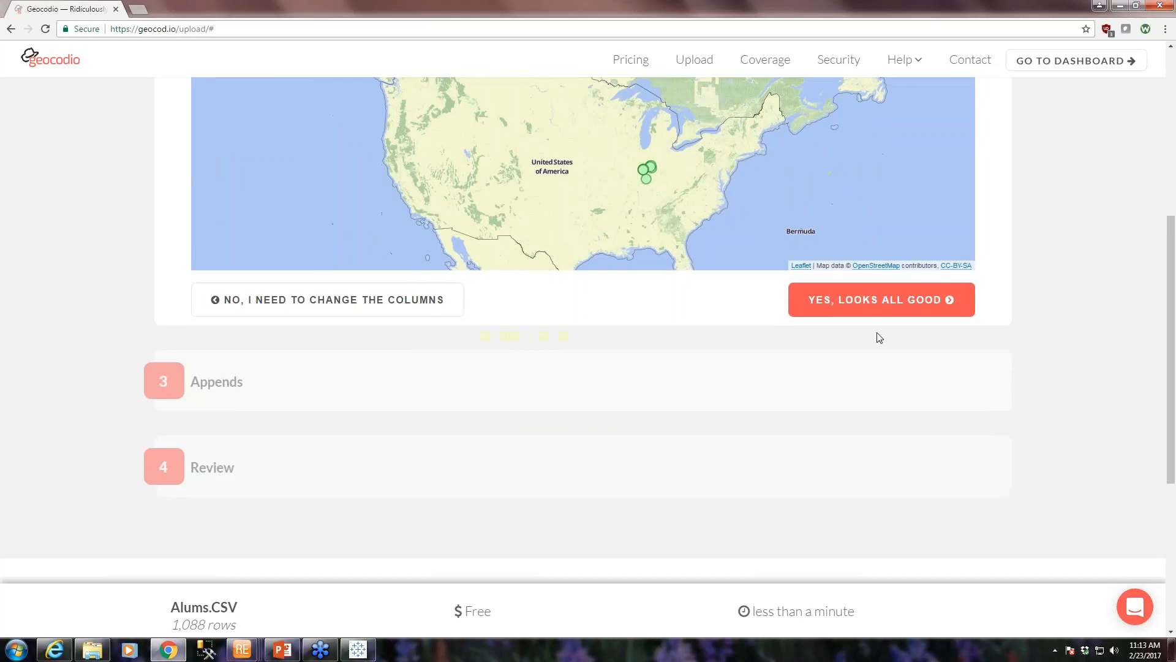
pyautogui.click(876, 302)
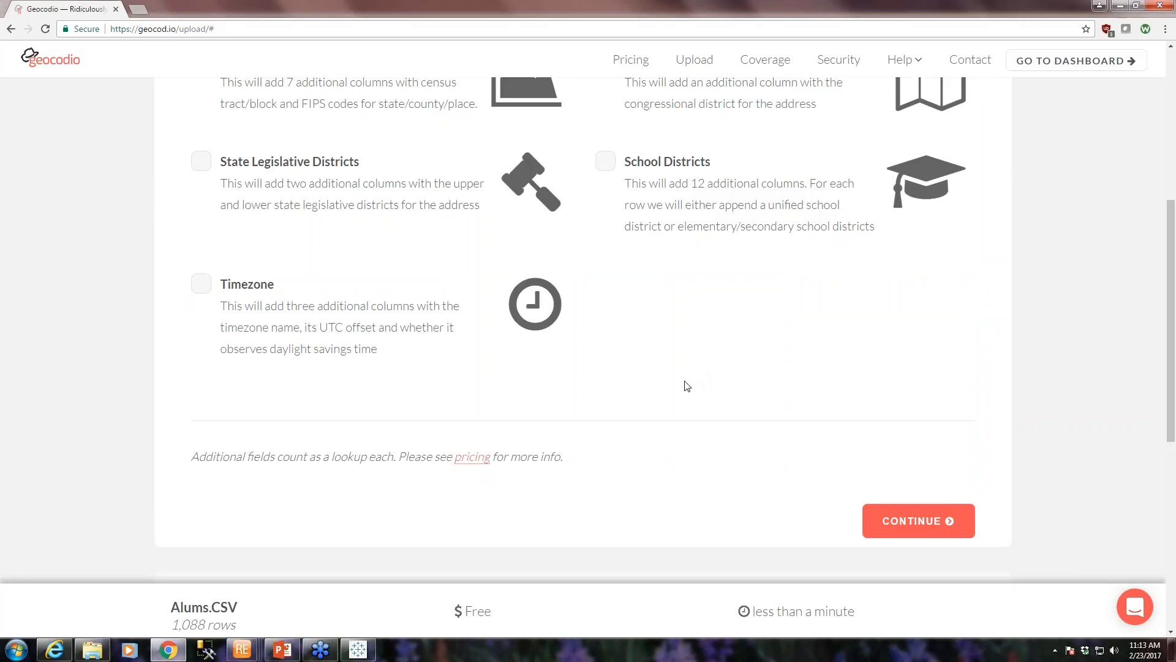
# Examine the optional fields that can be appended, such as census data, legislative and school districts, and timezone
pyautogui.scroll(6, 688, 386)
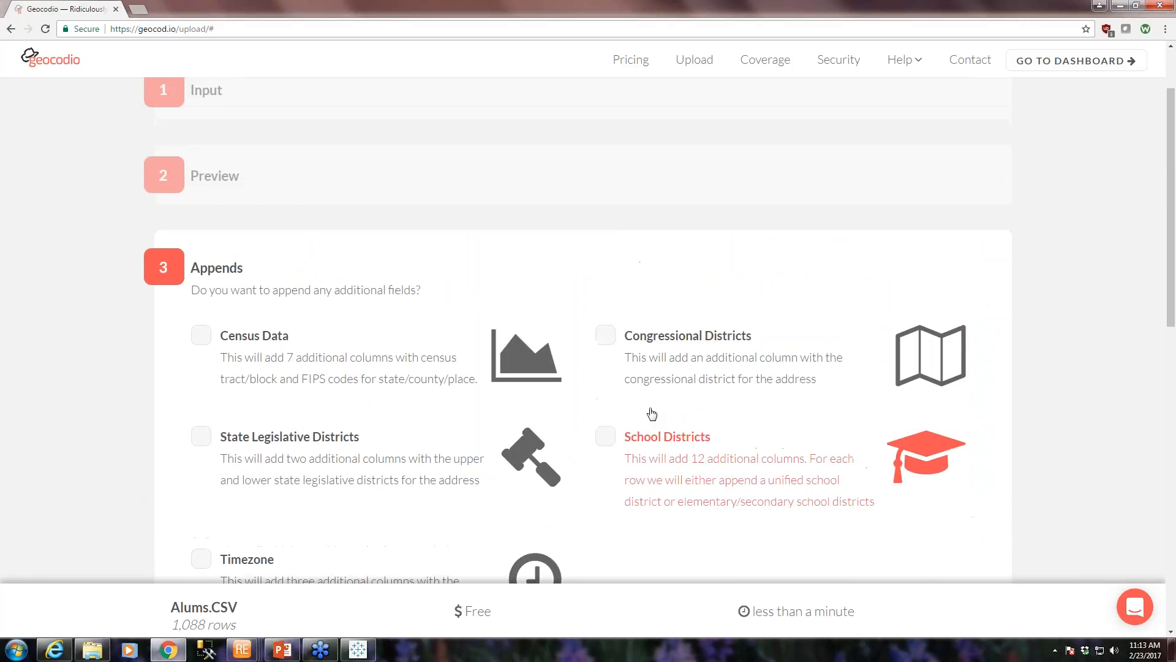
pyautogui.scroll(-5, 583, 331)
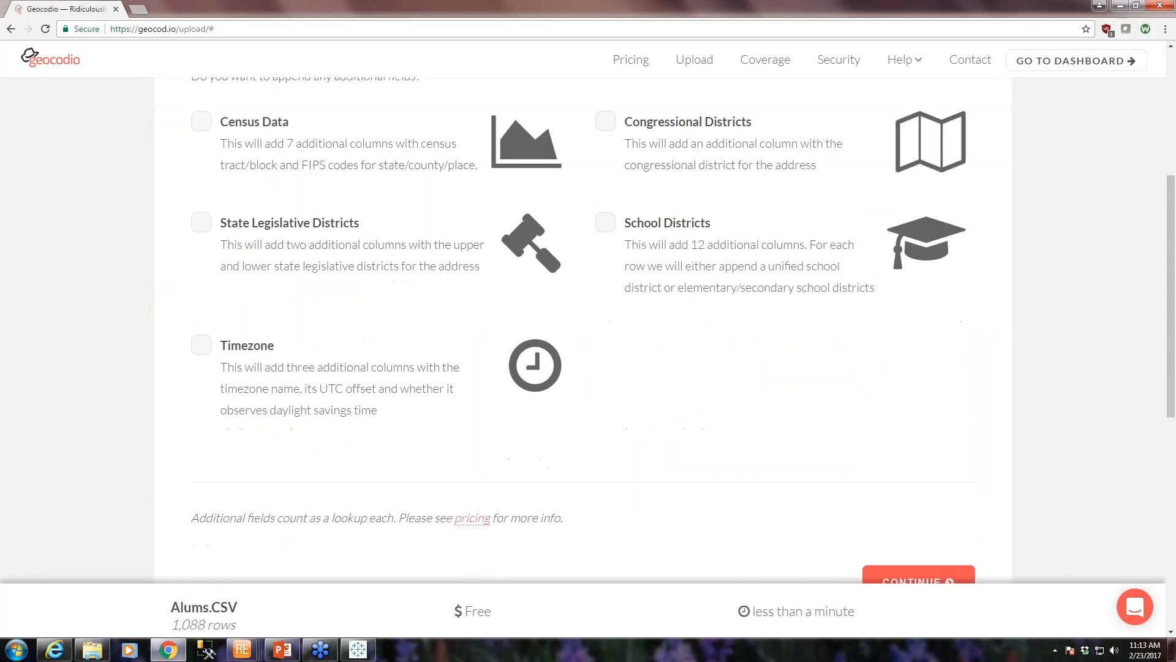
pyautogui.scroll(-1, 584, 331)
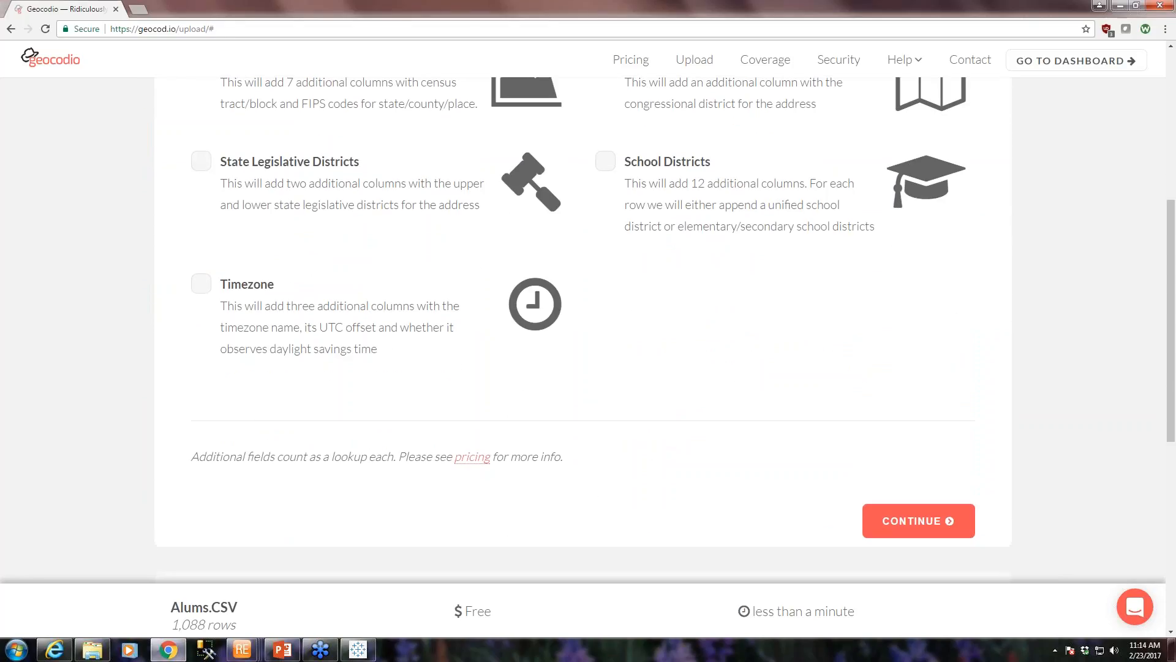
pyautogui.scroll(1, 647, 404)
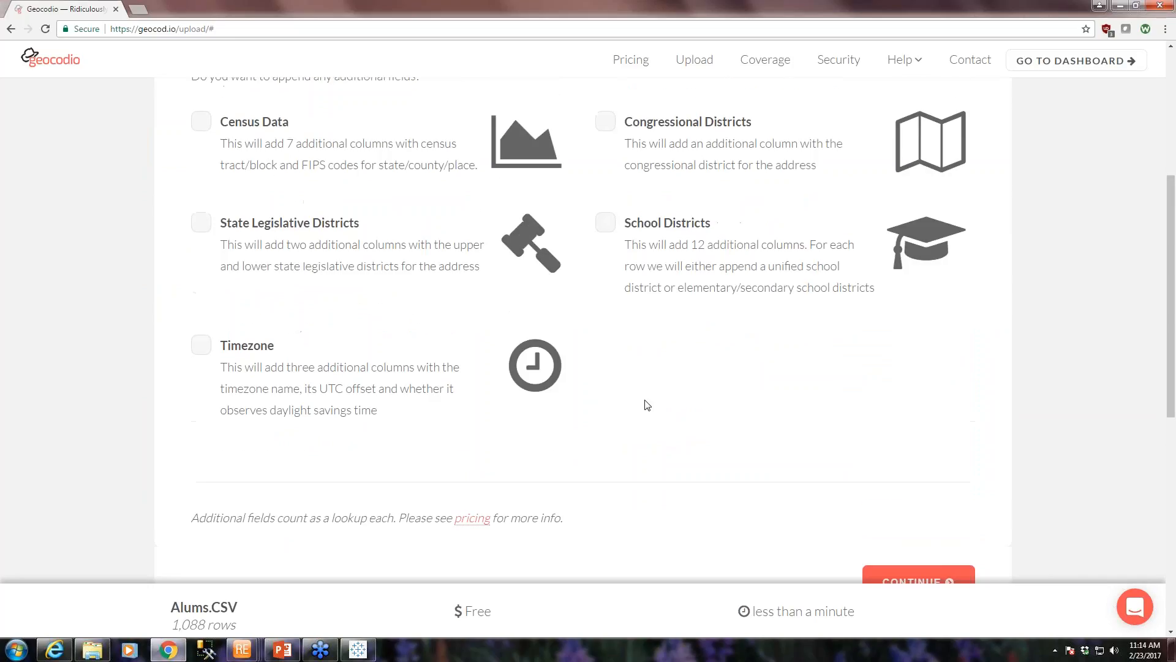
pyautogui.scroll(2, 647, 404)
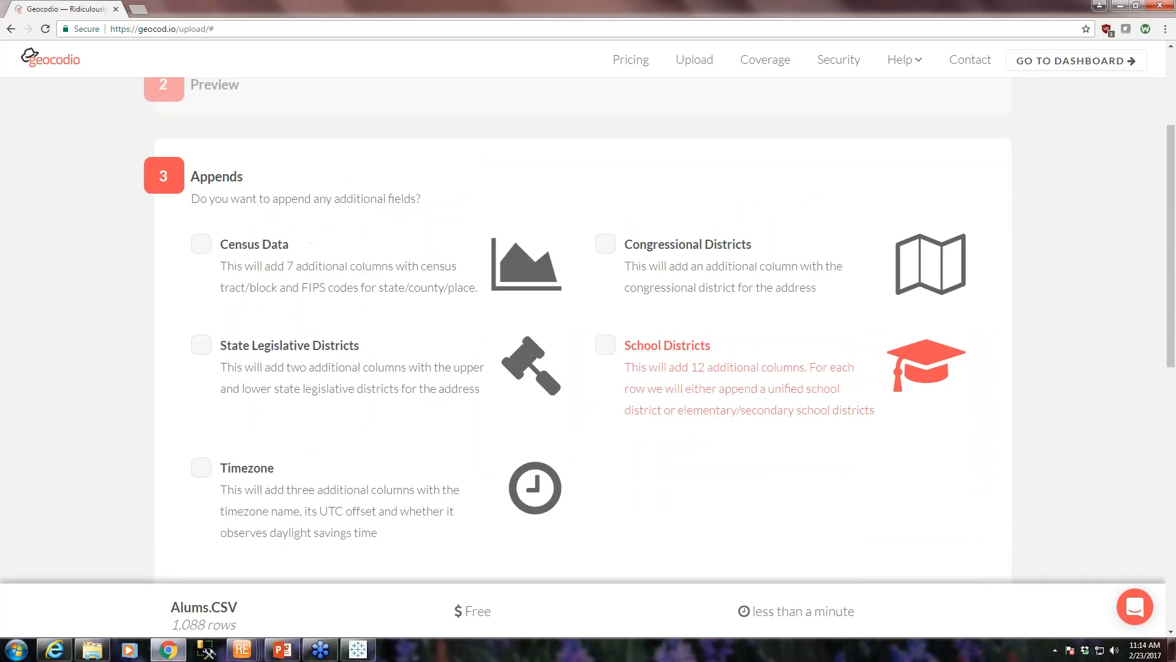
pyautogui.scroll(-1, 647, 404)
pyautogui.scroll(-2, 647, 405)
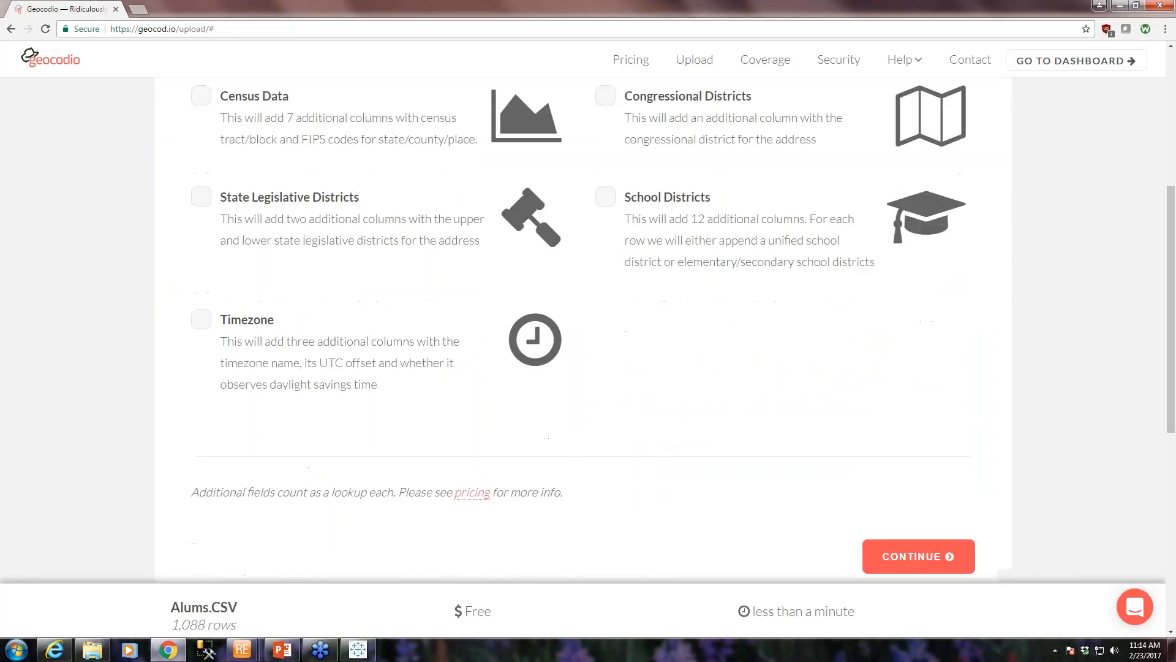
pyautogui.scroll(3, 647, 405)
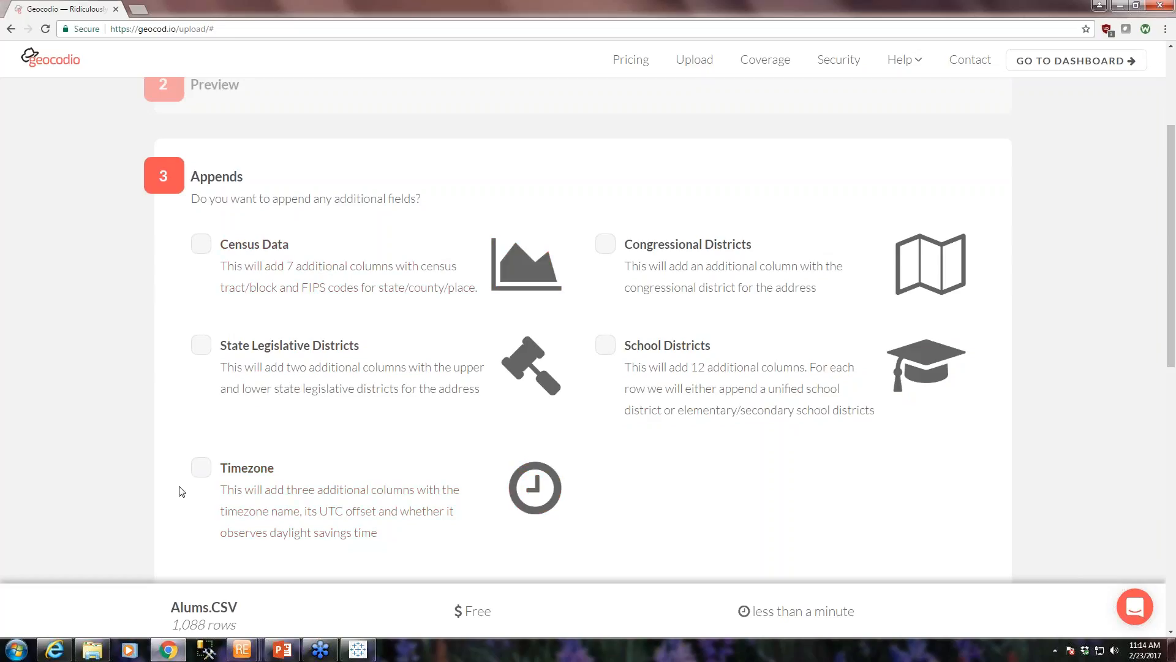
# Continue without appending any additional fields and start geocoding the Alums list
pyautogui.scroll(-3, 676, 478)
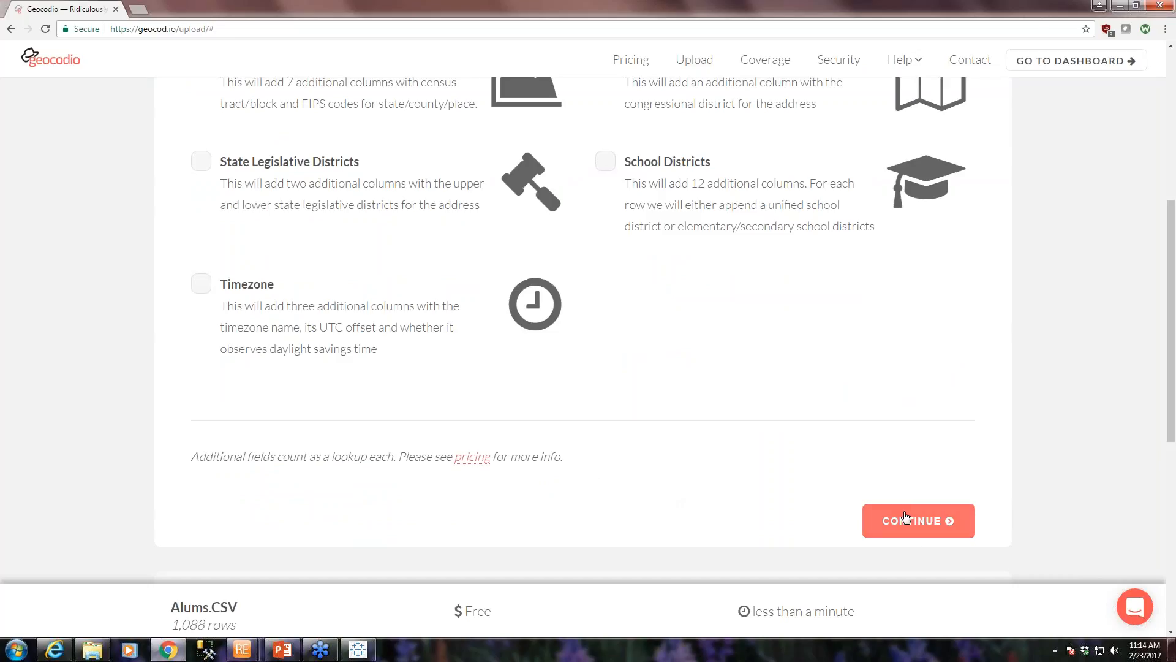
pyautogui.click(925, 526)
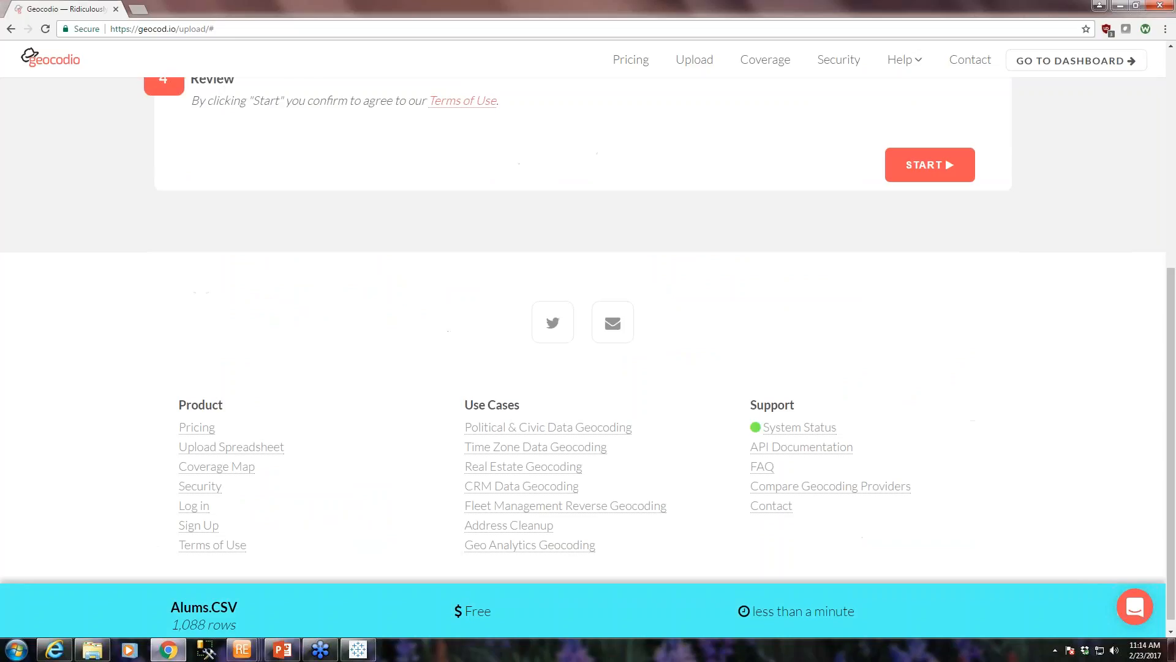
pyautogui.scroll(4, 883, 422)
pyautogui.click(889, 419)
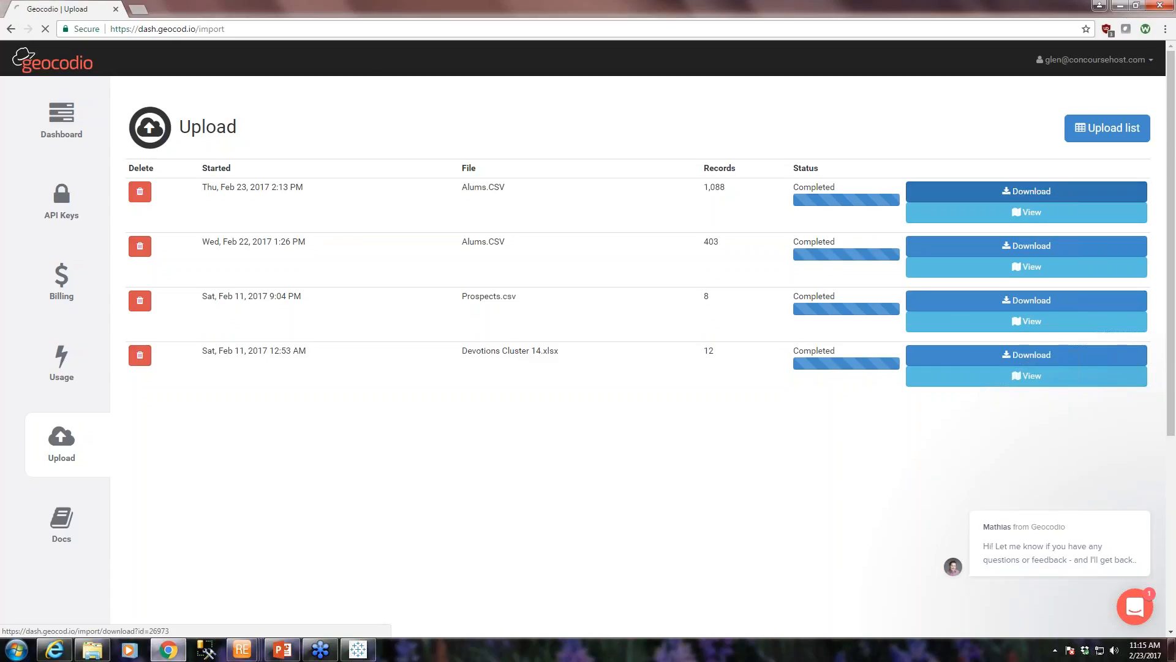
# Download the geocoded results of the newest Alums upload and show the file in its folder
pyautogui.click(1026, 191)
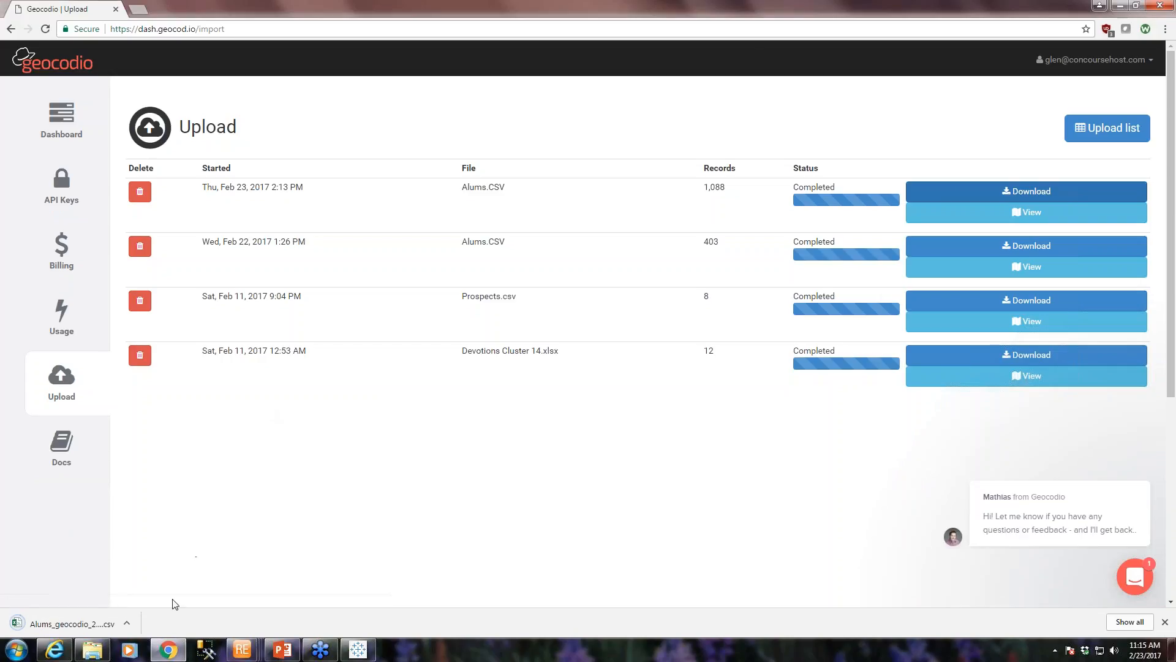
pyautogui.click(127, 622)
pyautogui.click(160, 583)
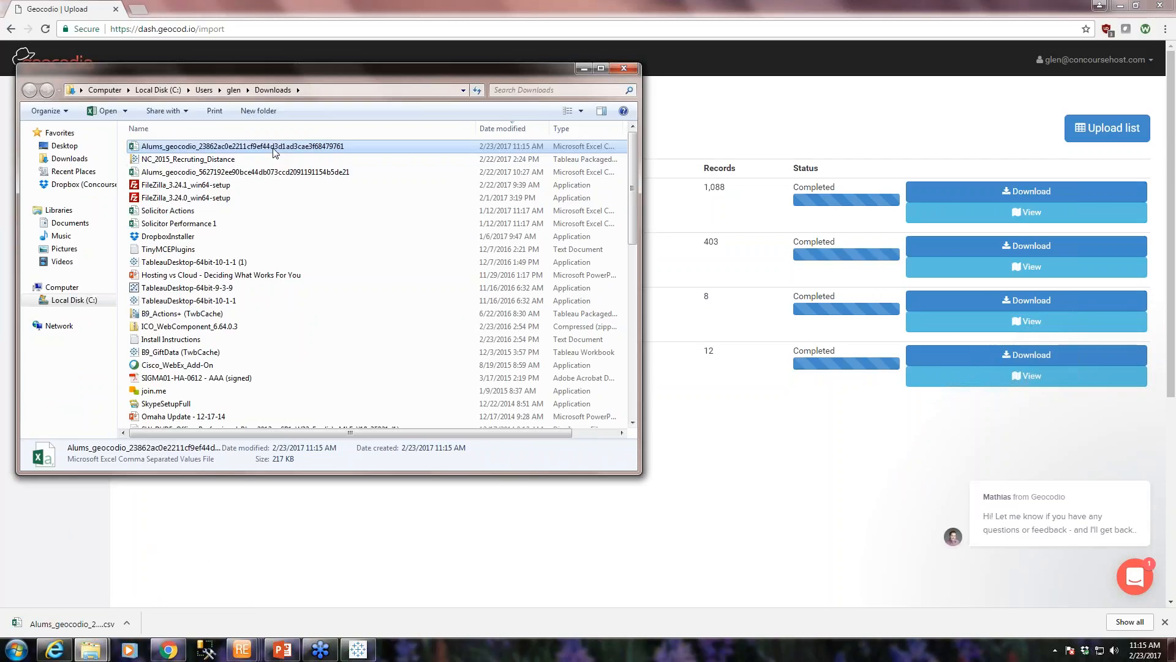
# Move the downloaded Alums_geocodio CSV file from the Downloads folder to the desktop
pyautogui.rightClick(273, 153)
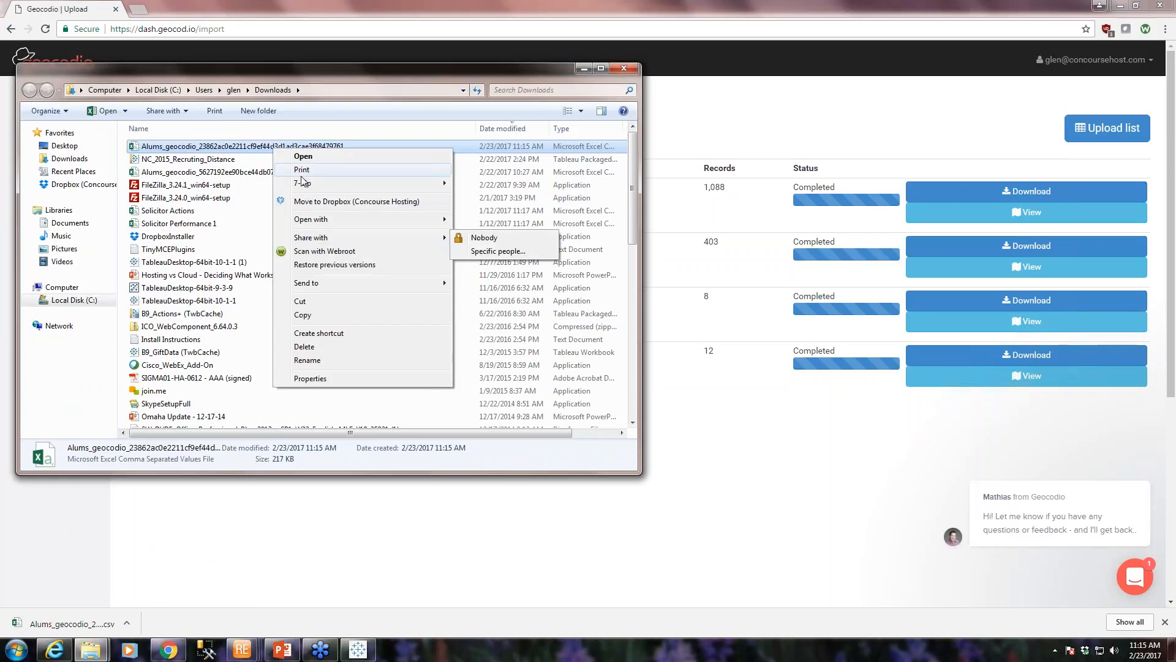
pyautogui.click(302, 301)
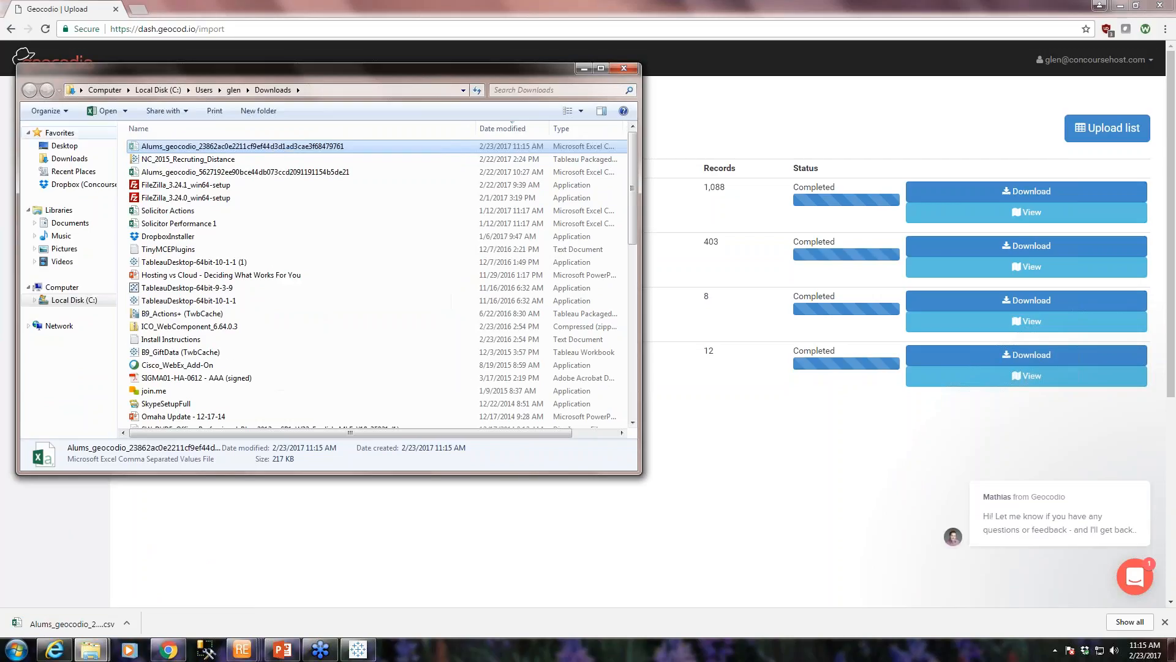
pyautogui.click(65, 145)
pyautogui.rightClick(318, 373)
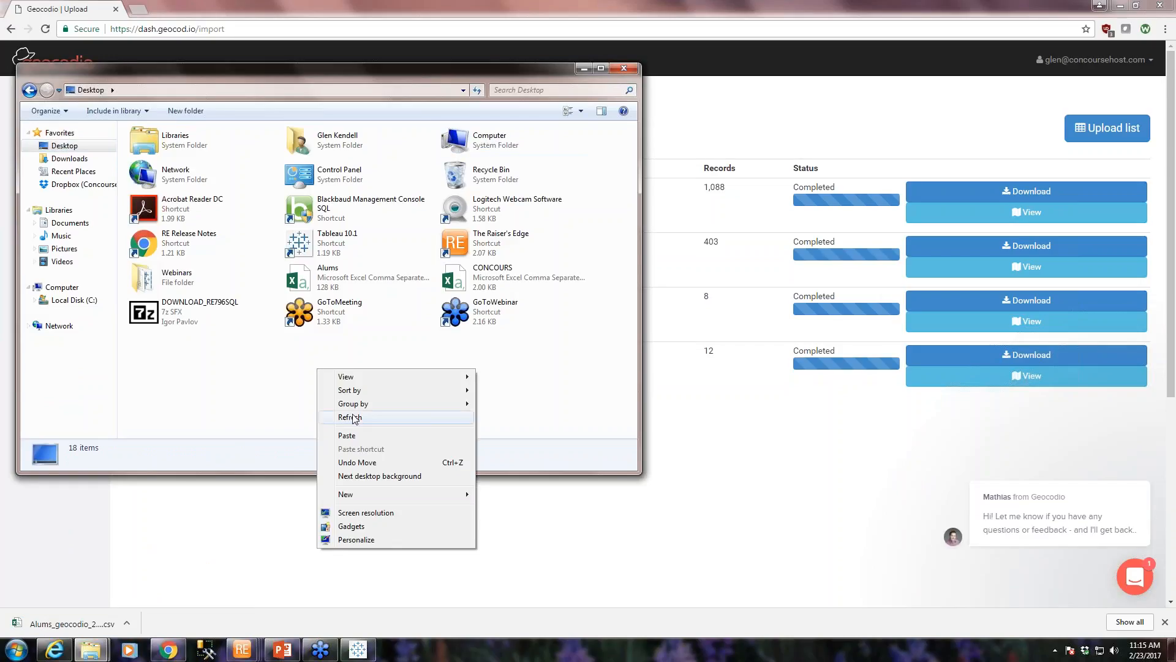
pyautogui.click(343, 436)
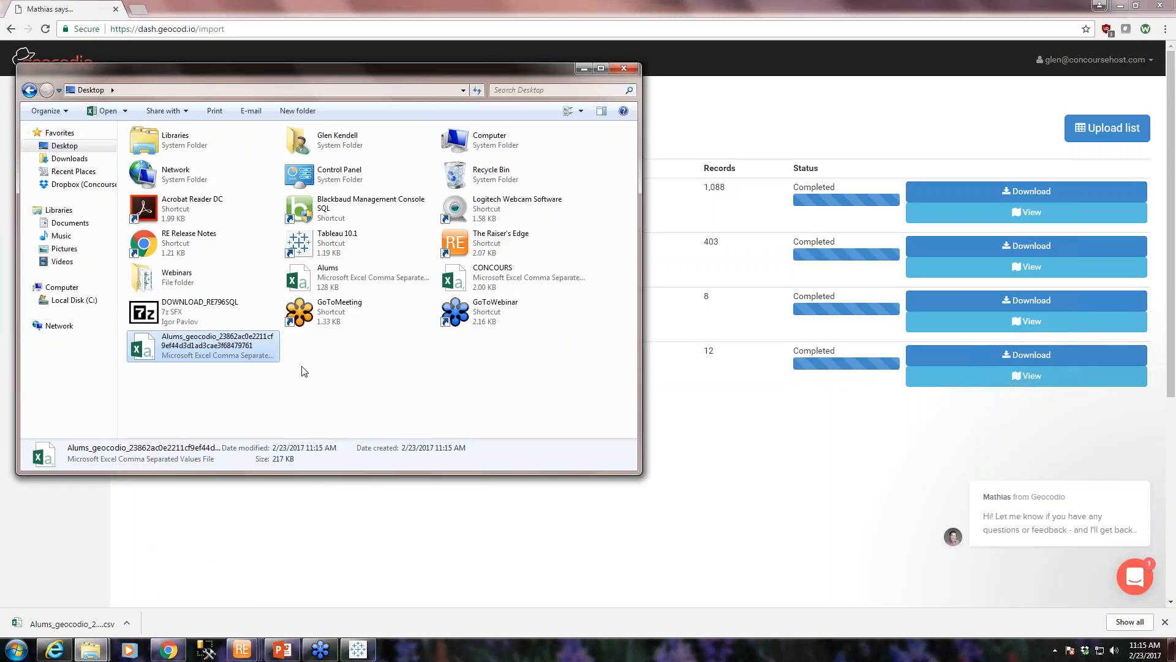
# Close the Tableau workbook based on the original Alums file without saving, and close the desktop folder window
pyautogui.click(358, 650)
pyautogui.click(1160, 6)
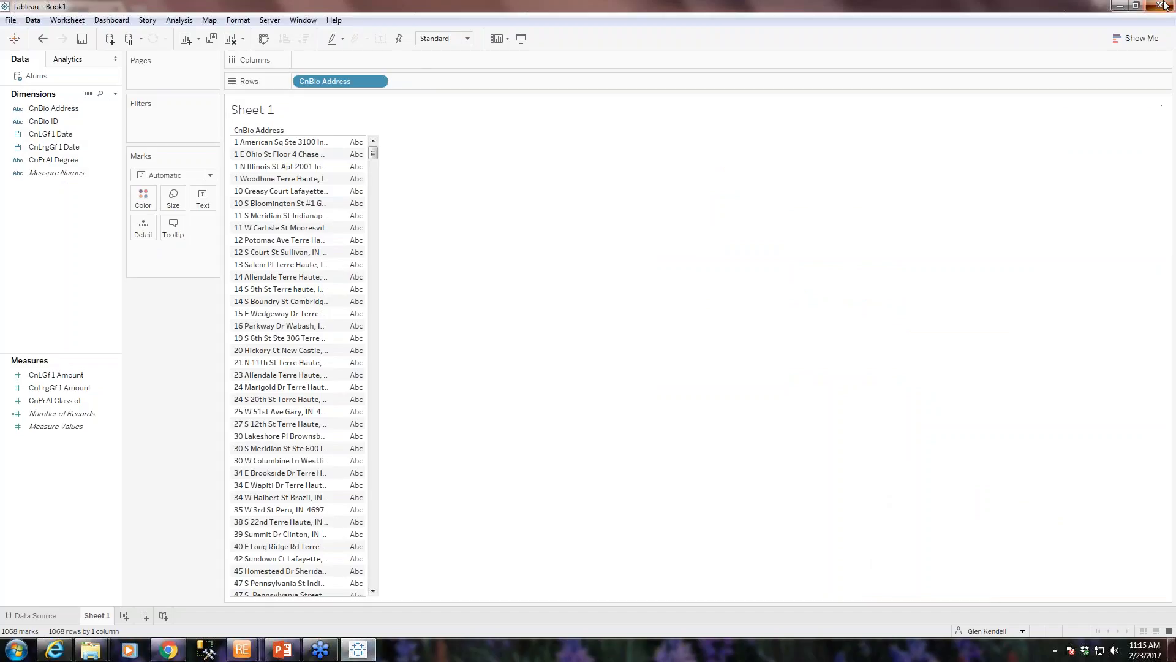
pyautogui.click(622, 340)
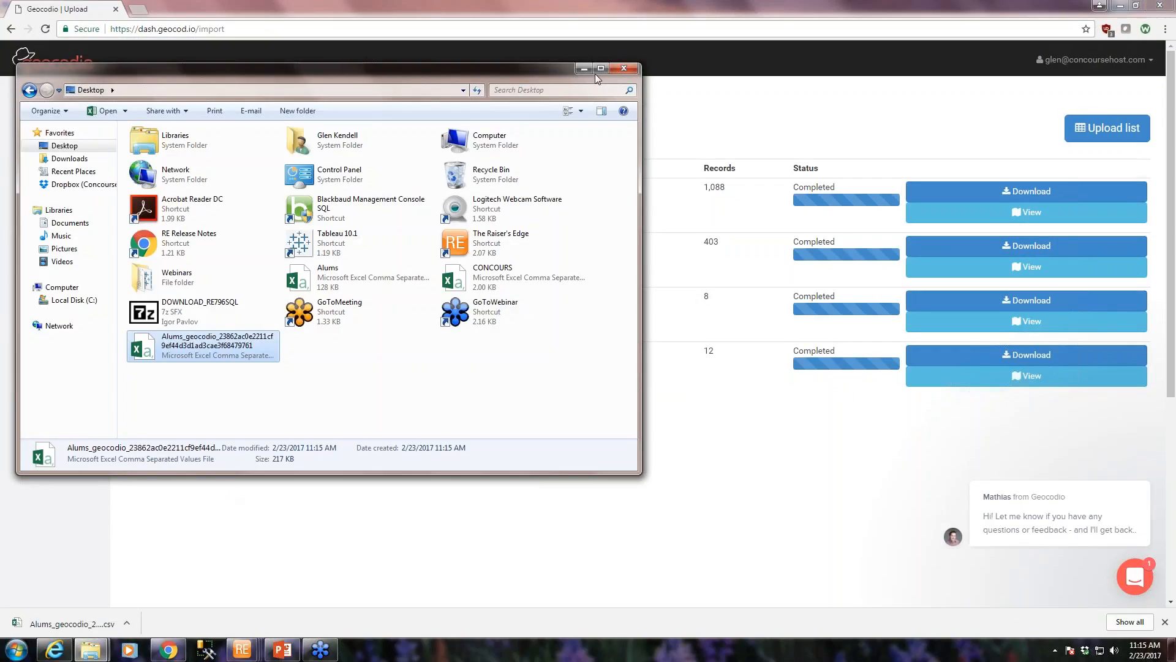
pyautogui.click(627, 70)
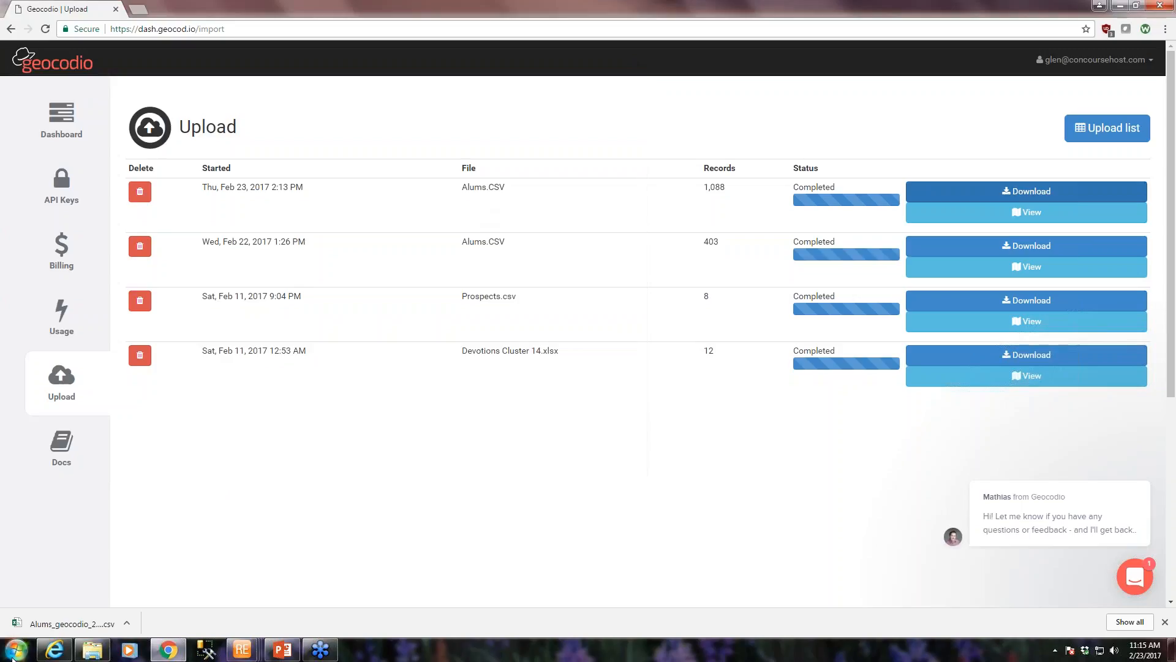
# Start Tableau 10.1 and connect to the Alums_geocodio CSV file on the desktop
pyautogui.click(16, 649)
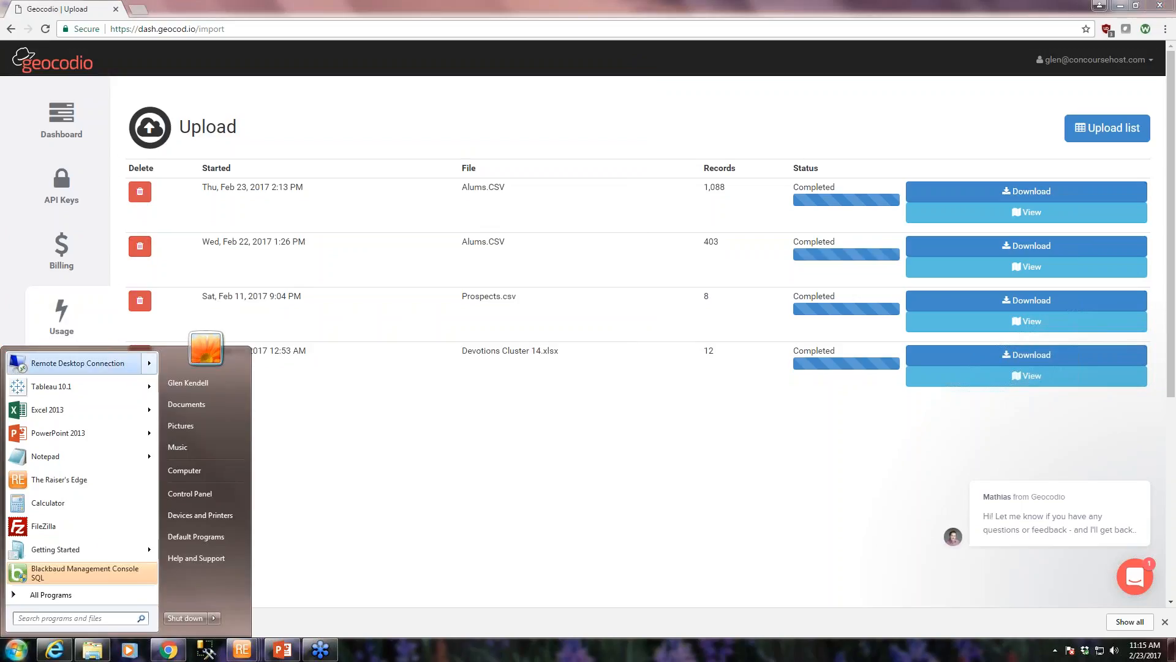
pyautogui.click(59, 386)
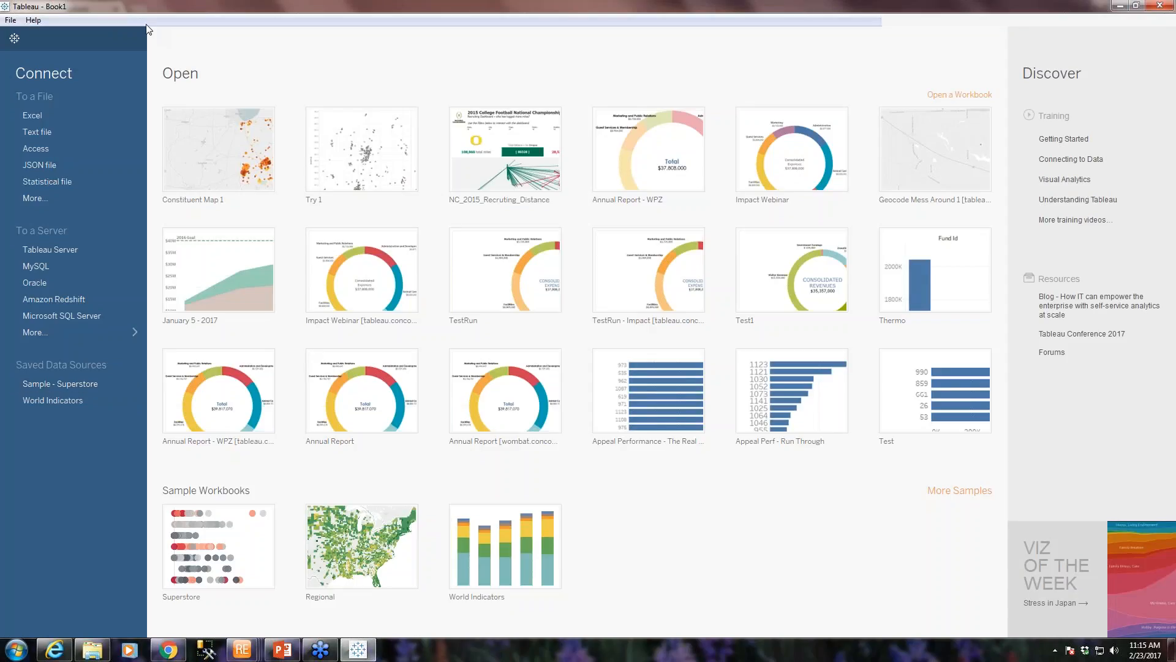
pyautogui.click(35, 198)
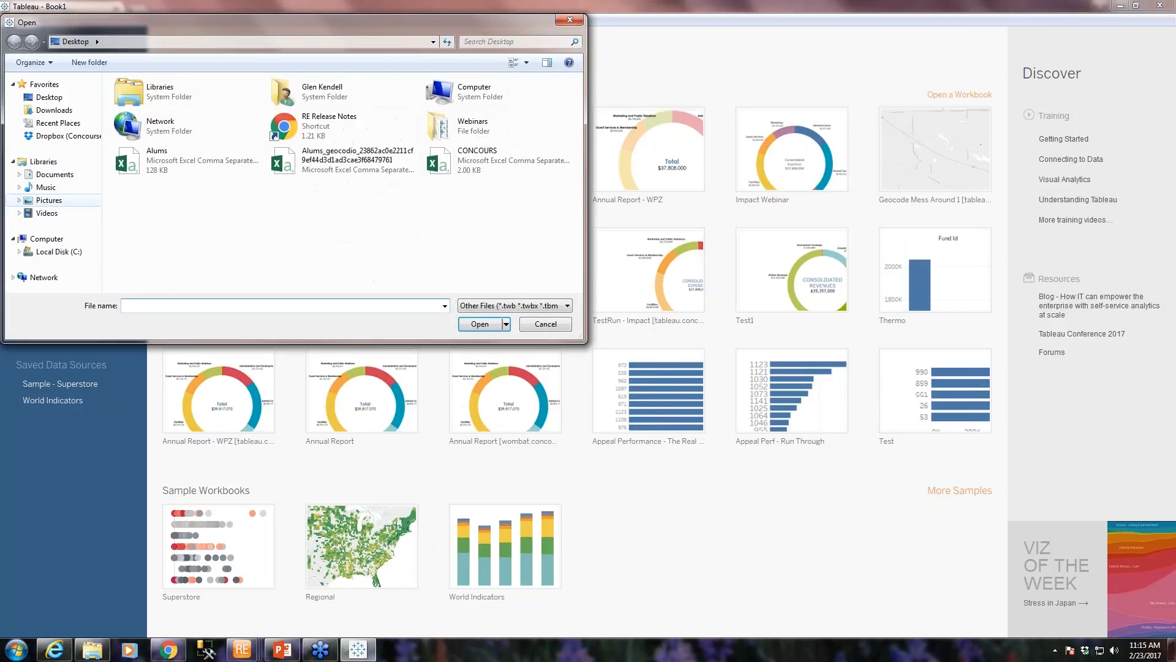
pyautogui.click(355, 167)
pyautogui.click(480, 324)
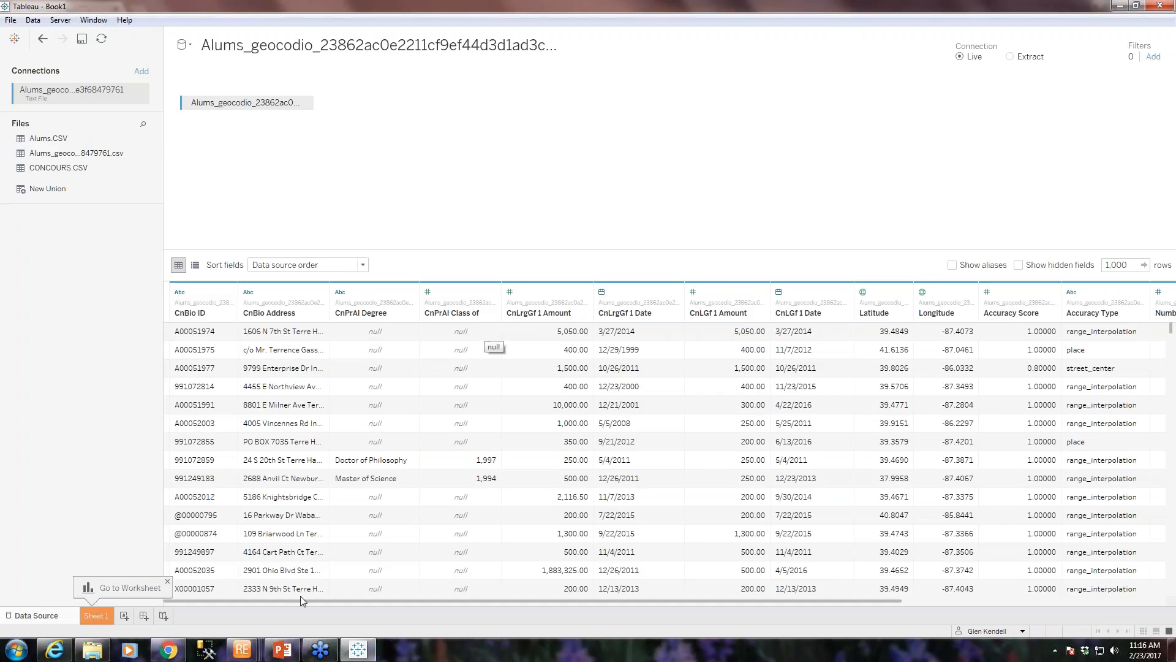
# Switch to File Explorer and open the Alums_geocodio CSV file from the desktop in Excel
pyautogui.click(92, 650)
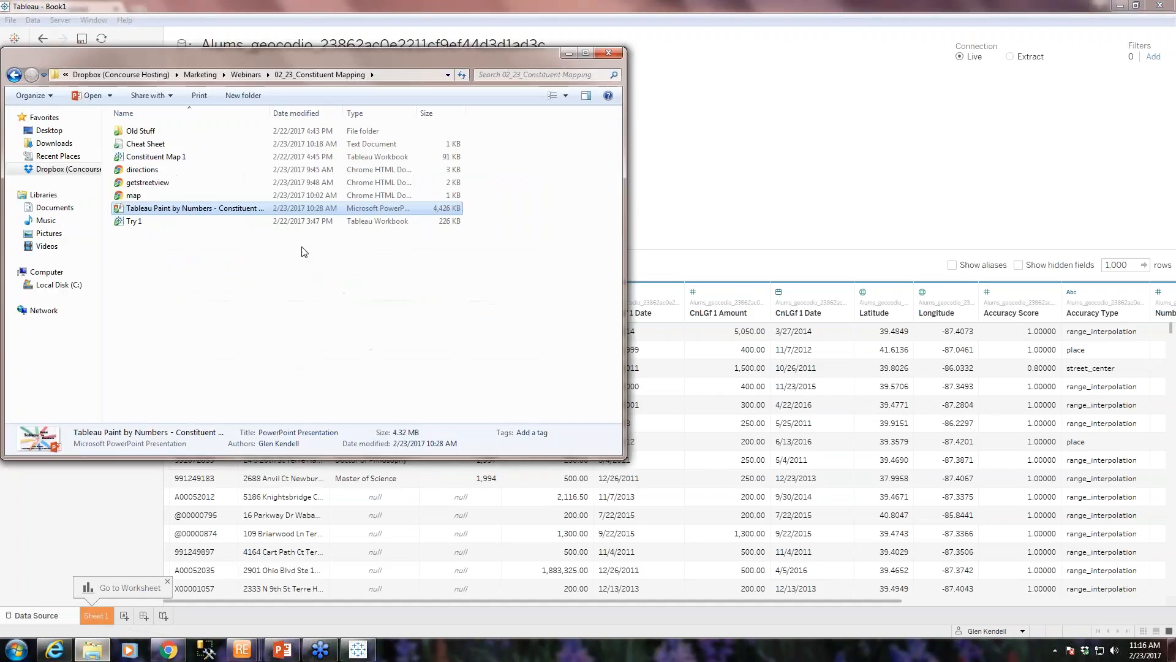
pyautogui.click(49, 130)
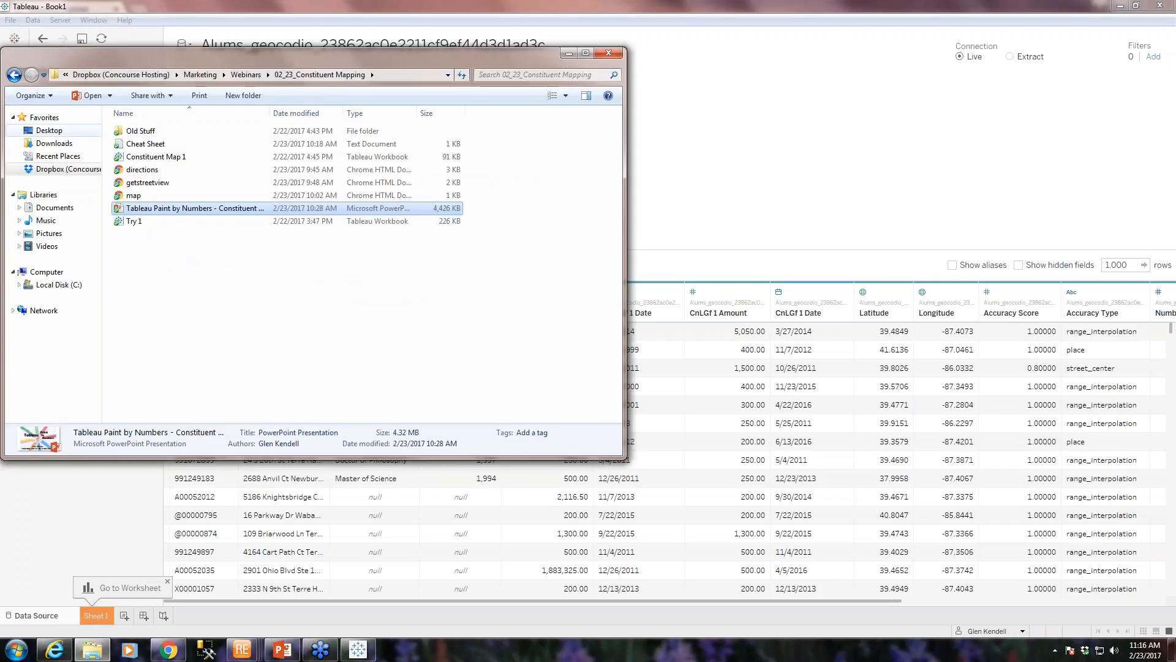
pyautogui.doubleClick(410, 54)
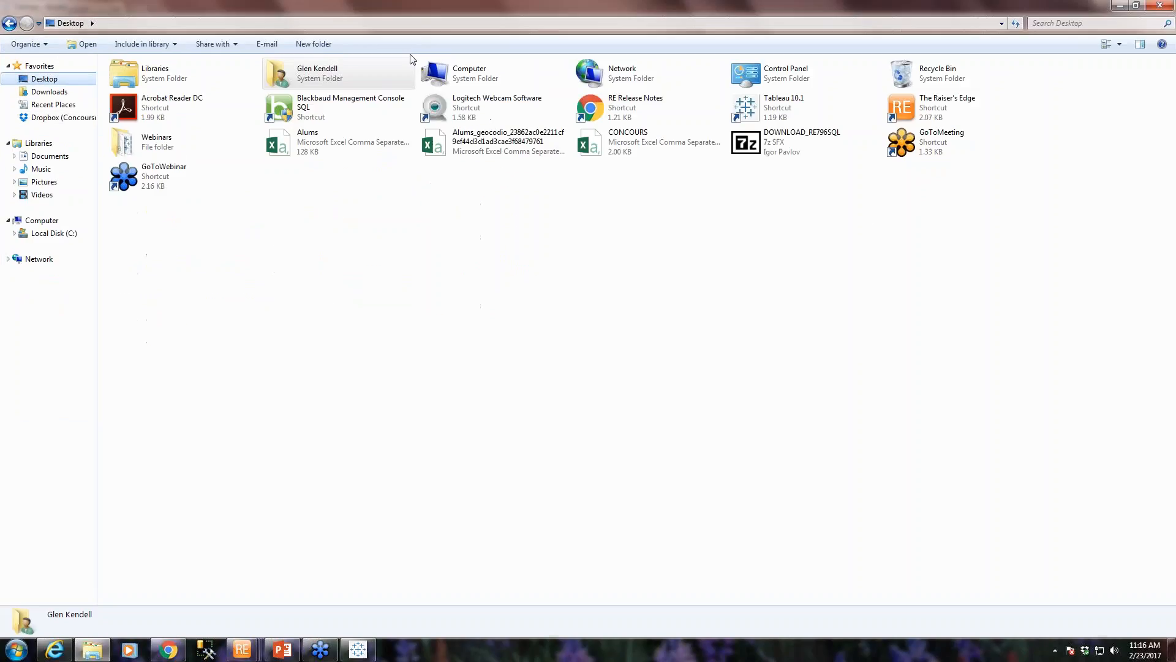
pyautogui.click(504, 149)
pyautogui.doubleClick(504, 149)
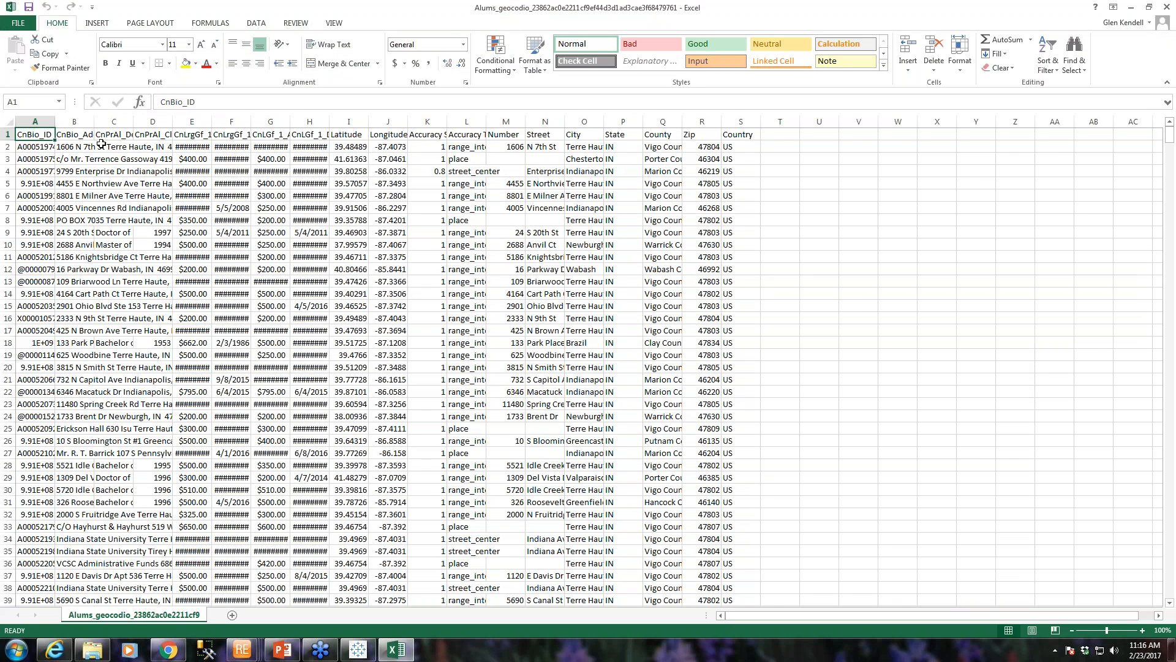
# Widen the CnBio_Address column to fit its contents, narrow it again, and select the Latitude column
pyautogui.doubleClick(94, 122)
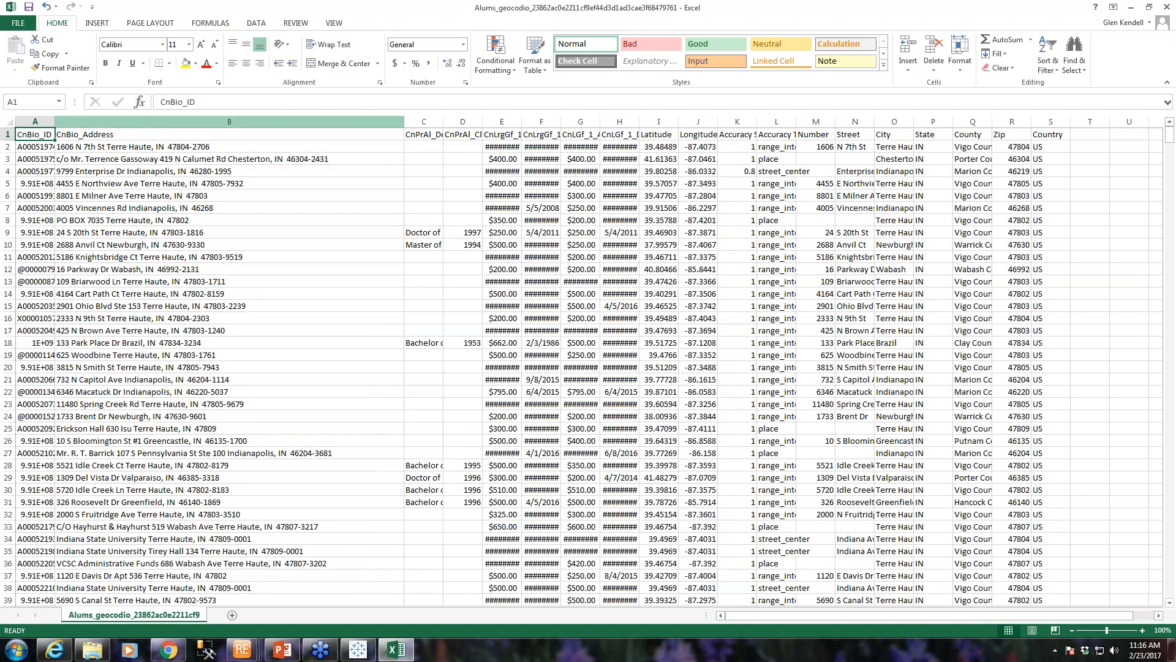
pyautogui.moveTo(401, 120); pyautogui.dragTo(145, 122)
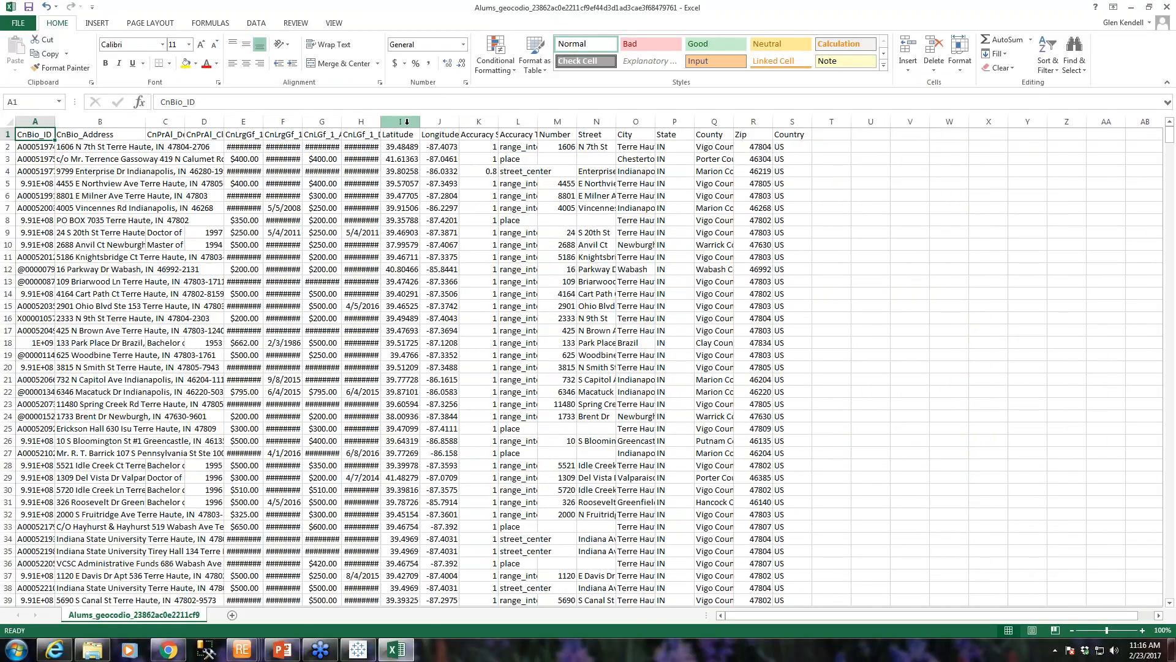
pyautogui.click(406, 122)
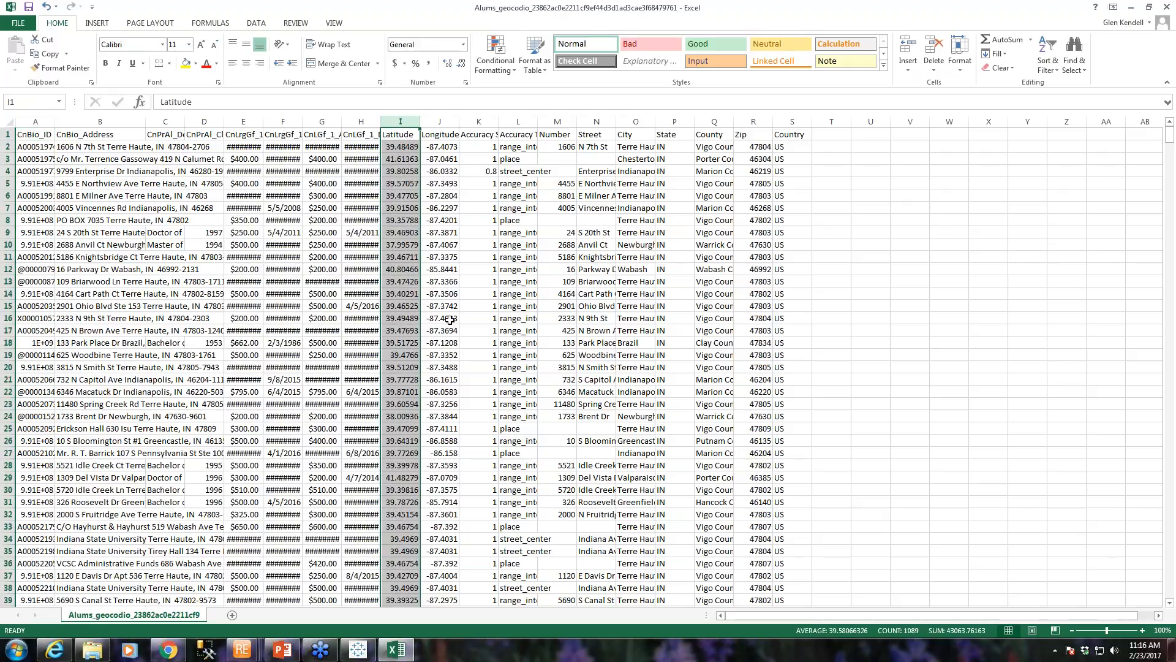
# Fit the Accuracy Score and Accuracy Type columns to their contents and check the accuracy scores in the first rows
pyautogui.click(449, 126)
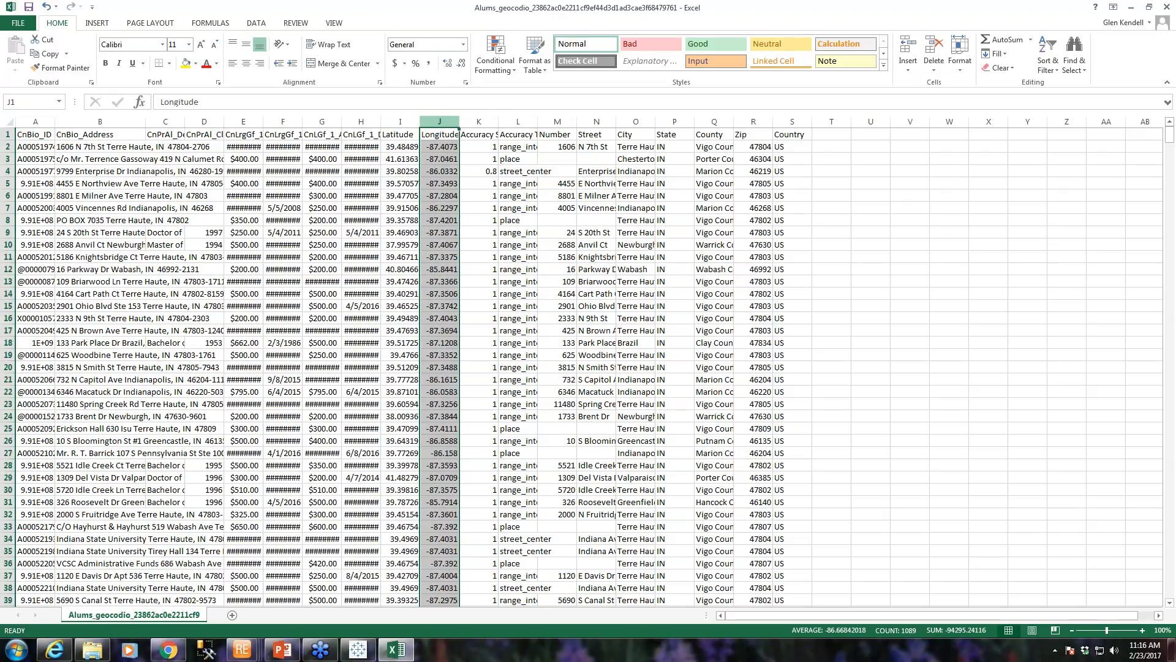
pyautogui.click(479, 122)
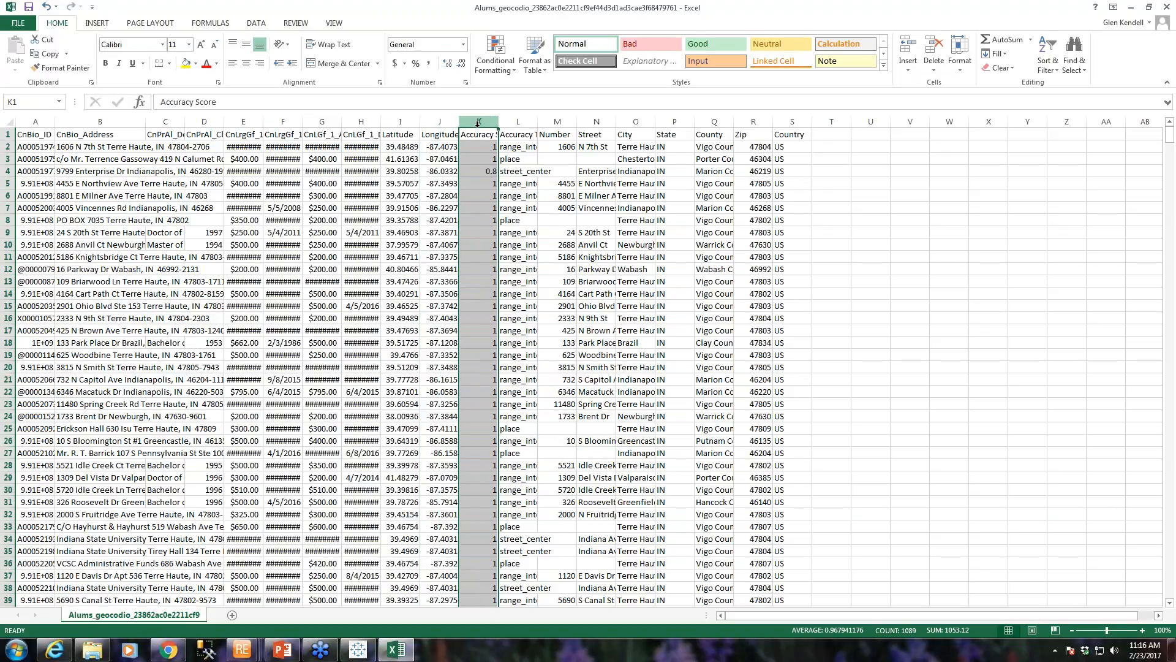
pyautogui.doubleClick(499, 121)
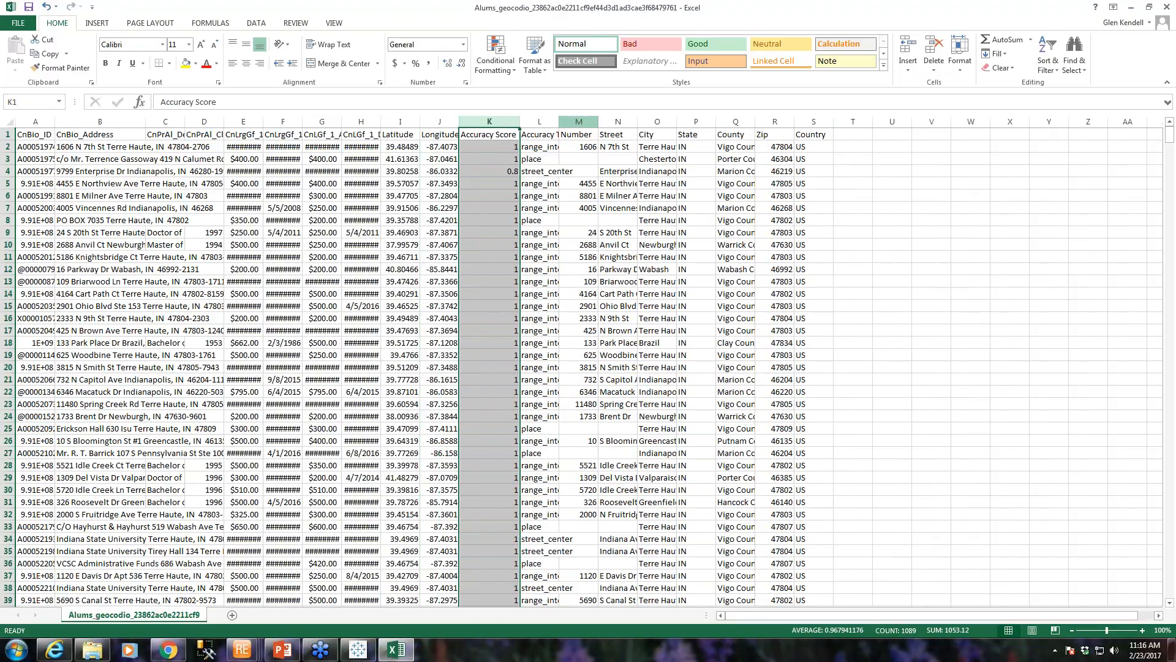
pyautogui.doubleClick(562, 121)
pyautogui.click(562, 121)
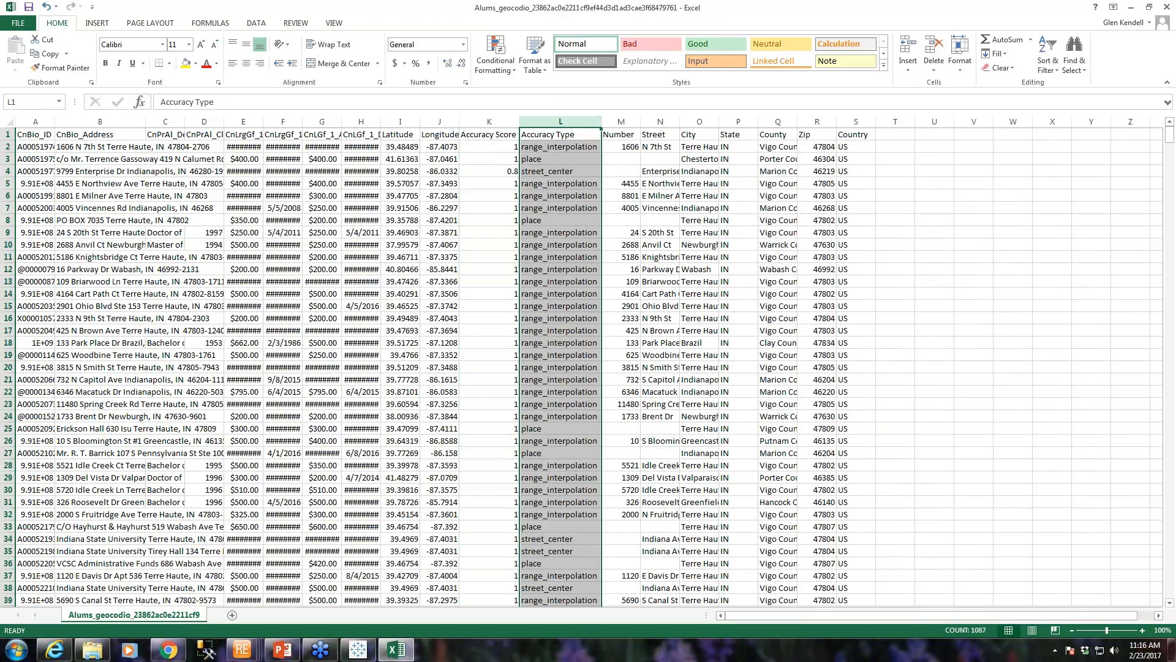
pyautogui.click(493, 147)
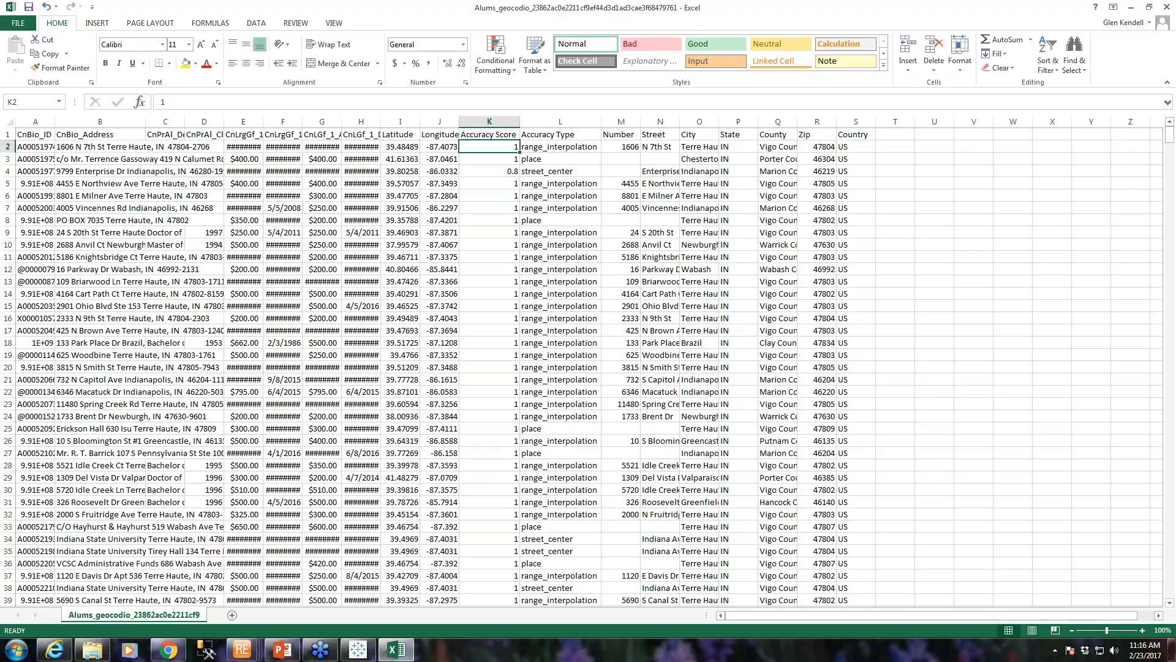
pyautogui.click(499, 172)
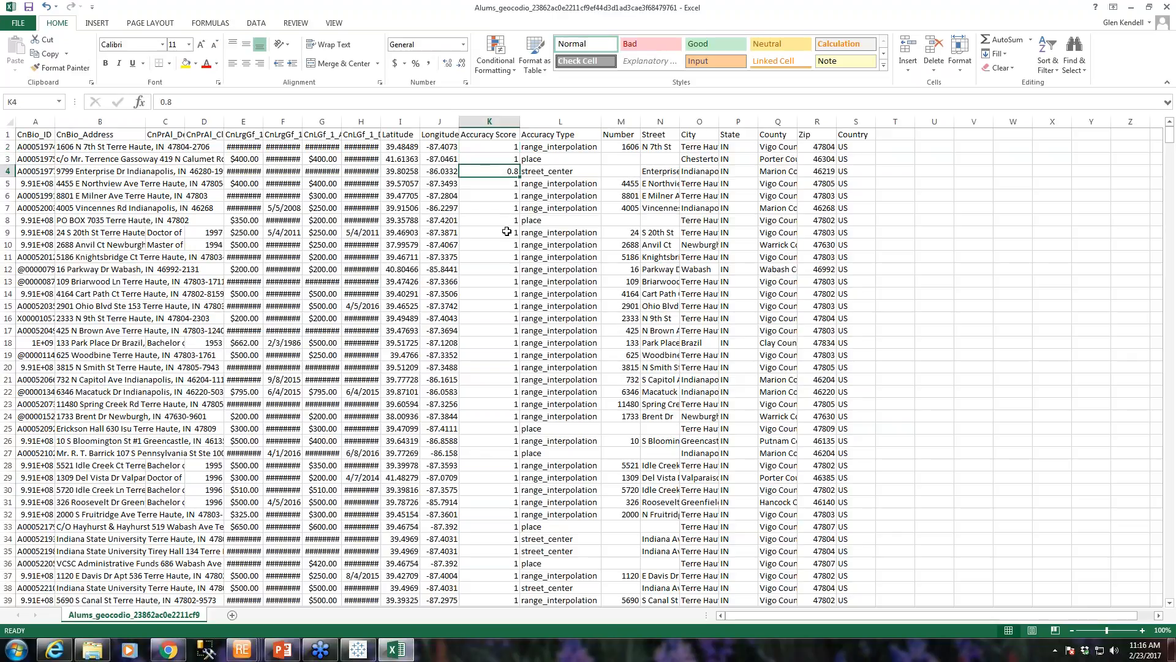
# Sort the sheet by the Accuracy Score column from smallest to largest, expanding the selection to the adjacent data
pyautogui.click(503, 134)
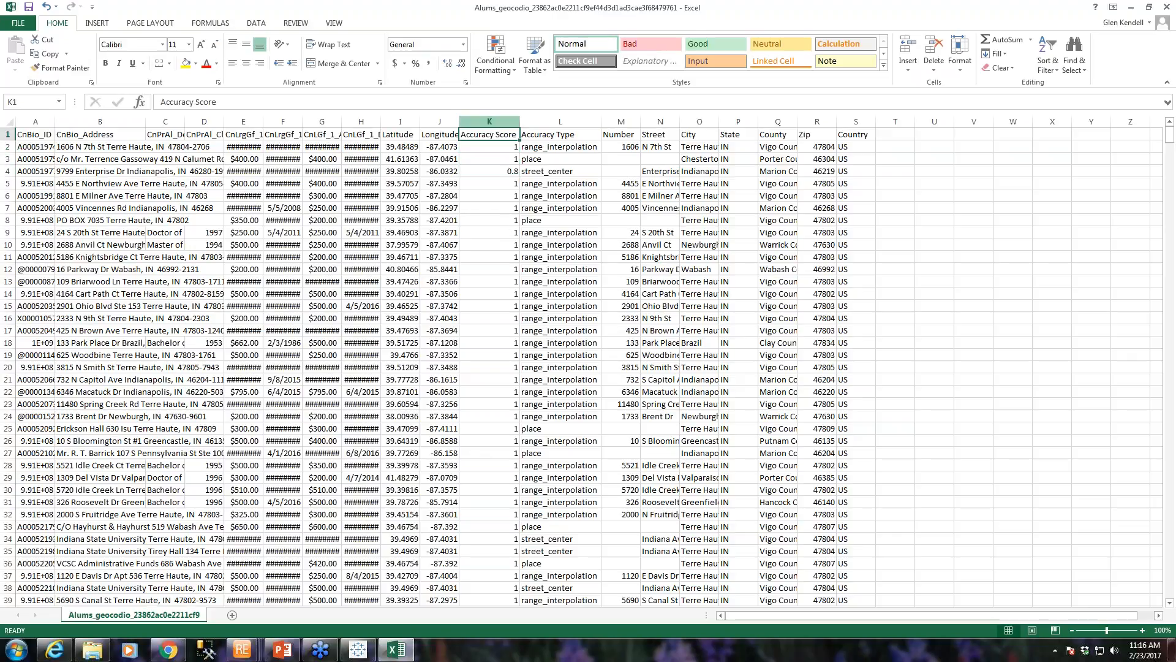
pyautogui.click(496, 121)
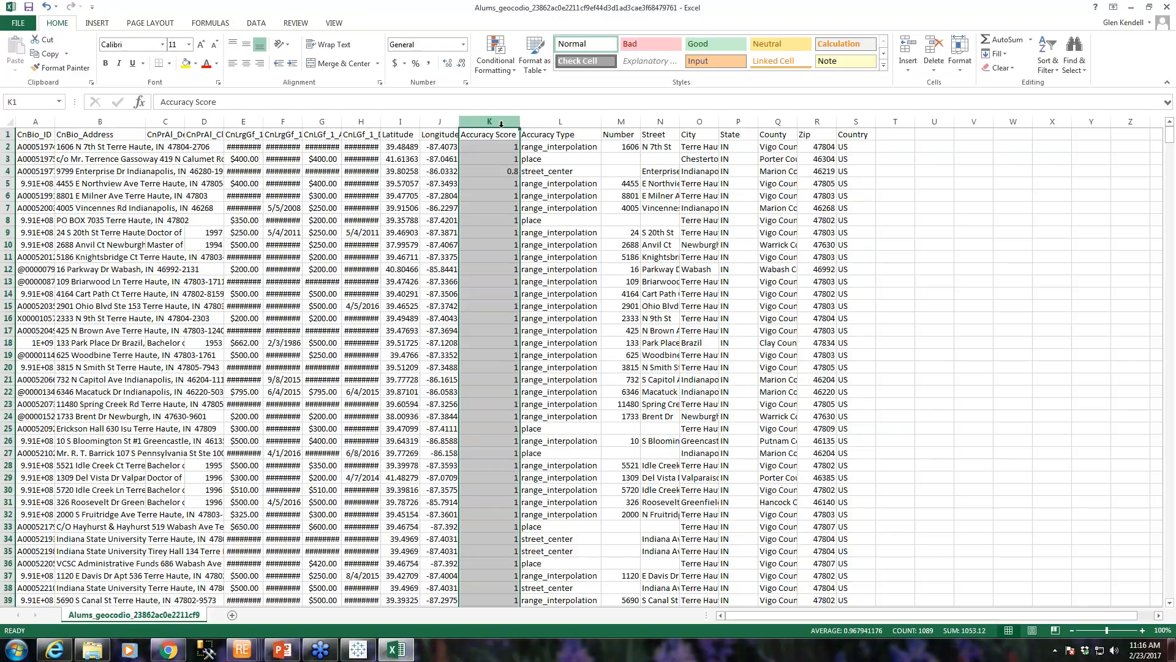
pyautogui.click(1048, 49)
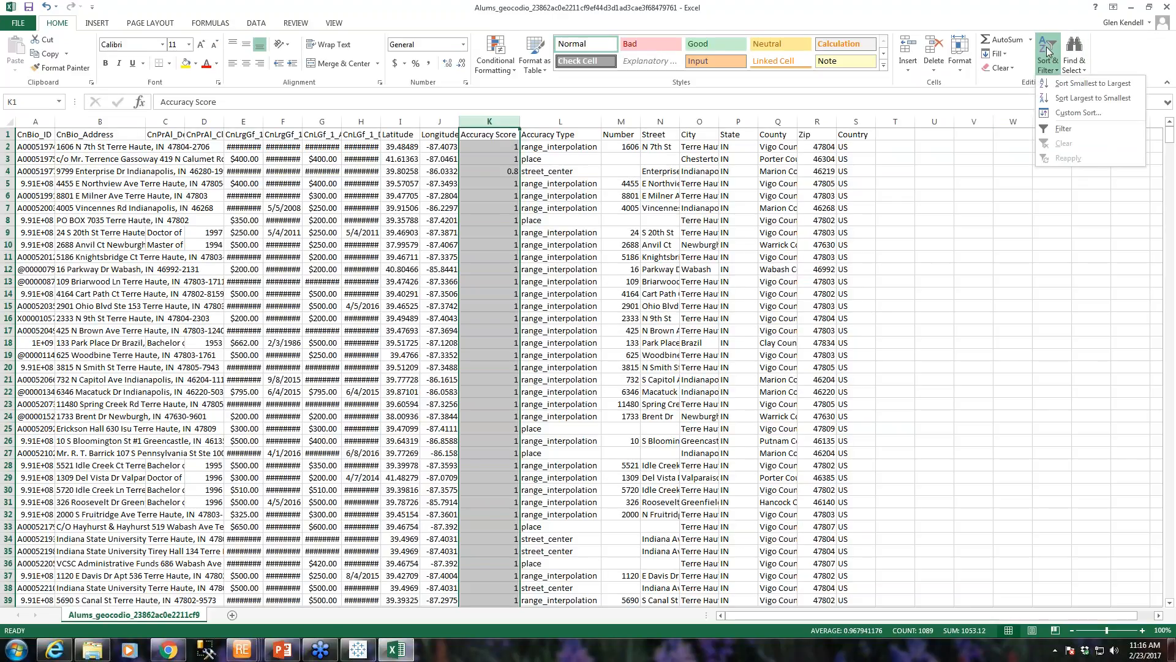
pyautogui.click(1051, 49)
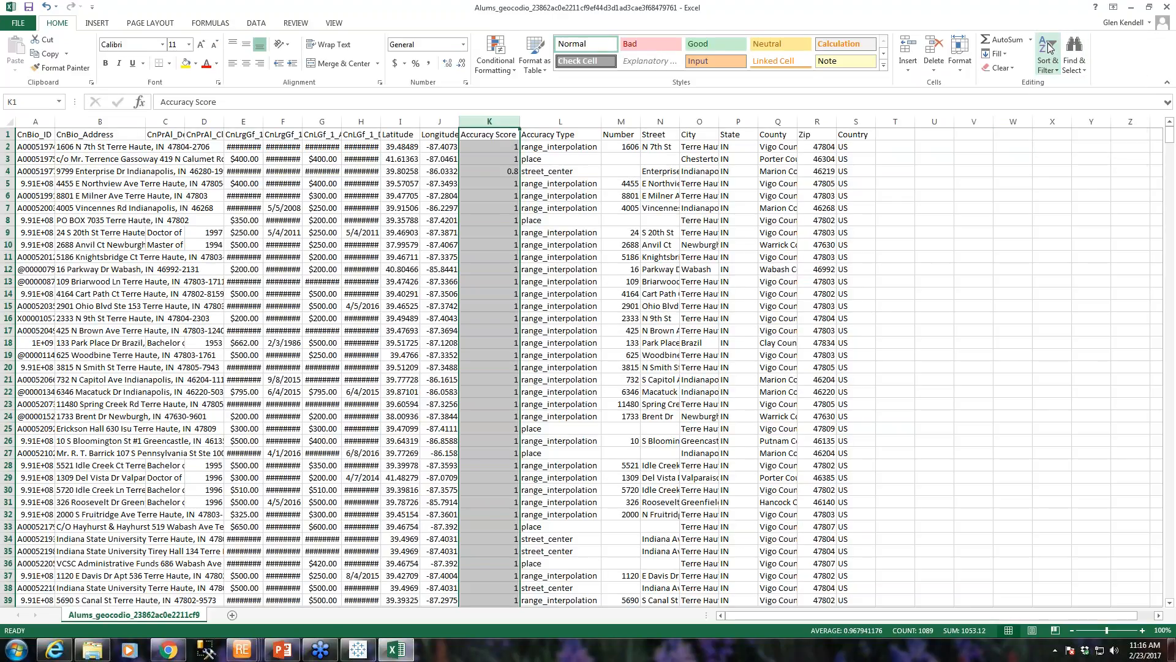
pyautogui.click(1052, 49)
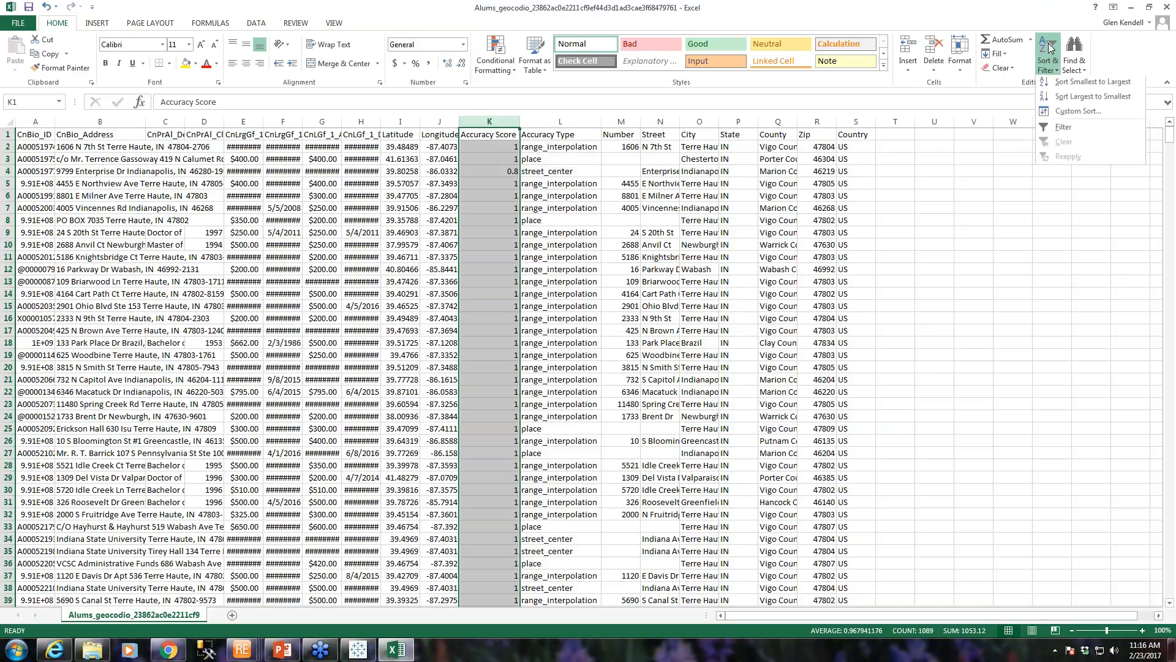
pyautogui.click(1082, 84)
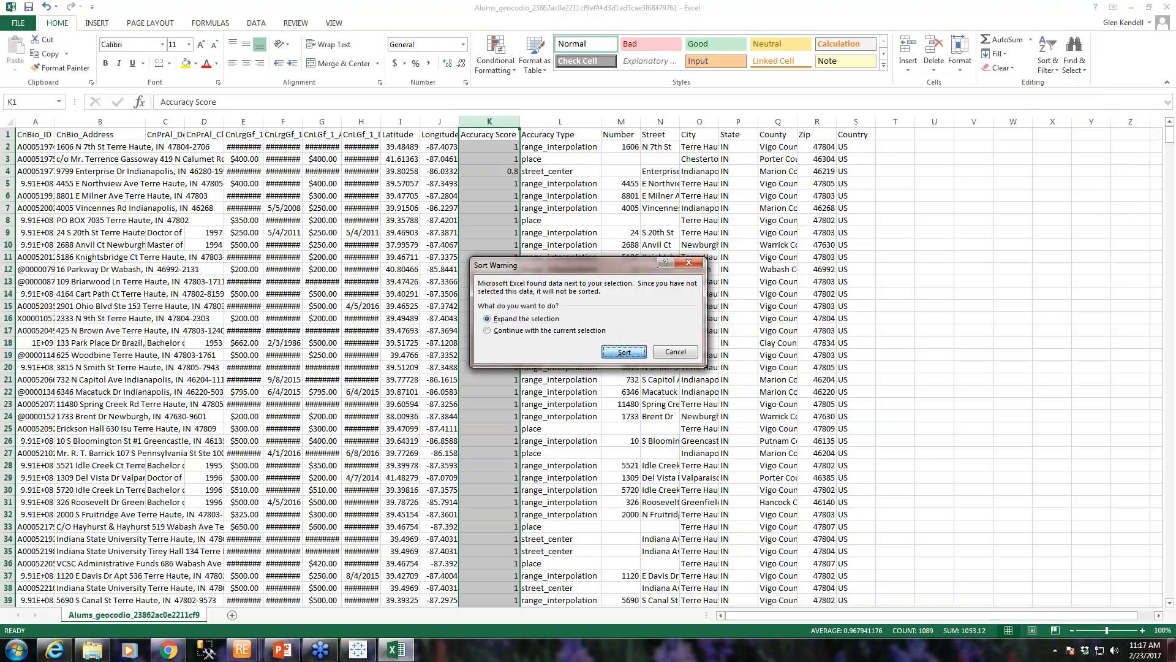
pyautogui.click(623, 351)
pyautogui.click(622, 413)
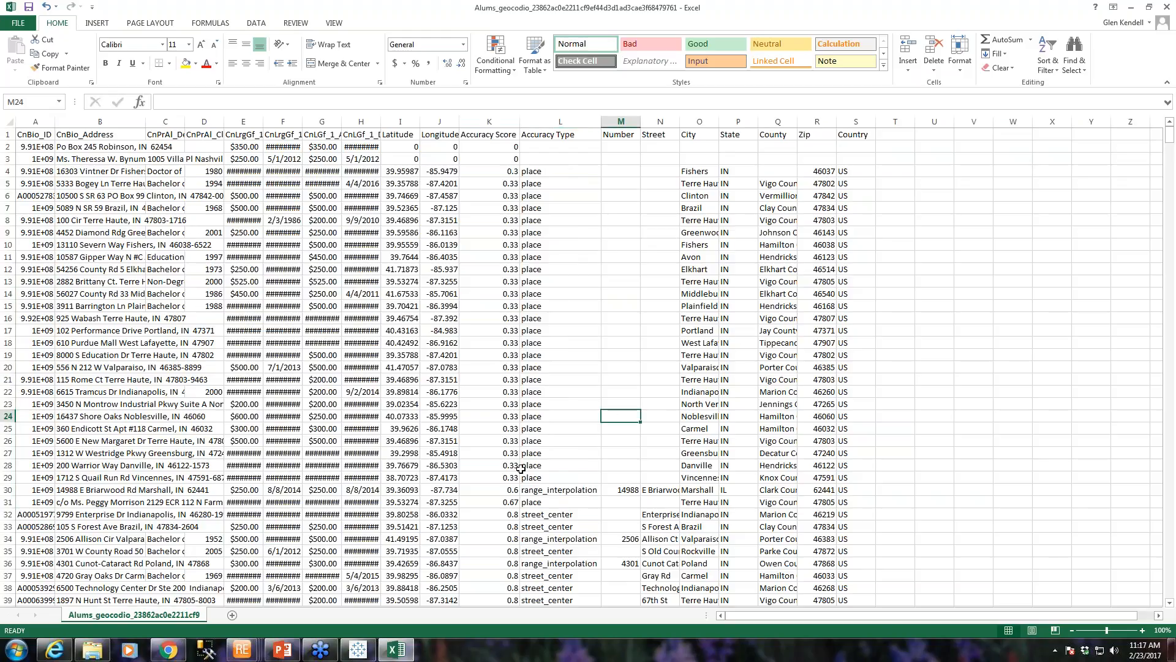
# Delete rows 2 through 31, which hold the records with accuracy scores below 0.8
pyautogui.scroll(-3, 502, 522)
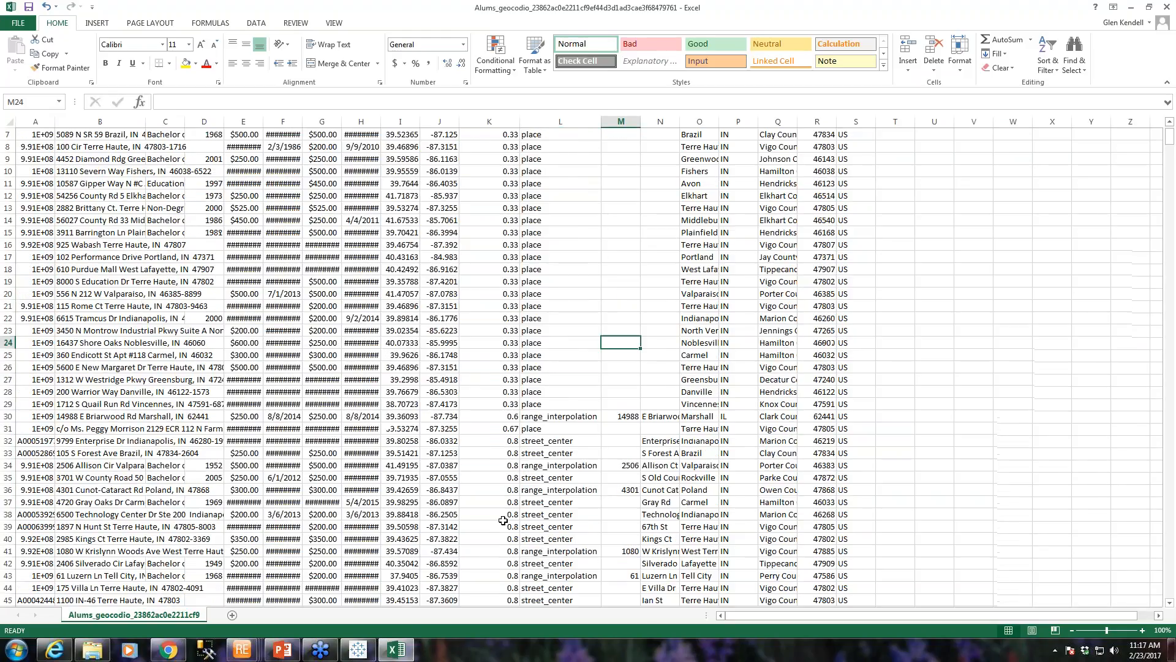
pyautogui.scroll(-12, 499, 402)
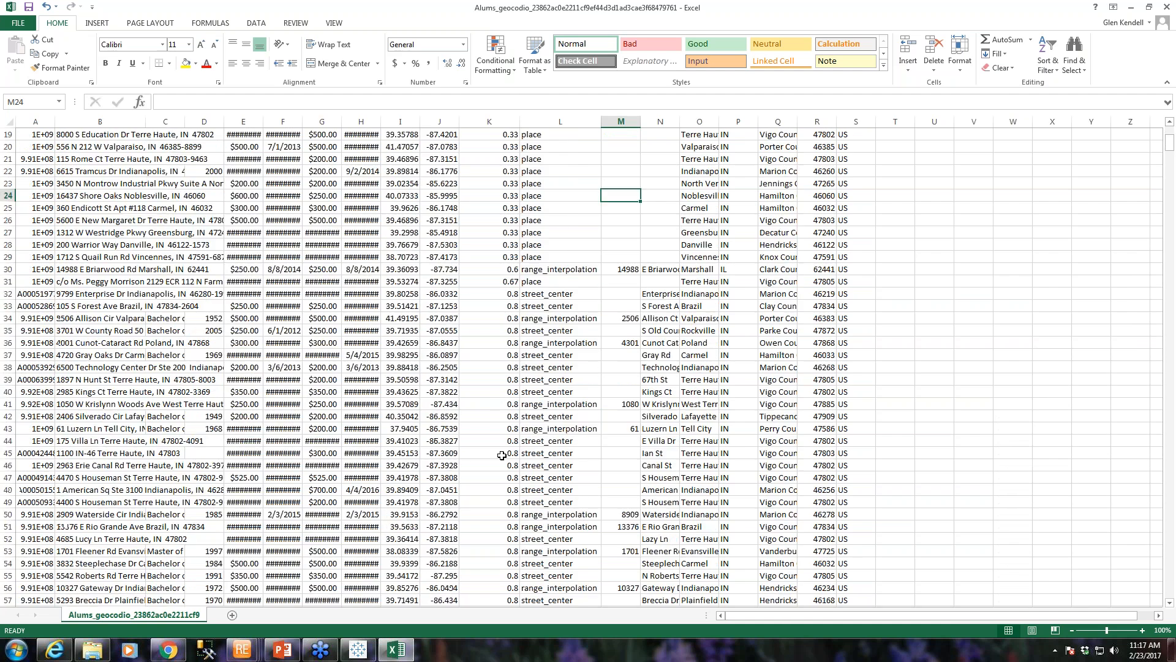
pyautogui.scroll(-9, 503, 456)
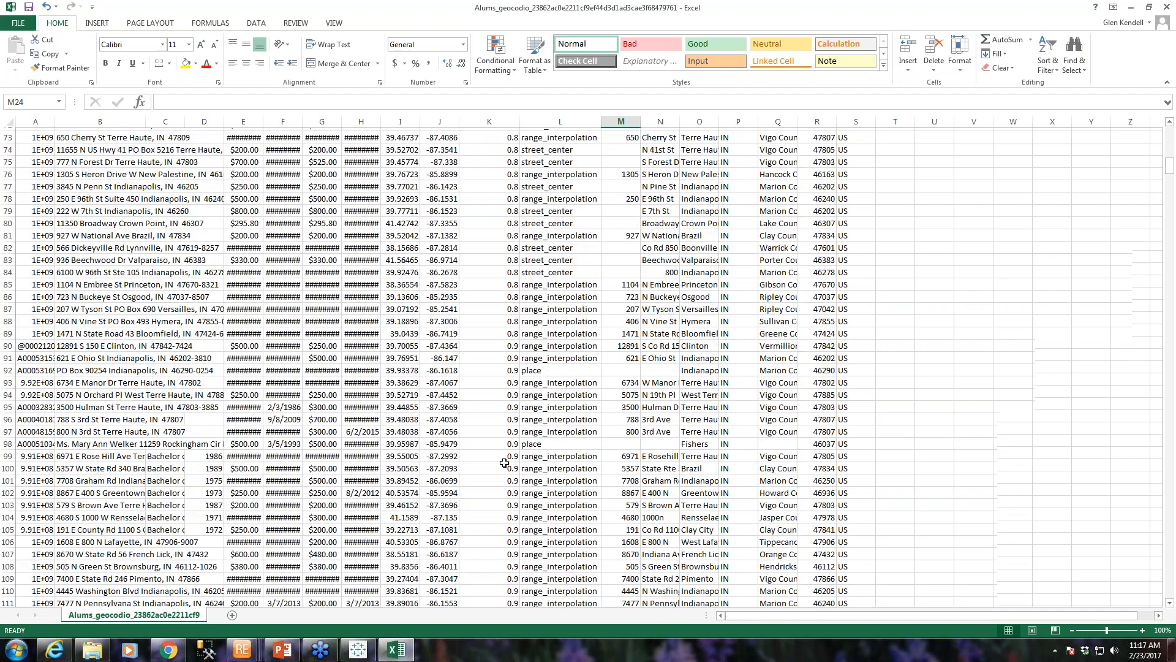
pyautogui.scroll(12, 505, 463)
pyautogui.scroll(8, 504, 464)
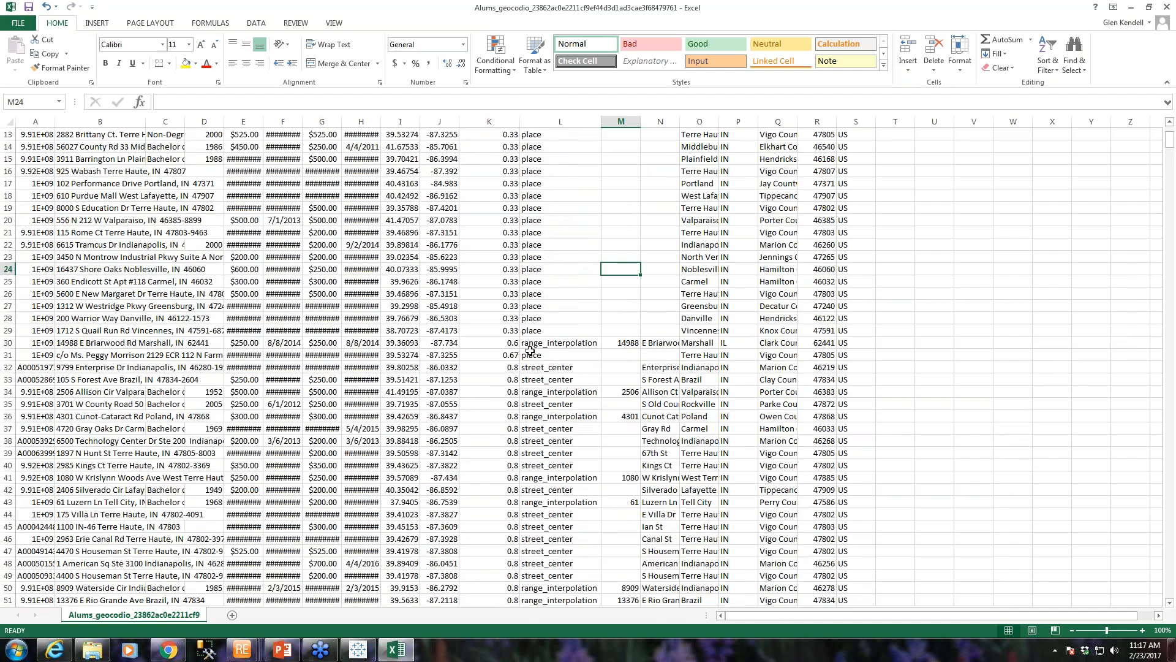
pyautogui.click(9, 355)
pyautogui.moveTo(9, 354); pyautogui.dragTo(5, 141)
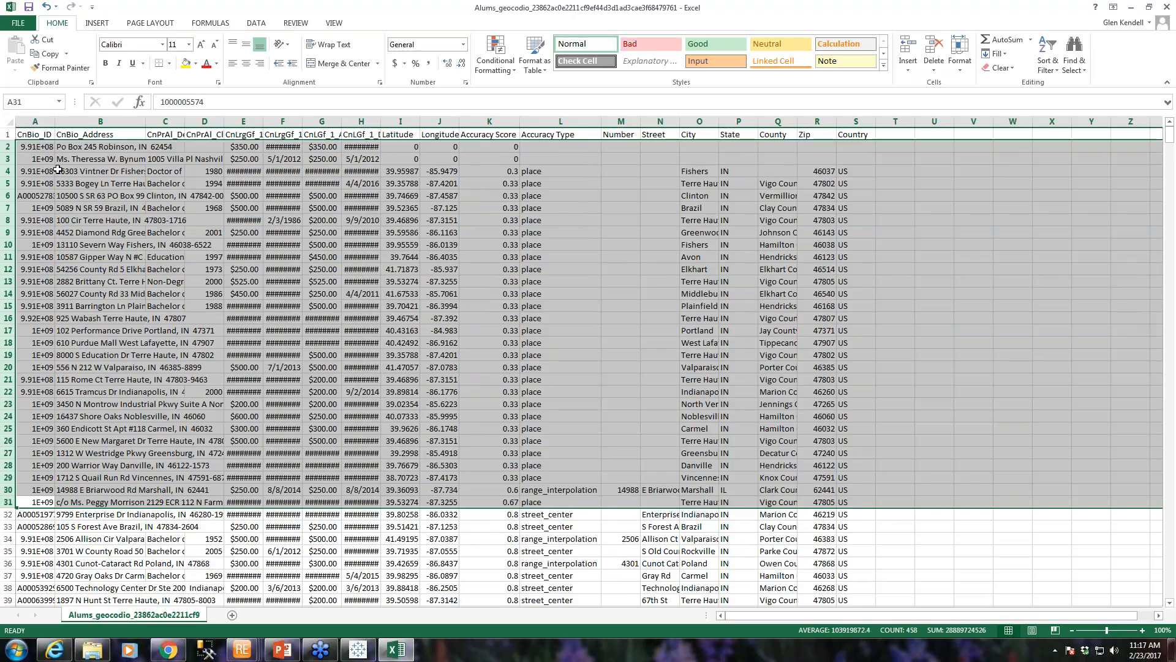
pyautogui.rightClick(128, 204)
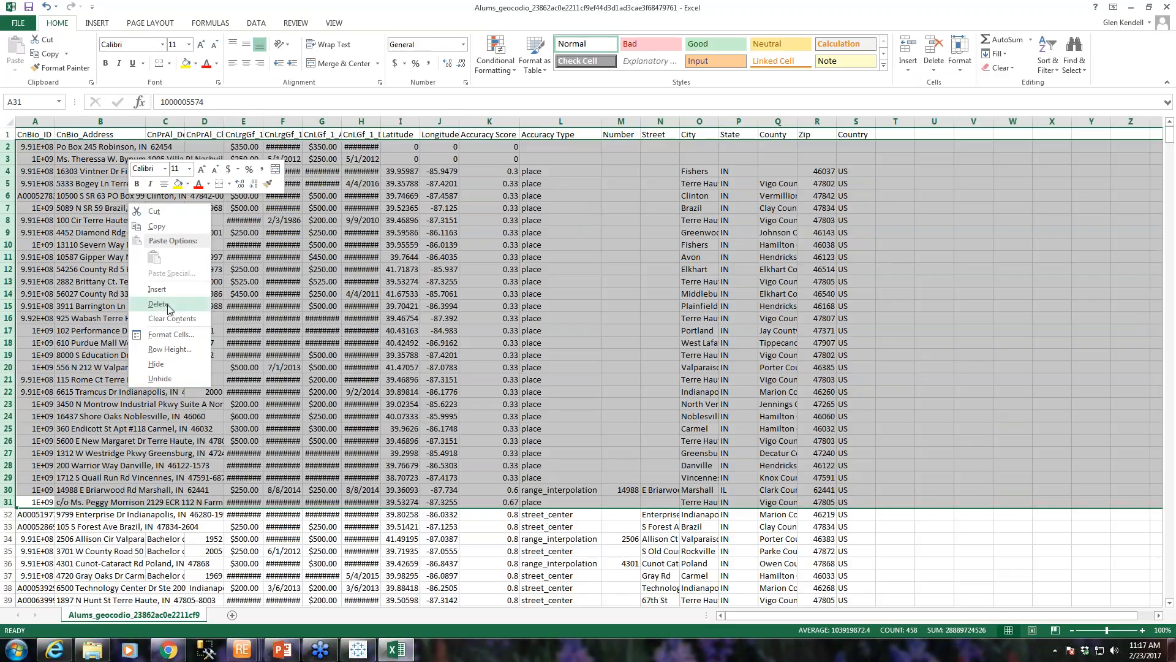
pyautogui.click(159, 304)
pyautogui.click(491, 294)
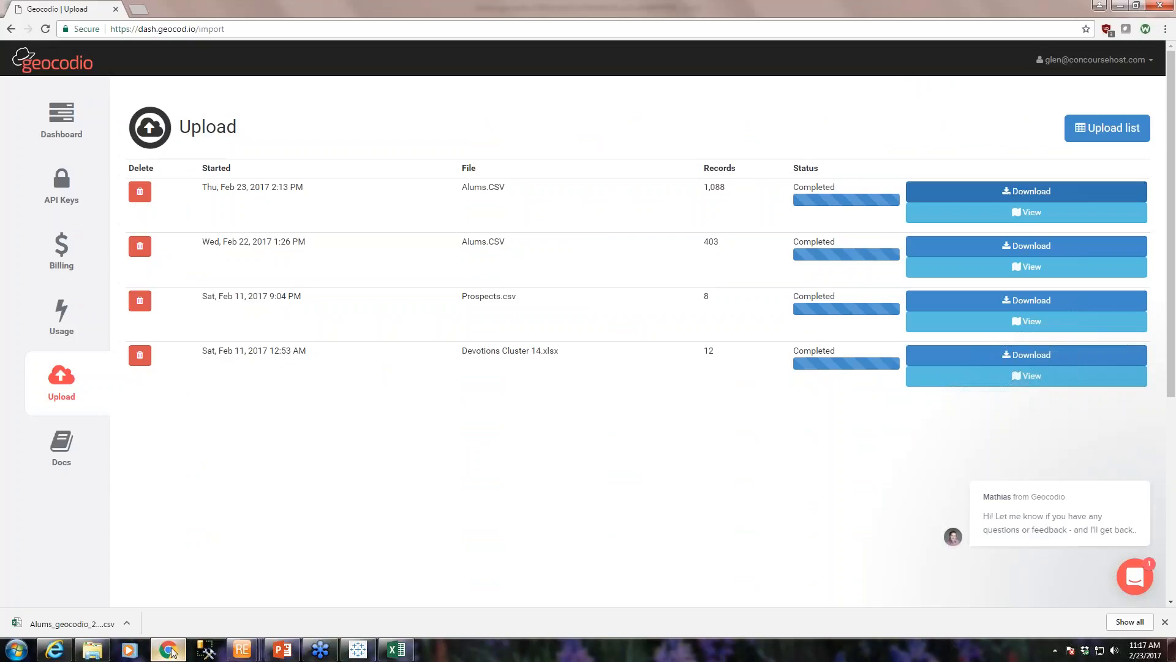
# Open the Geocodio dashboard in Chrome to view the usage chart, and return to the geocoded file in Excel
pyautogui.click(62, 119)
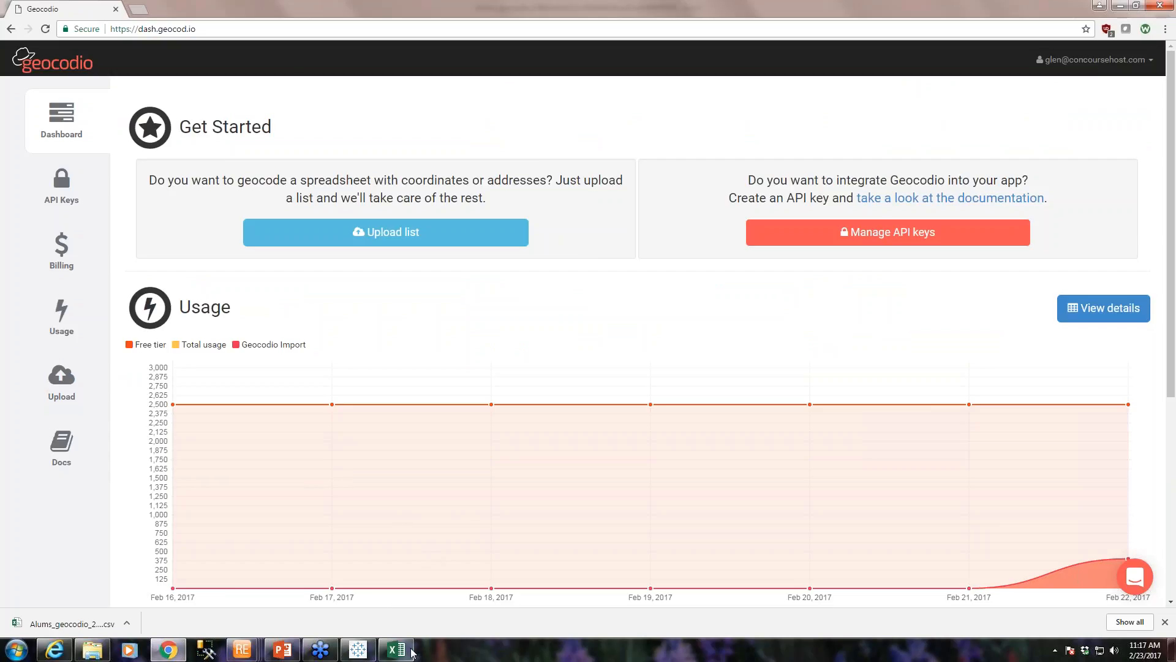
pyautogui.moveTo(409, 653)
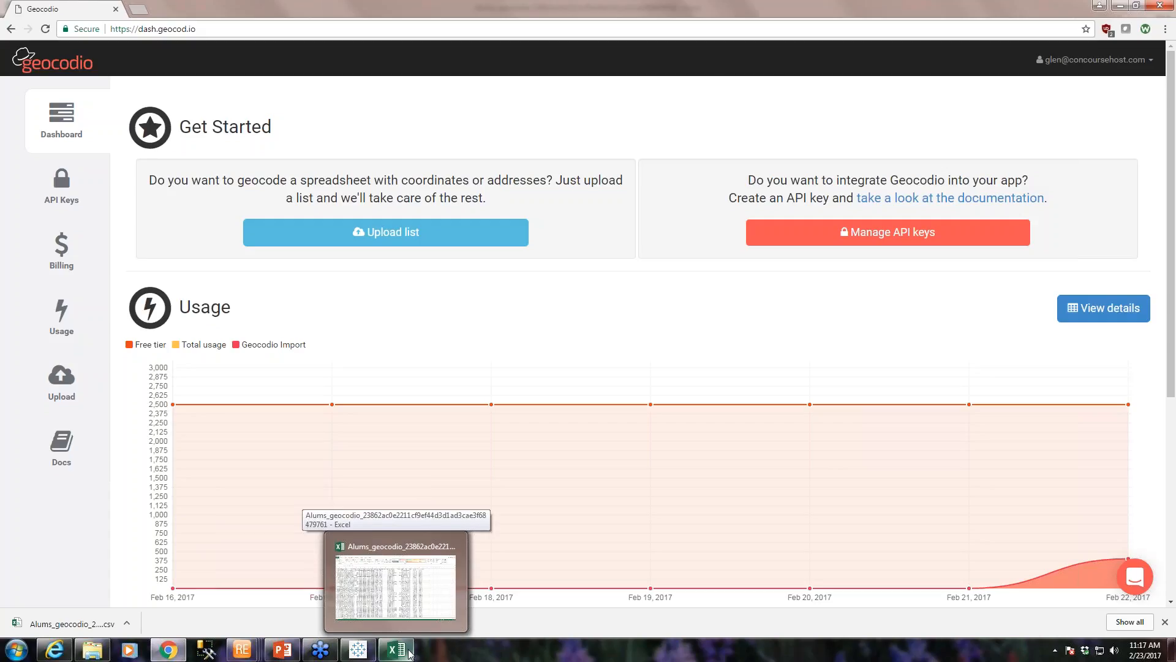
pyautogui.click(409, 653)
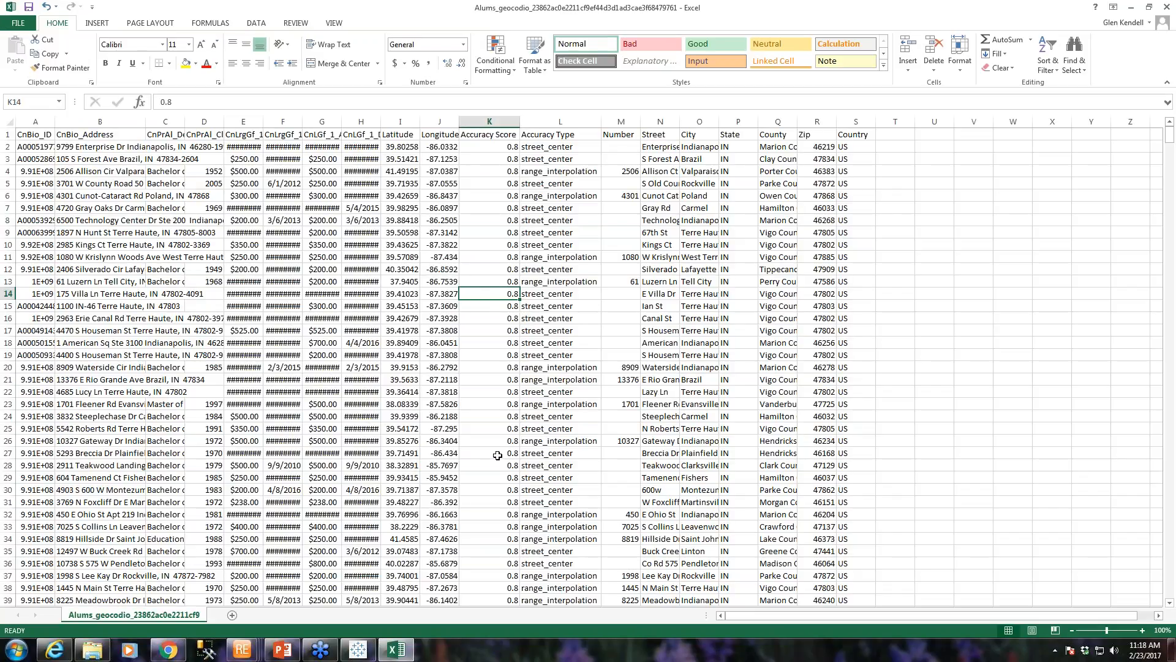
# Look through the remaining records' accuracy scores and return to the first row of the sheet
pyautogui.scroll(-7, 496, 466)
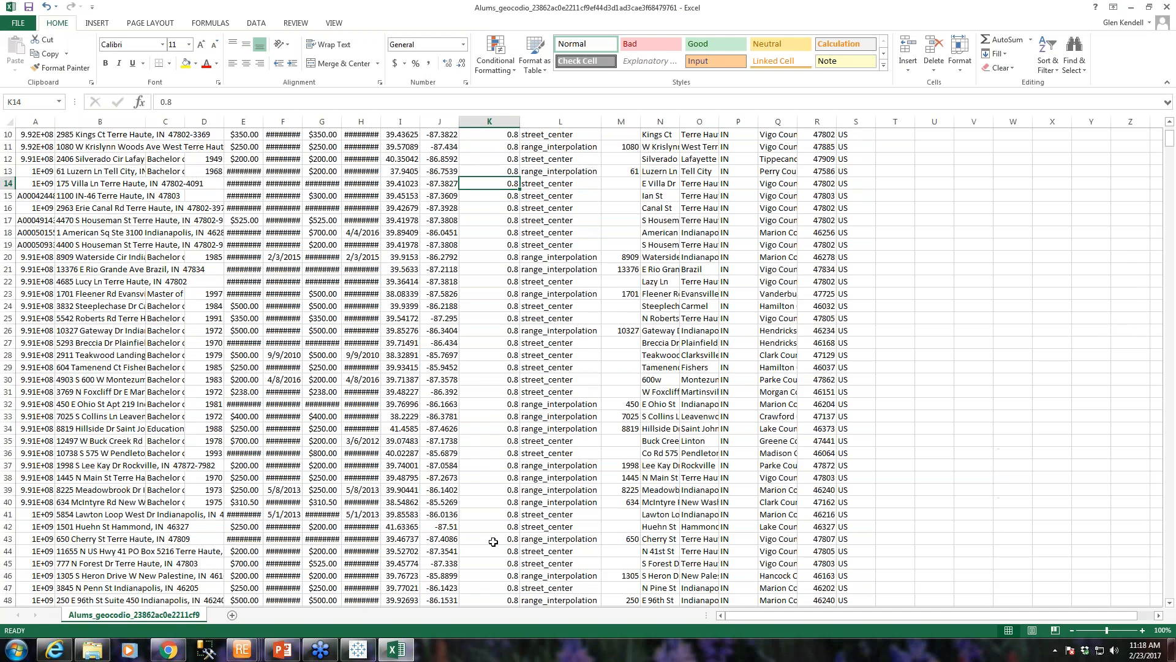
pyautogui.scroll(7, 494, 542)
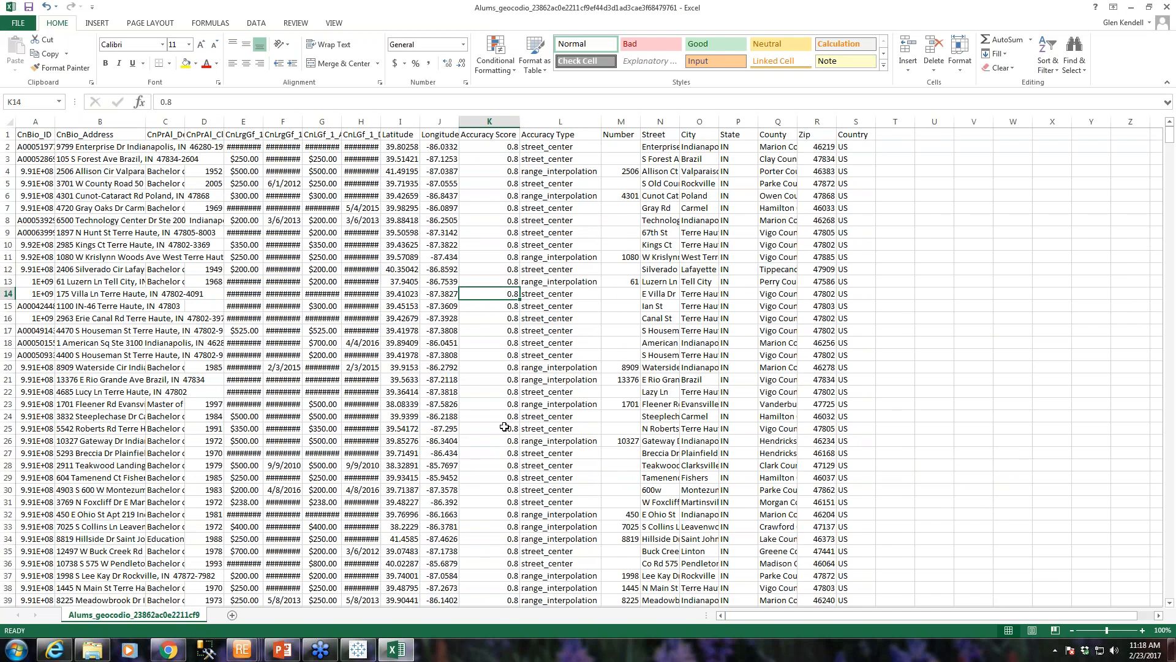
pyautogui.scroll(-8, 504, 427)
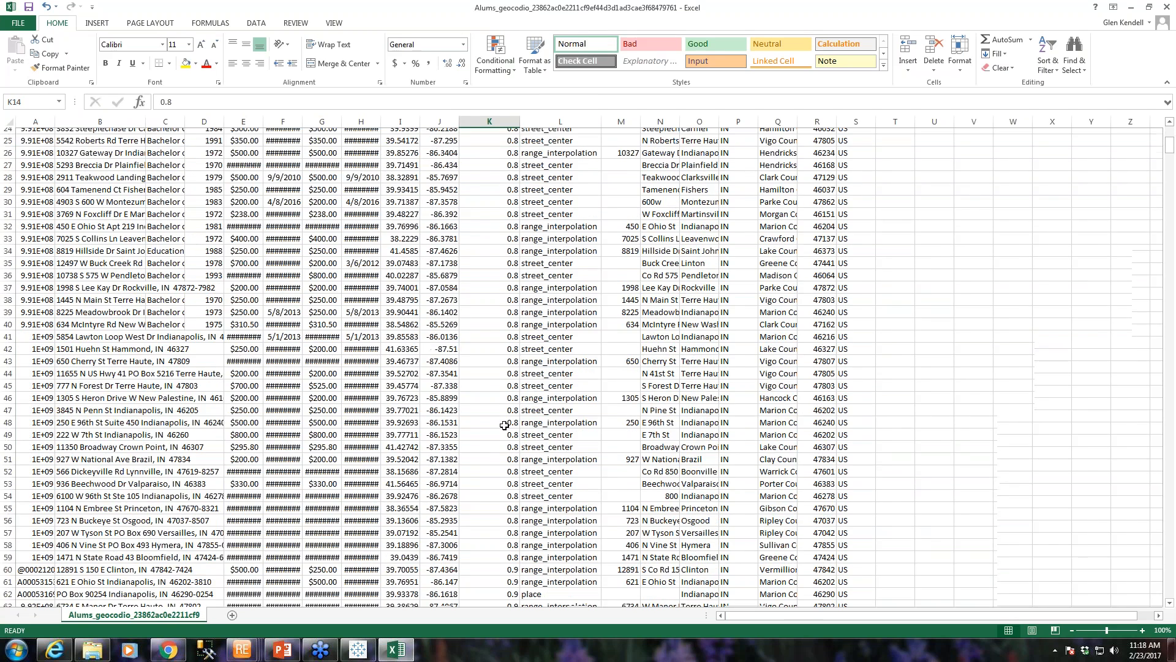
pyautogui.scroll(-8, 505, 424)
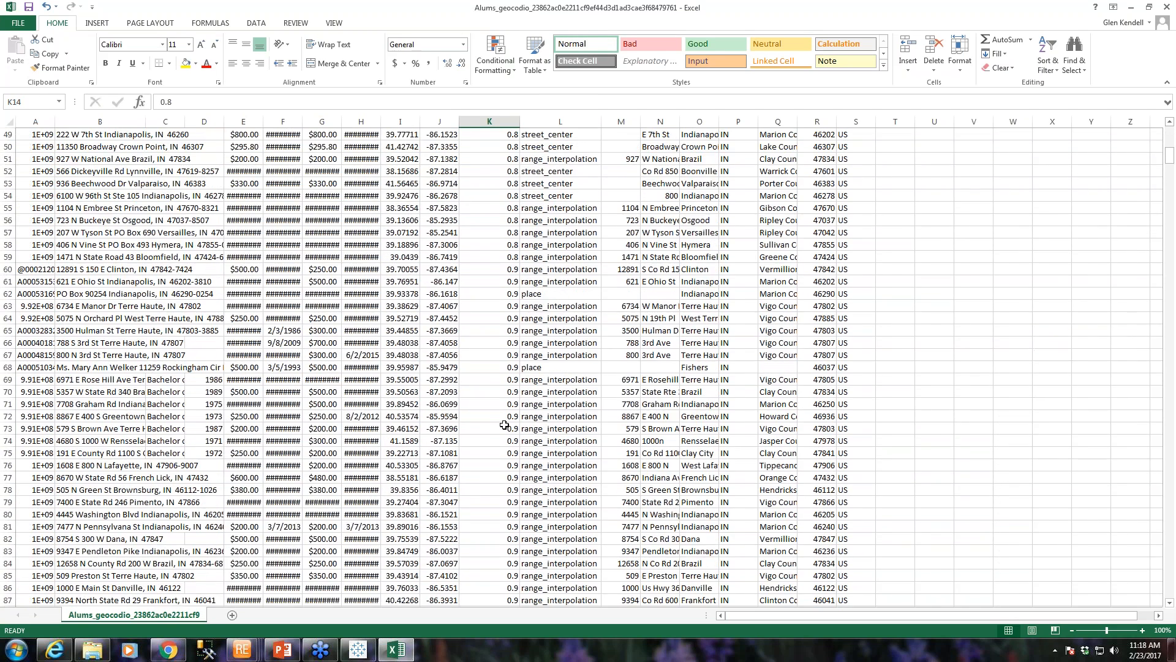
pyautogui.scroll(12, 502, 420)
pyautogui.scroll(4, 502, 420)
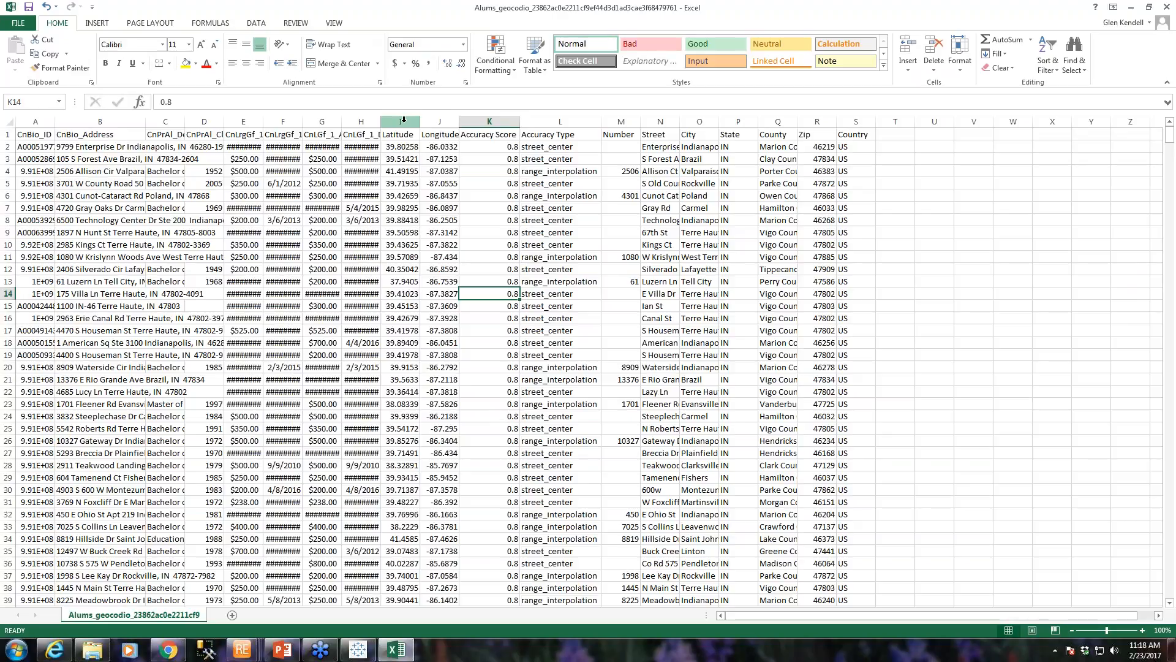
# Review the columns Geocodio added one by one: Latitude, Longitude, Accuracy Score, Number, Street, City, State, County and Zip
pyautogui.click(401, 122)
pyautogui.click(439, 122)
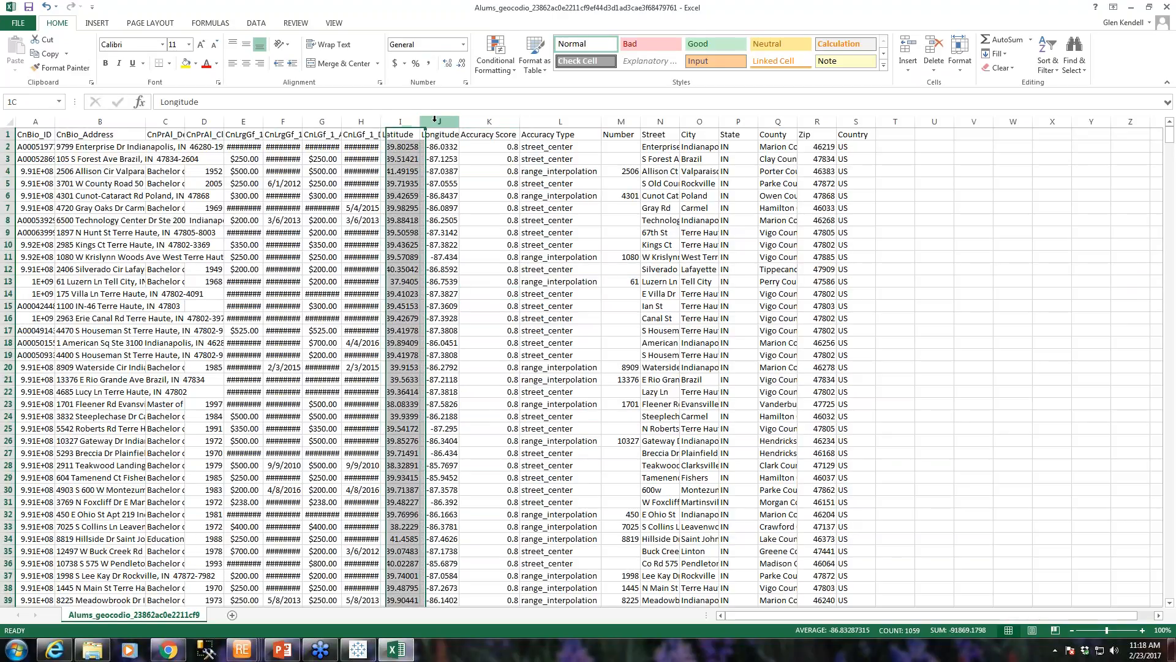
pyautogui.click(491, 122)
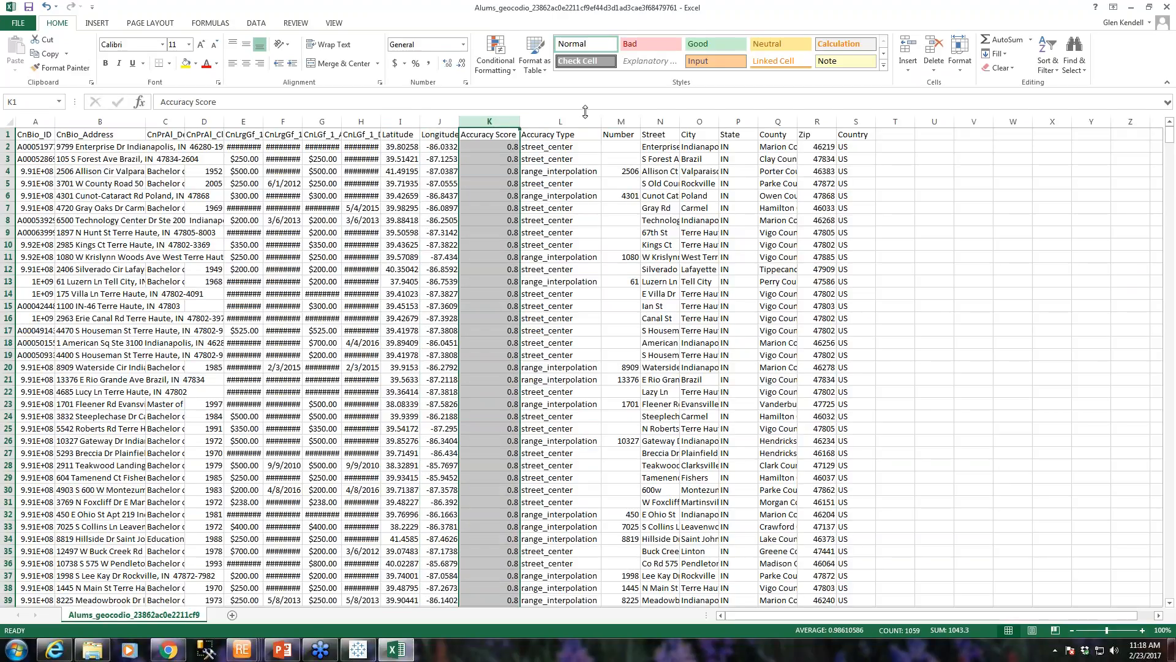
pyautogui.click(613, 122)
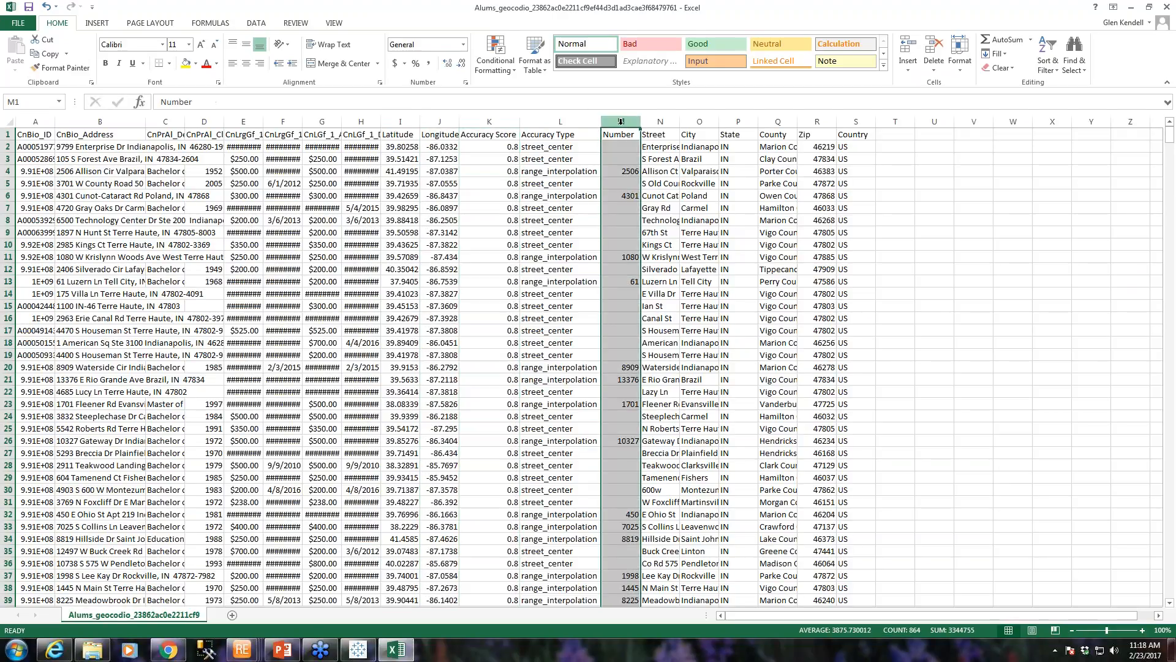
pyautogui.click(658, 121)
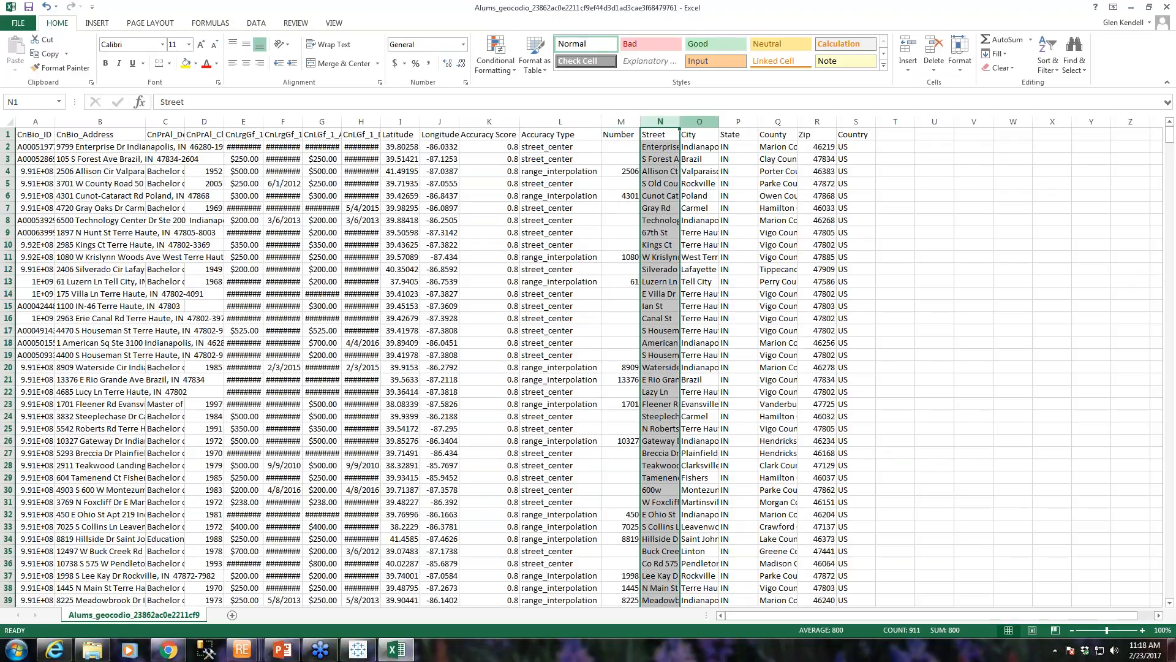
pyautogui.click(697, 122)
pyautogui.click(739, 122)
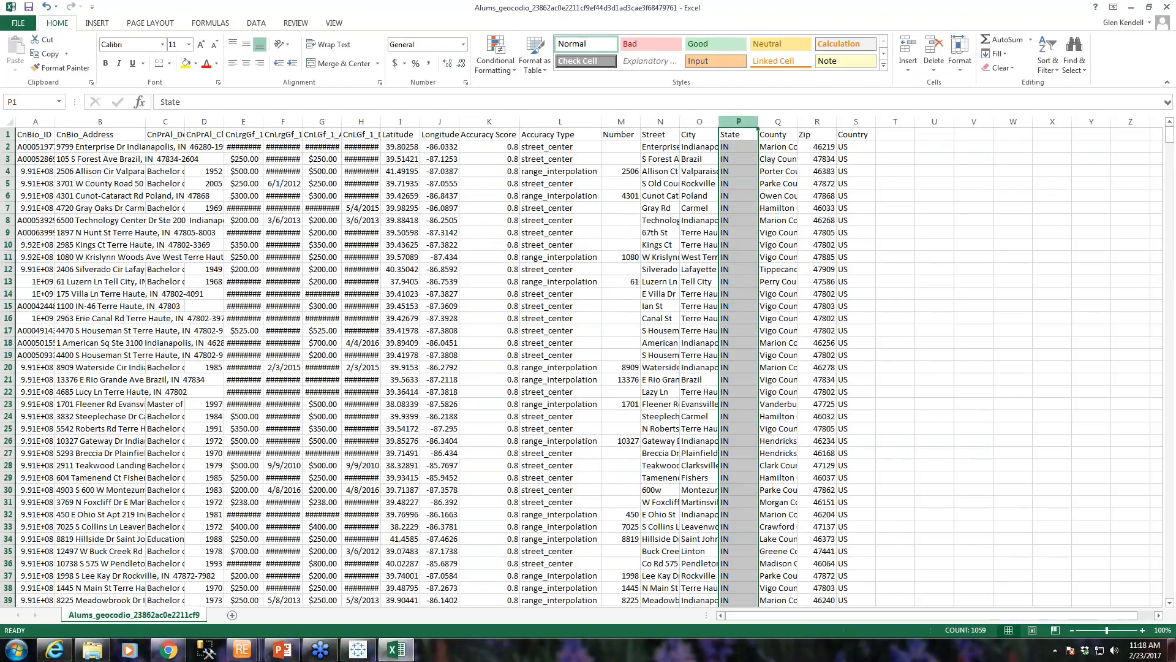
pyautogui.click(776, 122)
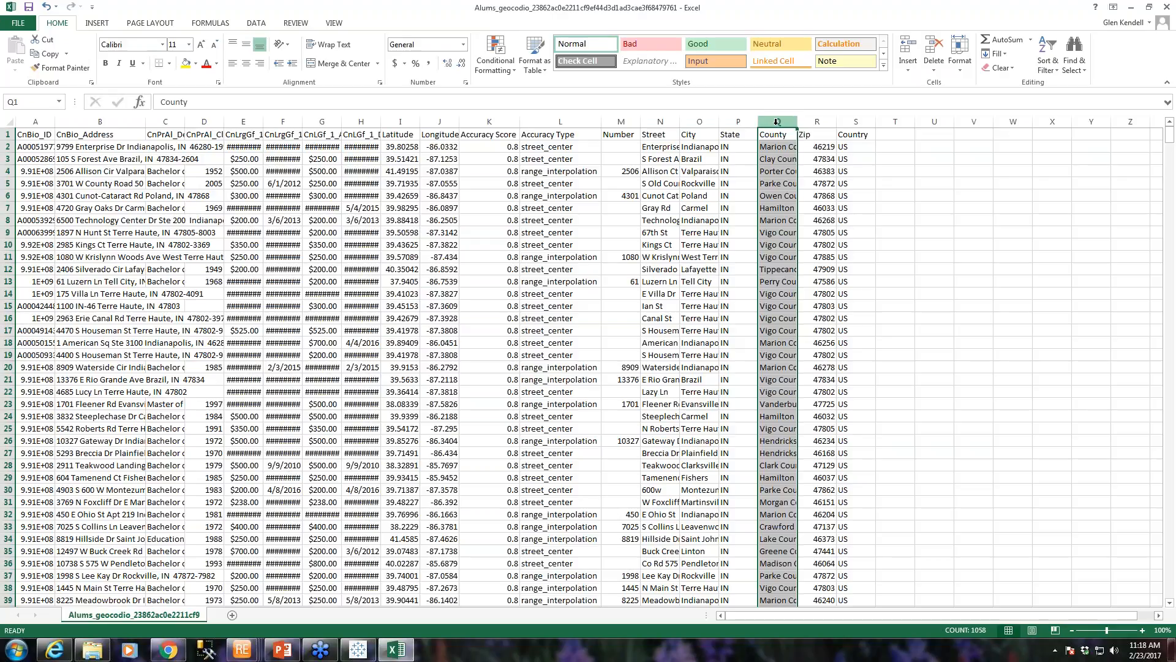
pyautogui.click(817, 122)
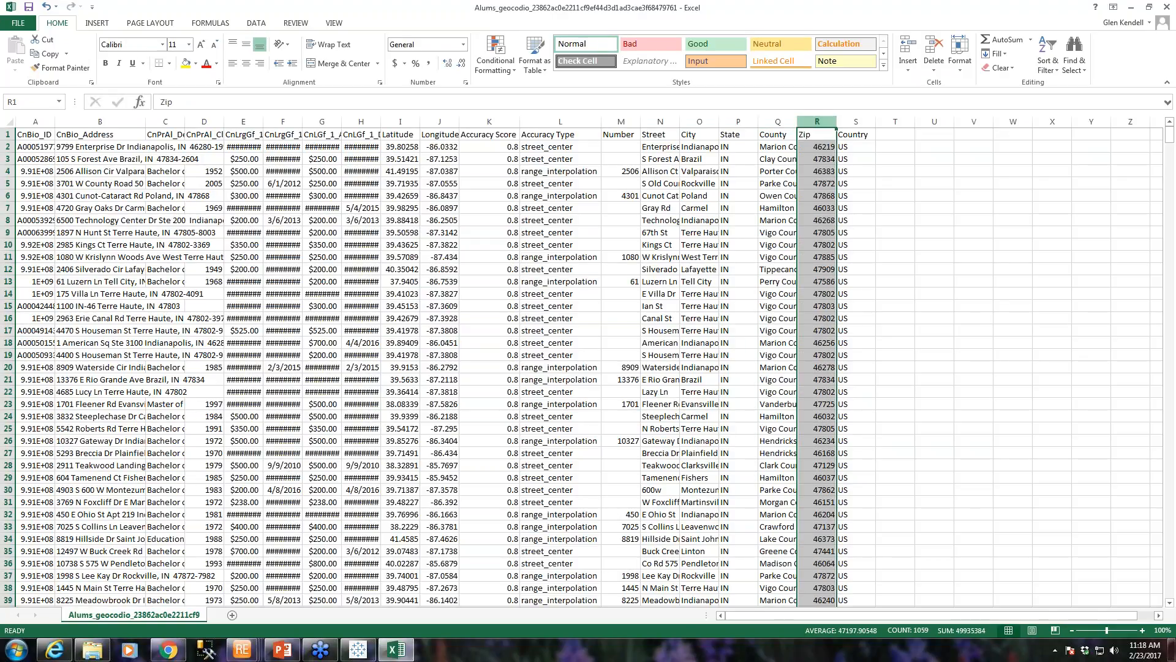
# Review the Country column, switch to Tableau and open the Sheet 1 worksheet
pyautogui.click(850, 122)
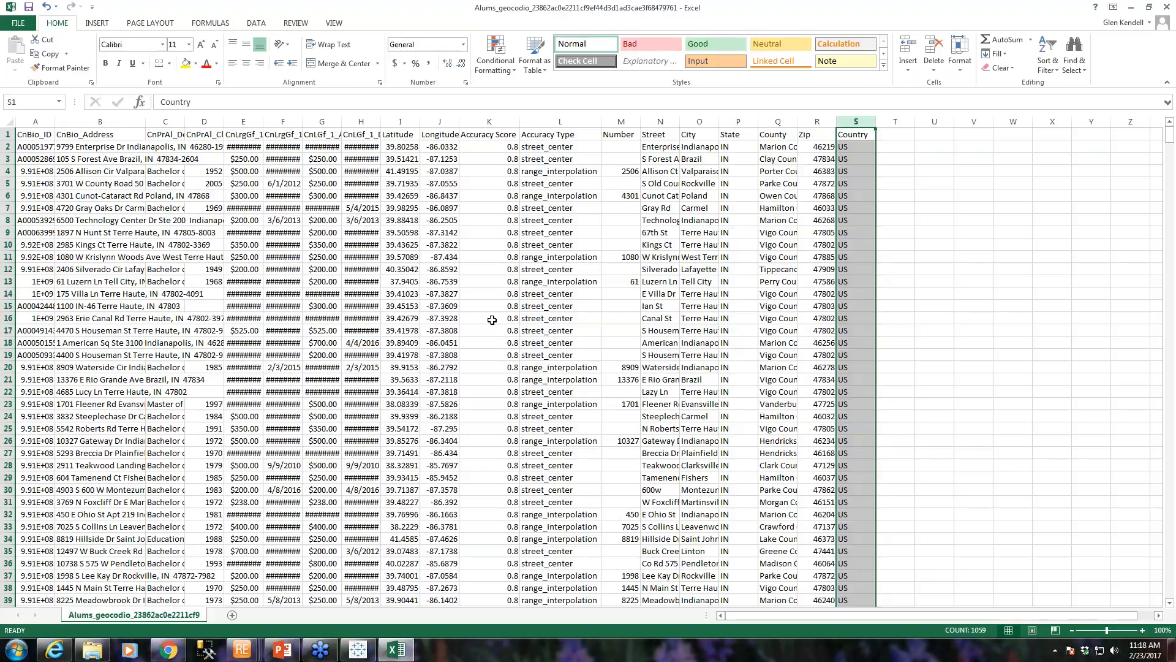
pyautogui.click(359, 649)
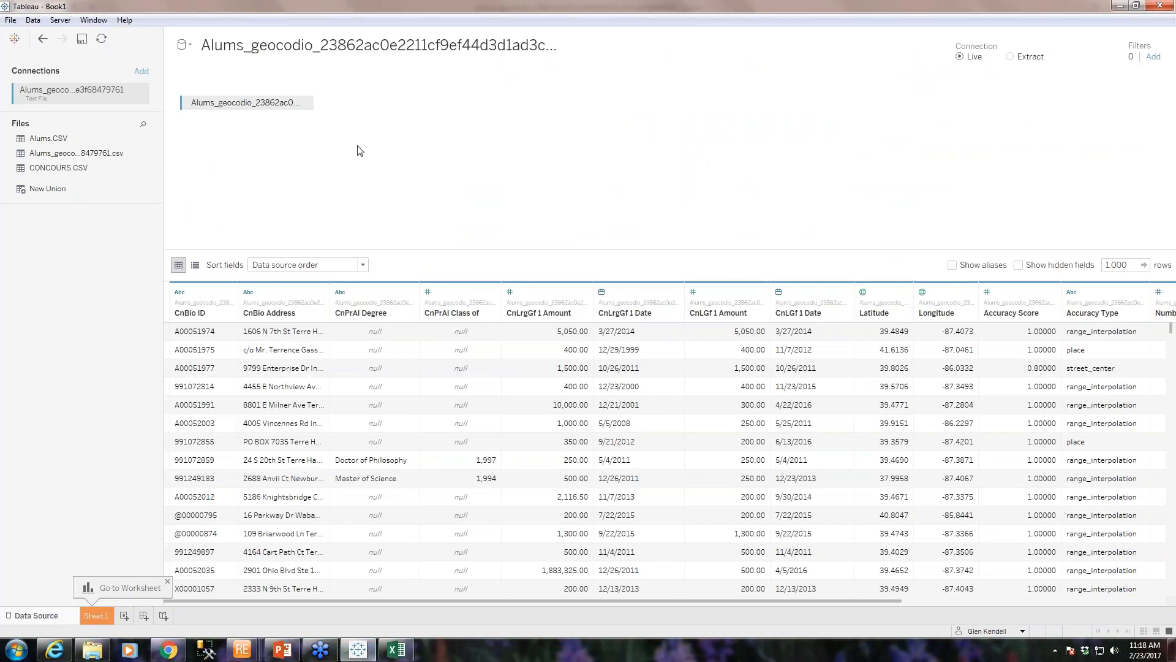
pyautogui.click(90, 620)
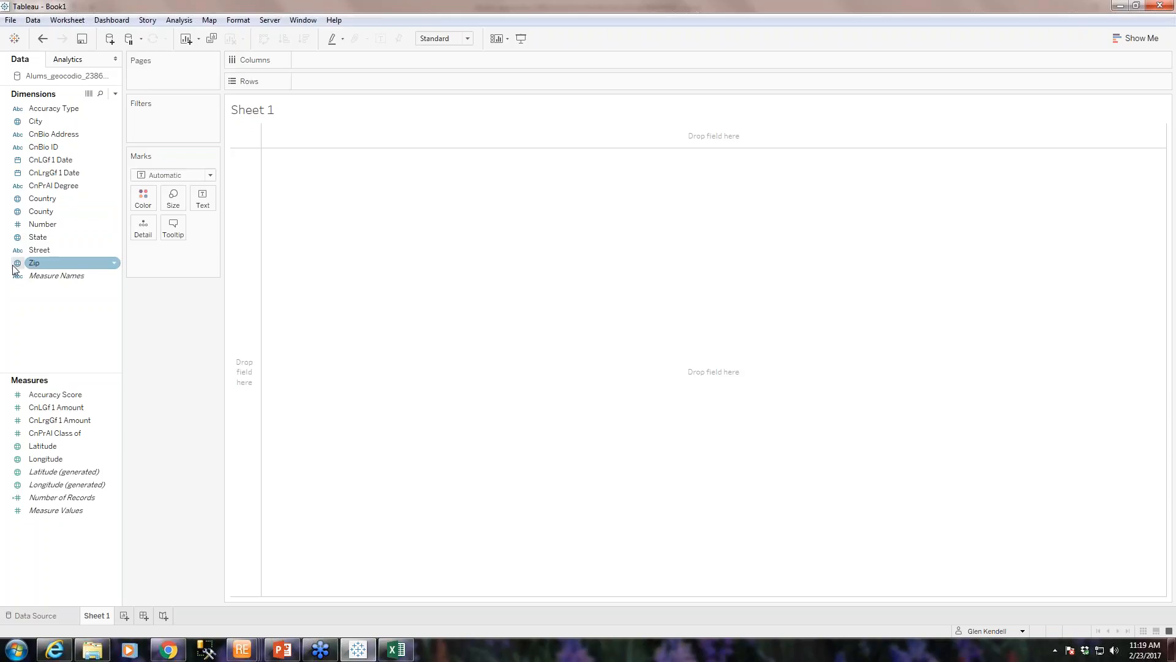
# View the geographic role options for the Zip dimension without changing the assigned role
pyautogui.click(114, 265)
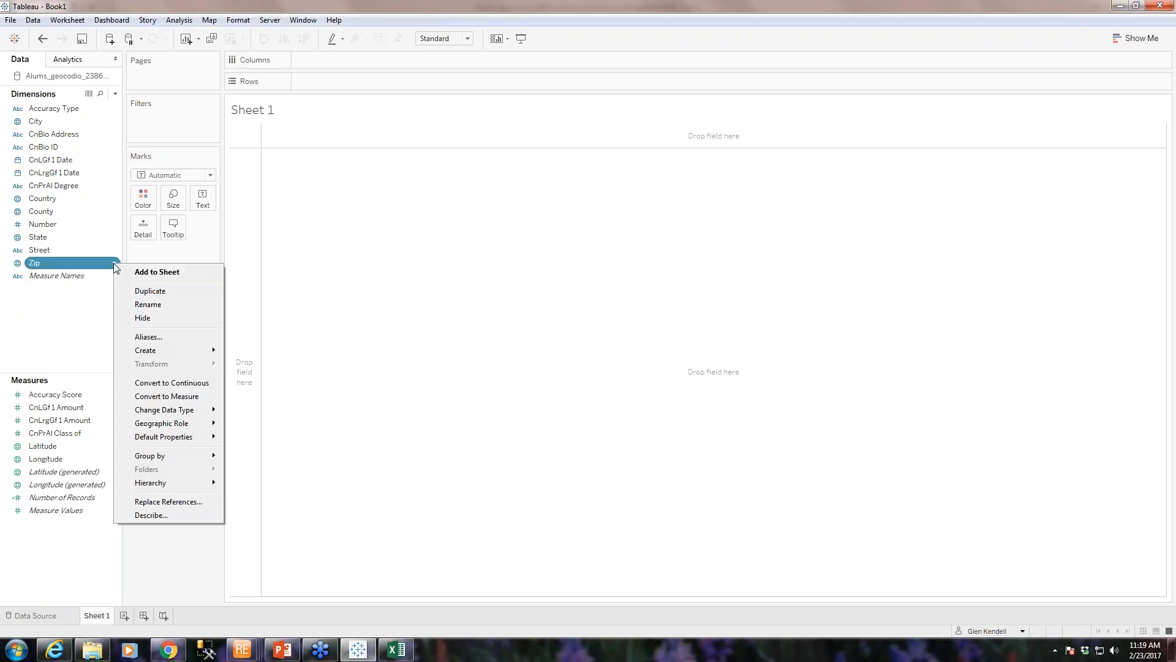
pyautogui.moveTo(193, 429)
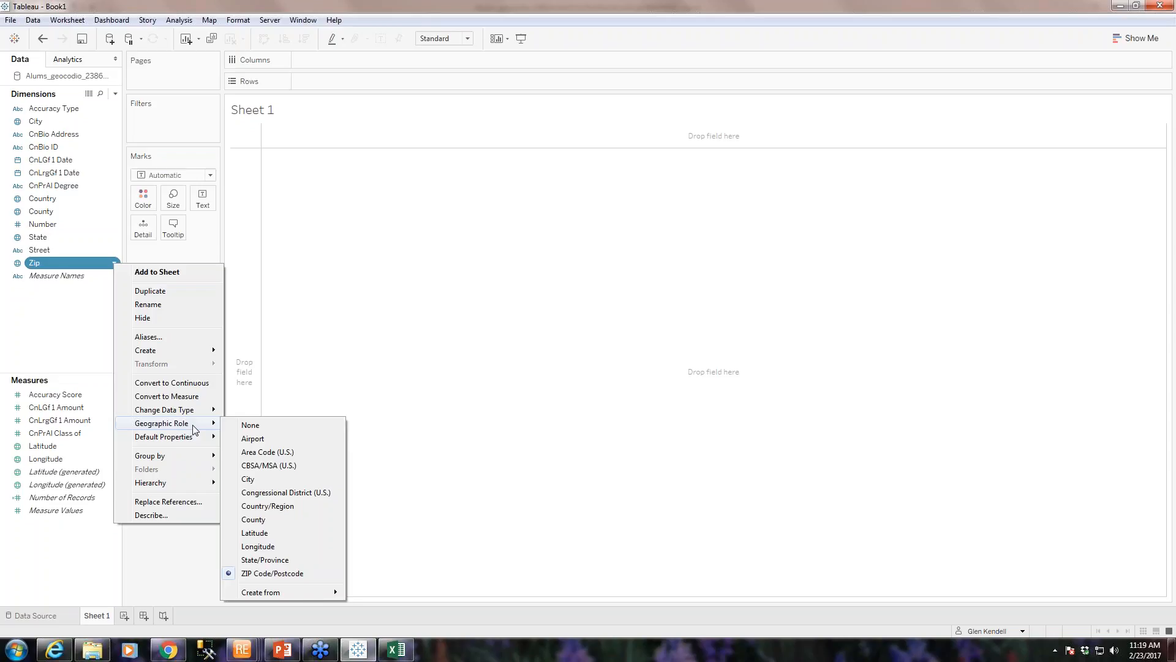
pyautogui.click(309, 345)
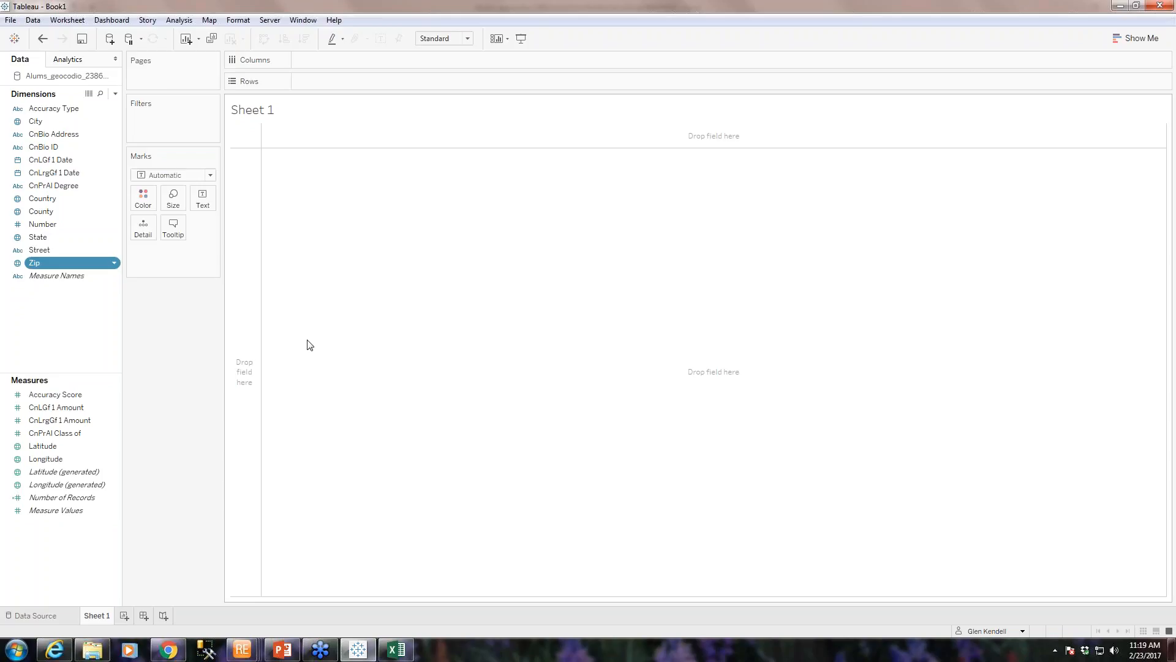
# Switch to Excel, look through the Number and Street columns down the records, and return to the first row
pyautogui.click(395, 648)
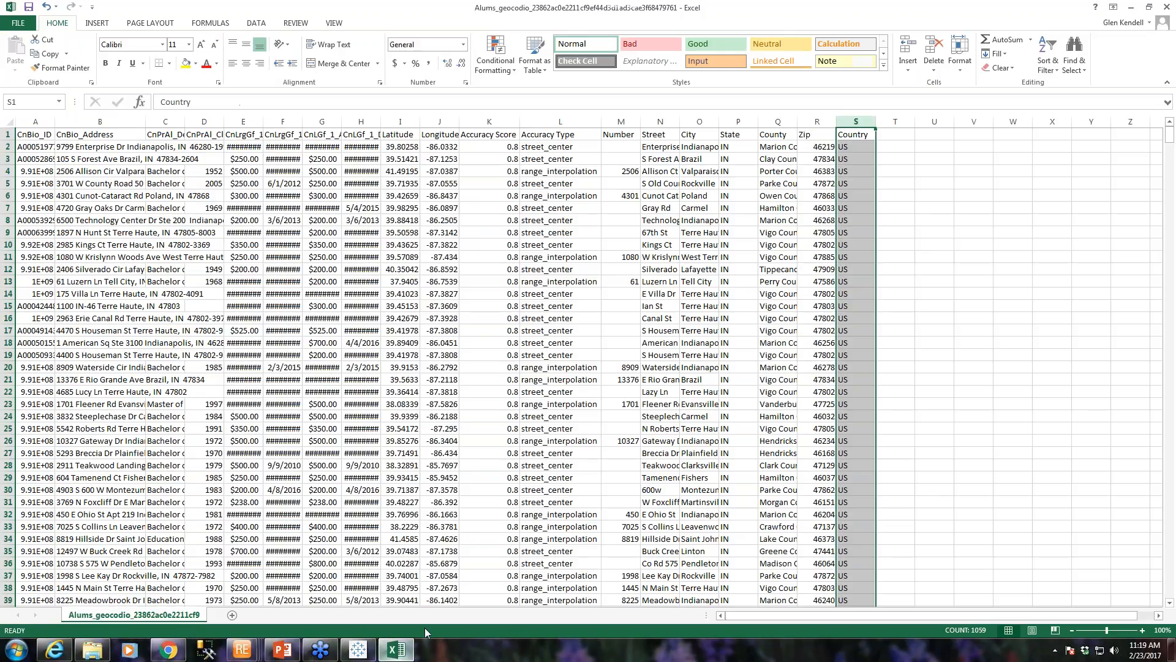
pyautogui.click(622, 148)
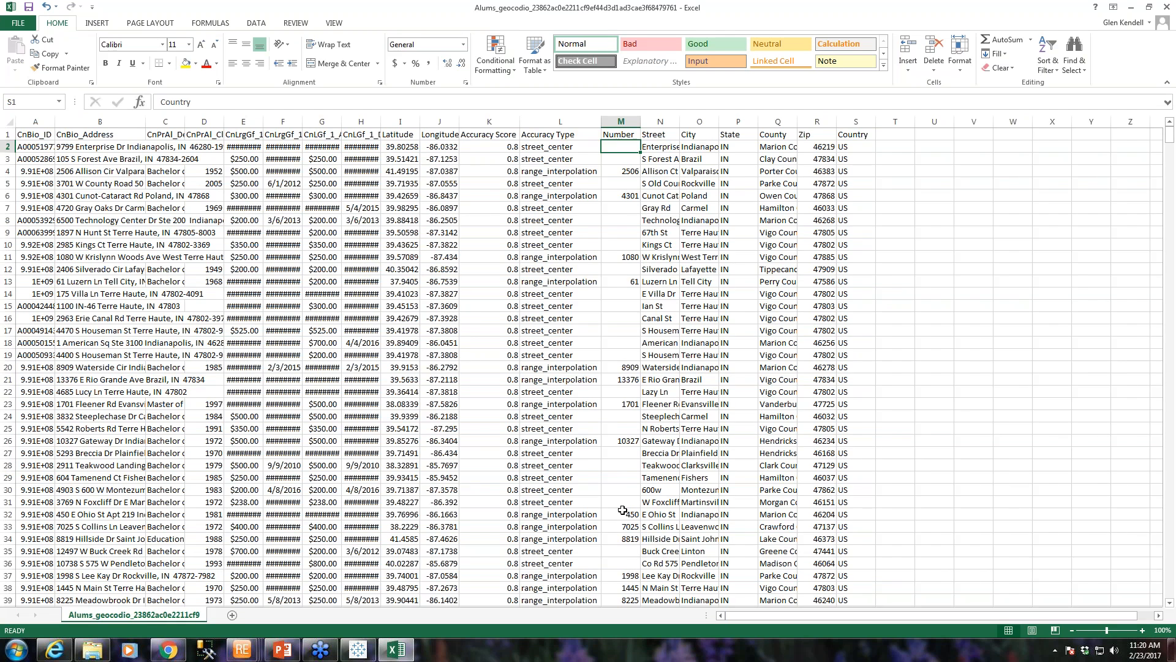
pyautogui.scroll(-1, 626, 475)
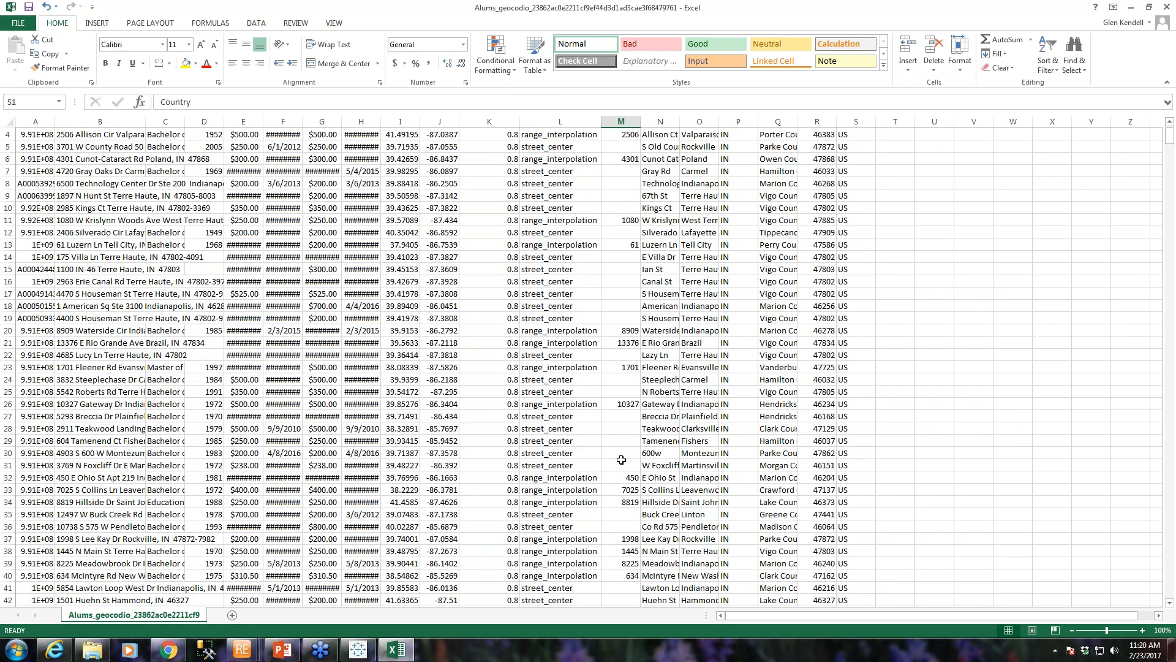
pyautogui.scroll(-5, 622, 460)
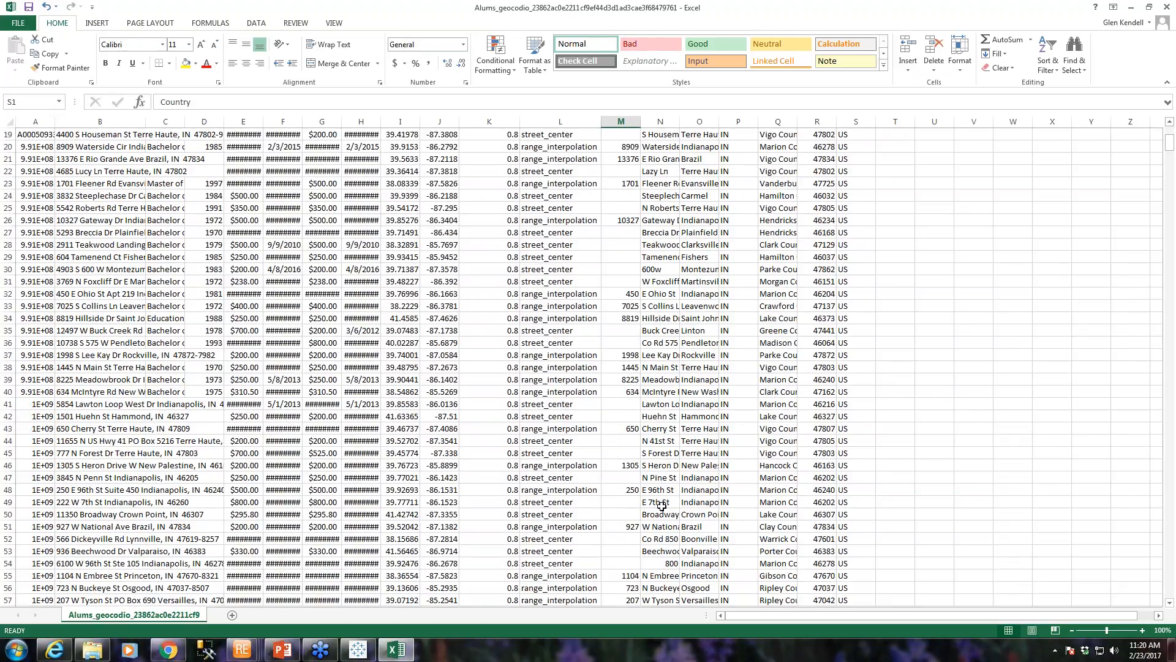
pyautogui.click(660, 503)
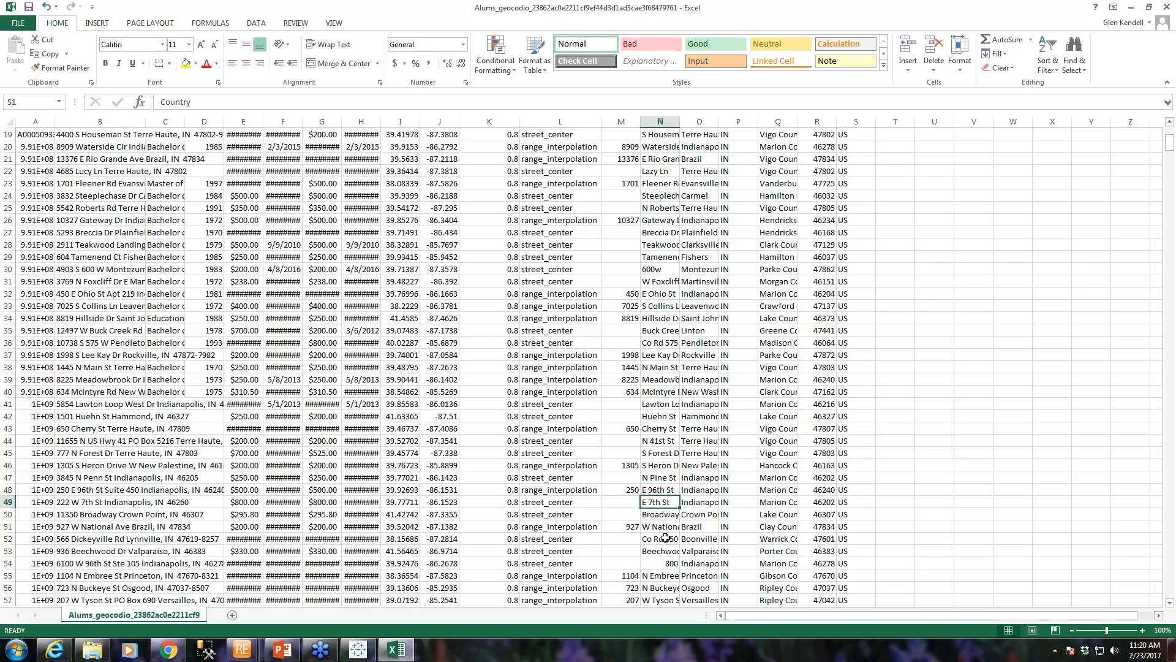
pyautogui.scroll(-10, 665, 537)
pyautogui.scroll(6, 665, 537)
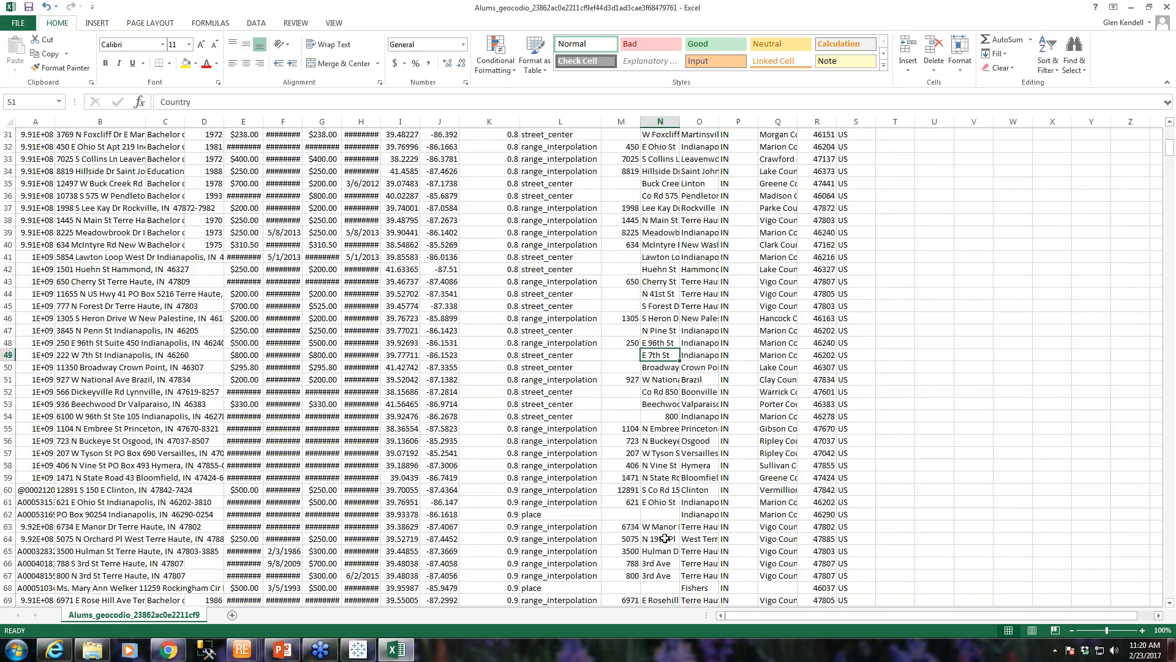
pyautogui.scroll(10, 665, 537)
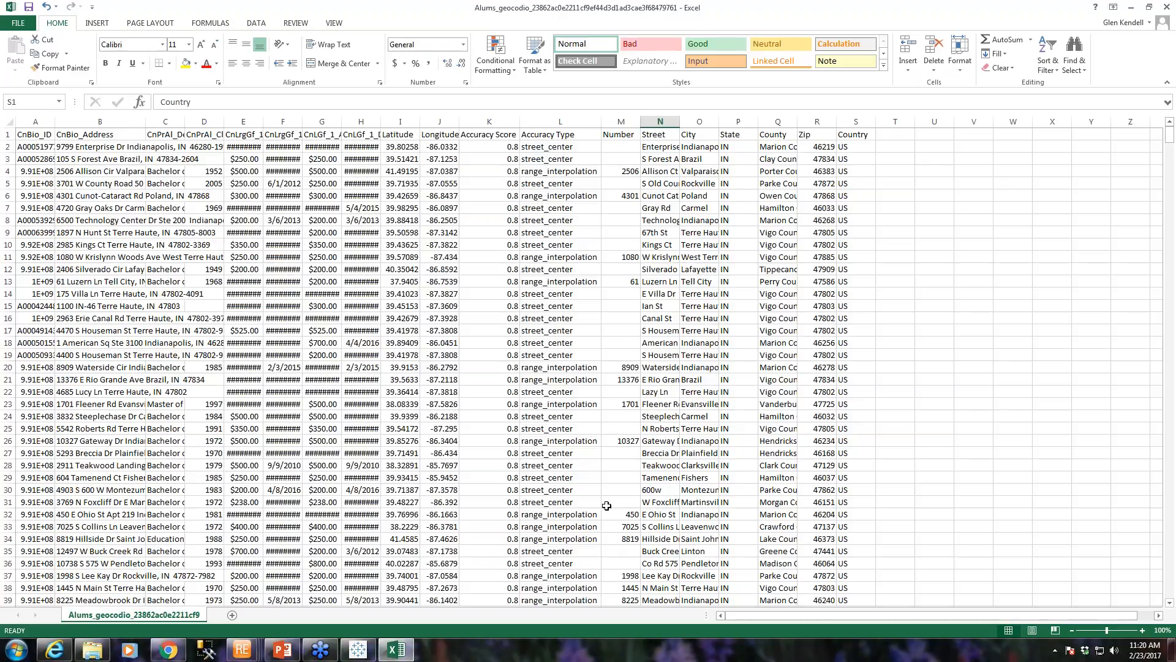
# Switch to Tableau, place Zip on Rows and turn the view into a filled map
pyautogui.click(358, 651)
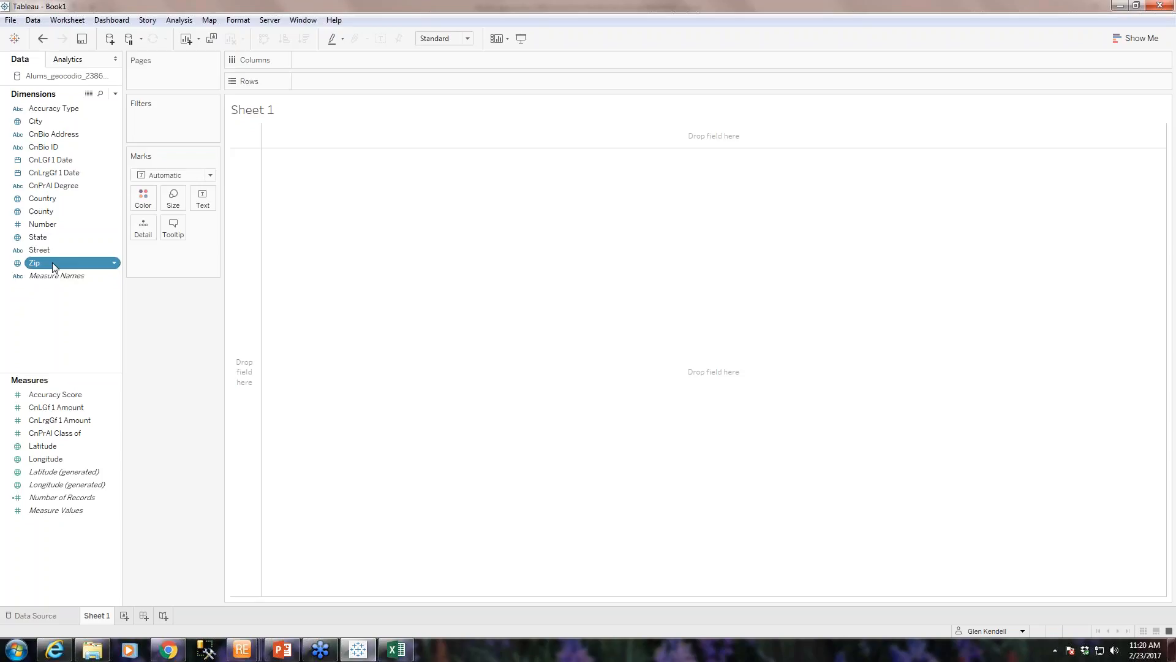
pyautogui.moveTo(52, 263); pyautogui.dragTo(334, 80)
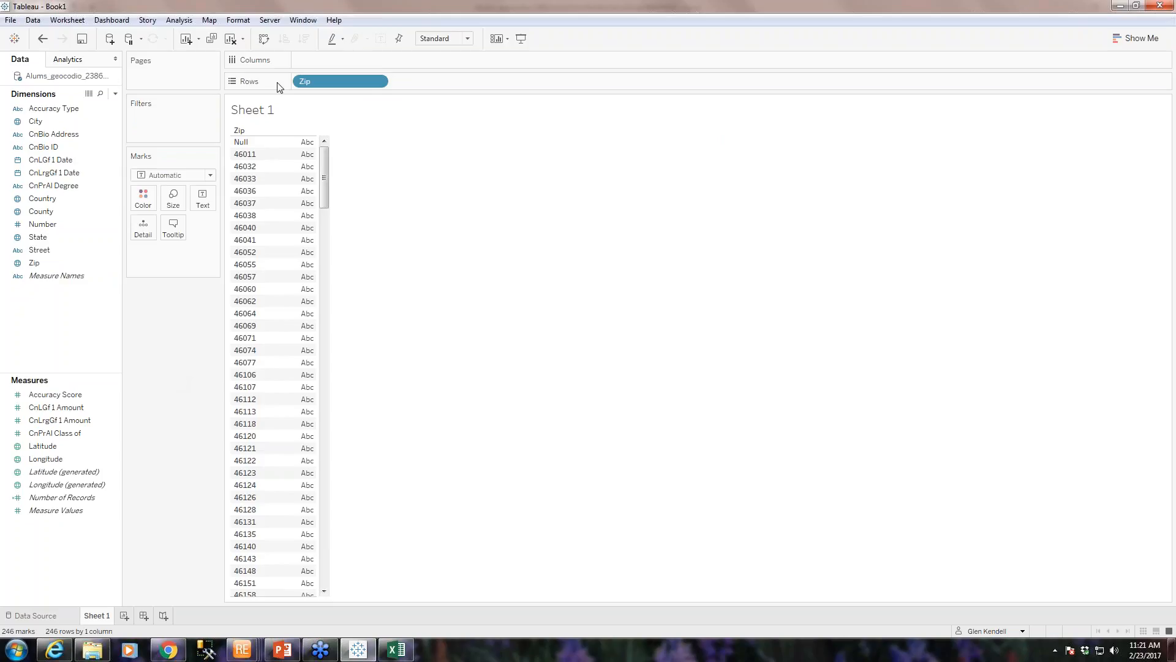
pyautogui.click(1138, 38)
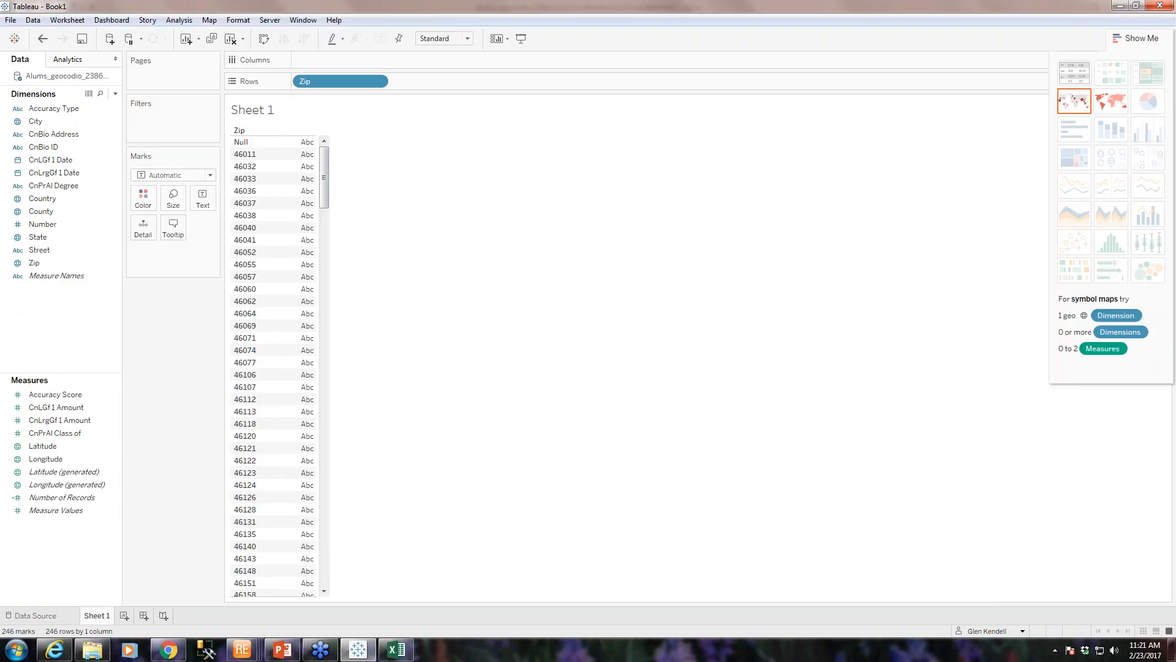
pyautogui.click(1111, 104)
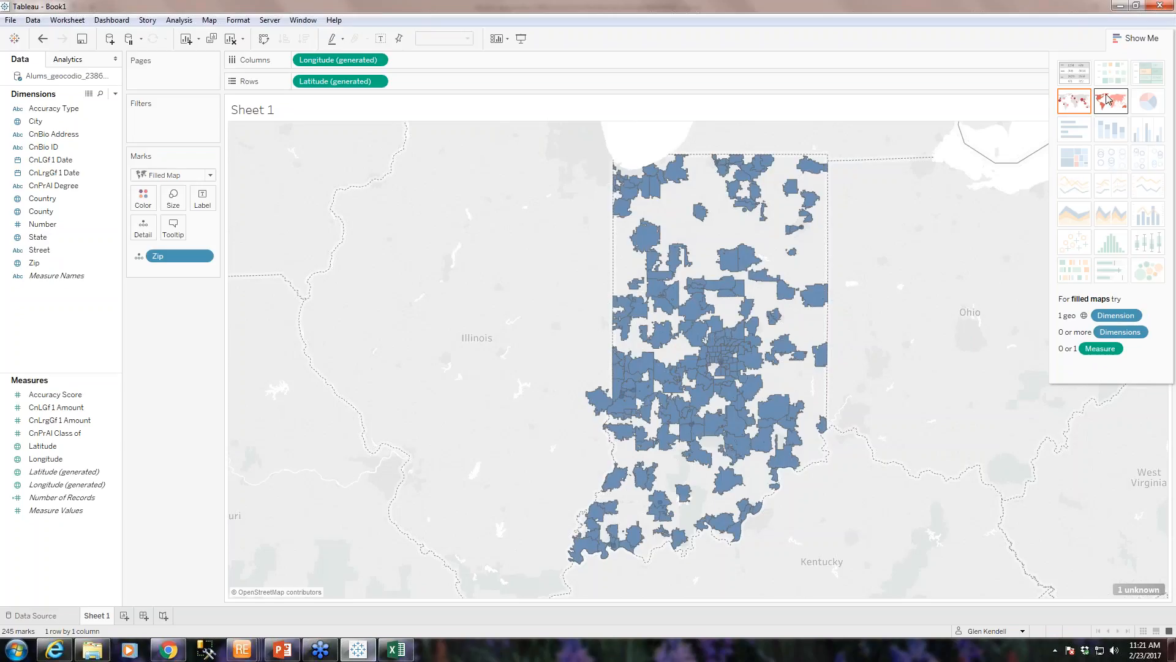
pyautogui.click(1130, 41)
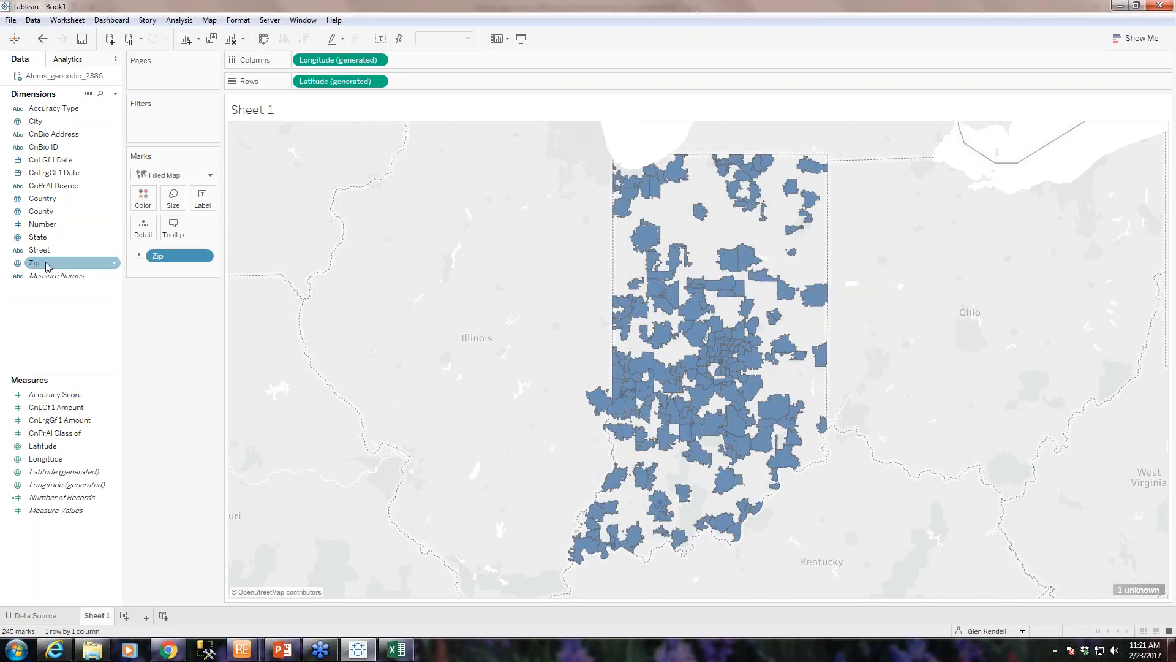
# Check which geographic role is assigned to the mapped Zip dimension
pyautogui.click(117, 266)
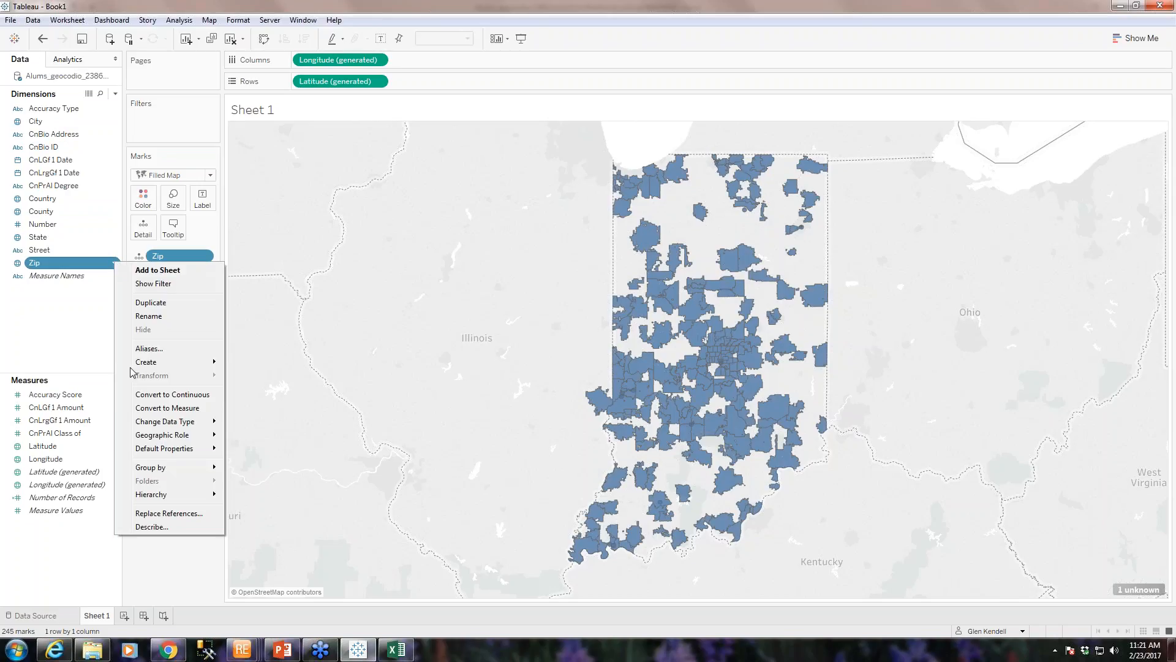
pyautogui.moveTo(184, 435)
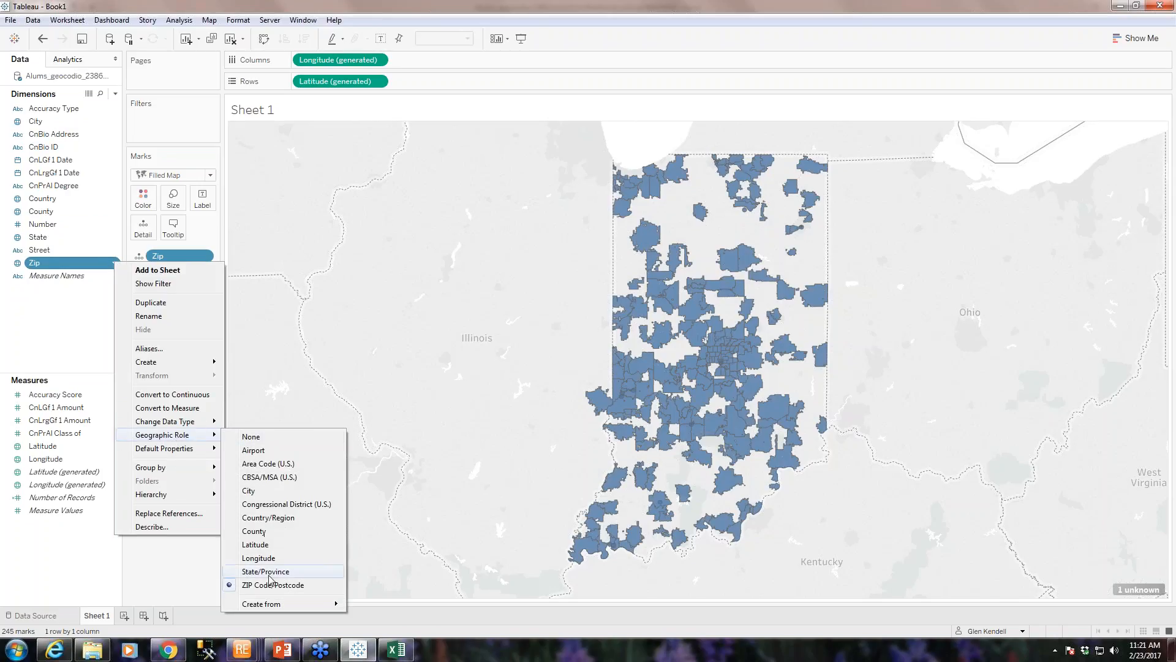
pyautogui.click(48, 328)
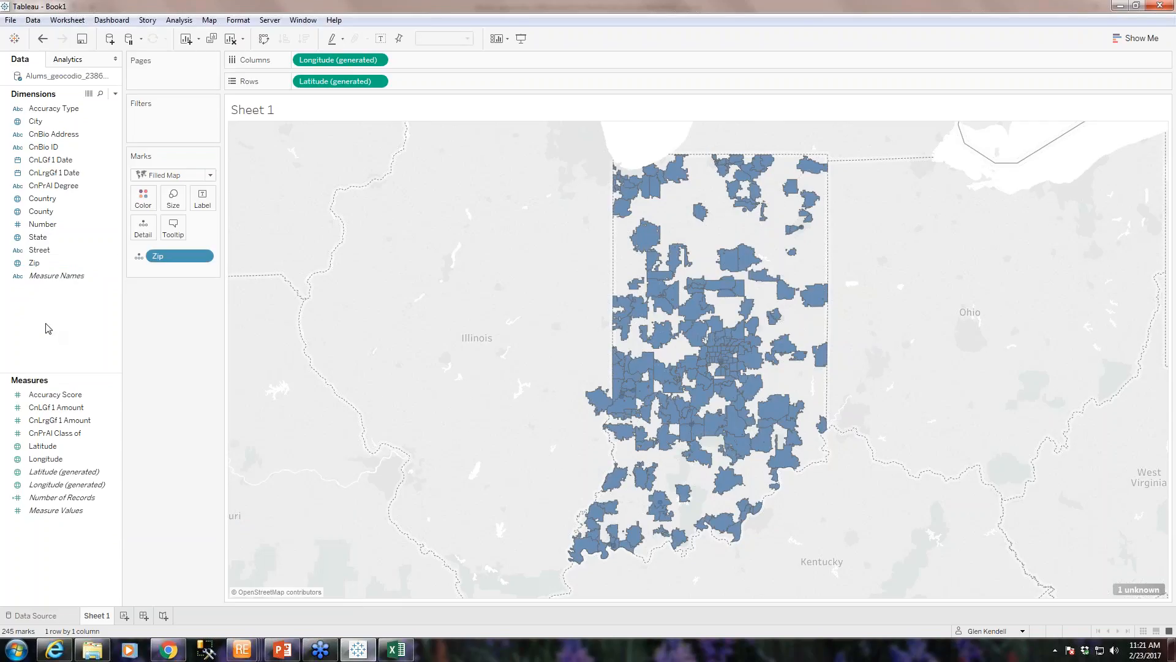
# Color the zip code areas on the filled map by Number of Records
pyautogui.moveTo(606, 412)
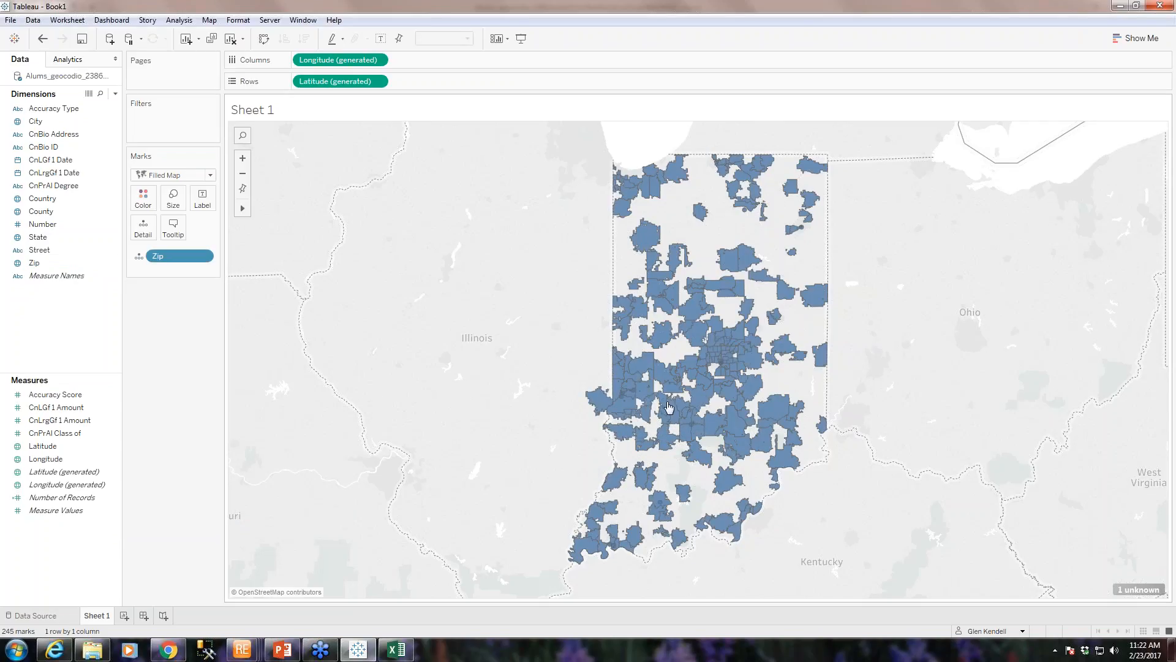
pyautogui.moveTo(635, 536)
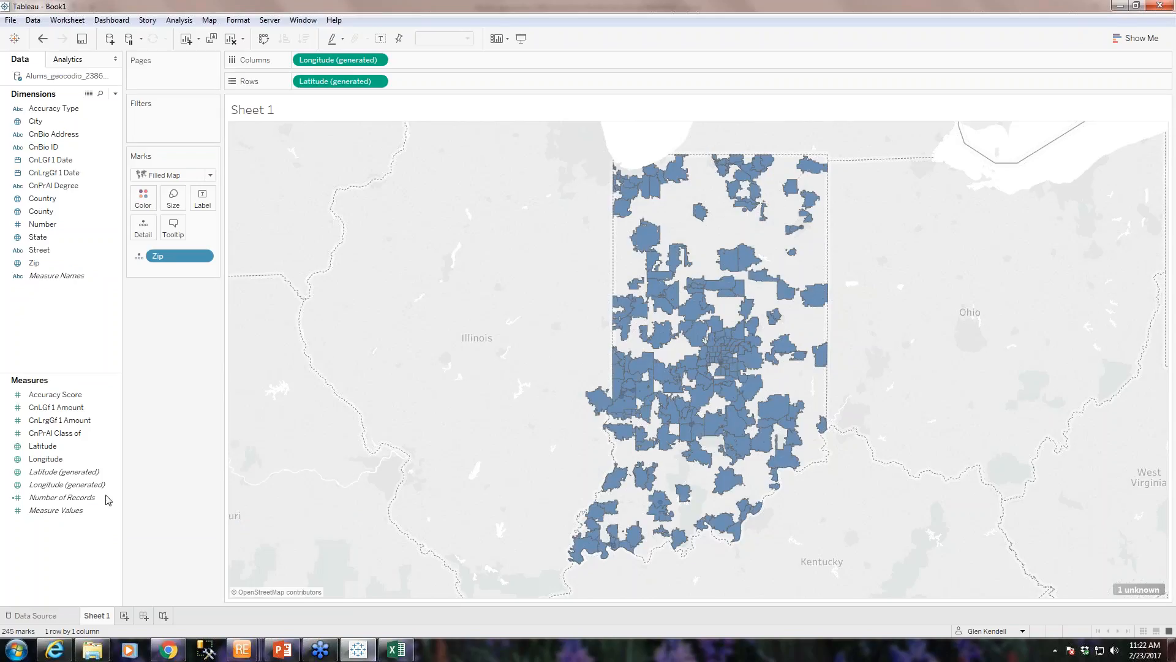
pyautogui.click(76, 500)
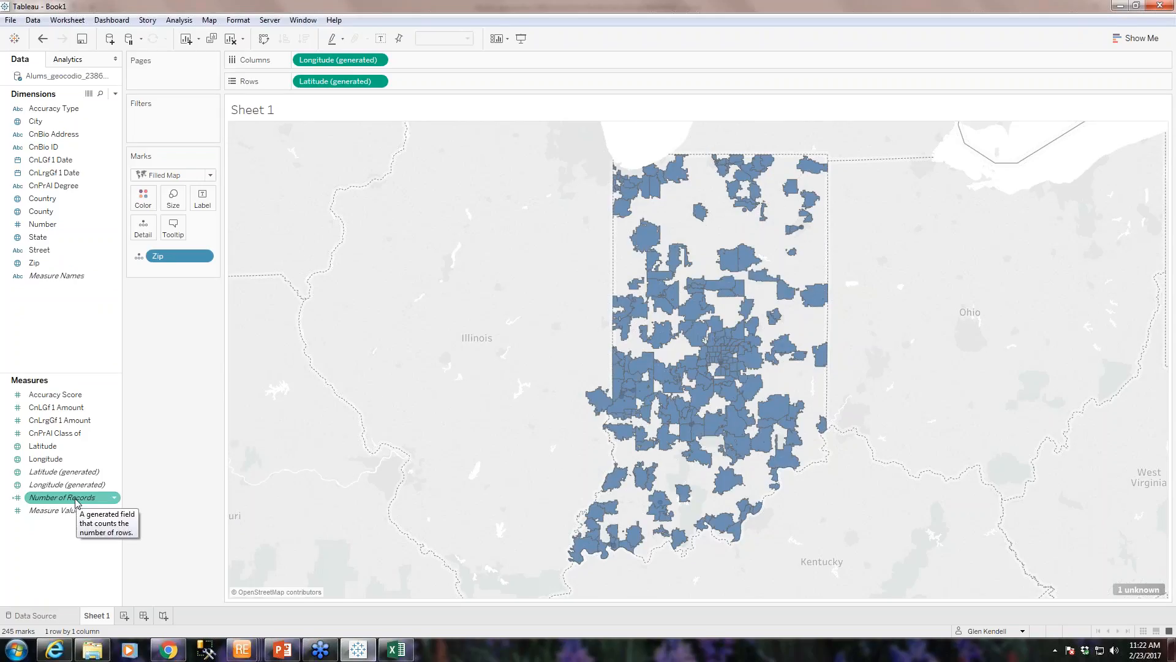
pyautogui.moveTo(76, 501); pyautogui.dragTo(147, 203)
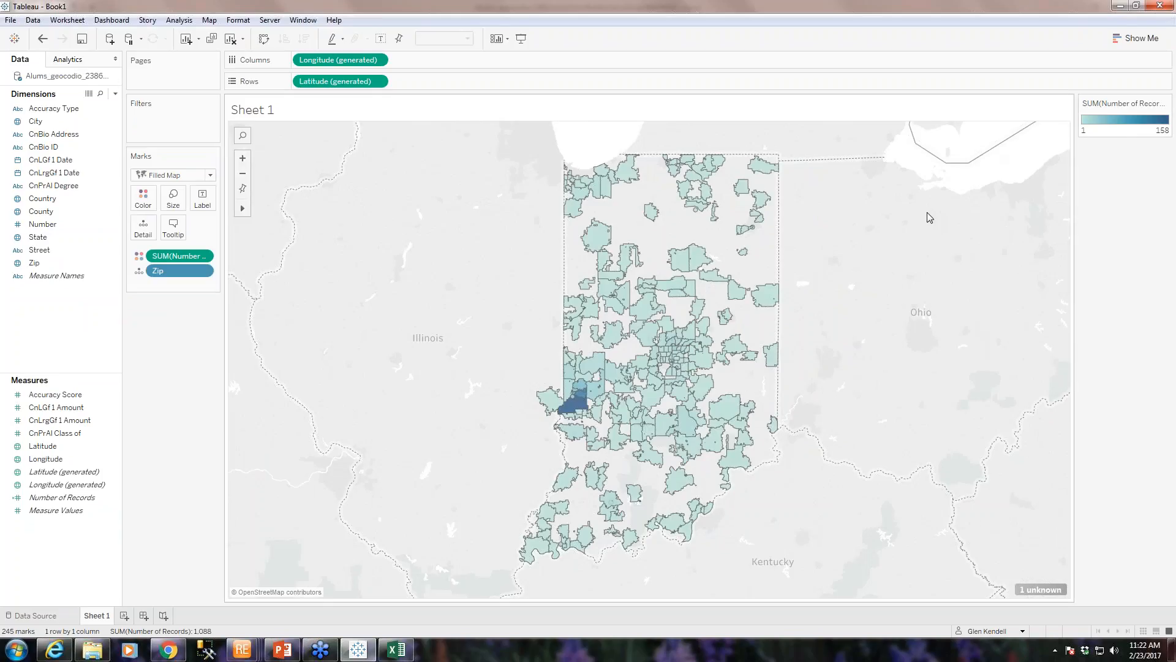
# Inspect the record counts of individual zip code areas on the map, including the darkest one in western Indiana
pyautogui.moveTo(684, 392)
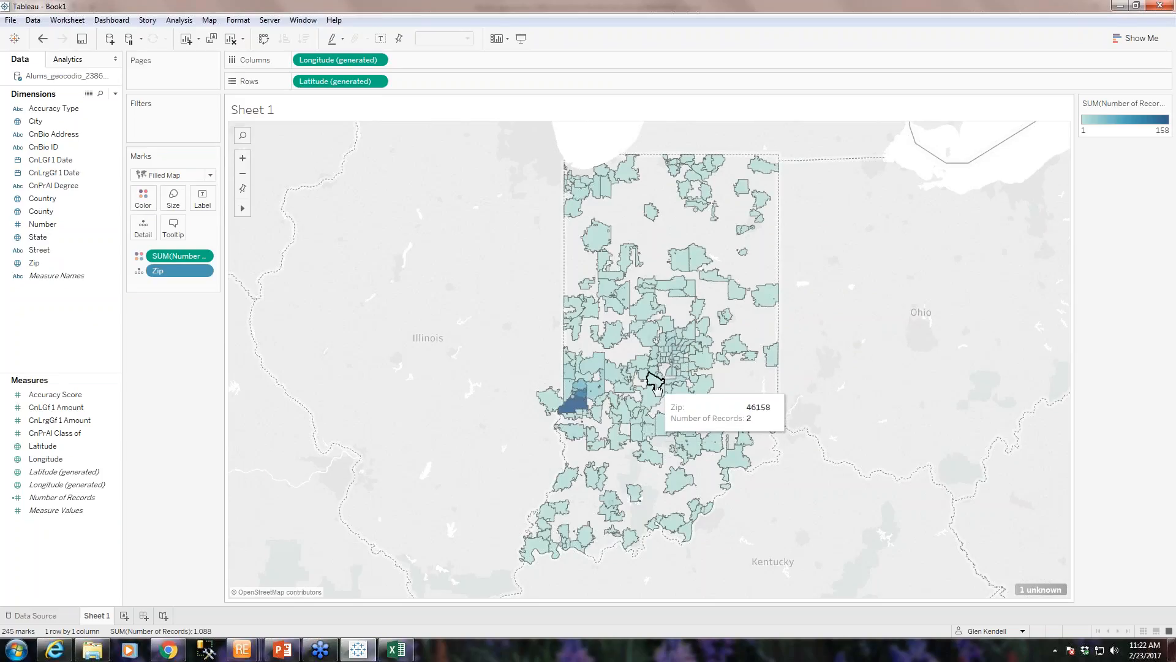
pyautogui.moveTo(570, 408)
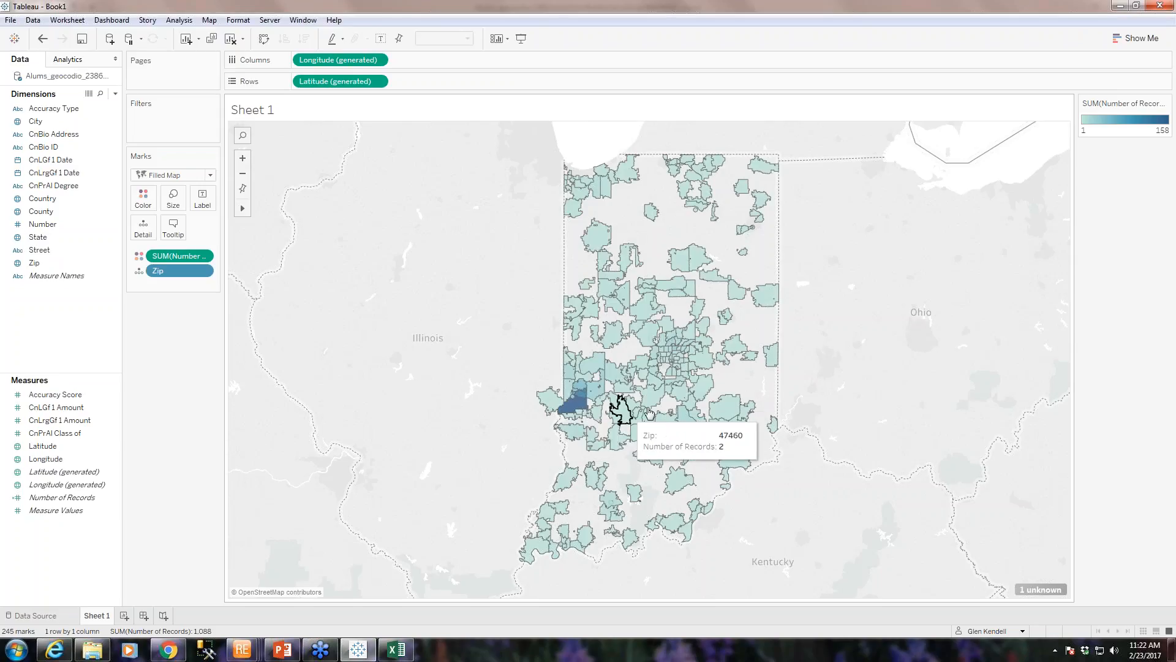
pyautogui.moveTo(670, 482)
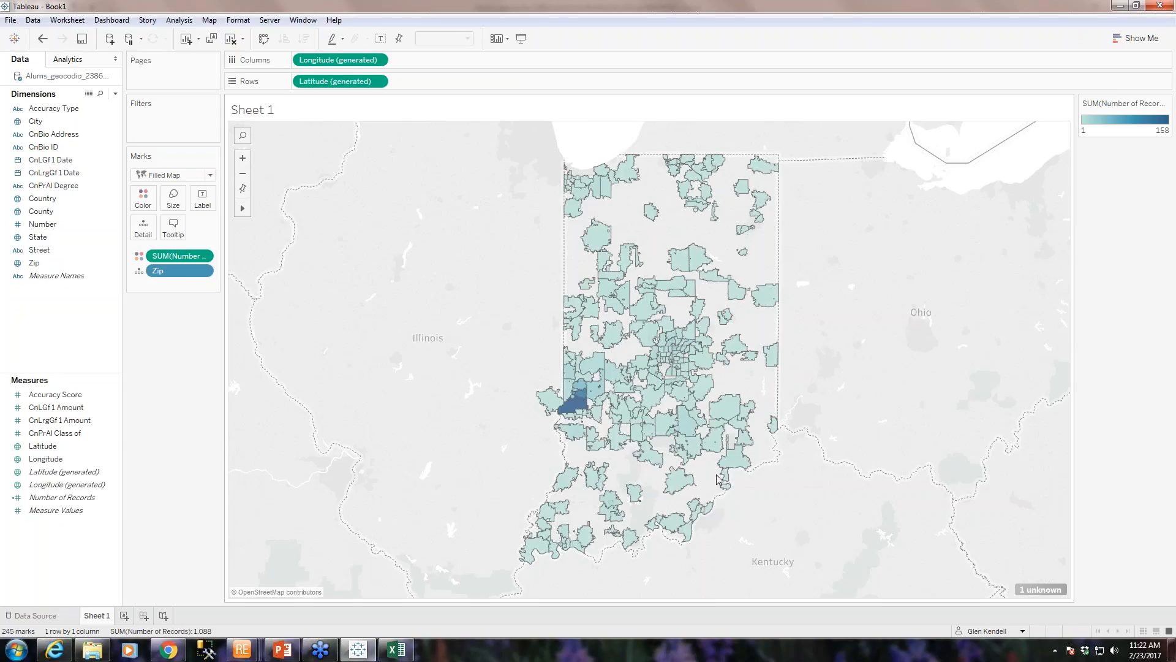
pyautogui.moveTo(682, 440)
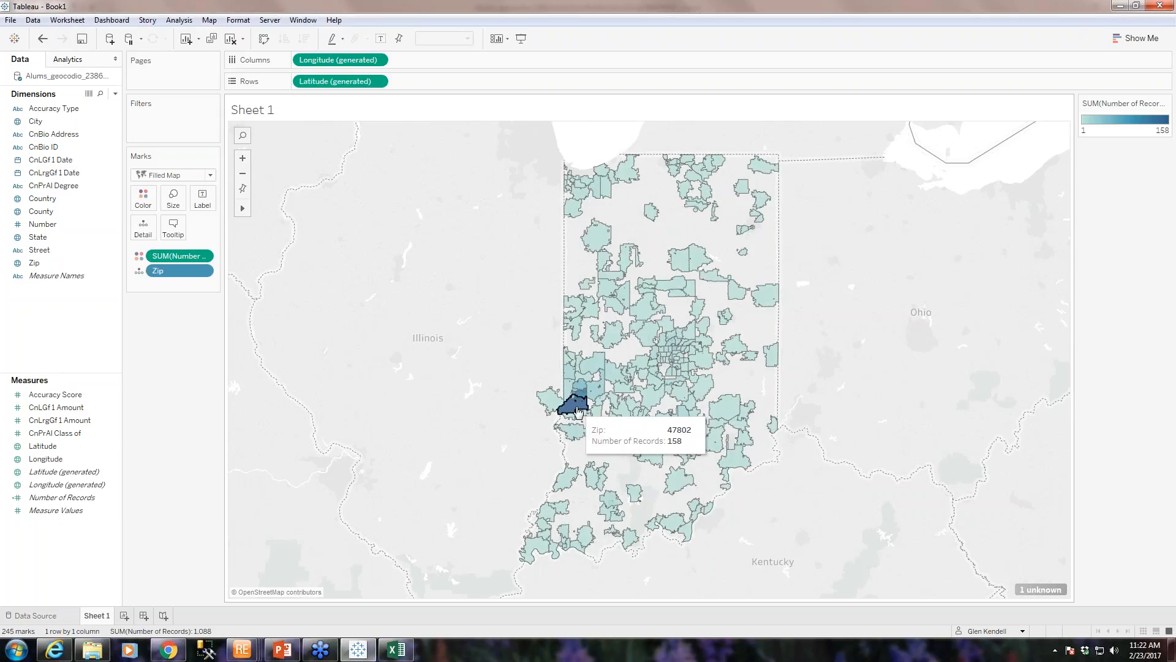
pyautogui.moveTo(634, 492)
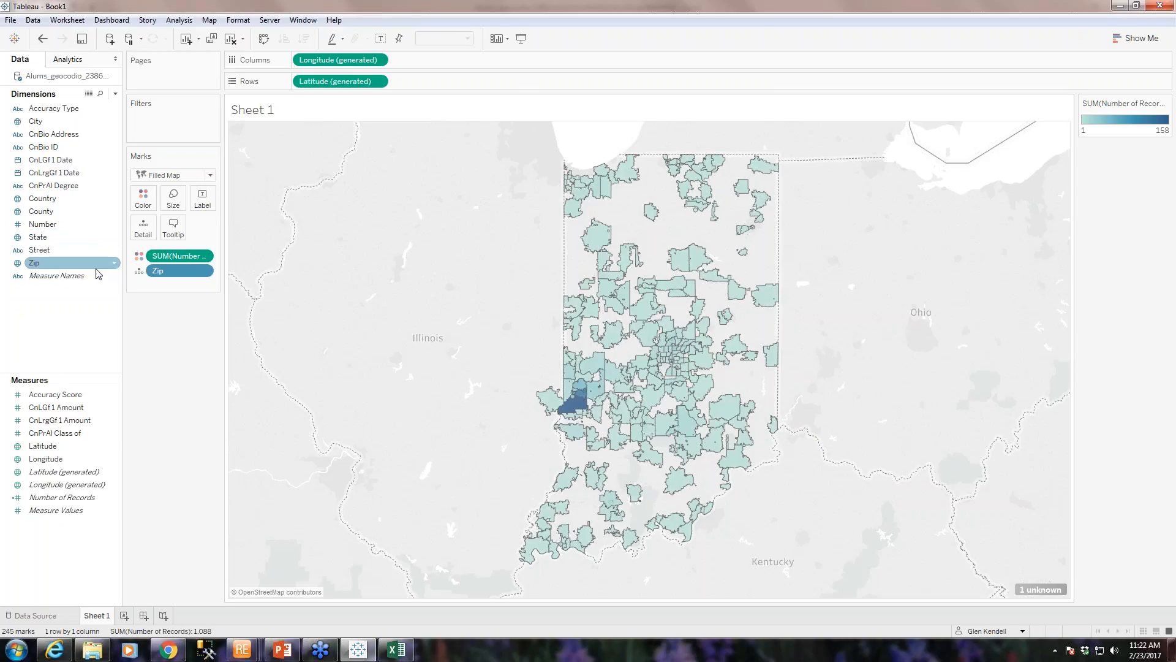
# Review the list of geographic roles for the Zip dimension once more, keeping the current role
pyautogui.click(114, 264)
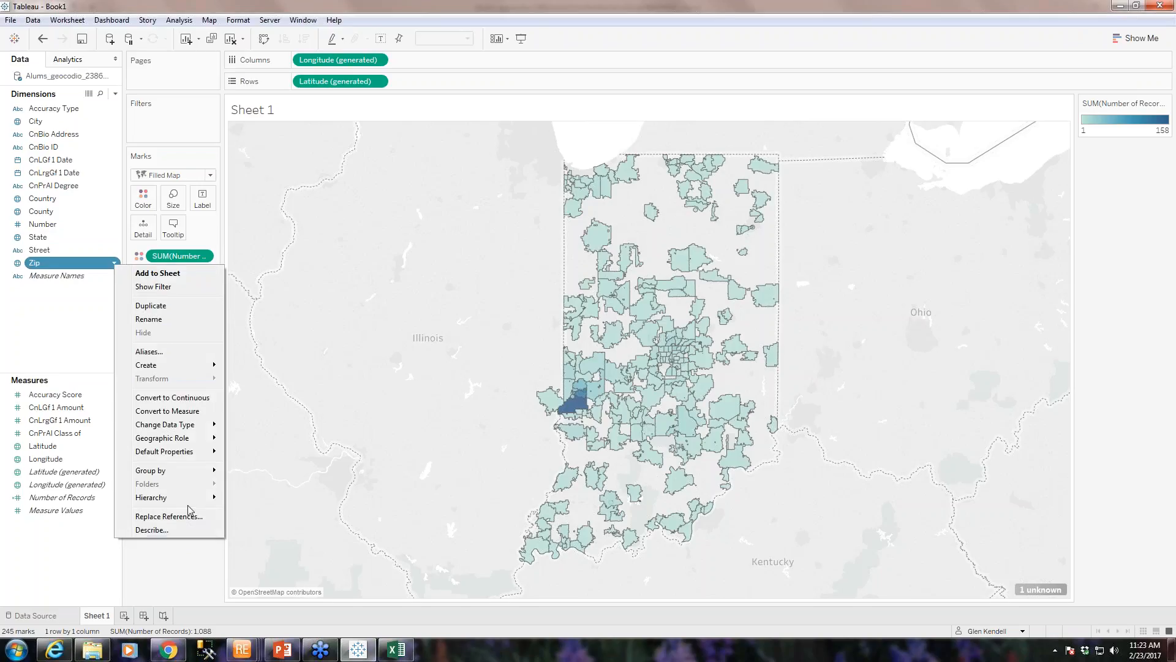
pyautogui.moveTo(190, 506)
pyautogui.moveTo(199, 440)
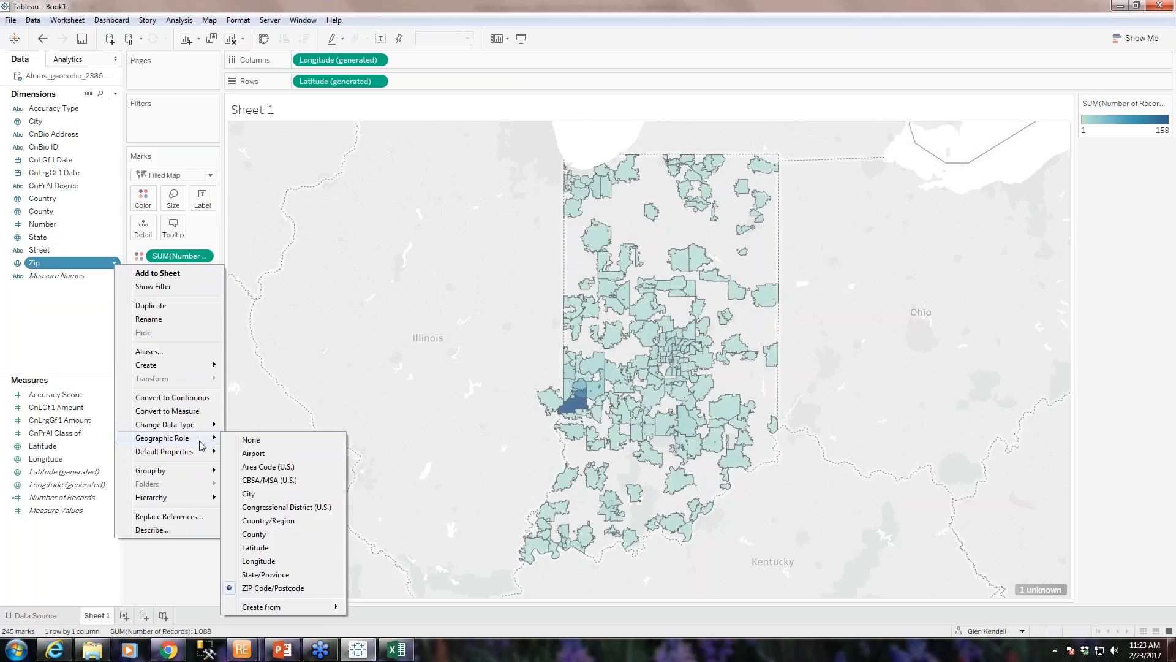
pyautogui.click(91, 348)
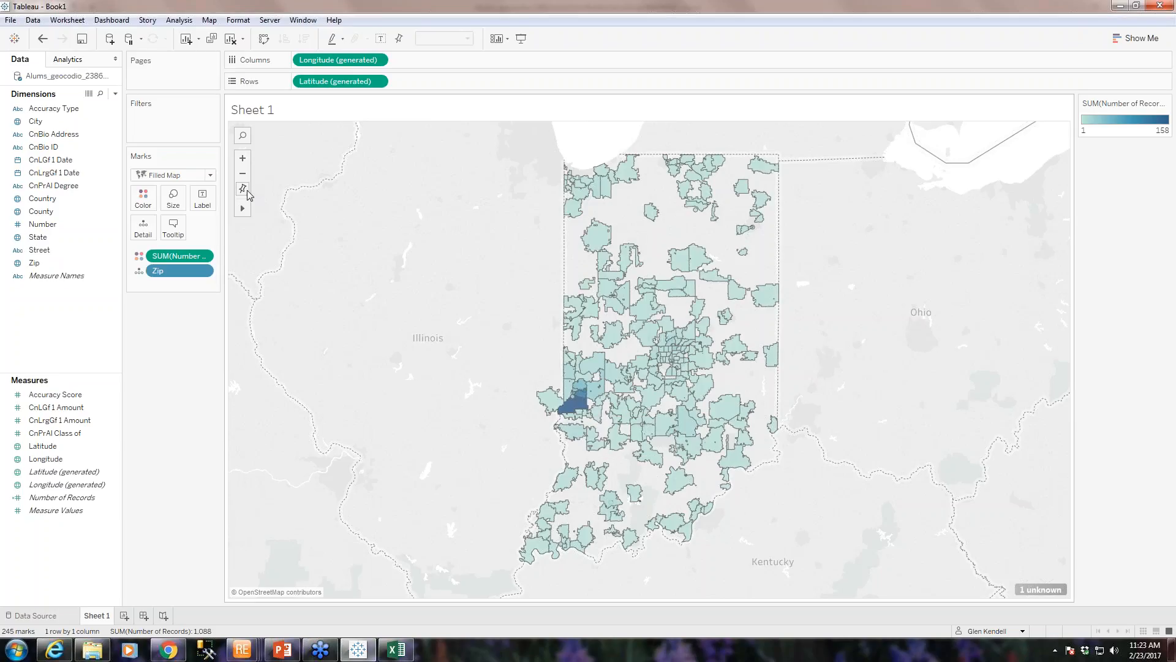
# Change the color palette of Number of Records on the filled map to Sunrise-Sunset Diverging
pyautogui.moveTo(244, 208)
pyautogui.click(143, 197)
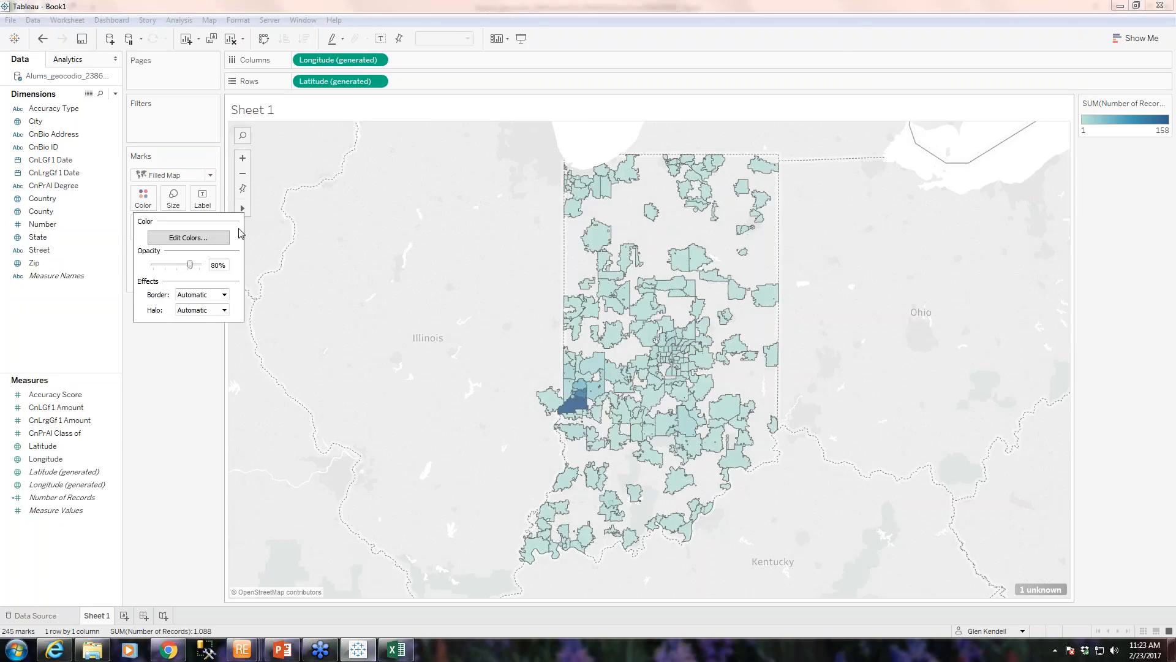
pyautogui.click(189, 238)
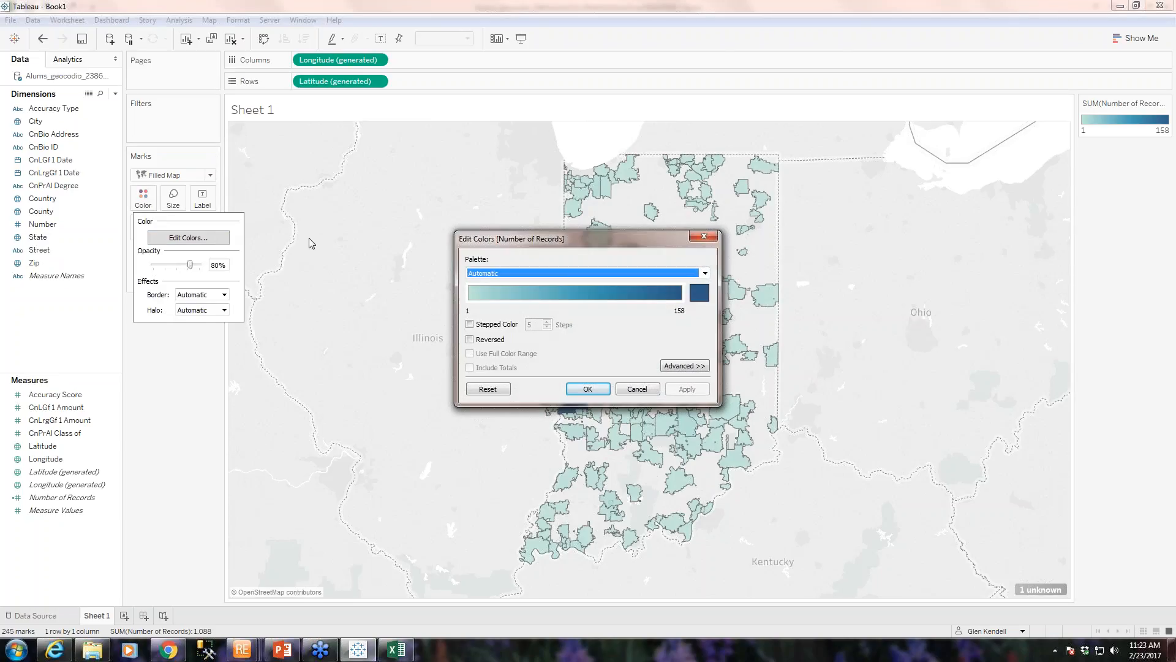
pyautogui.click(705, 274)
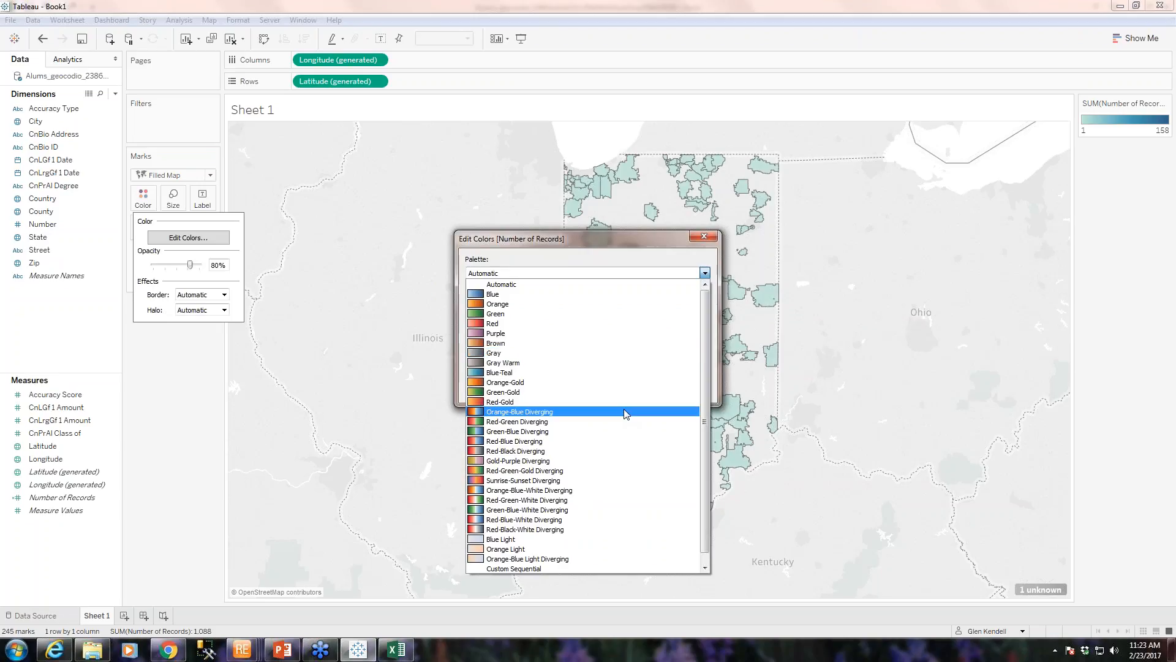
pyautogui.click(590, 481)
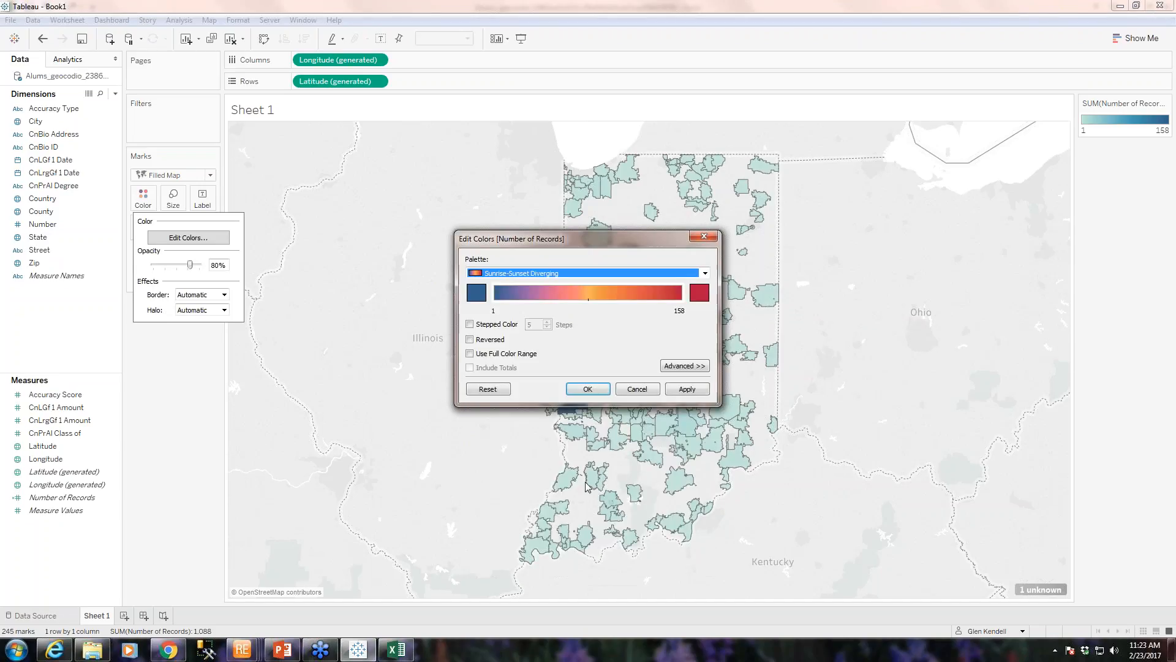
pyautogui.click(687, 389)
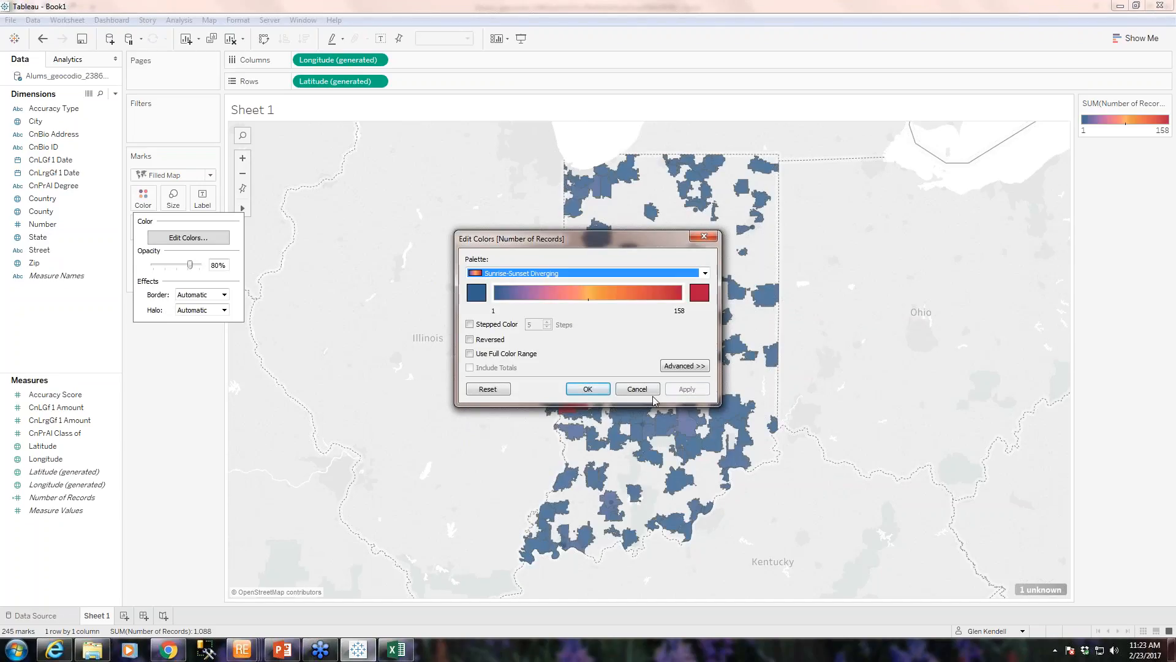
pyautogui.click(591, 391)
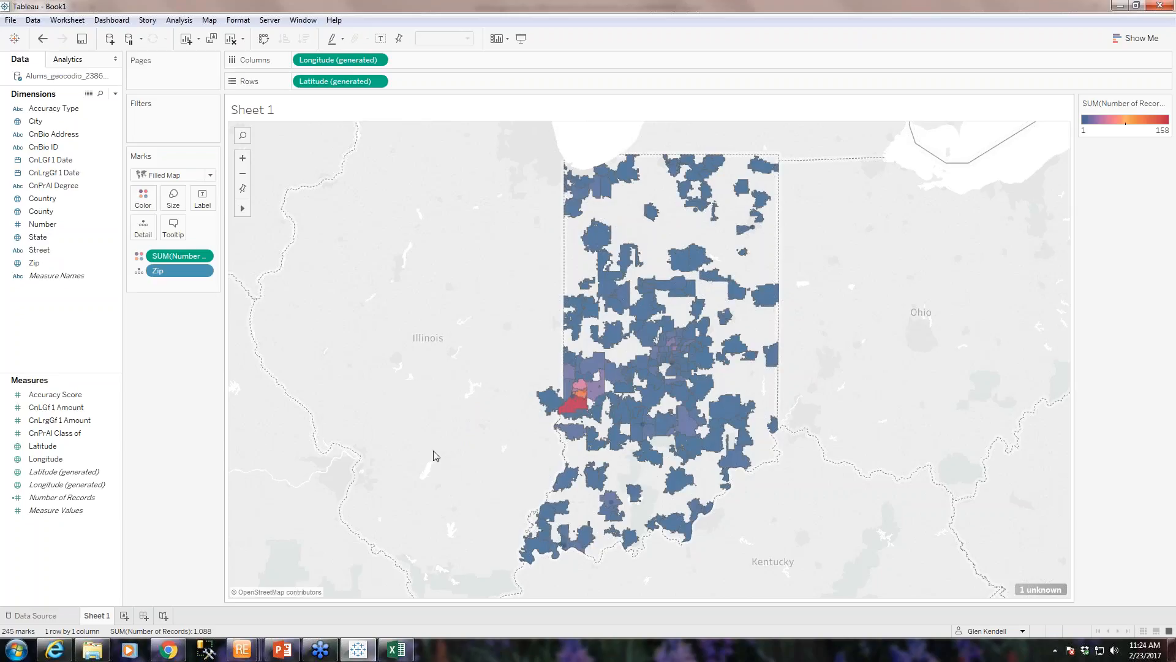
# Review the chart types suggested for the current view, keeping the filled map
pyautogui.click(35, 263)
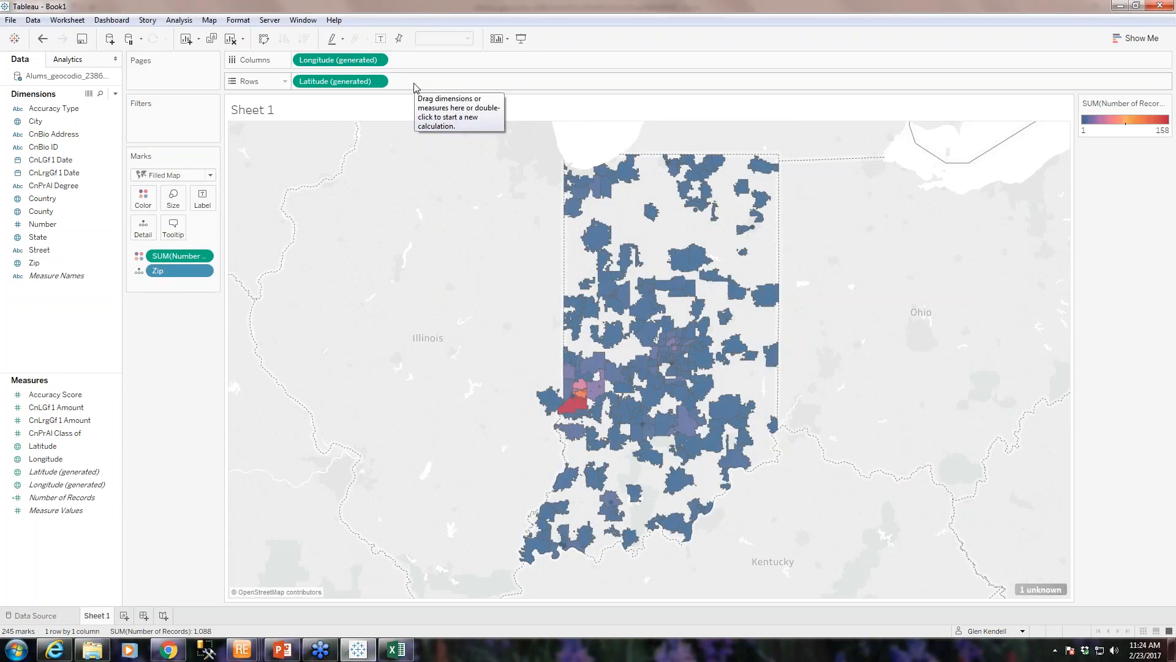
pyautogui.click(1136, 38)
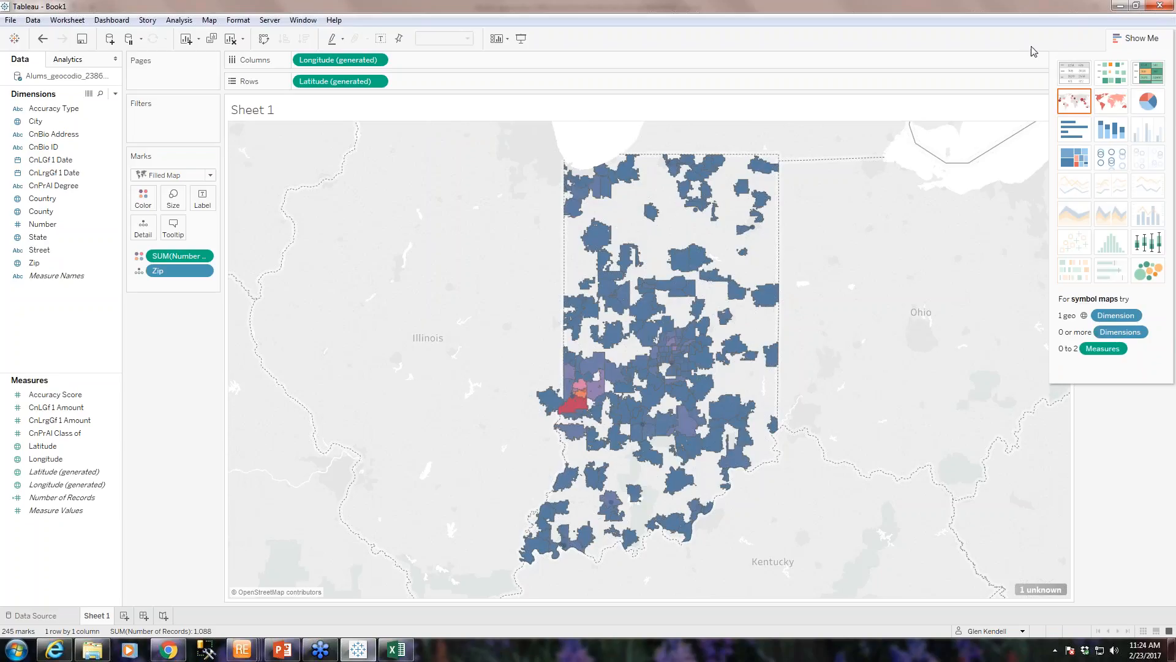
pyautogui.click(1154, 37)
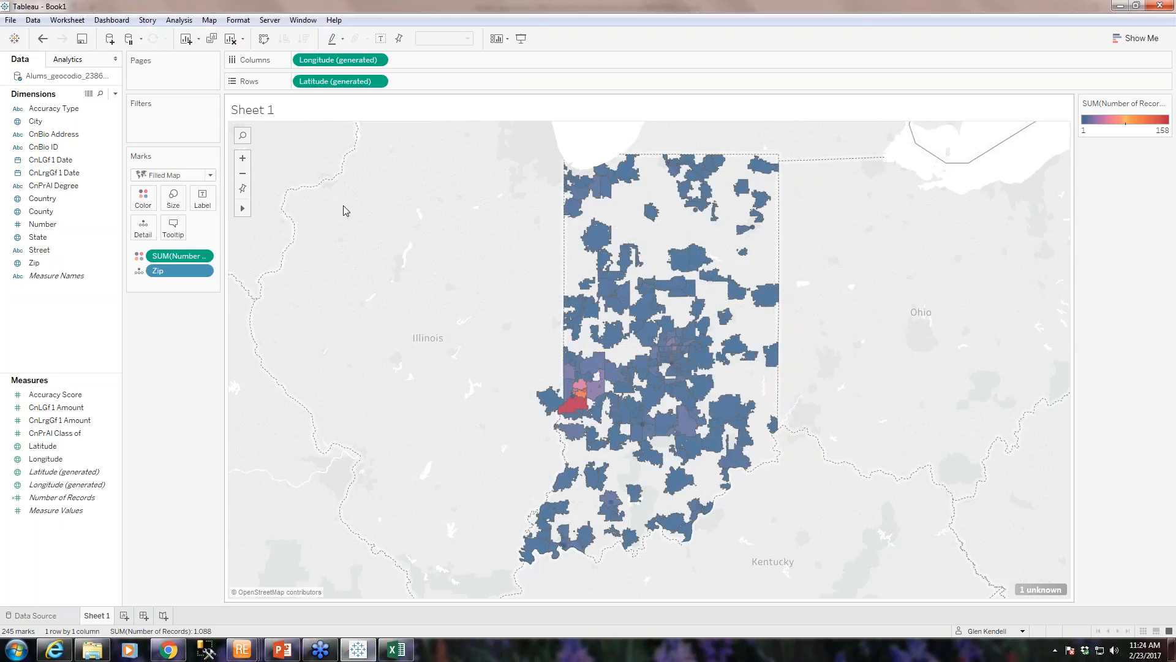
# Inspect the record count of the pinkish-purple zip code area in central Indiana, and reset the map to its full extent
pyautogui.click(242, 159)
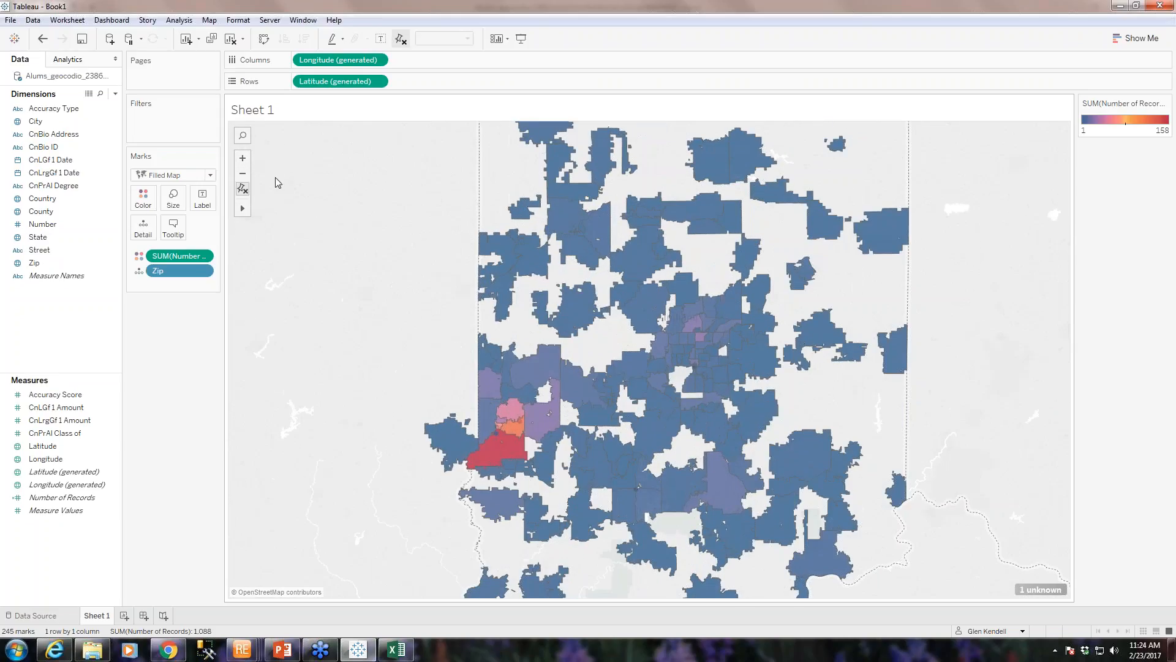
pyautogui.click(243, 159)
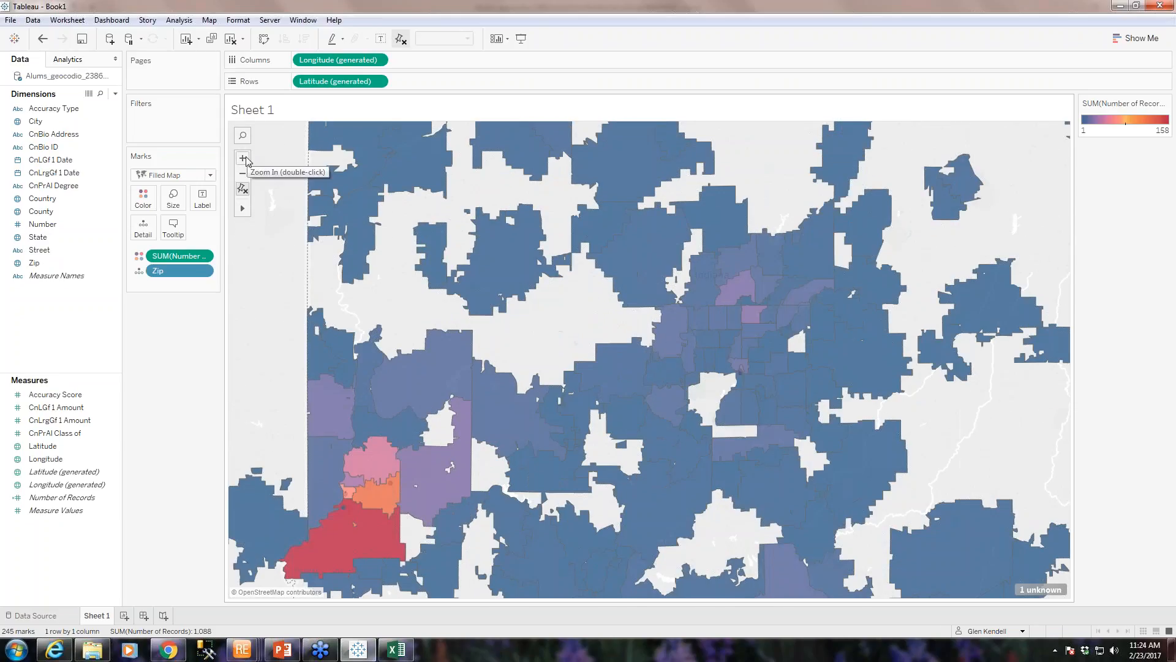
pyautogui.click(243, 159)
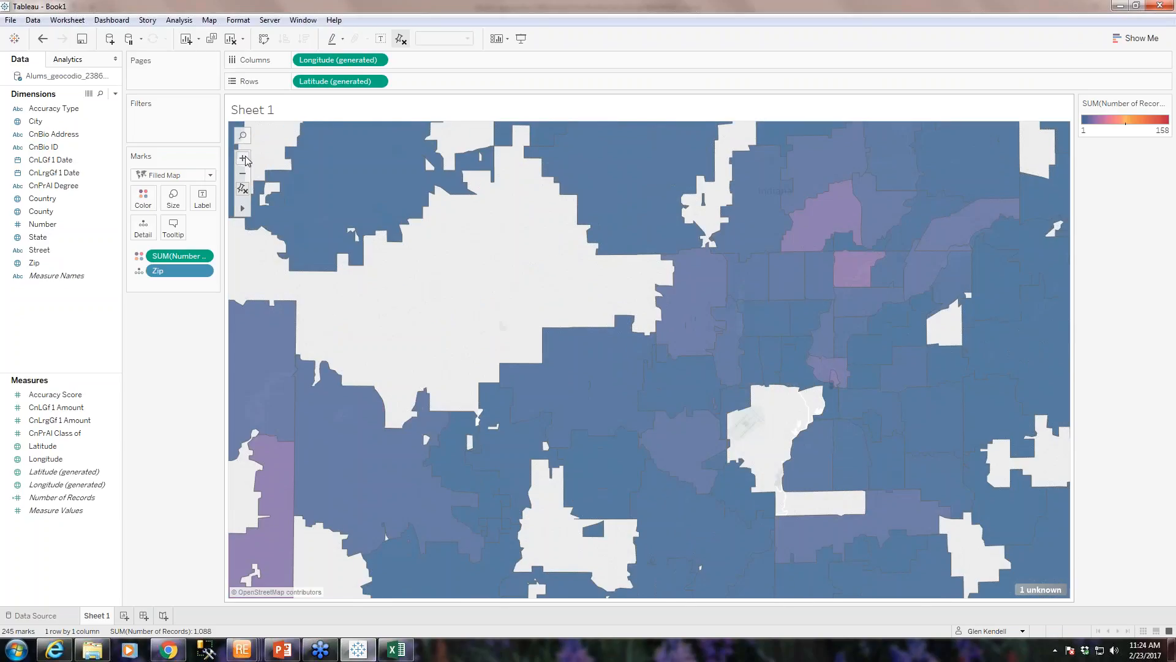
pyautogui.moveTo(854, 267)
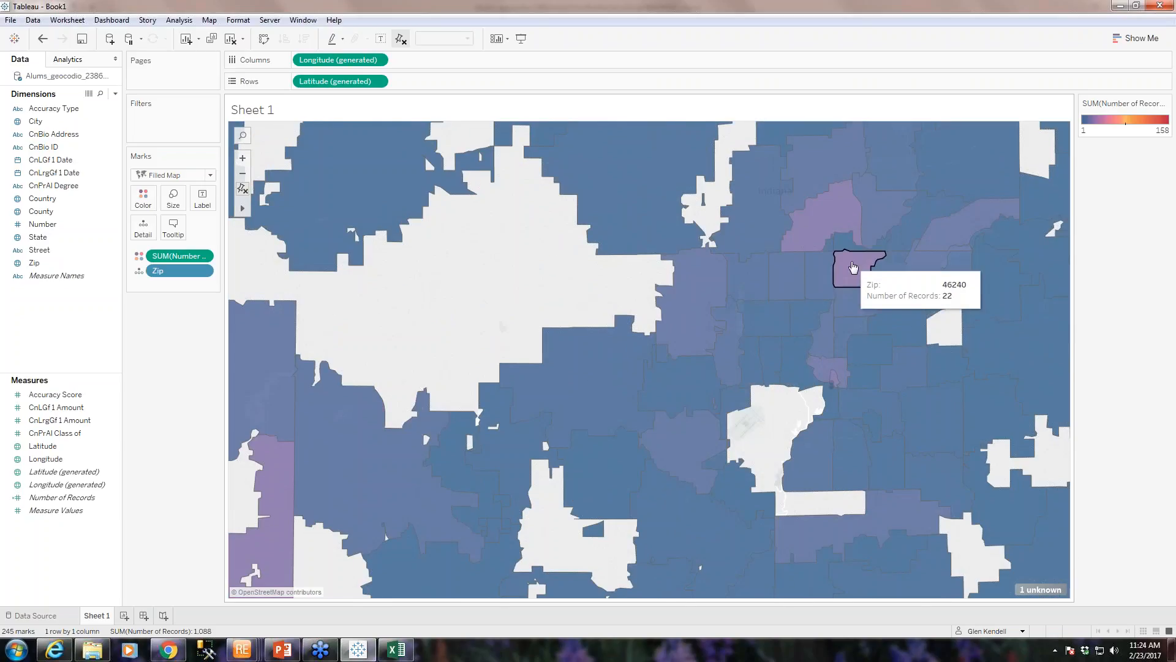
pyautogui.moveTo(368, 439)
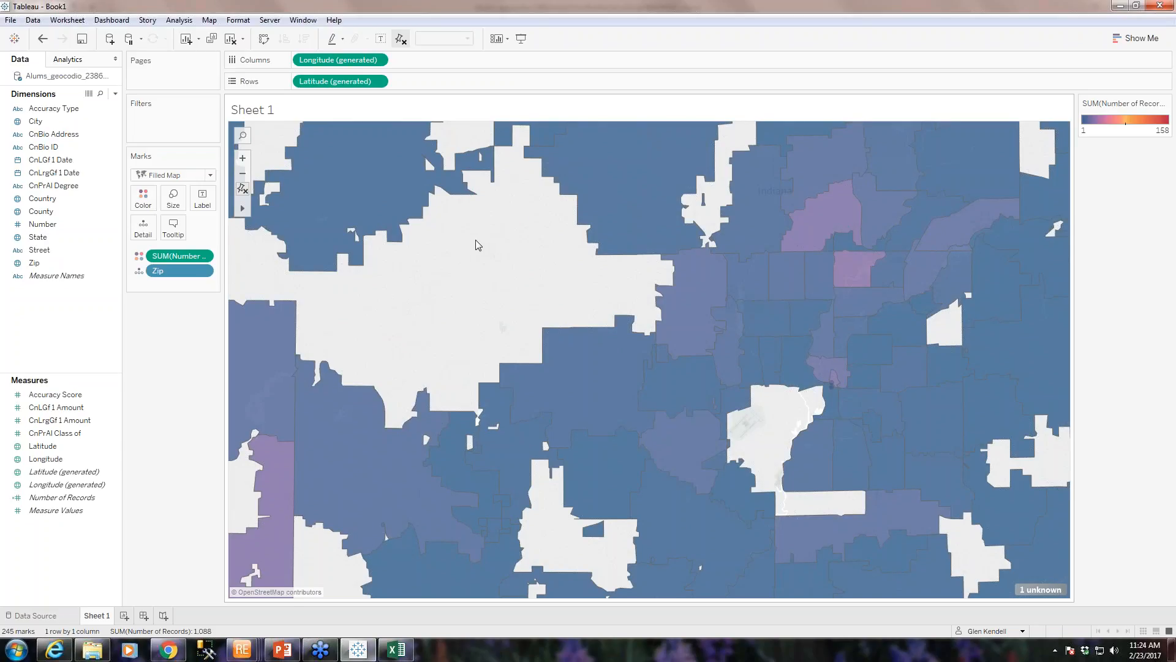
pyautogui.click(242, 190)
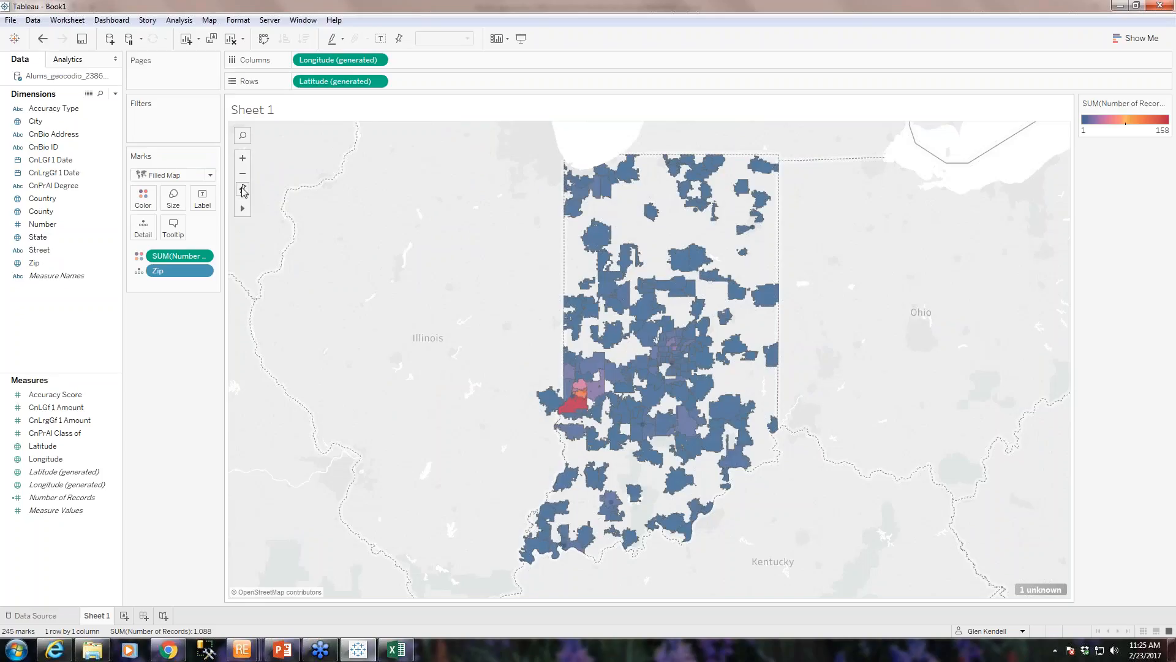
# Add a new worksheet and check the geographic roles assigned to the Latitude and Longitude measures
pyautogui.click(124, 615)
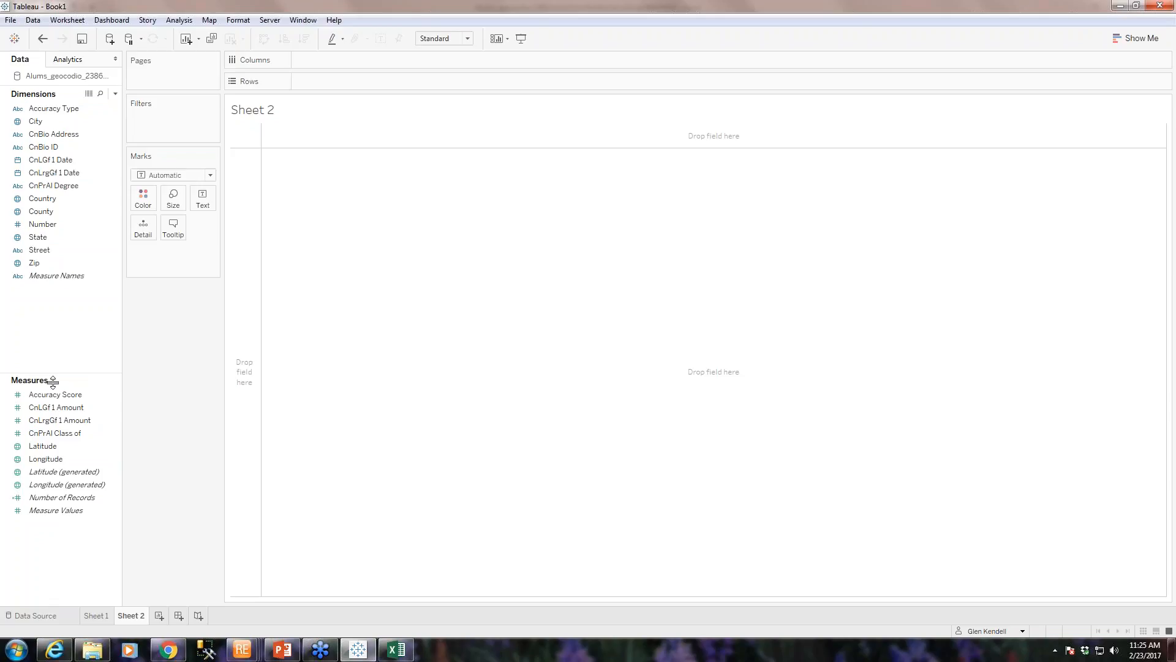
pyautogui.click(92, 445)
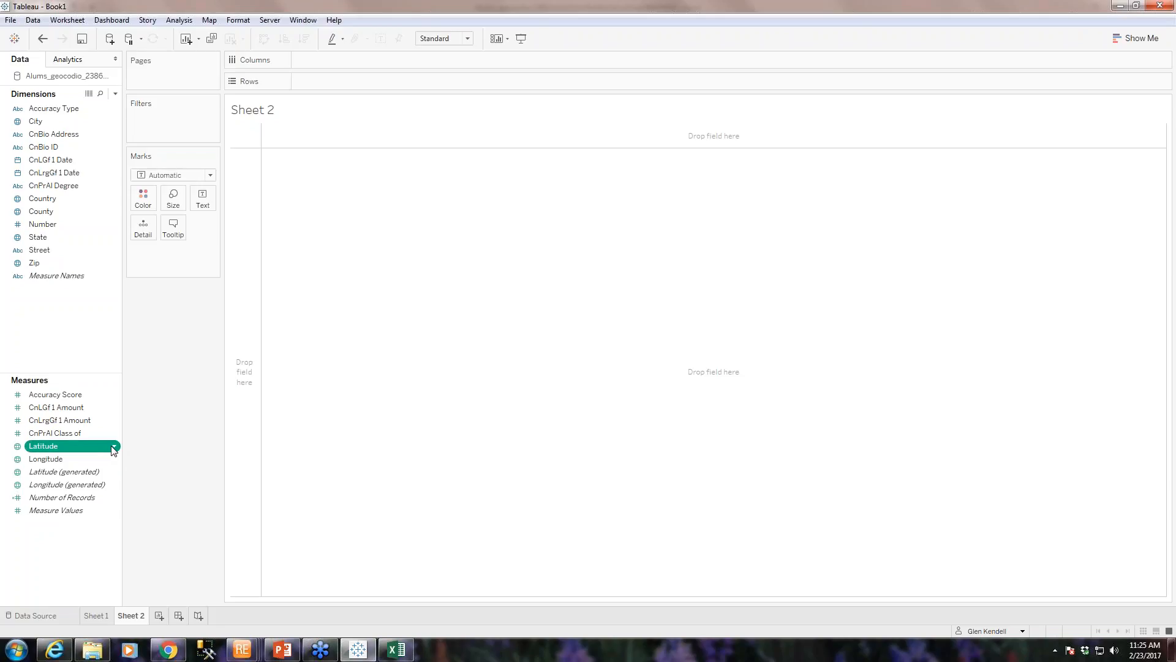
pyautogui.click(116, 447)
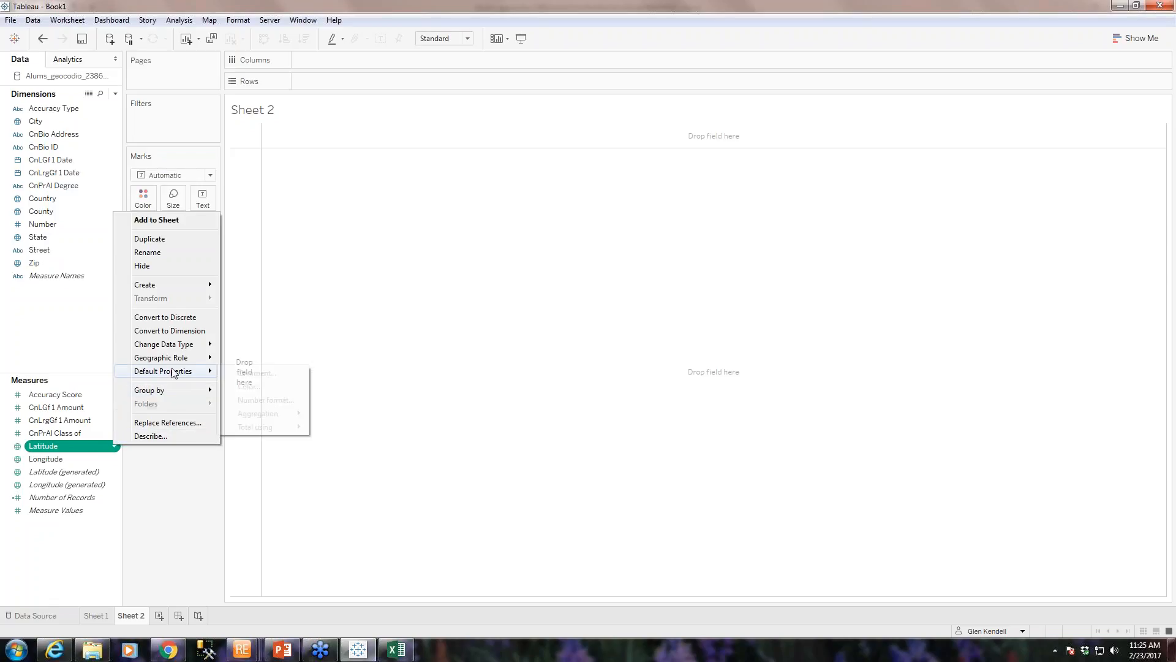
pyautogui.moveTo(179, 361)
pyautogui.click(48, 474)
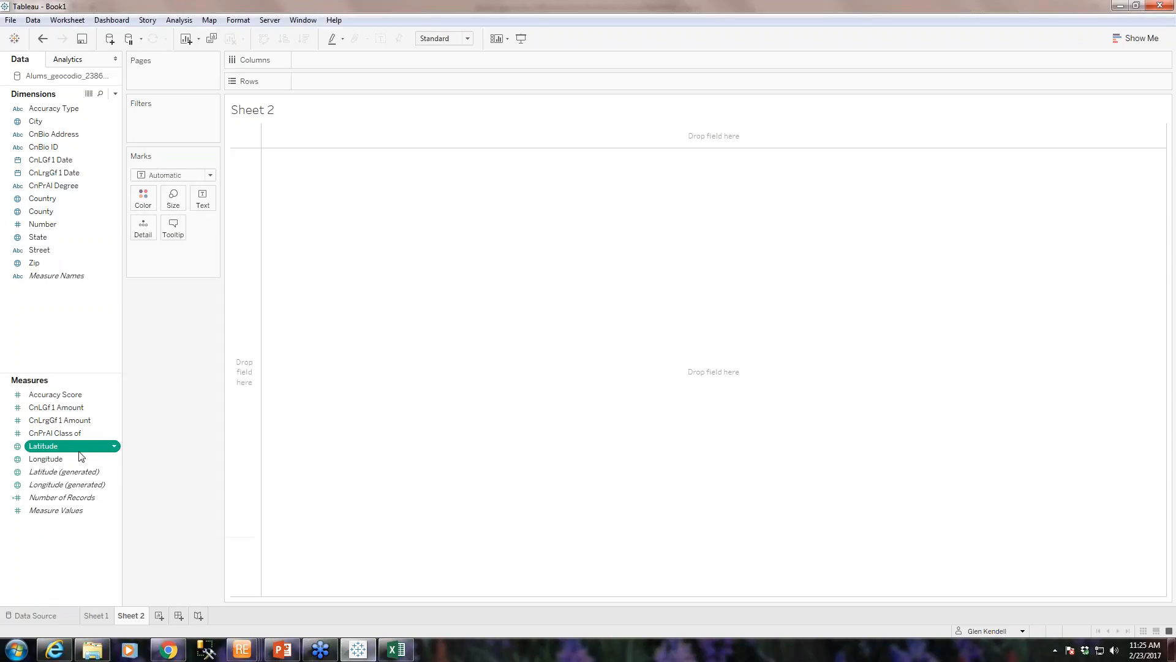
pyautogui.click(80, 460)
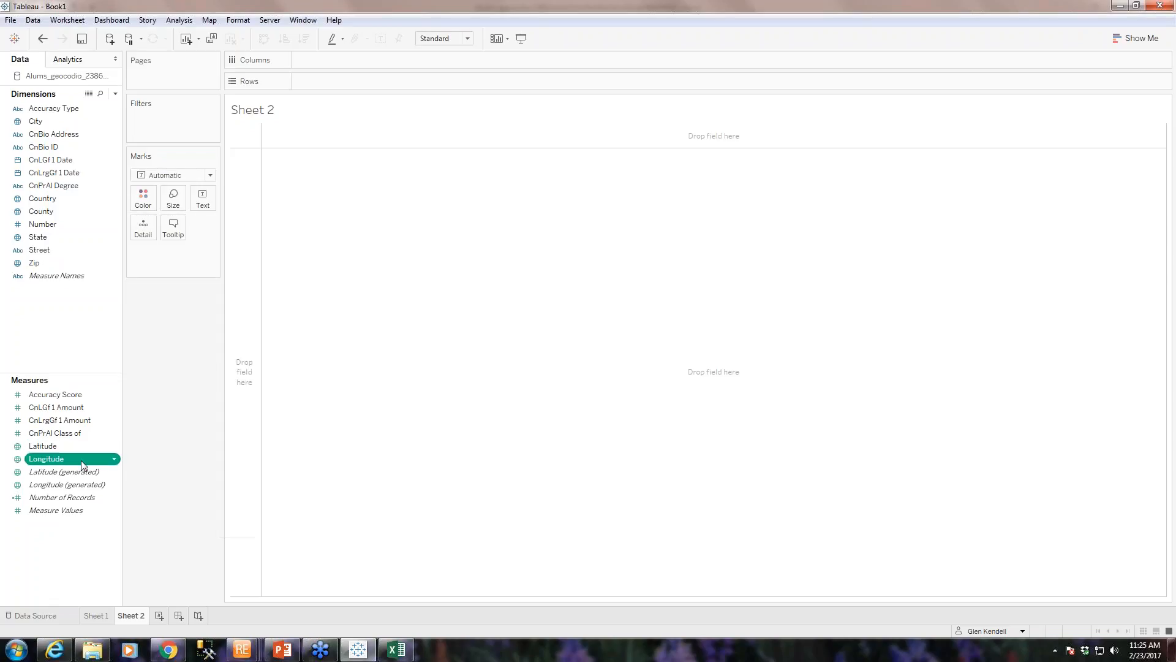
pyautogui.click(113, 460)
pyautogui.moveTo(182, 381)
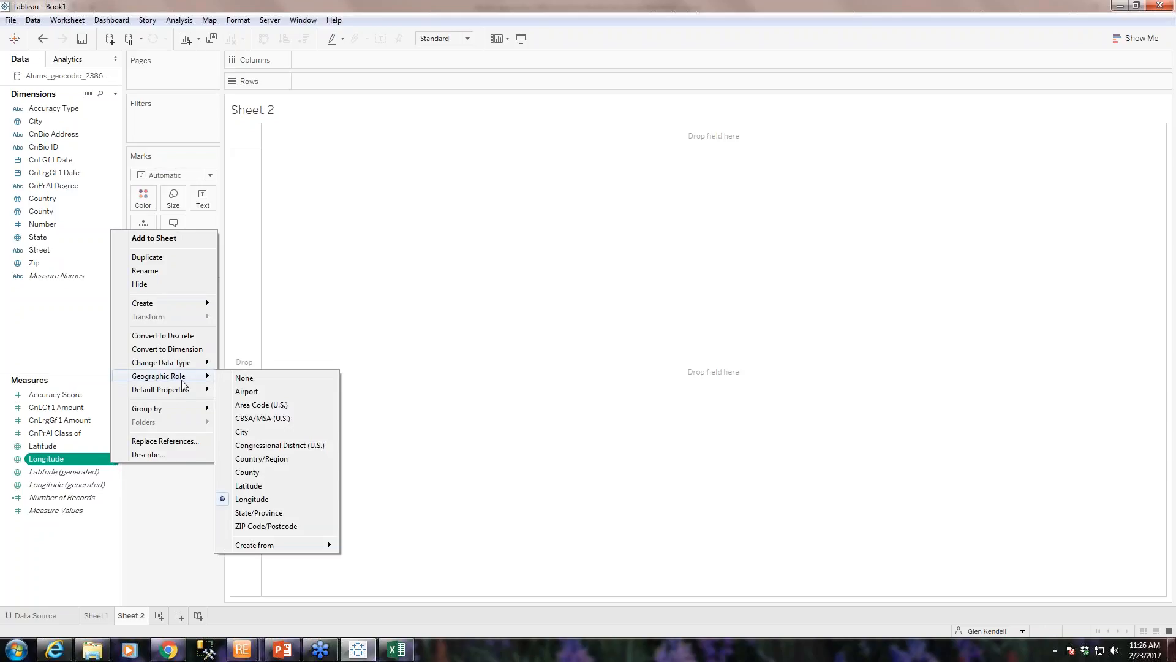
pyautogui.click(174, 562)
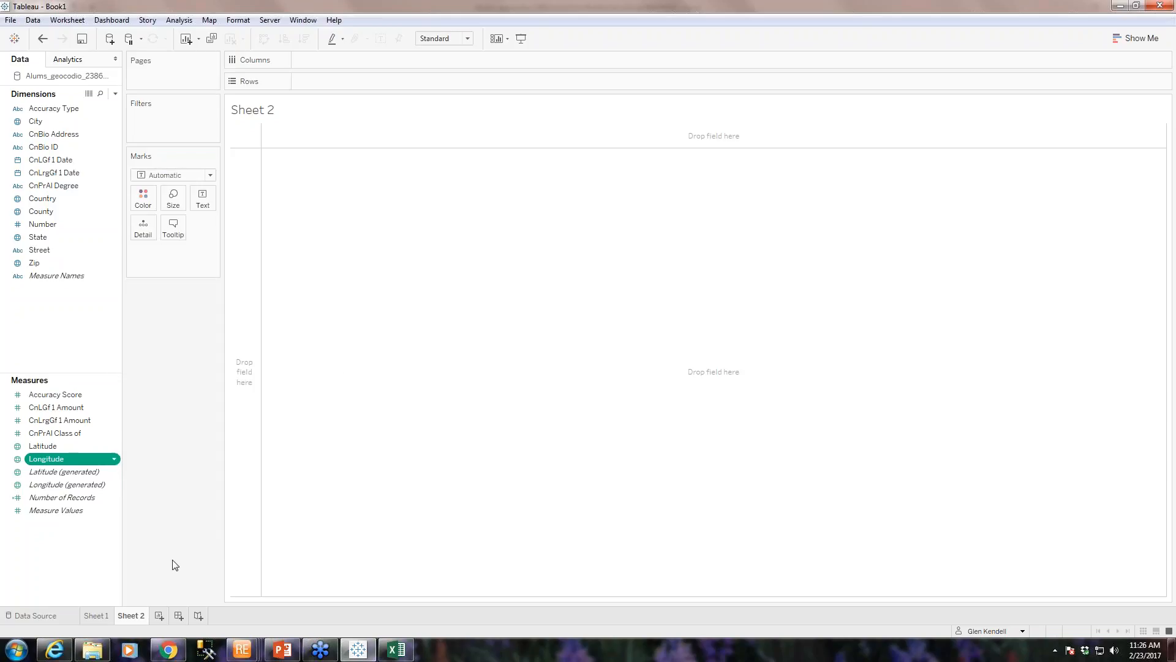
# Place the Latitude measure on Rows and the Longitude measure on Columns, and inspect the resulting map point
pyautogui.click(67, 445)
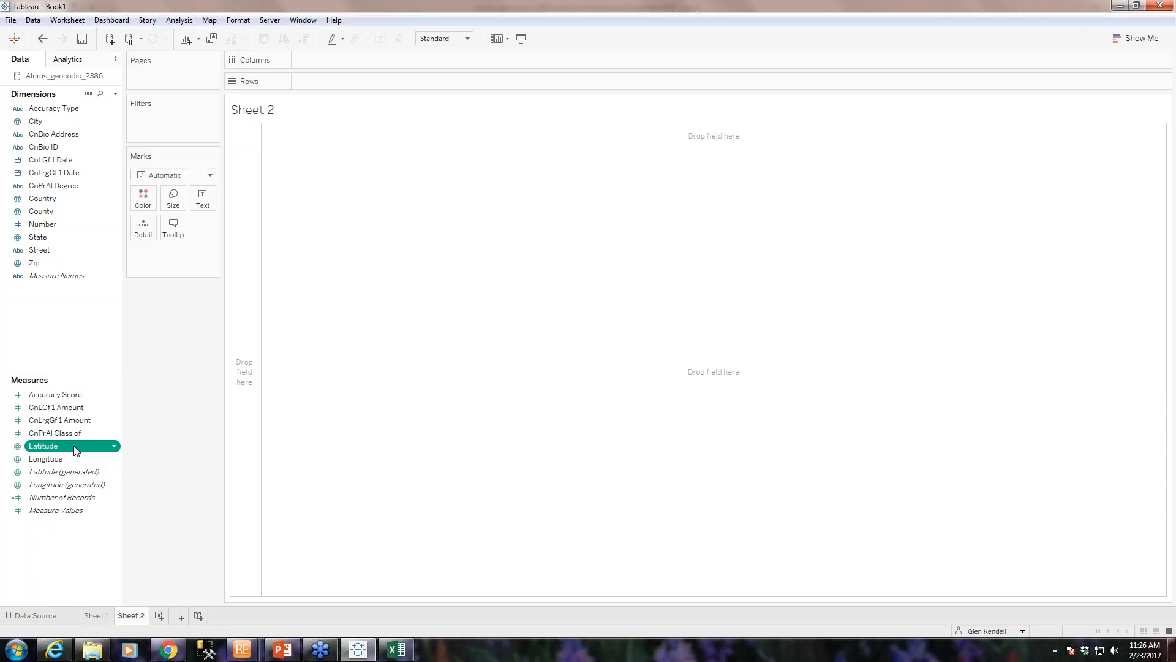
pyautogui.moveTo(74, 450)
pyautogui.mouseDown()
pyautogui.moveTo(413, 101)
pyautogui.moveTo(364, 82)
pyautogui.mouseUp()
pyautogui.moveTo(67, 459)
pyautogui.mouseDown()
pyautogui.moveTo(355, 76)
pyautogui.moveTo(341, 60)
pyautogui.mouseUp()
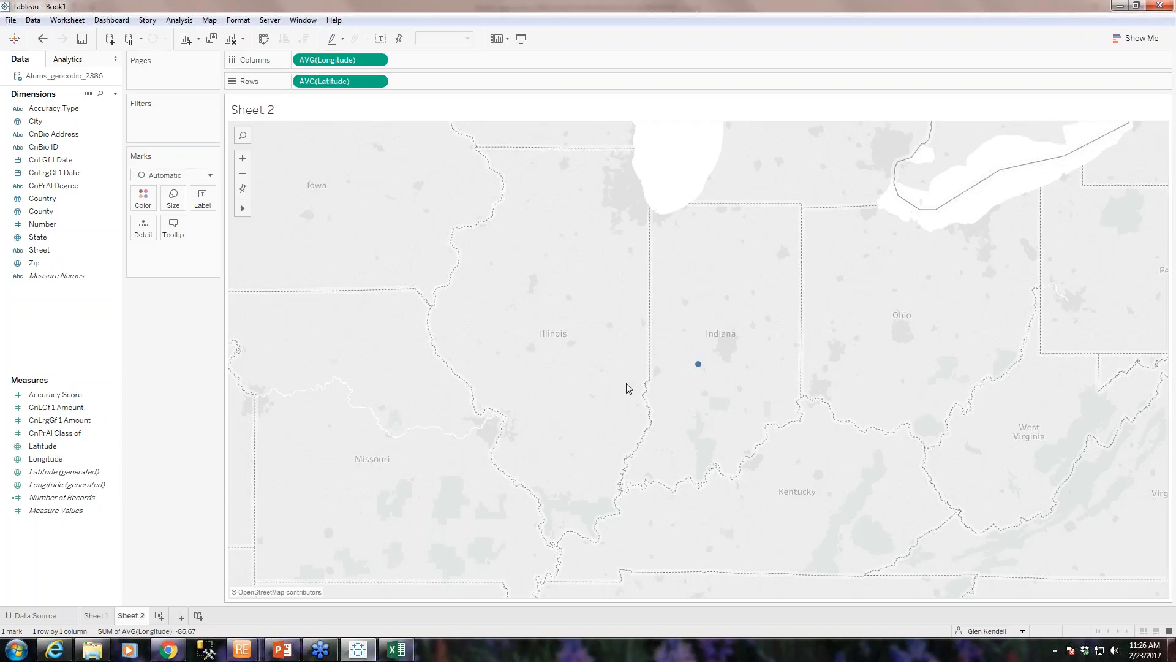
pyautogui.moveTo(699, 372)
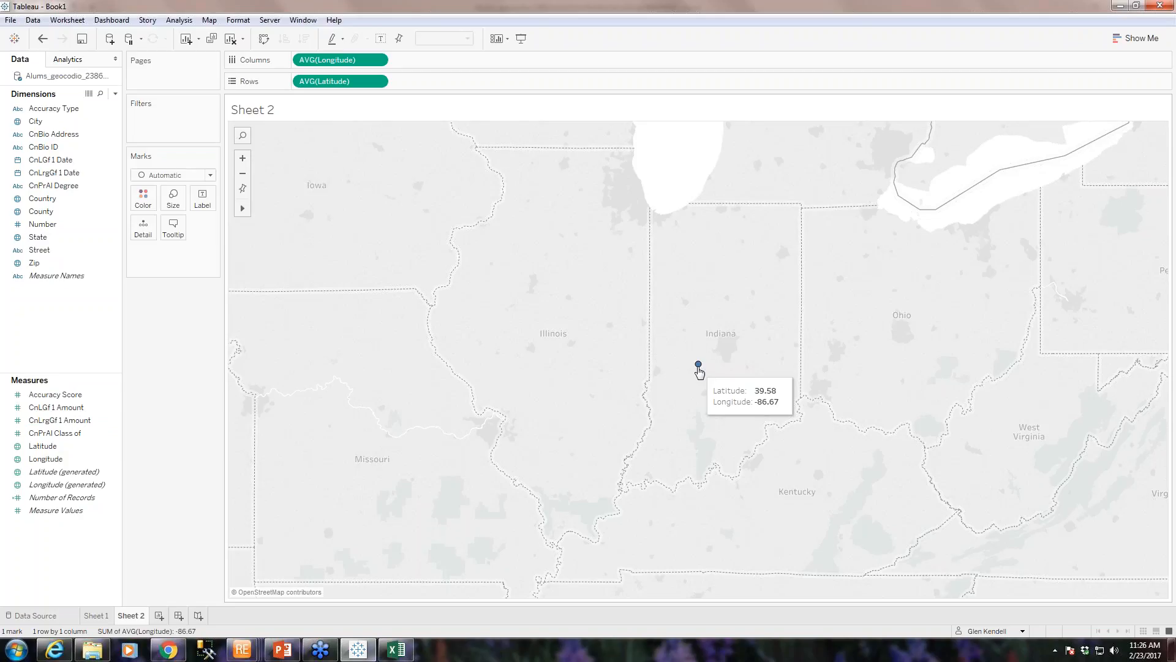
# Convert Latitude on Rows and Longitude on Columns from averages to dimensions to plot individual points
pyautogui.click(378, 82)
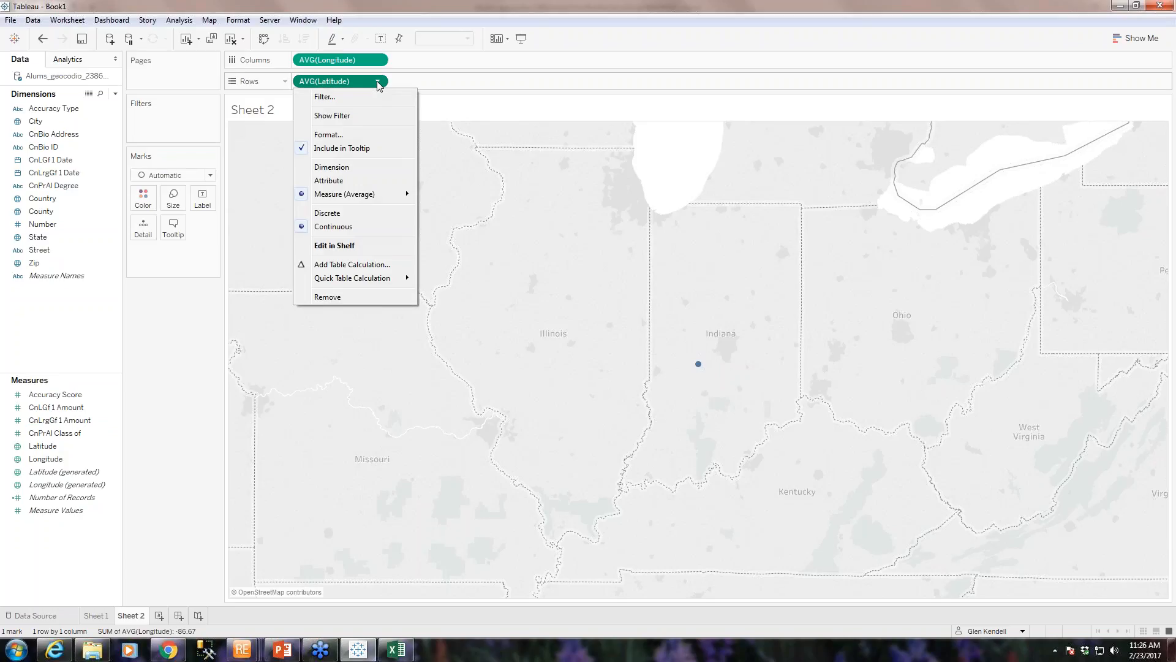
pyautogui.click(347, 167)
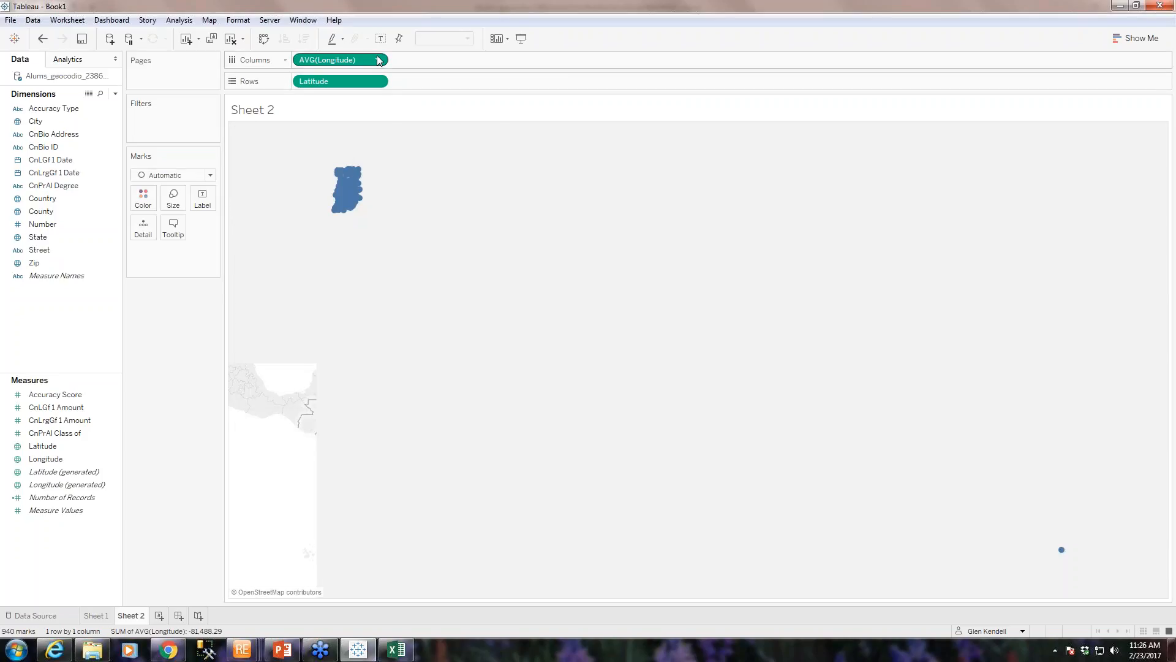
pyautogui.click(377, 59)
pyautogui.click(338, 146)
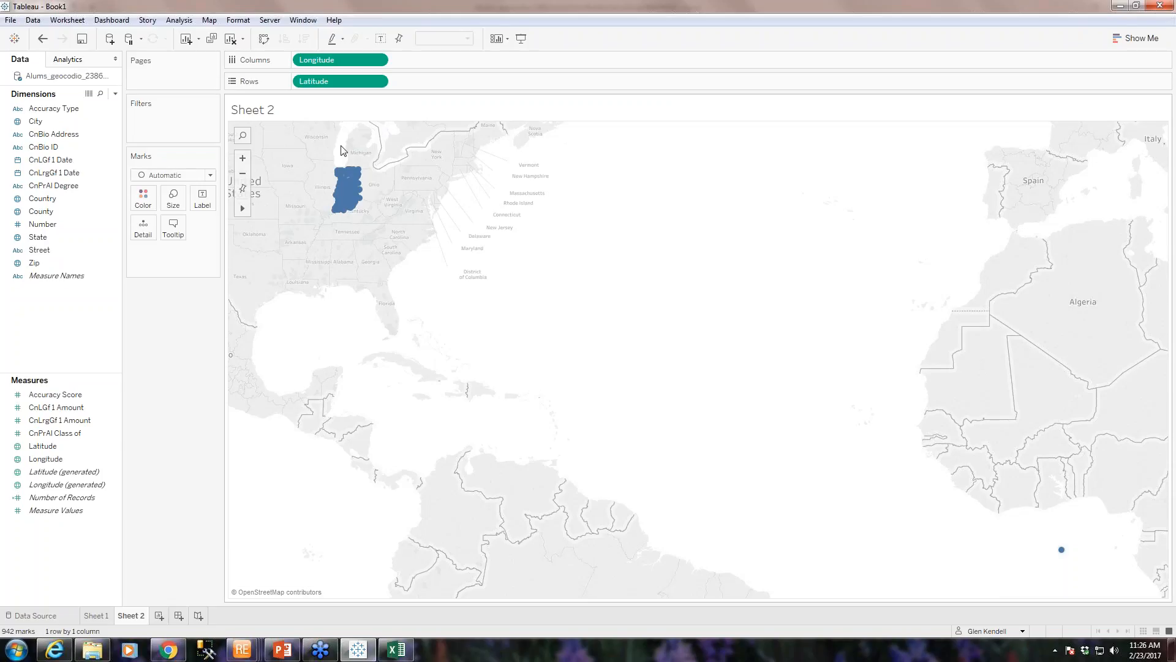
# Frame the map closely around the cluster of donor points in Indiana to examine their distribution
pyautogui.click(242, 190)
pyautogui.click(243, 189)
pyautogui.moveTo(282, 181); pyautogui.dragTo(263, 258)
pyautogui.moveTo(244, 209)
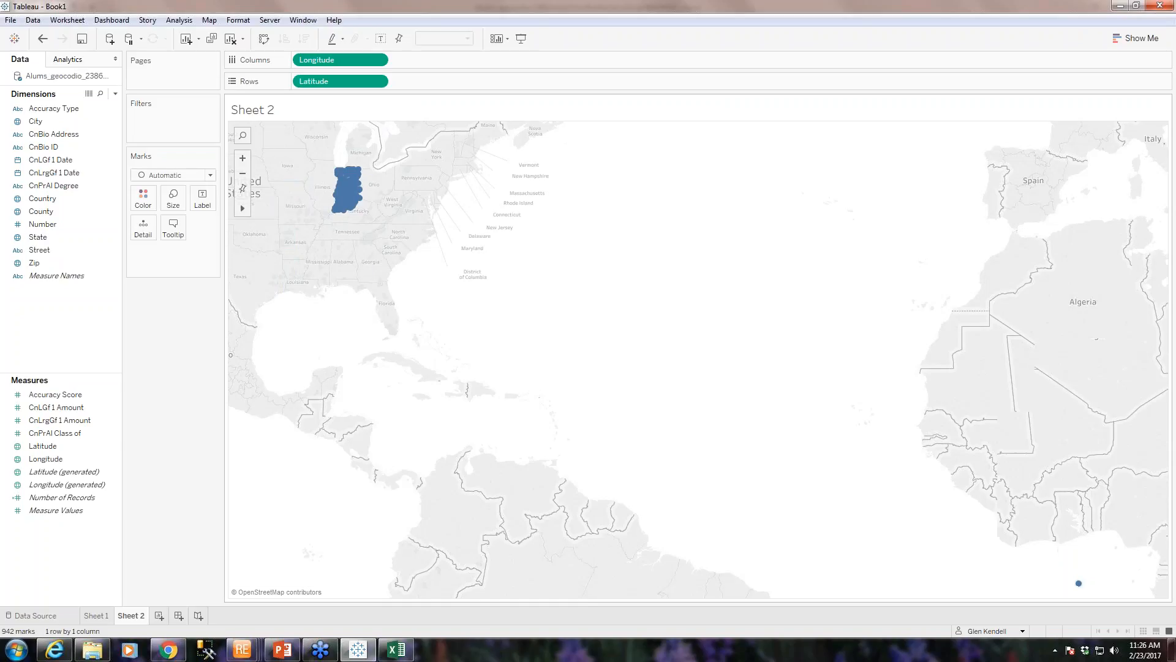
pyautogui.moveTo(329, 228); pyautogui.dragTo(411, 380)
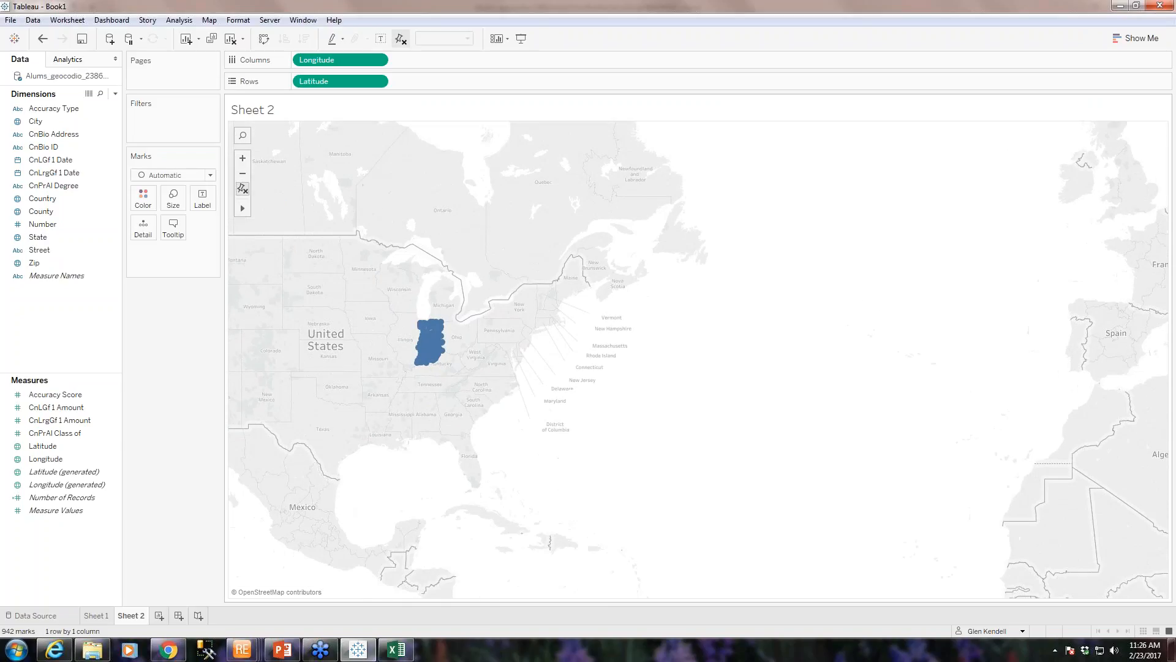
pyautogui.click(243, 158)
pyautogui.moveTo(415, 355); pyautogui.dragTo(633, 363)
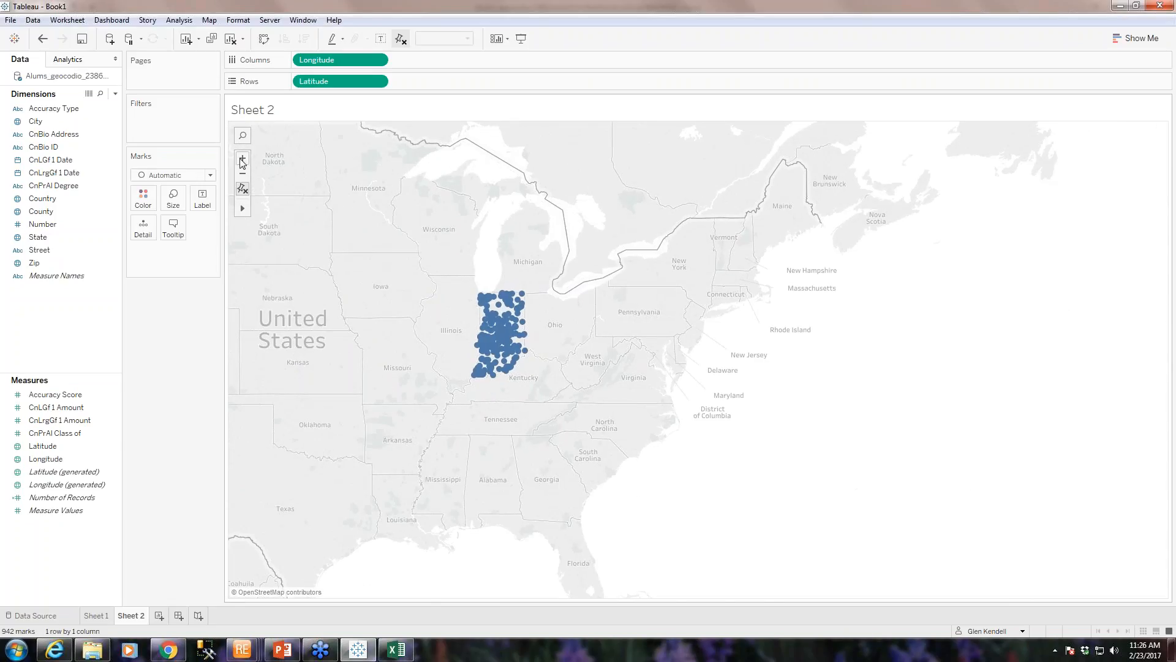
pyautogui.moveTo(243, 209)
pyautogui.click(242, 158)
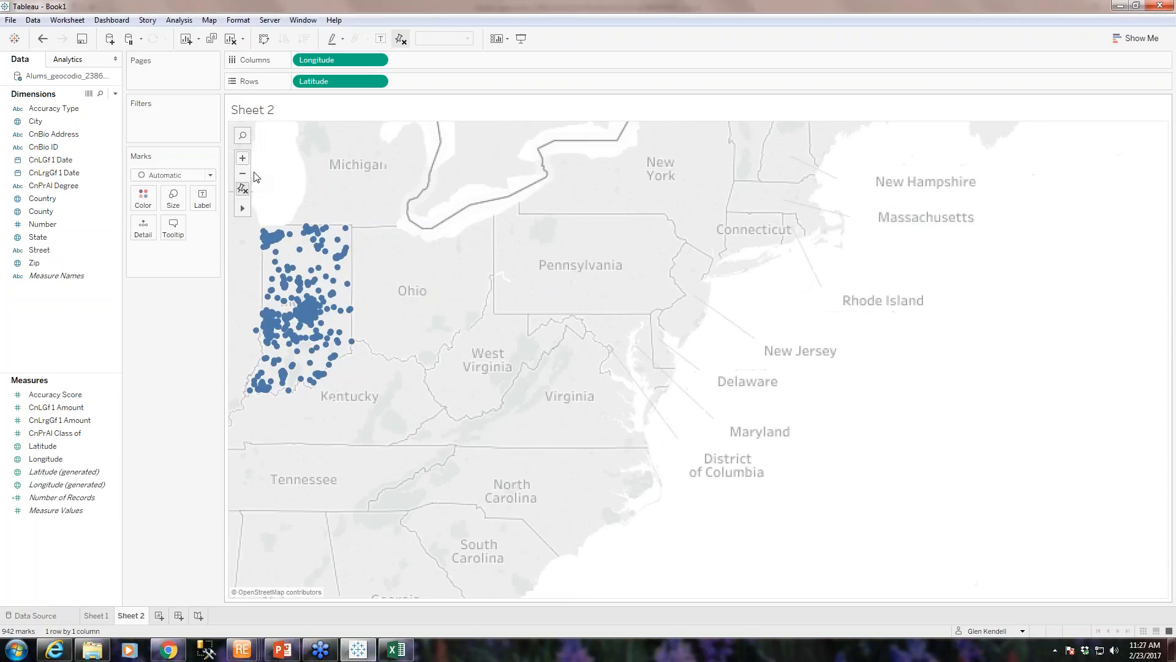
pyautogui.moveTo(386, 291); pyautogui.dragTo(704, 363)
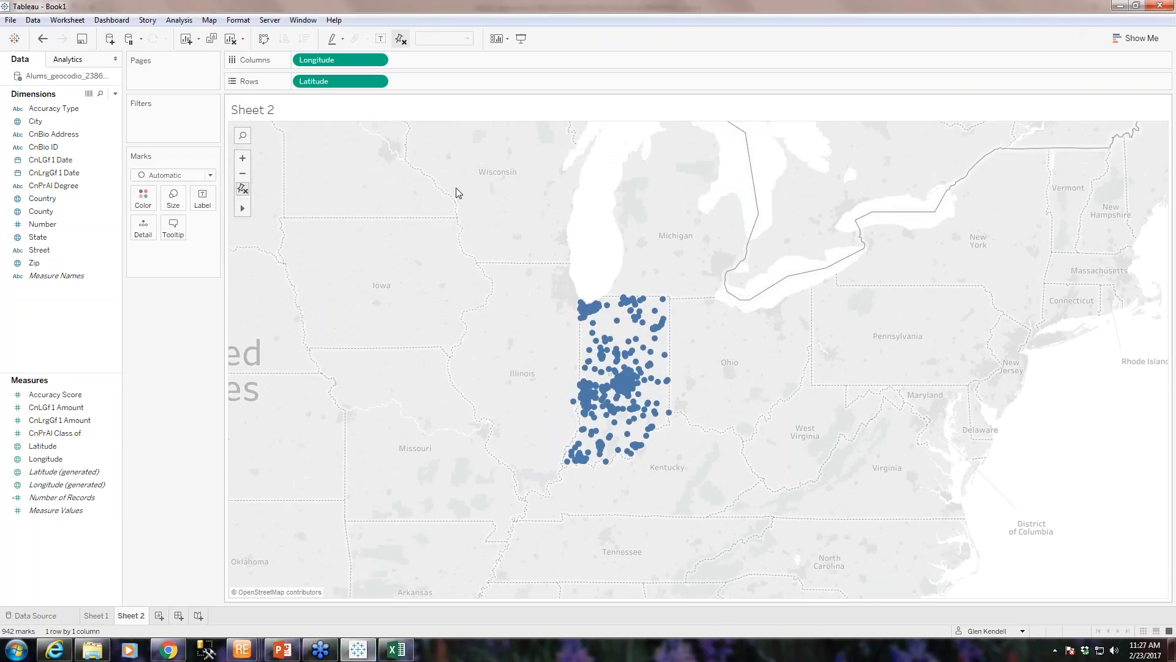
pyautogui.click(244, 160)
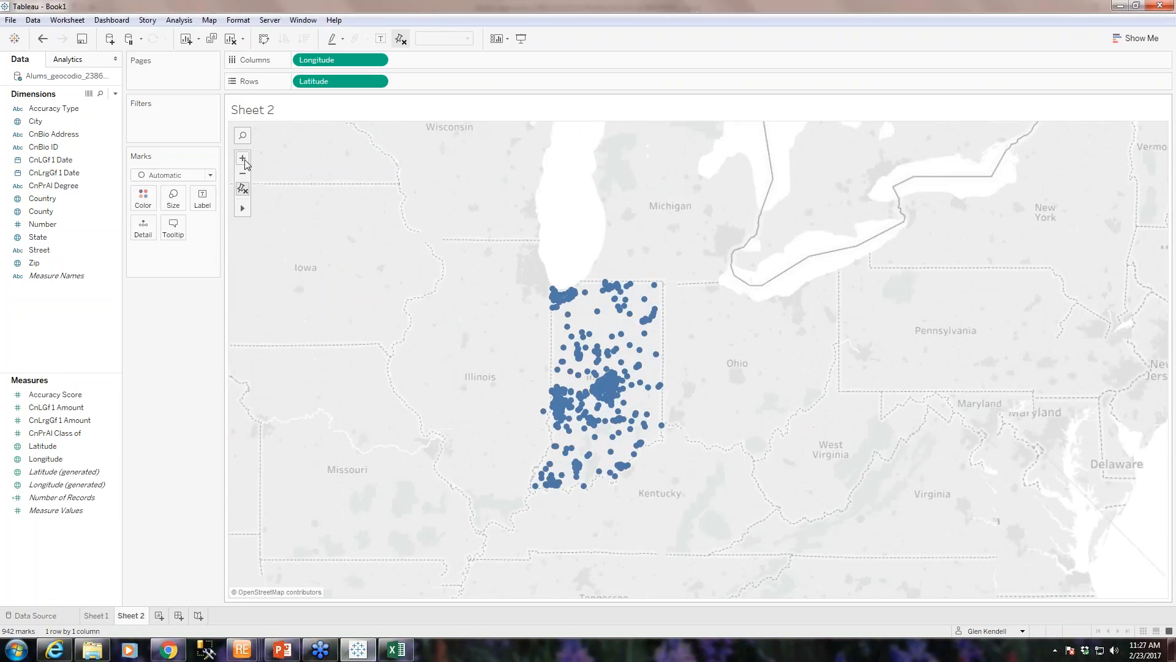
pyautogui.moveTo(350, 348); pyautogui.dragTo(387, 300)
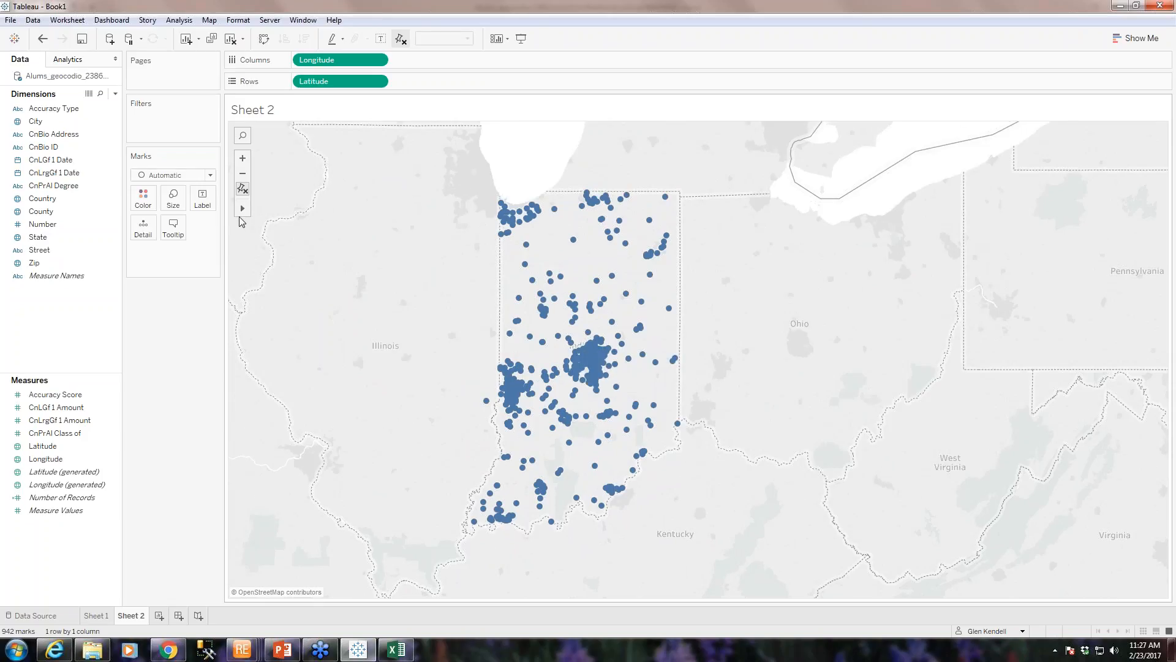
# Centre the map on central Indiana and turn on the Streets and Highways layer and the first Light Country/Region layer
pyautogui.click(242, 157)
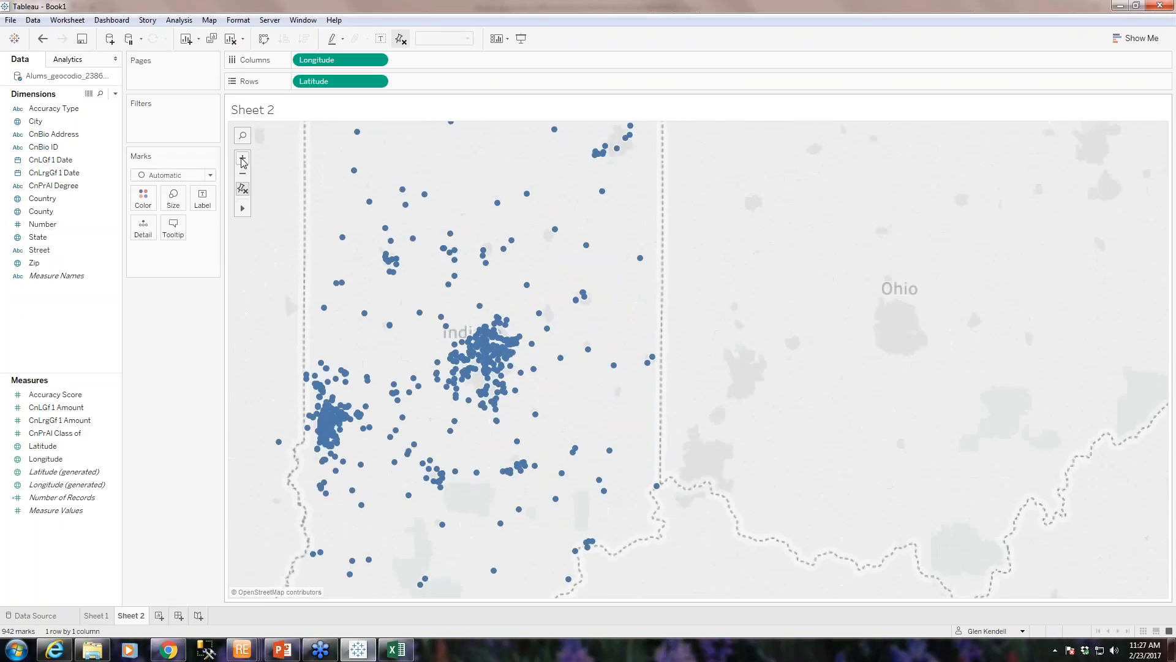
pyautogui.moveTo(273, 309); pyautogui.dragTo(329, 306)
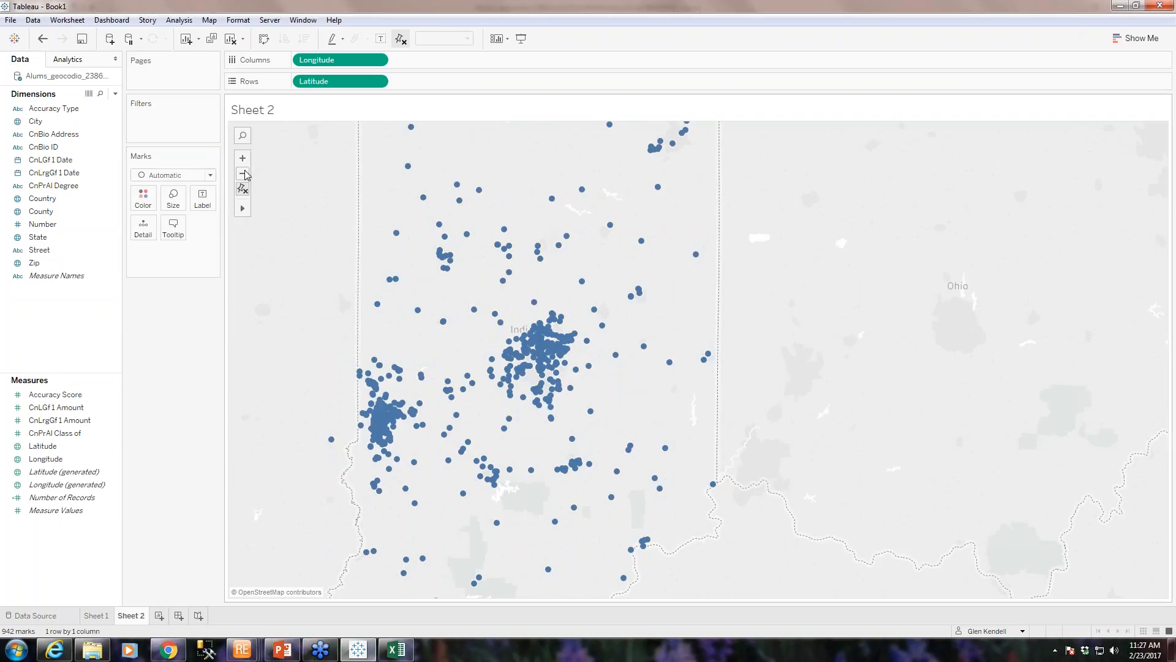
pyautogui.click(243, 158)
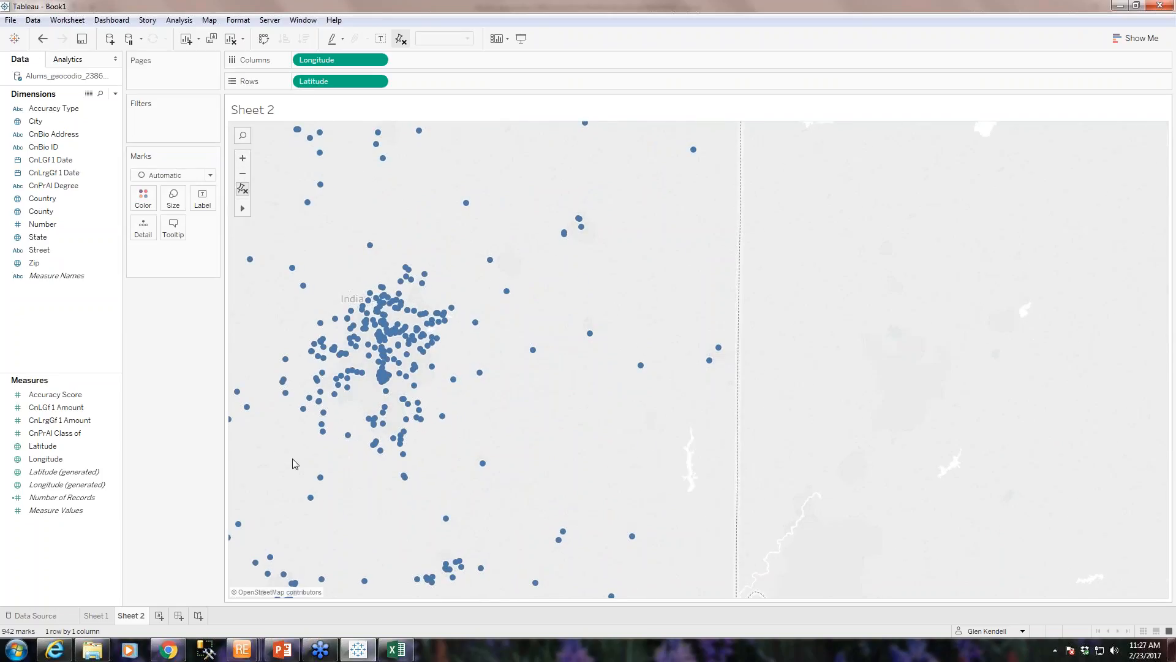
pyautogui.moveTo(294, 461); pyautogui.dragTo(442, 460)
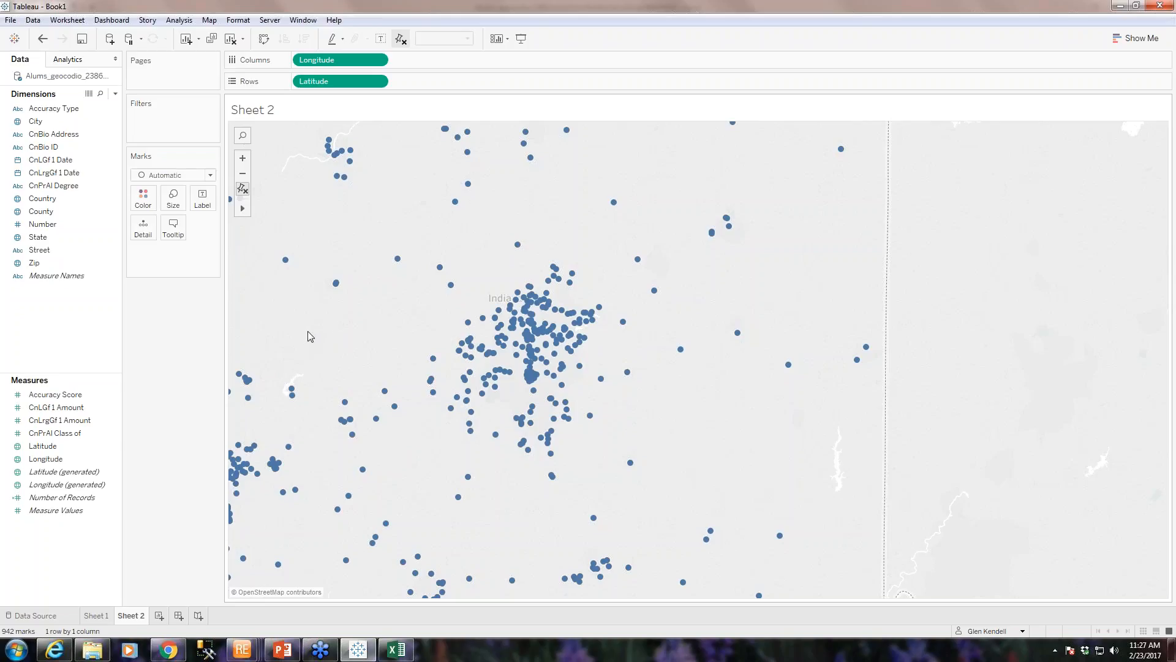
pyautogui.click(209, 21)
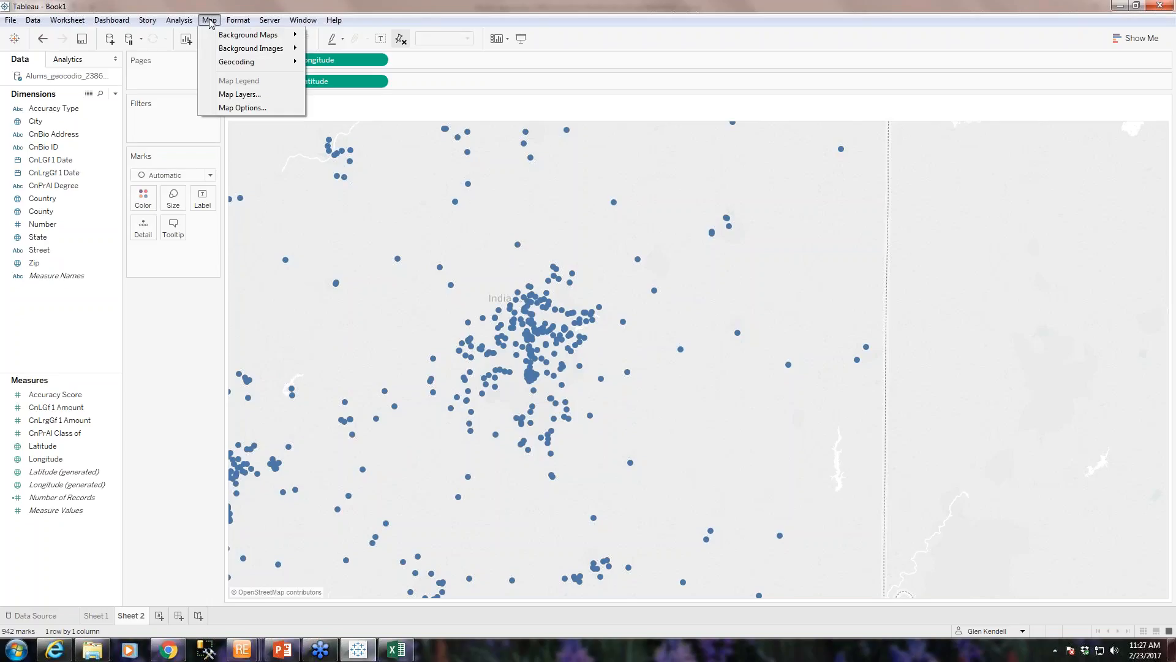
pyautogui.click(256, 97)
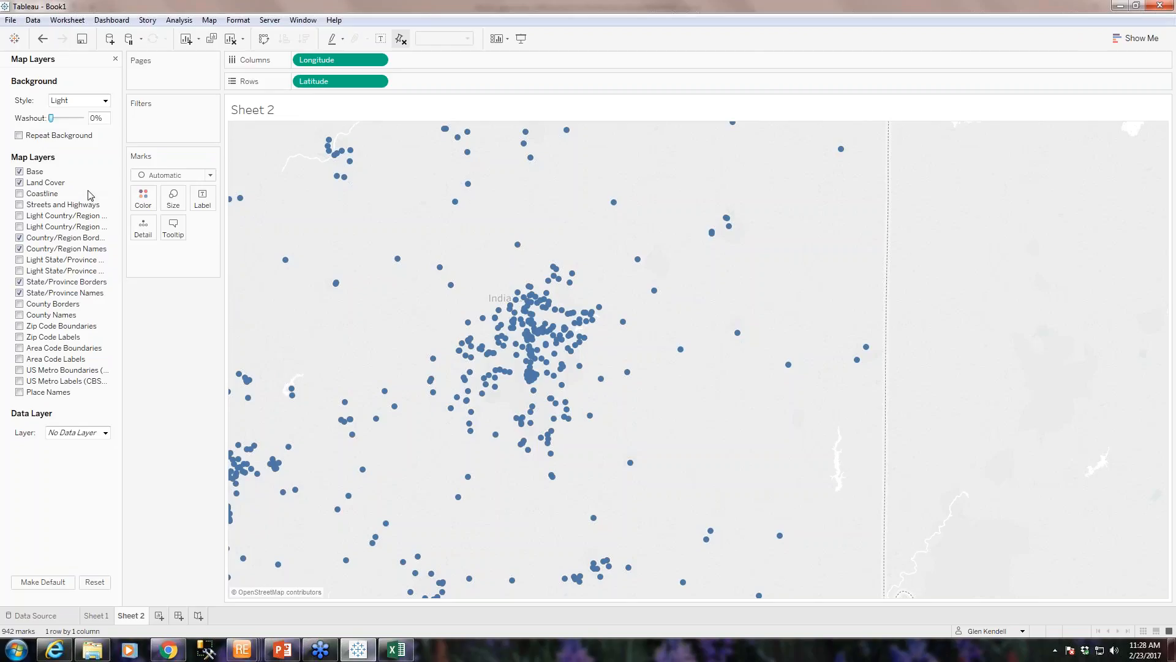
pyautogui.click(18, 206)
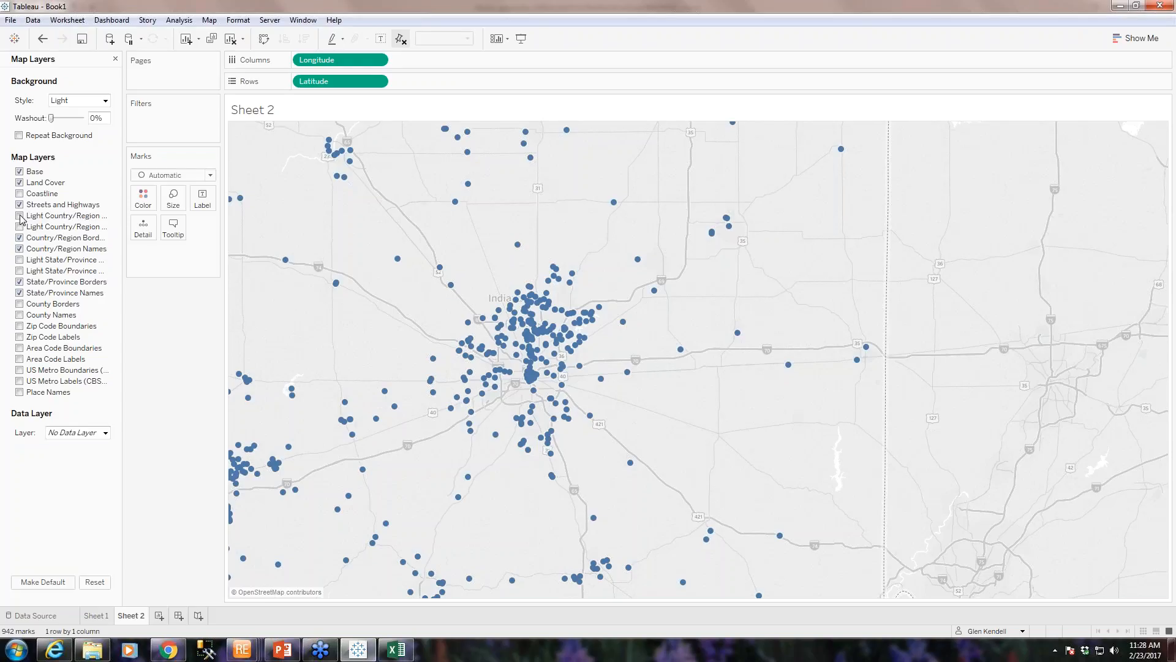
pyautogui.click(20, 216)
# Show Place Names, hide State/Province Borders, and switch the US Metro Boundaries layer on and back off
pyautogui.click(19, 370)
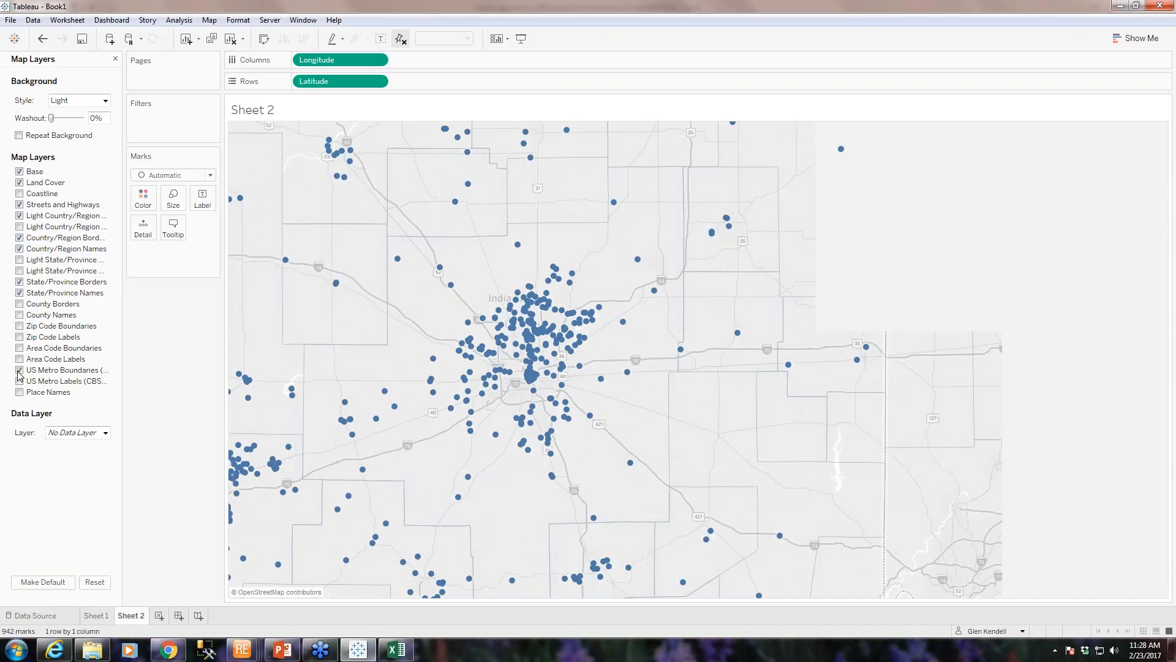
pyautogui.click(19, 393)
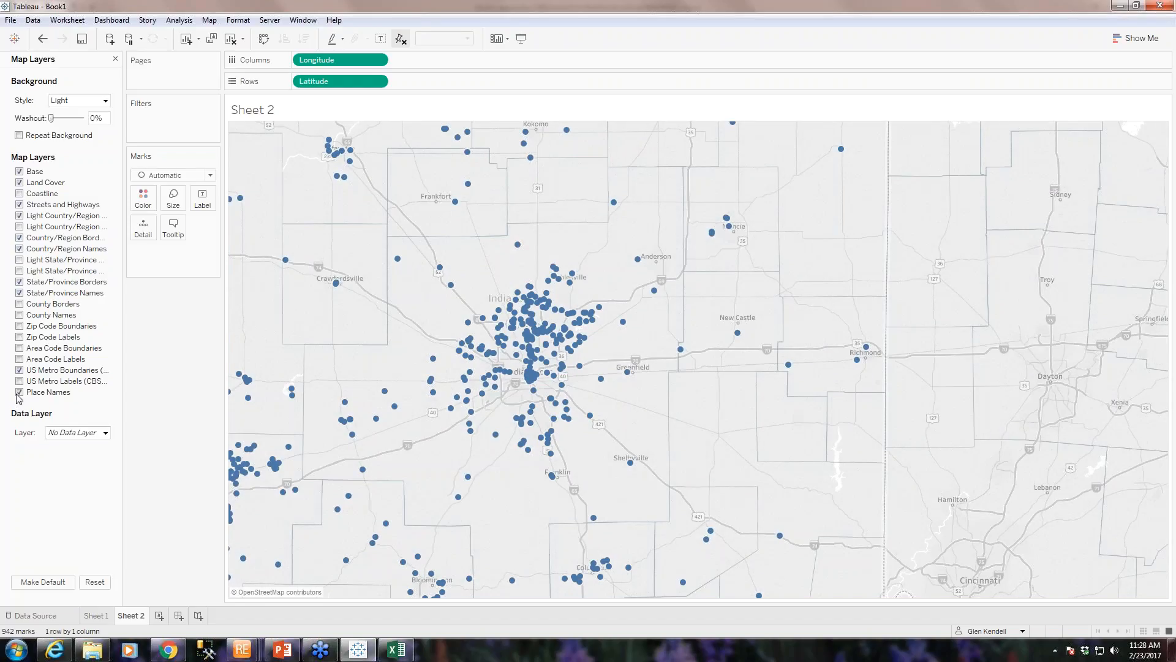
pyautogui.click(19, 282)
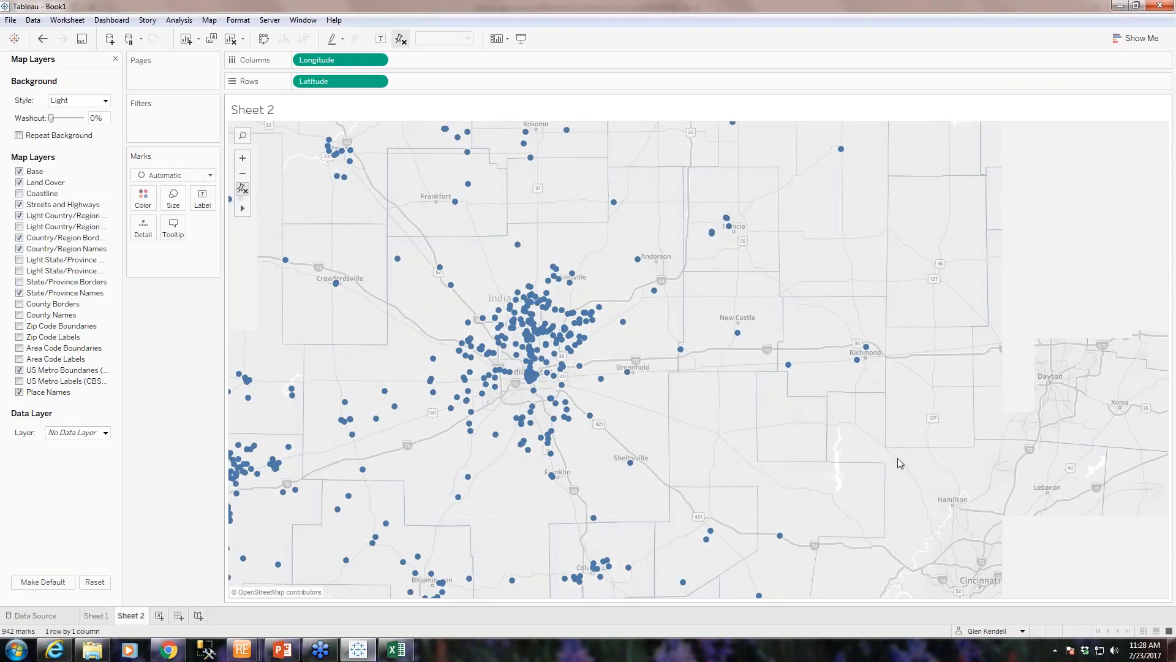
pyautogui.click(20, 371)
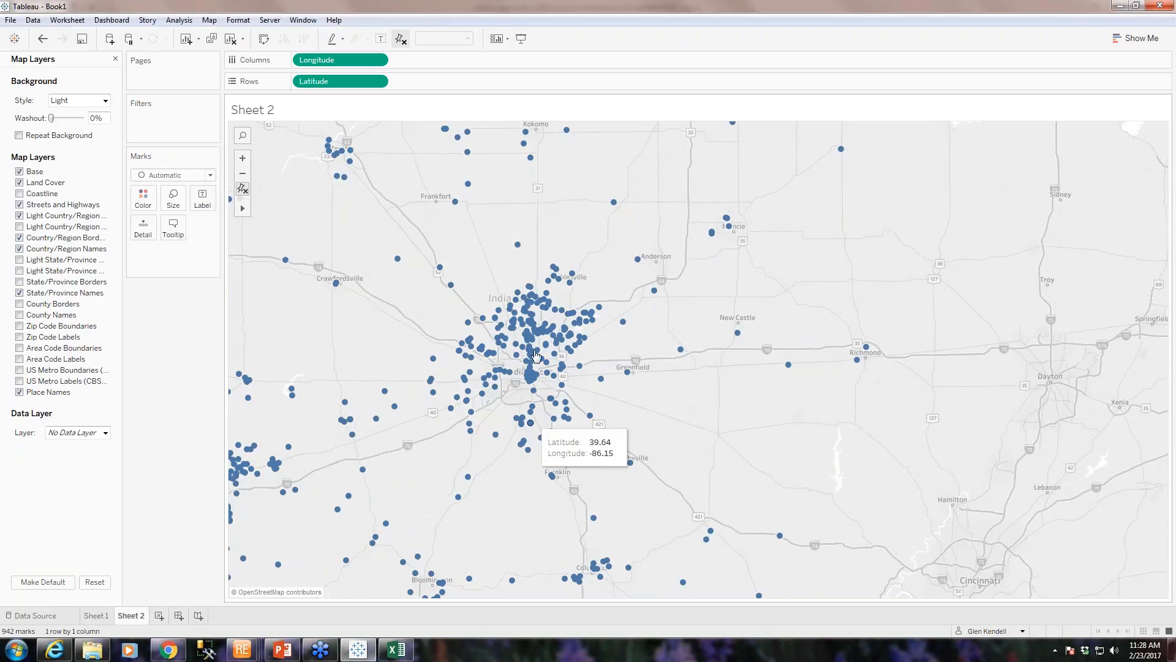
# Focus the map on Indianapolis, try the Dark background style, and set the style to Normal
pyautogui.click(243, 158)
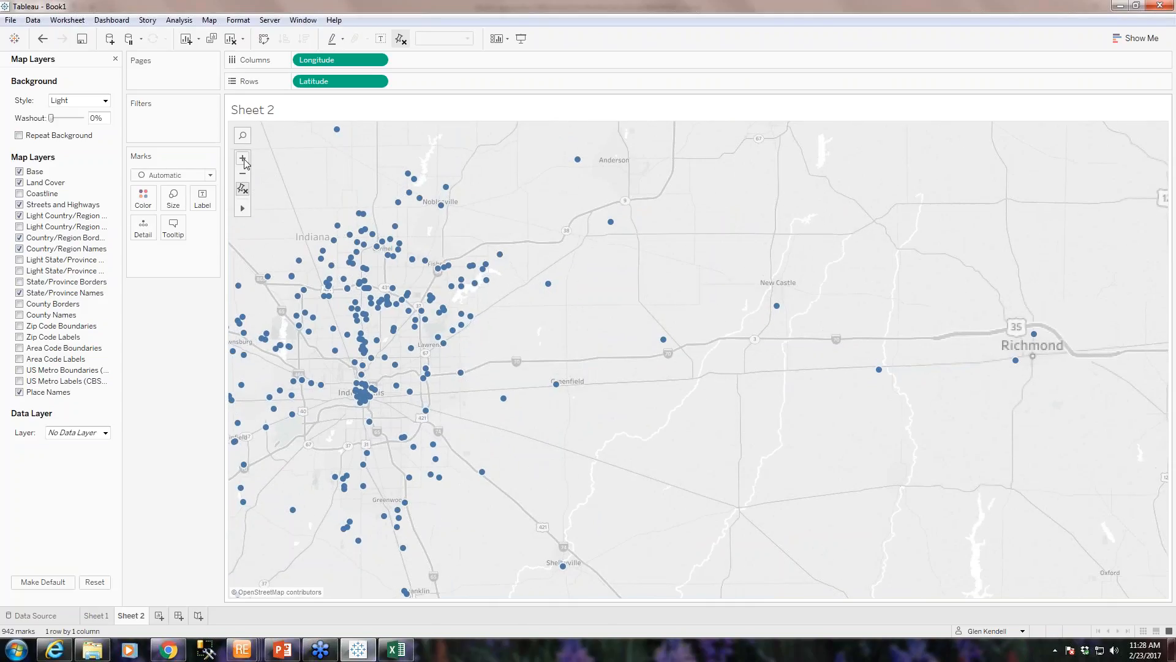
pyautogui.click(243, 159)
pyautogui.moveTo(600, 444); pyautogui.dragTo(963, 402)
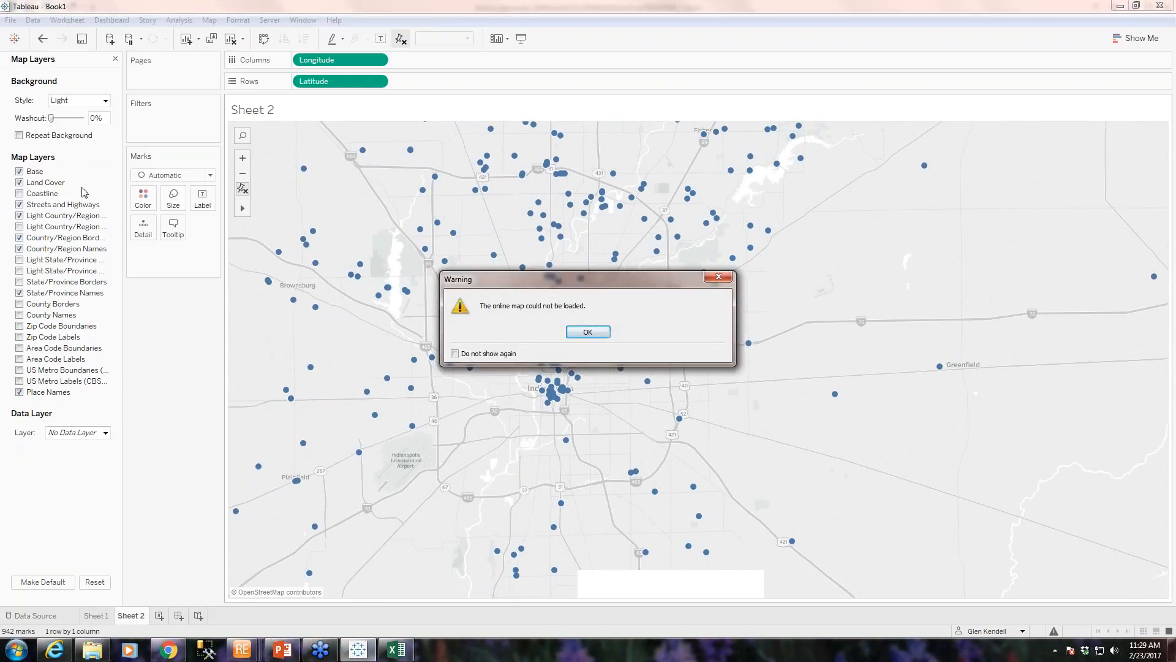
pyautogui.click(588, 332)
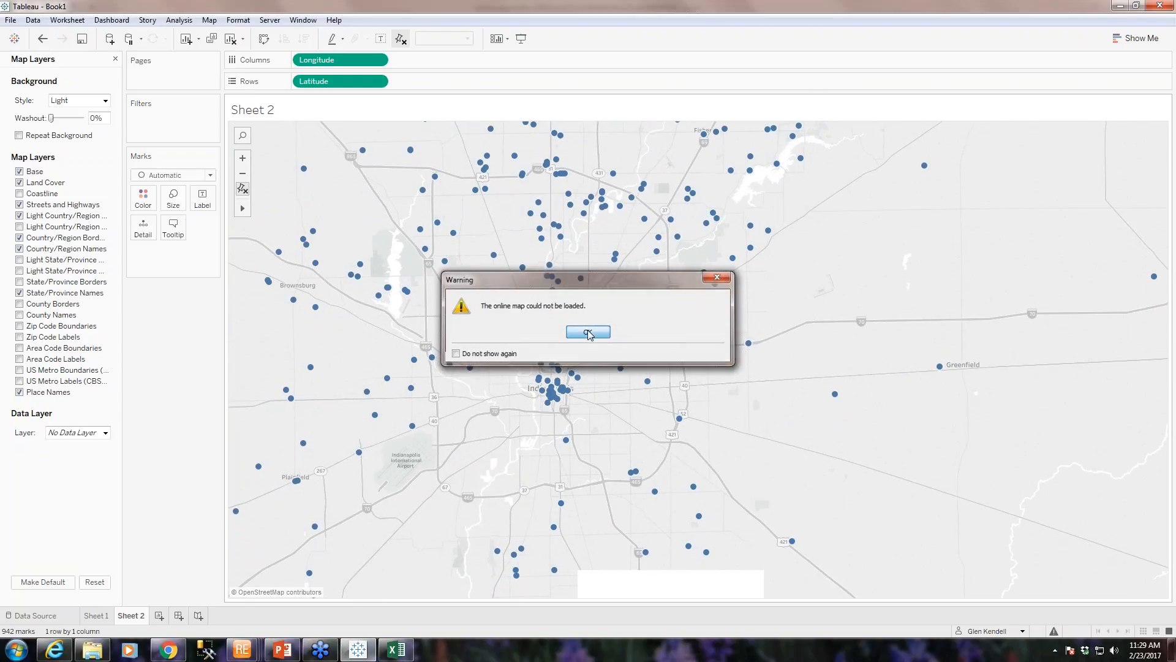
pyautogui.click(105, 100)
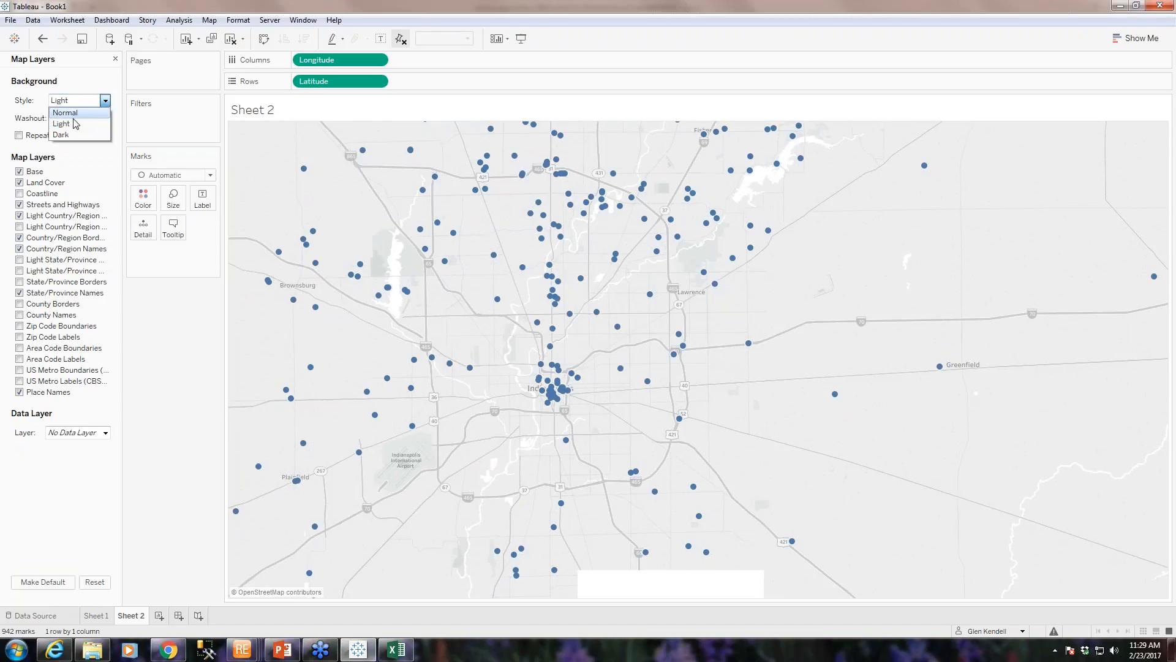
pyautogui.click(69, 135)
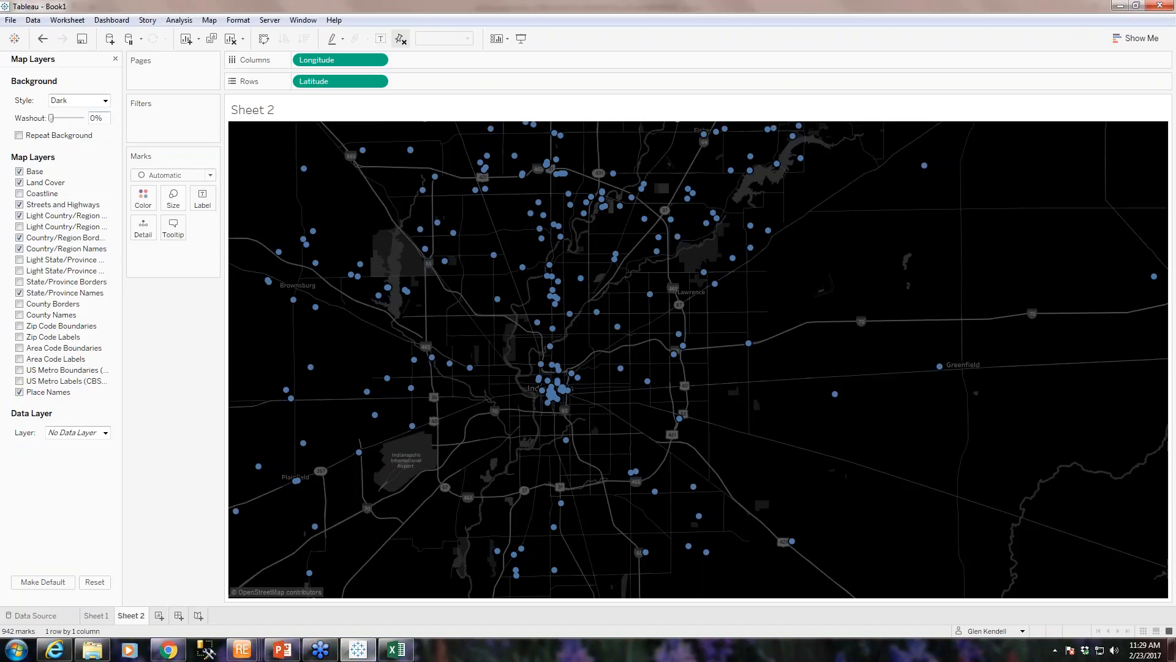
pyautogui.click(104, 101)
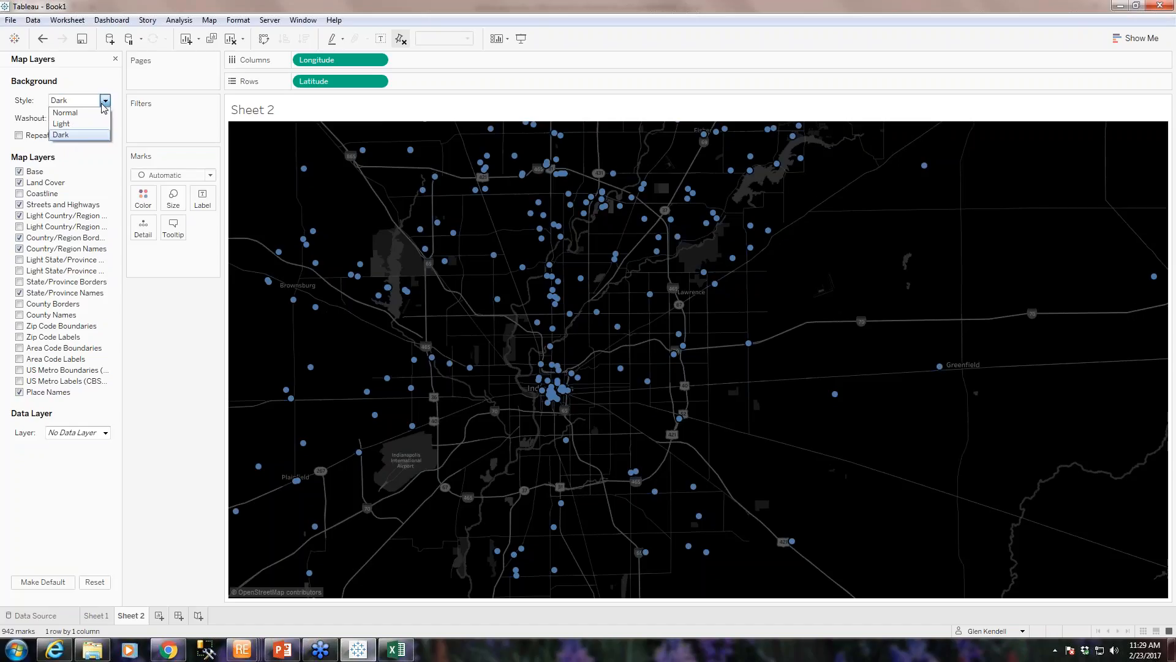
pyautogui.click(68, 113)
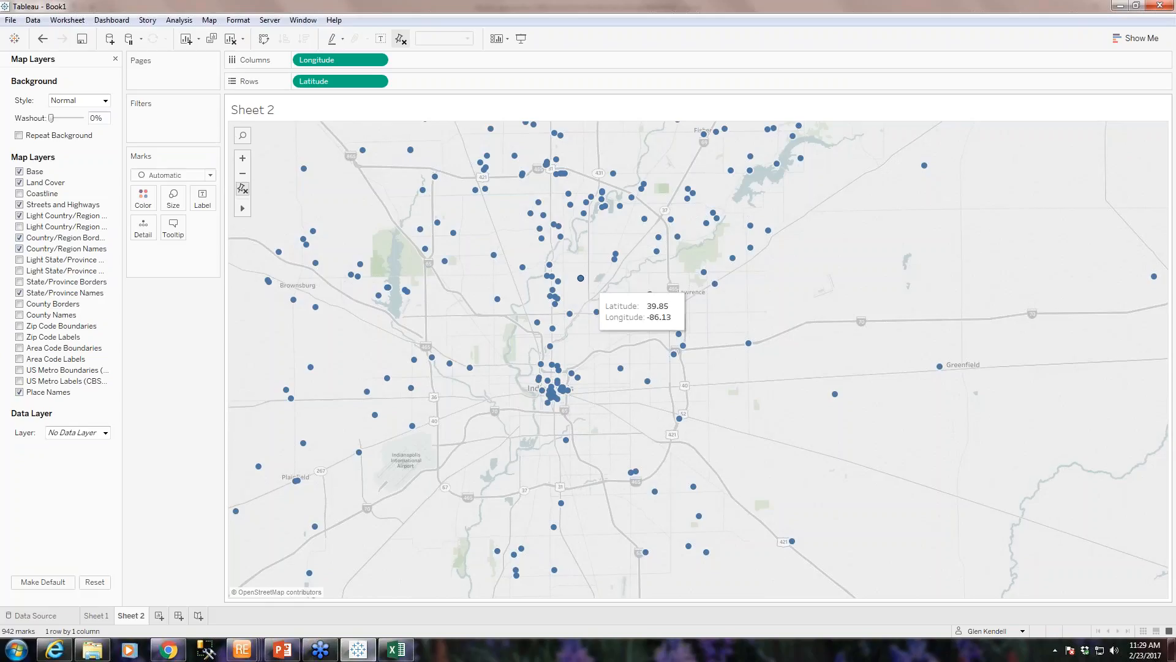
# Close the map layer settings and add the City dimension to the points' tooltip
pyautogui.moveTo(598, 321)
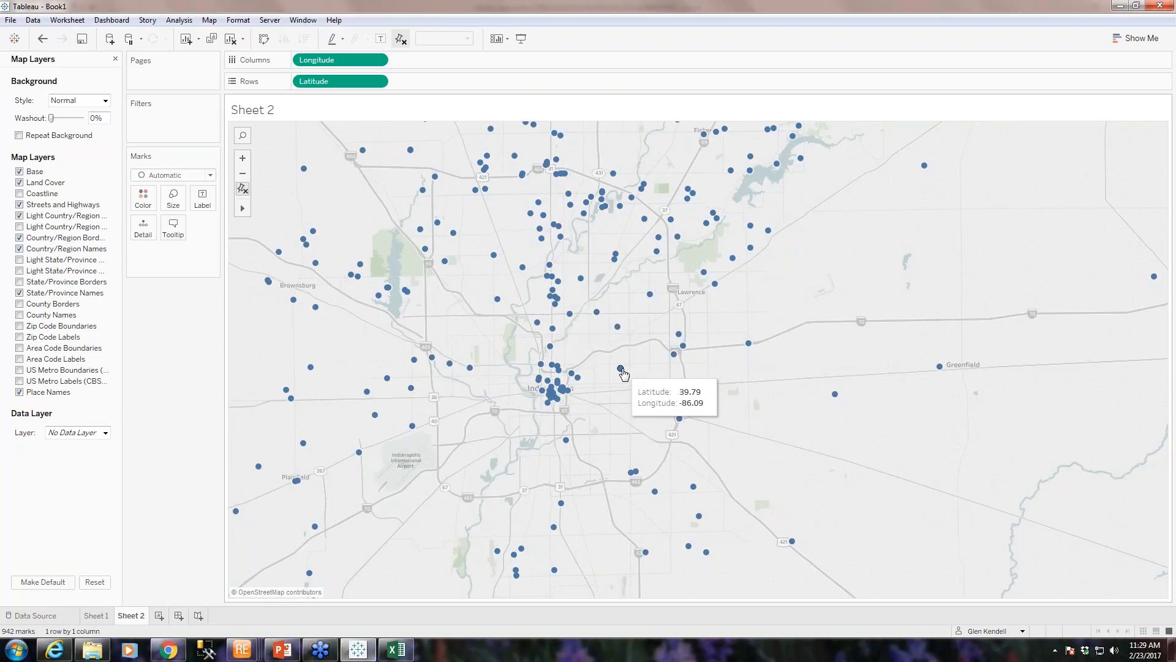
pyautogui.moveTo(648, 381)
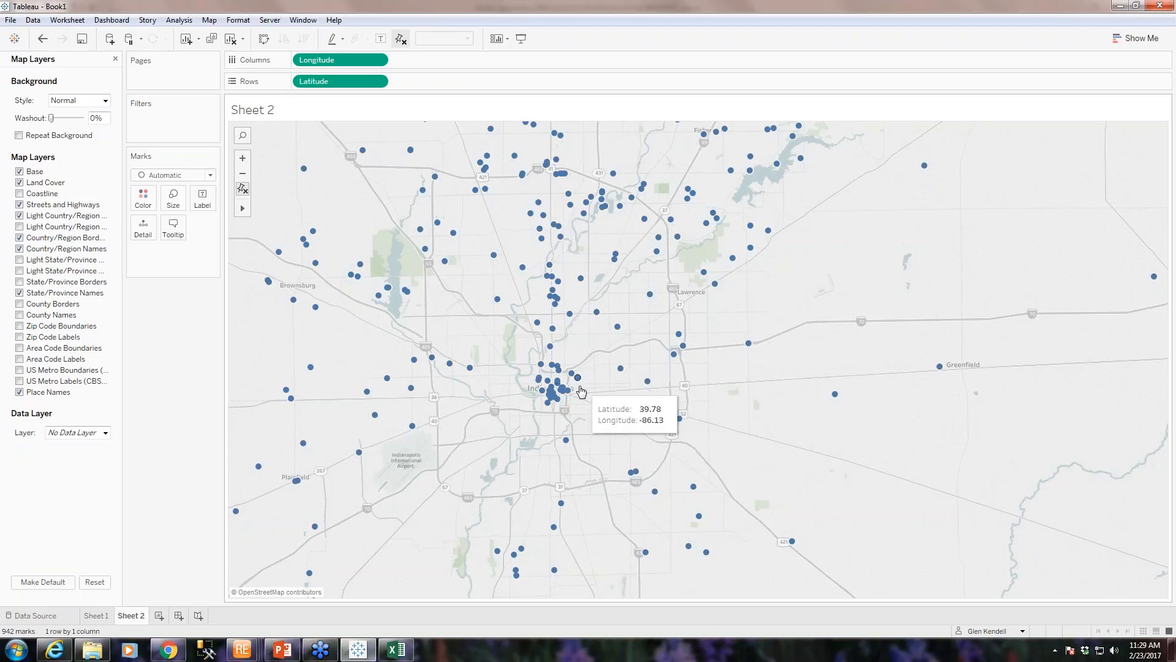
pyautogui.moveTo(561, 394)
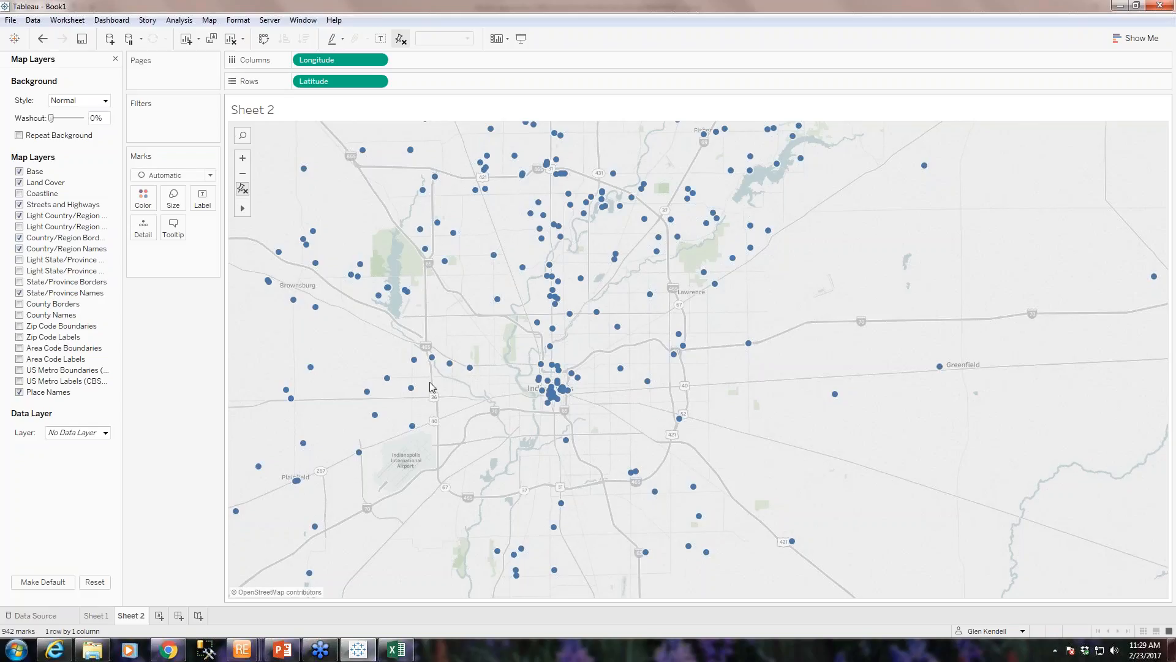
pyautogui.click(115, 59)
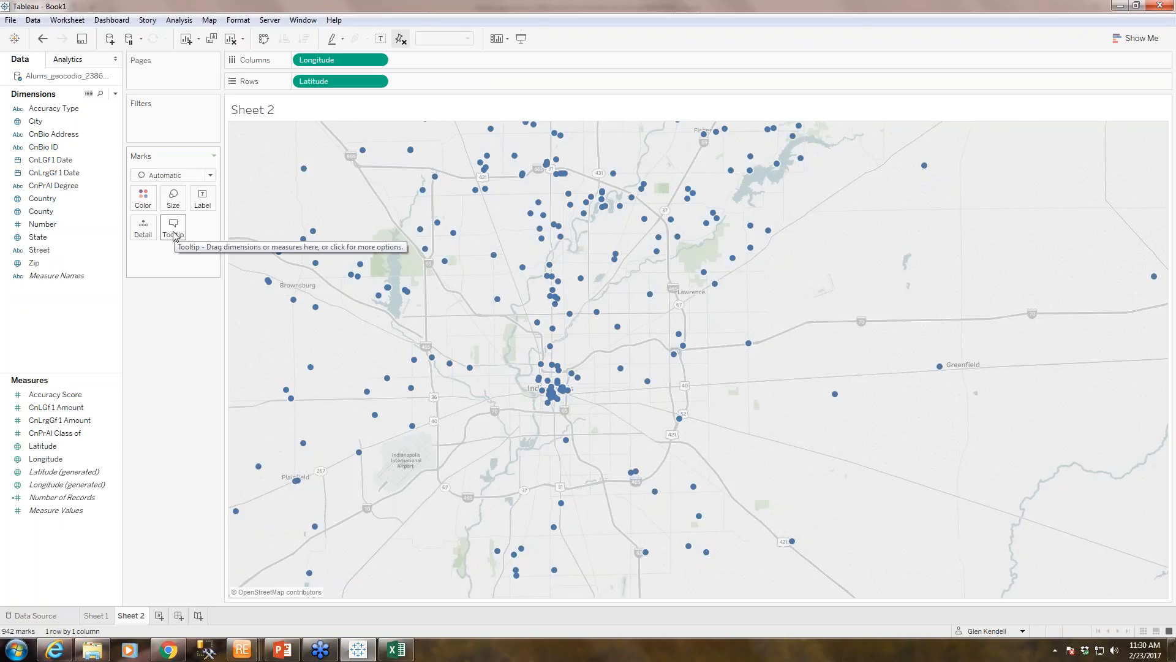
pyautogui.click(34, 123)
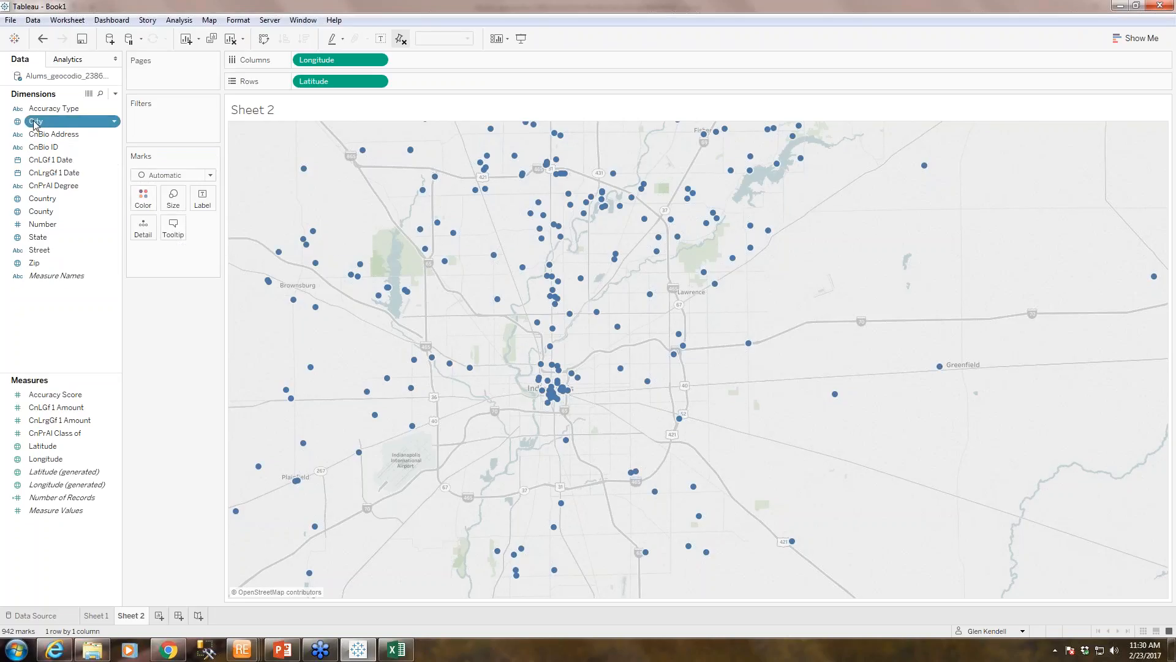
pyautogui.moveTo(35, 123); pyautogui.dragTo(174, 228)
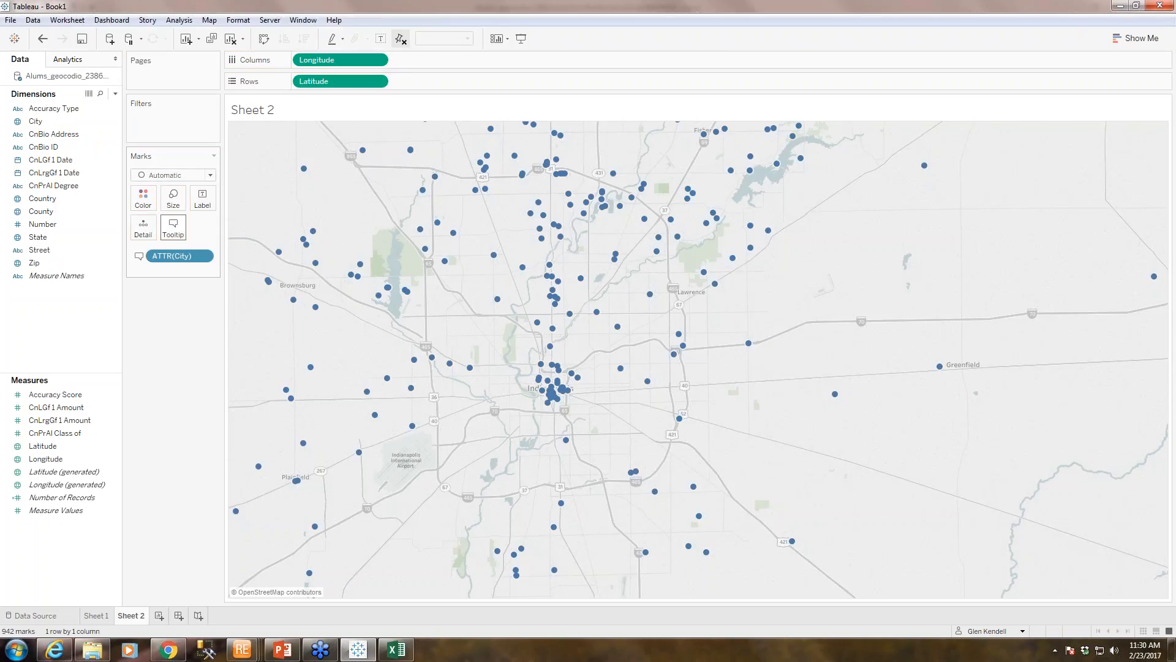
pyautogui.moveTo(541, 367)
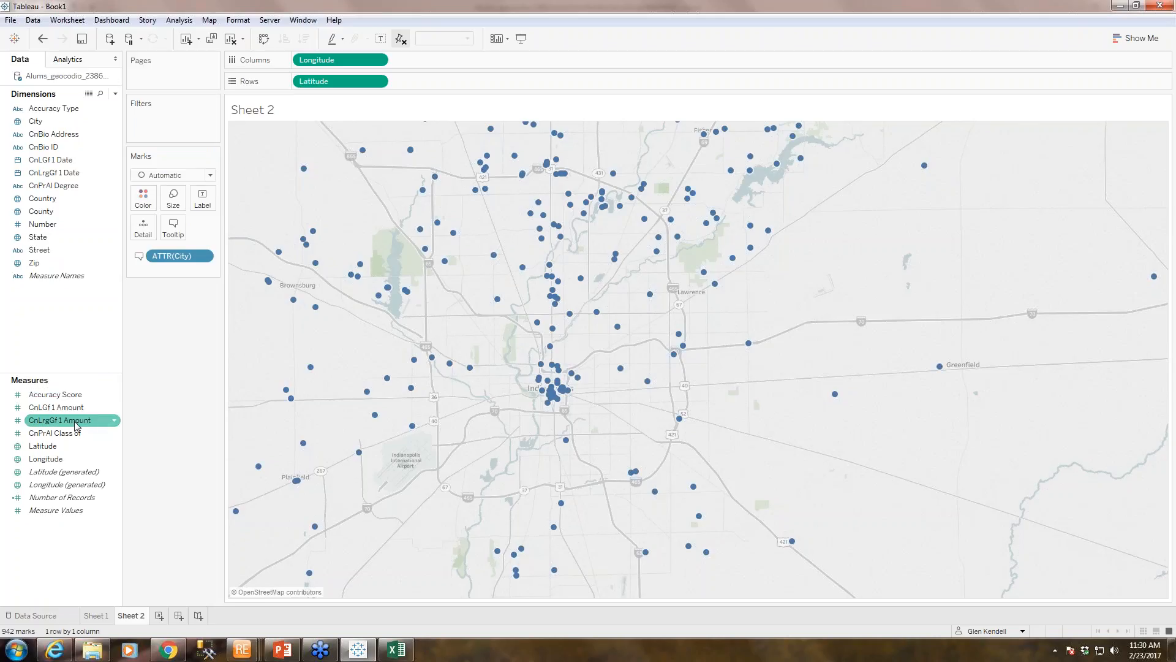
# Add CnLrgGf1 Amount, CnLGf1 Amount, CnLrgGf1 Date and CnLGf1 Date to the points' tooltip
pyautogui.moveTo(74, 425); pyautogui.dragTo(177, 229)
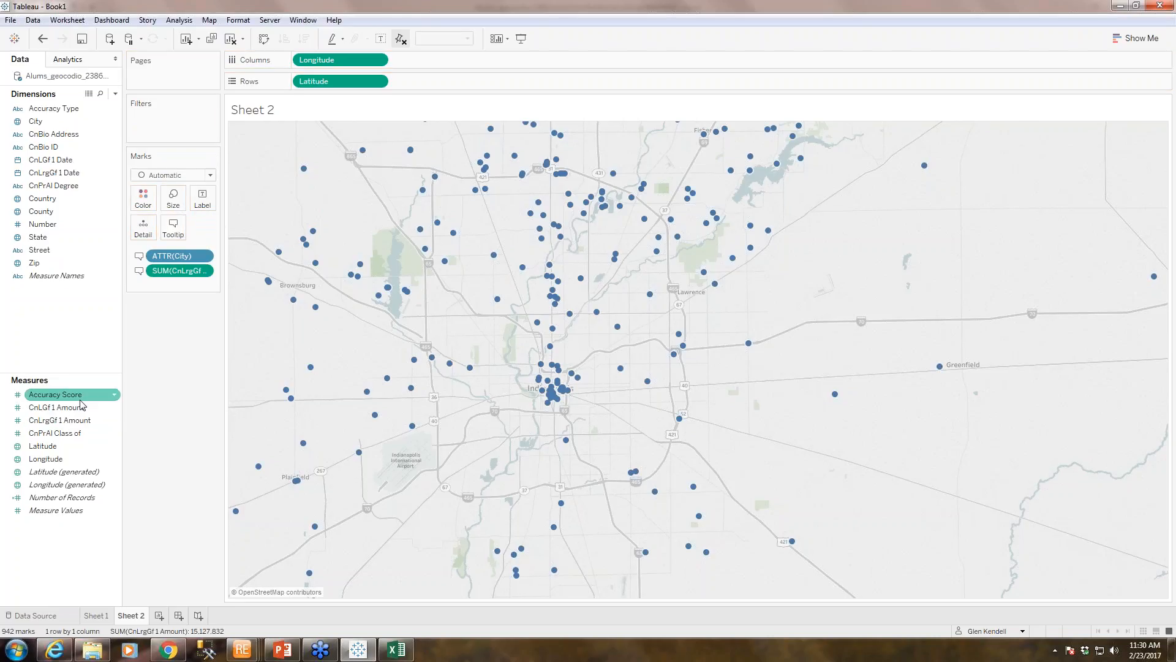
pyautogui.moveTo(78, 410); pyautogui.dragTo(177, 233)
pyautogui.click(61, 161)
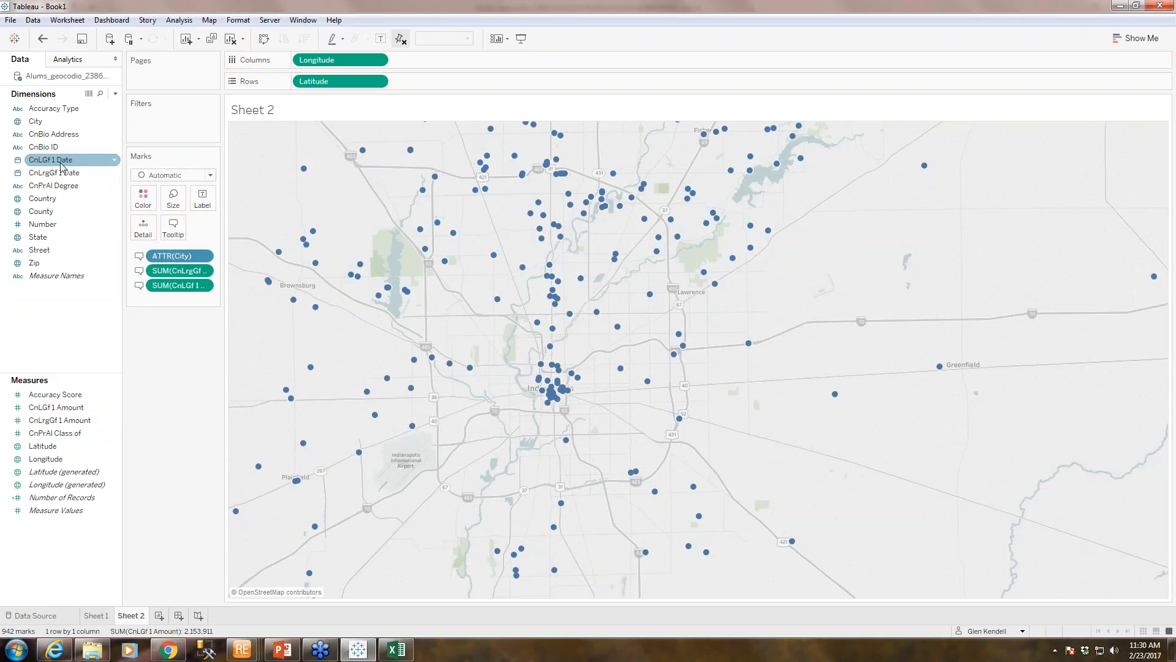
pyautogui.moveTo(61, 171); pyautogui.dragTo(173, 230)
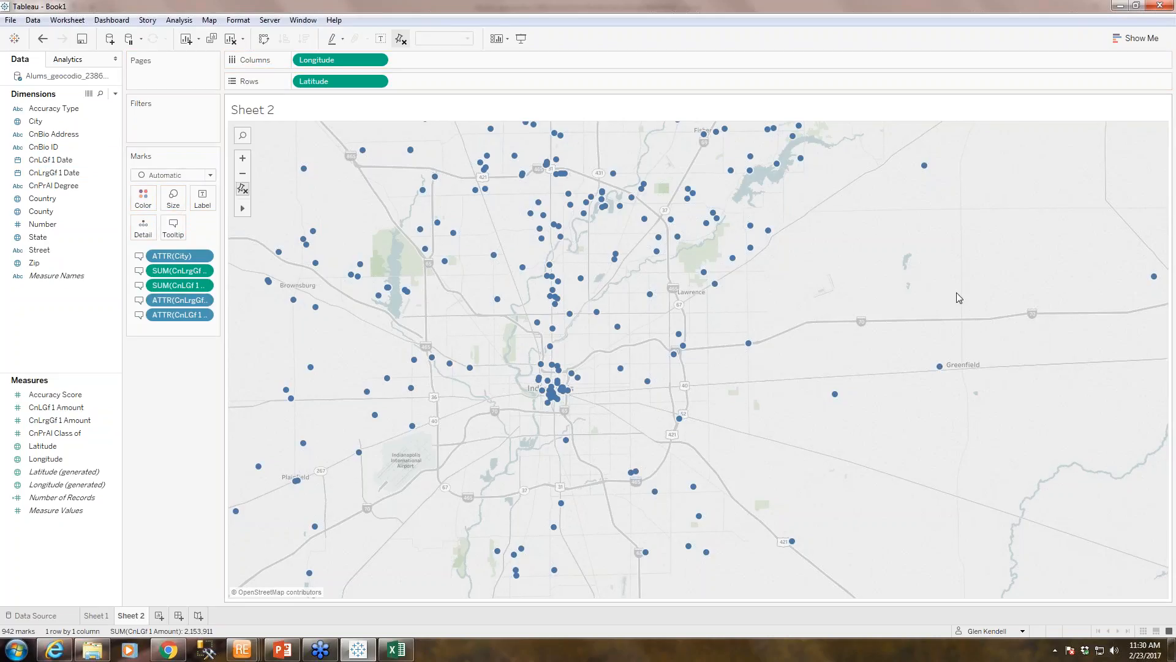
# Review the tooltip template without changing it, and inspect the details shown for a donor point west of downtown Indianapolis
pyautogui.moveTo(536, 326)
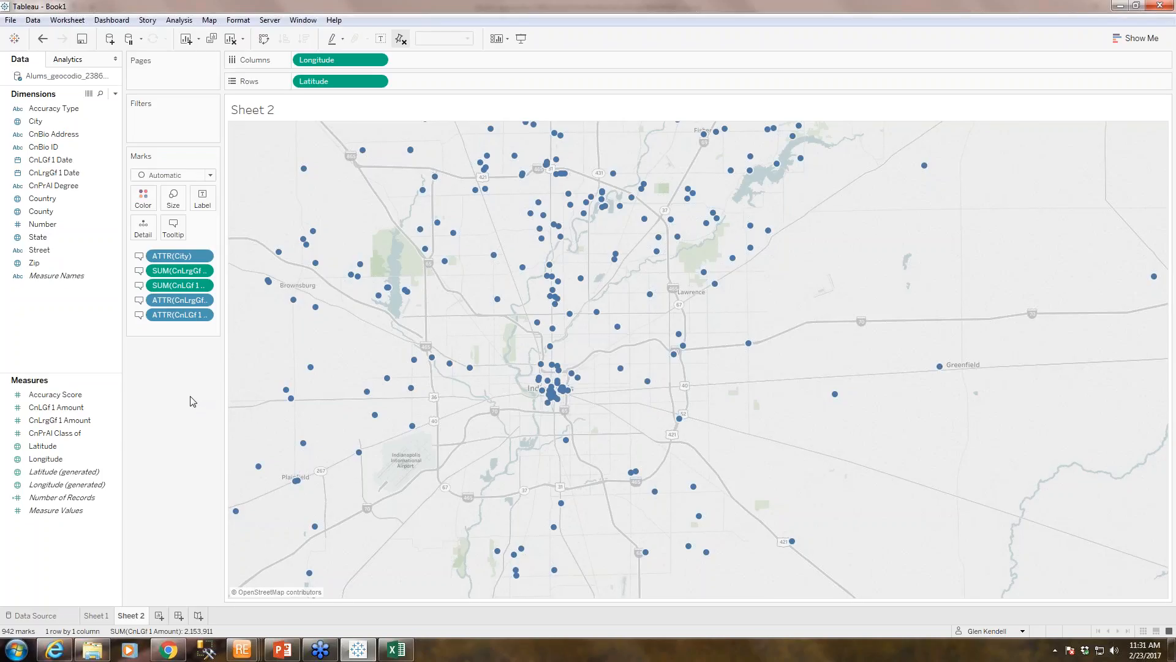
pyautogui.click(175, 232)
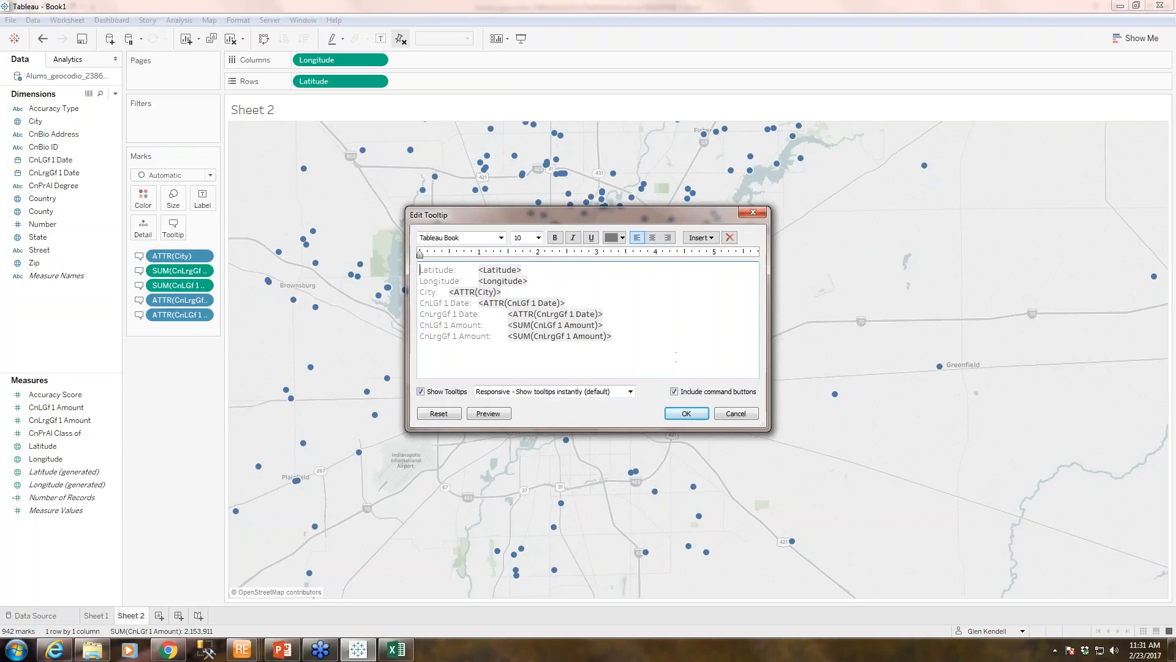
pyautogui.click(737, 414)
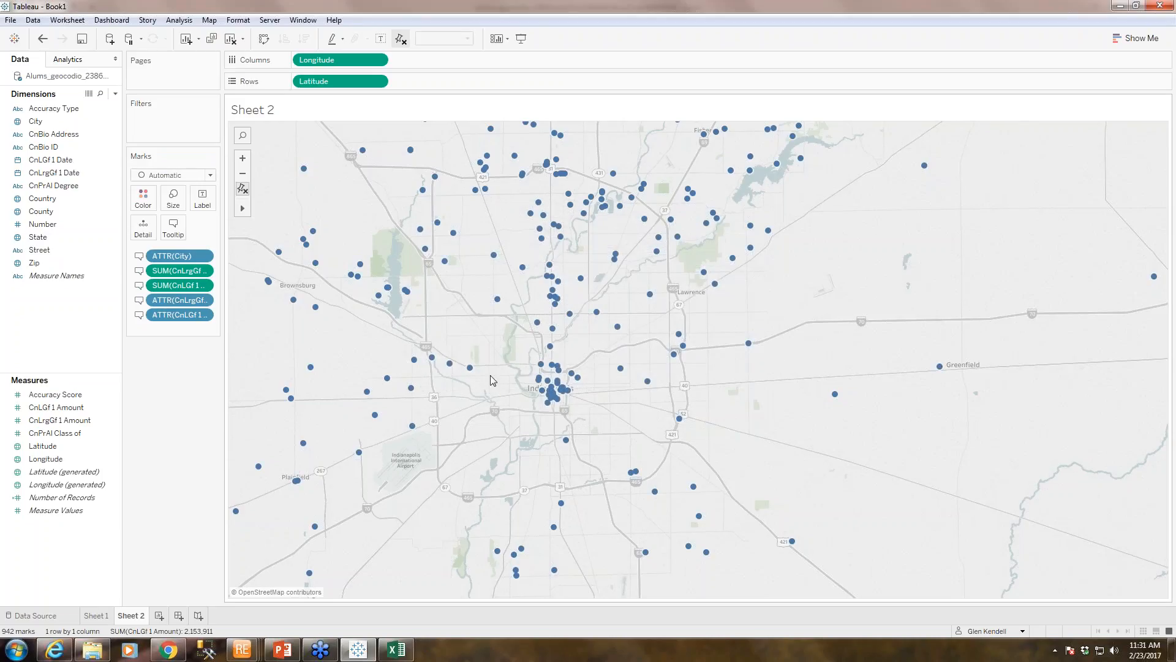
pyautogui.moveTo(470, 370)
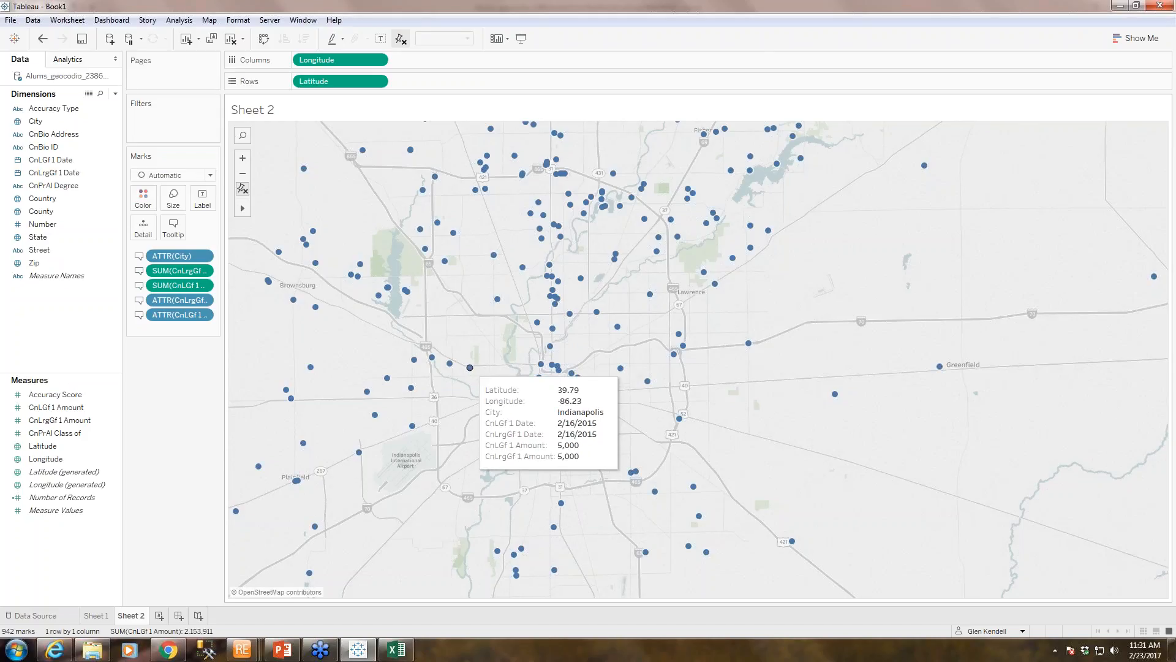
# Remove the Latitude and Longitude lines from the tooltip text so that it starts with the City line
pyautogui.click(173, 229)
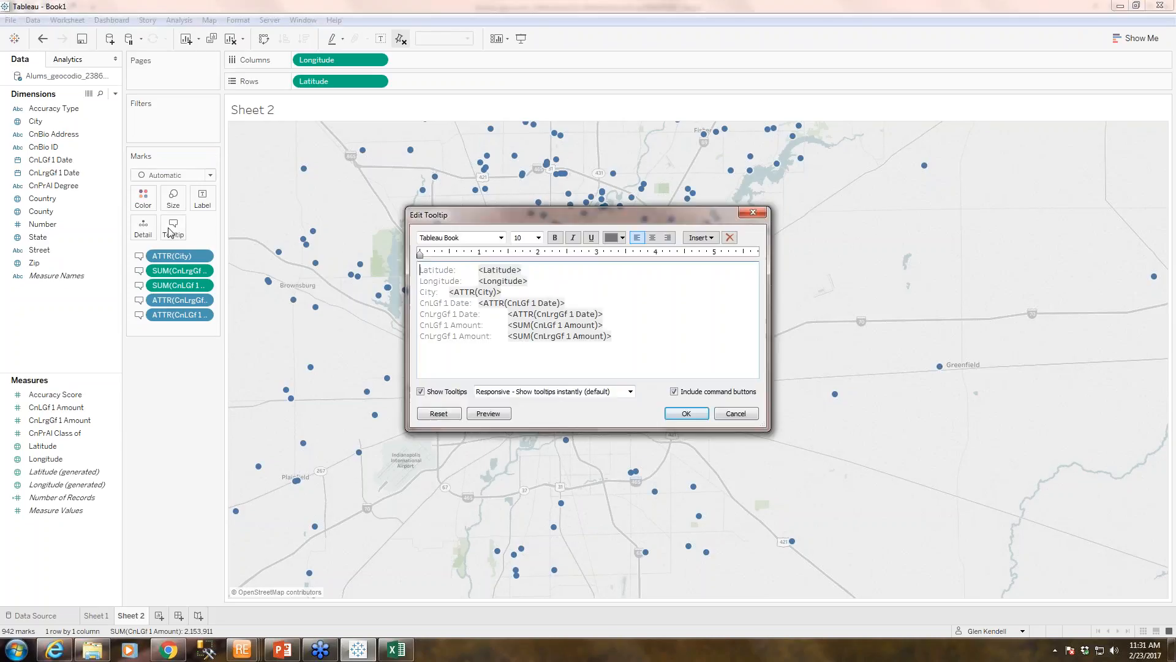
pyautogui.click(538, 282)
pyautogui.moveTo(538, 281); pyautogui.dragTo(420, 269)
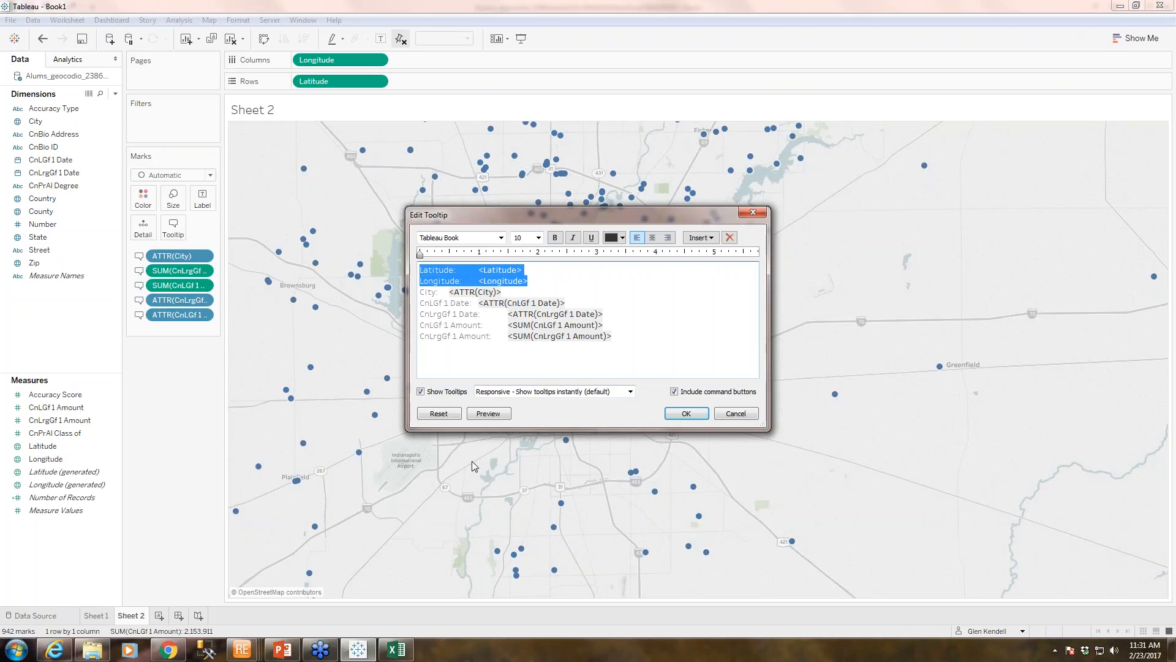
pyautogui.press('Delete')
pyautogui.press('Delete')
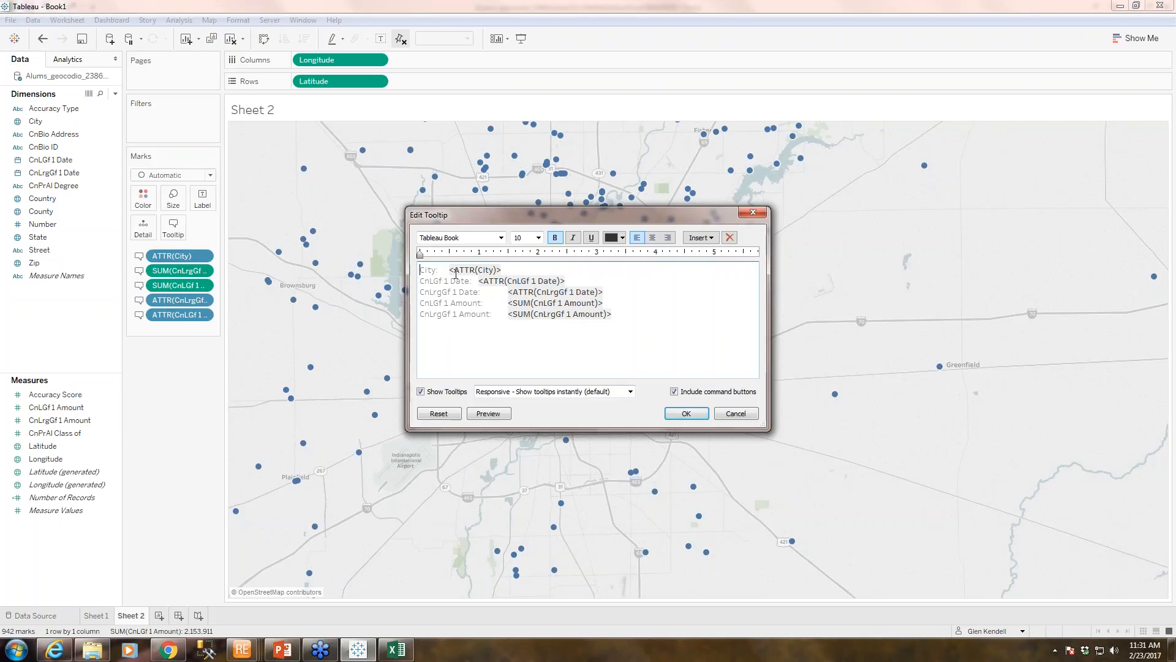
# Remove the "City:" label from the tooltip's first line and set the City field's font size to 18
pyautogui.moveTo(450, 270); pyautogui.dragTo(405, 269)
pyautogui.press('BackSpace')
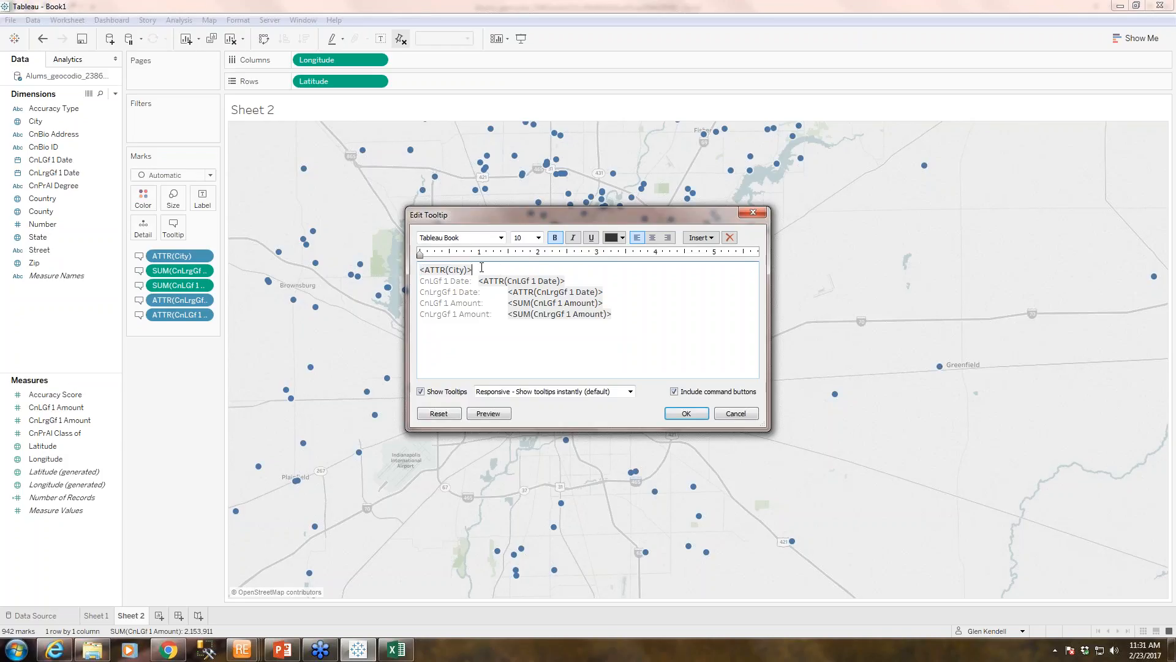
pyautogui.hotkey('shift', 'Home')
pyautogui.click(538, 237)
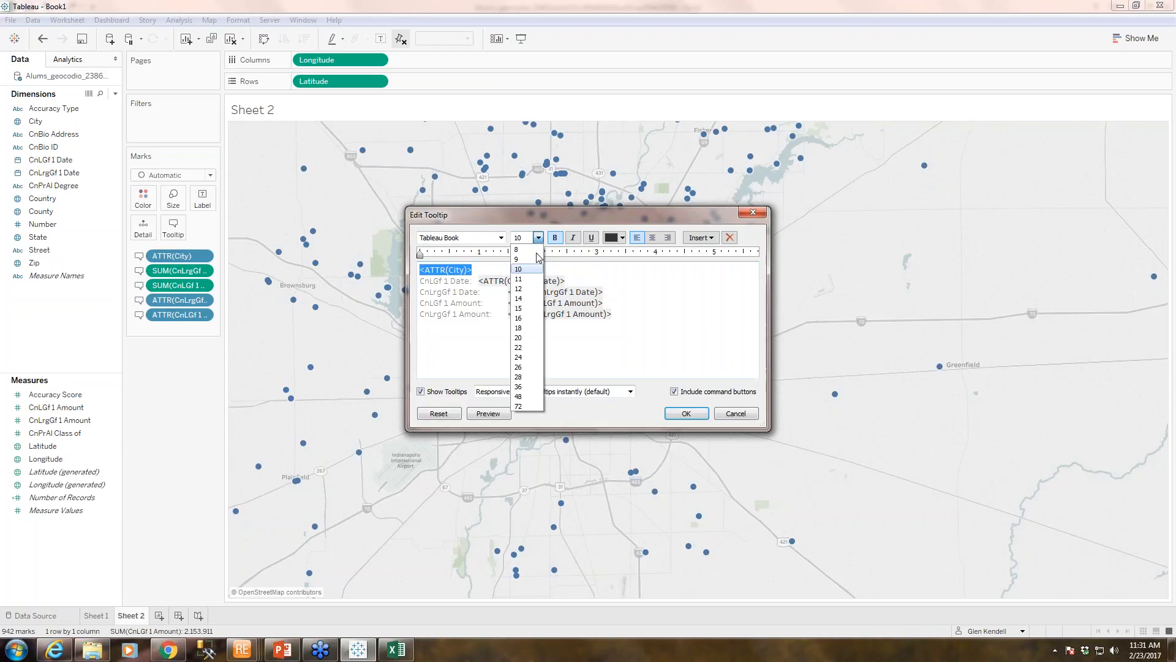
pyautogui.click(526, 331)
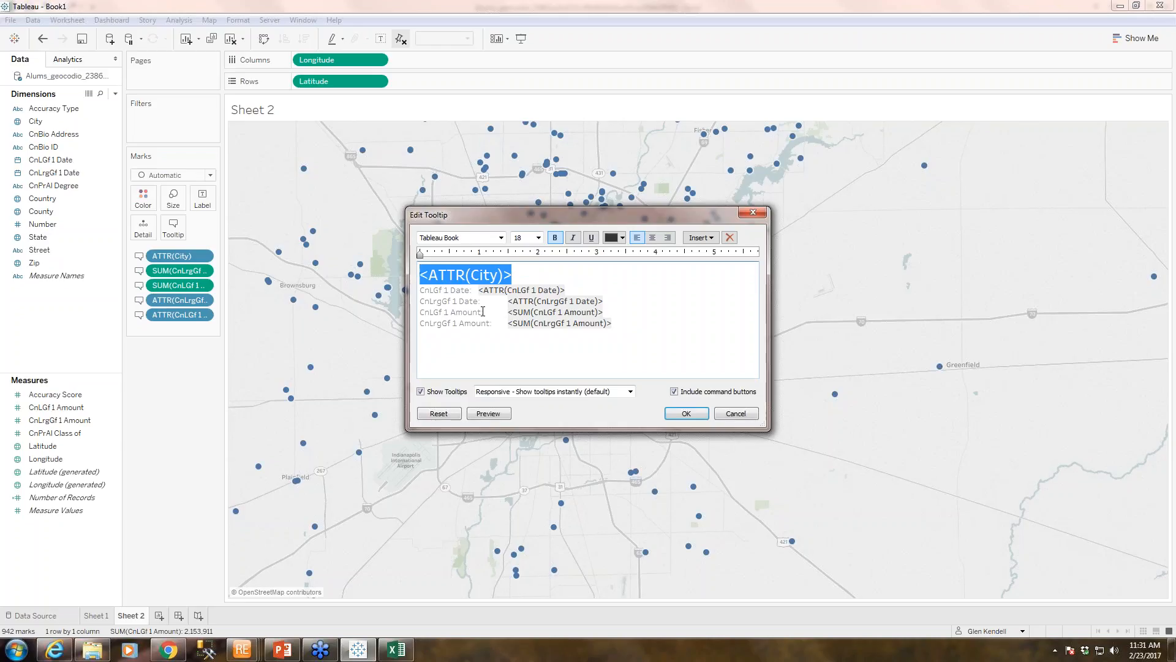
# Replace the CnLrgGf1 Amount label in the tooltip with "Largest Gift"
pyautogui.moveTo(483, 313); pyautogui.dragTo(411, 325)
pyautogui.click(469, 339)
pyautogui.write('L')
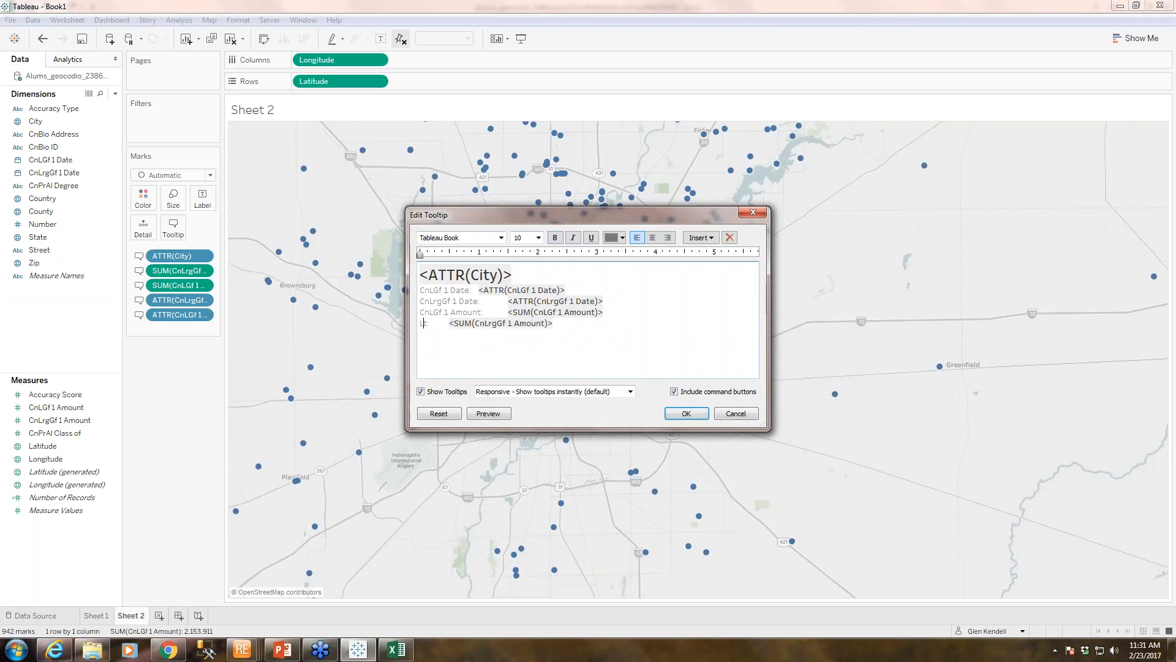
pyautogui.write('argest Gift')
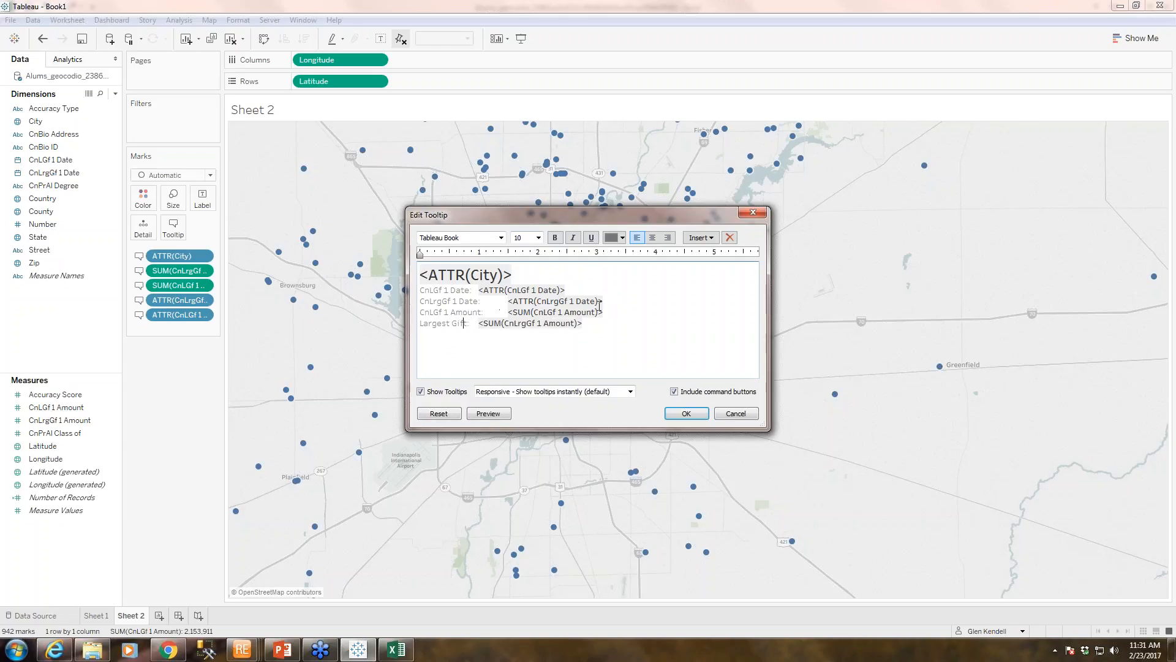
# Move the CnLrgGf1 Date field without its label into parentheses after the largest gift amount, and put a $ before that amount
pyautogui.moveTo(600, 301); pyautogui.dragTo(419, 301)
pyautogui.hotkey('ctrl', 'c')
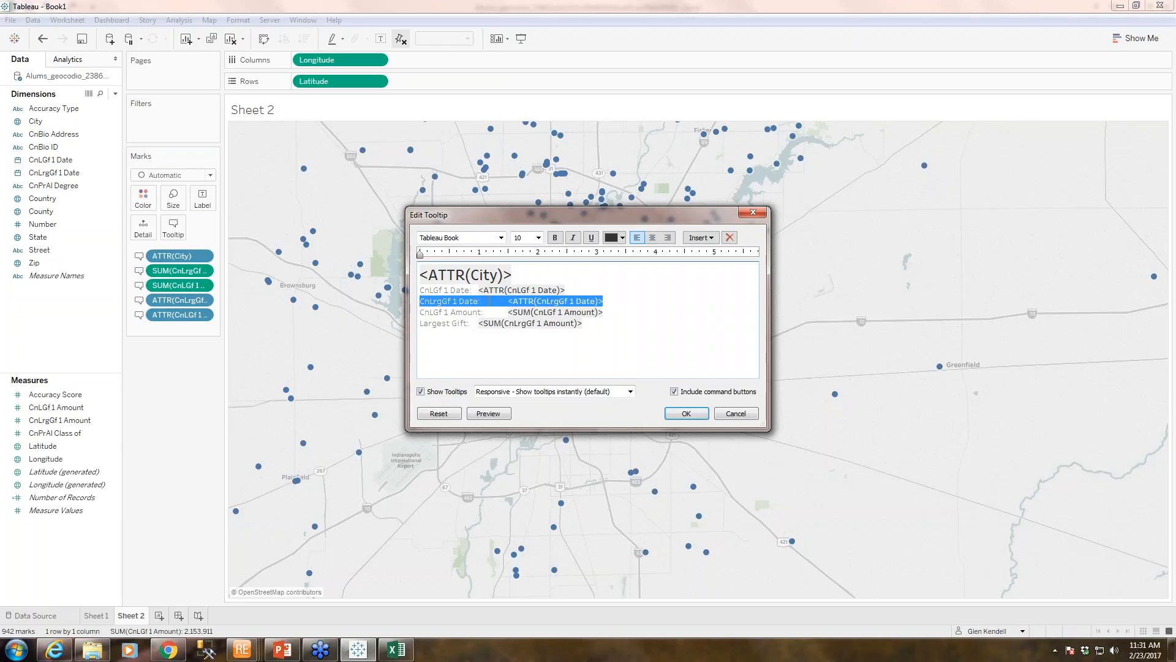
pyautogui.press('Delete')
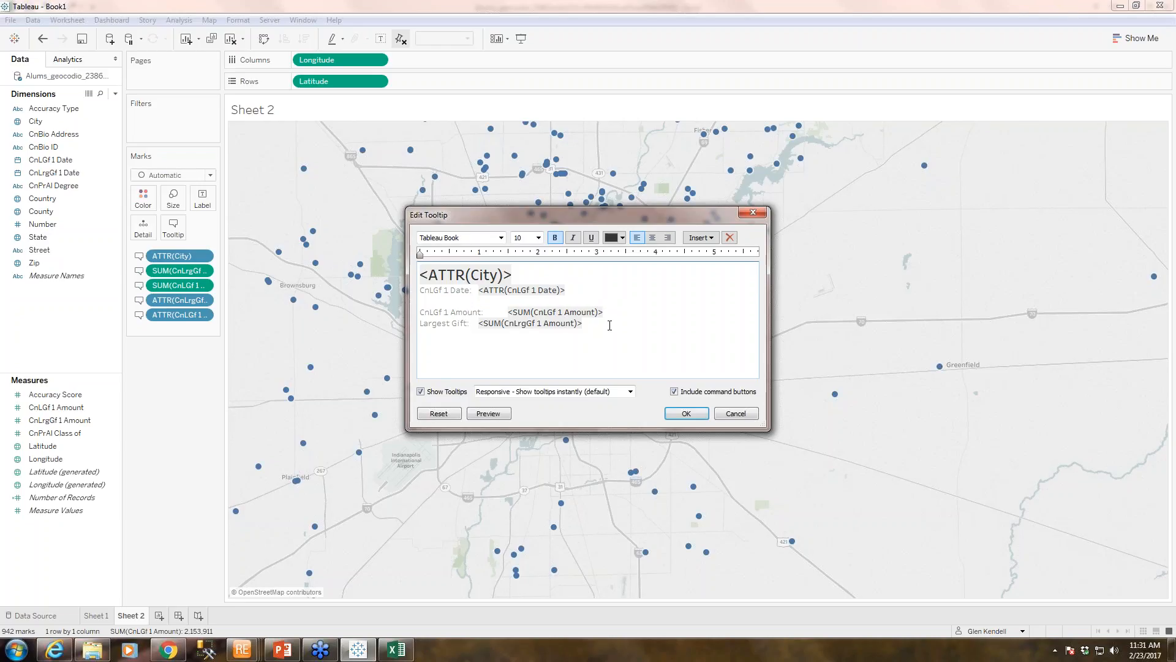
pyautogui.write('()')
pyautogui.hotkey('ctrl', 'v')
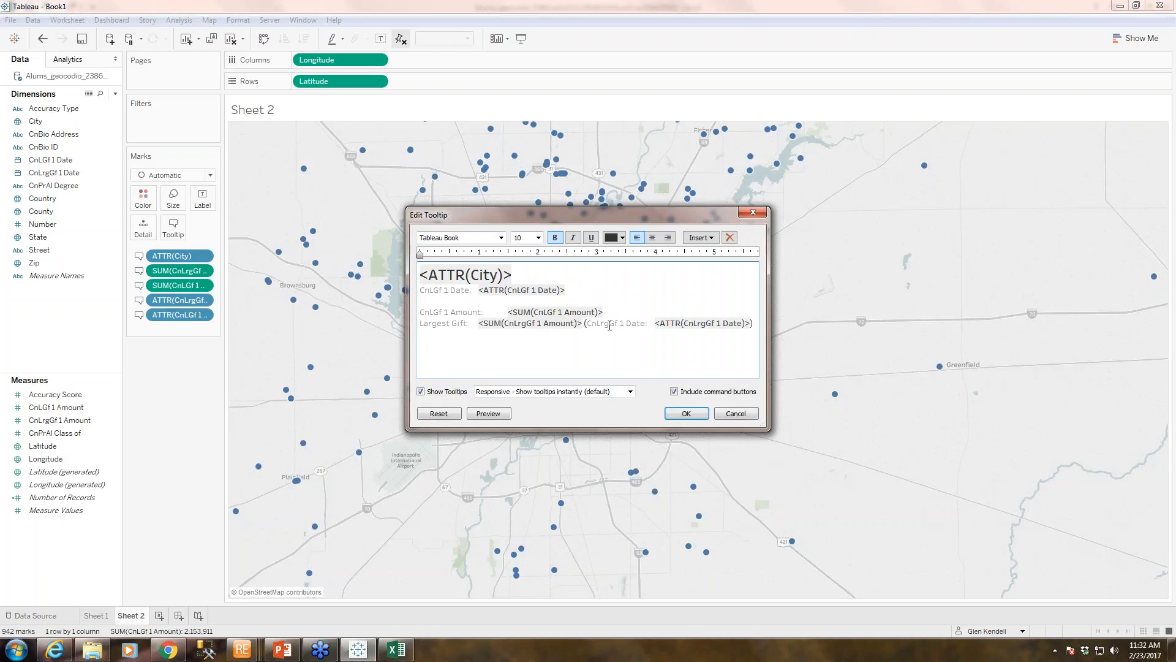
pyautogui.moveTo(654, 327); pyautogui.dragTo(592, 325)
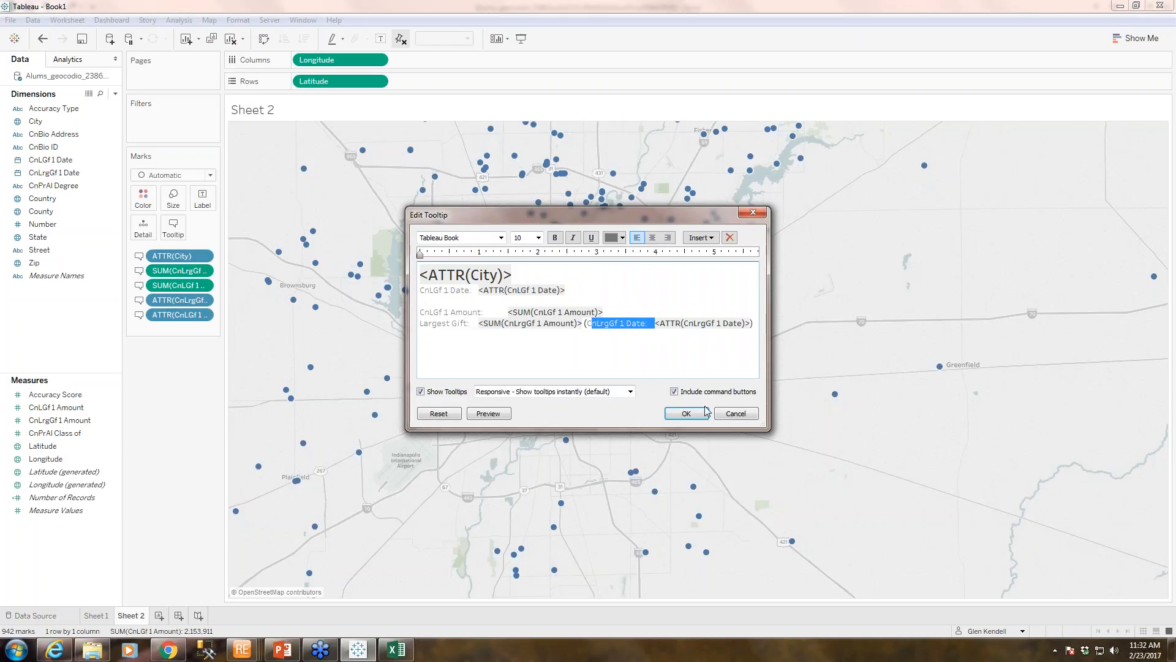
pyautogui.press('Delete')
pyautogui.press('BackSpace')
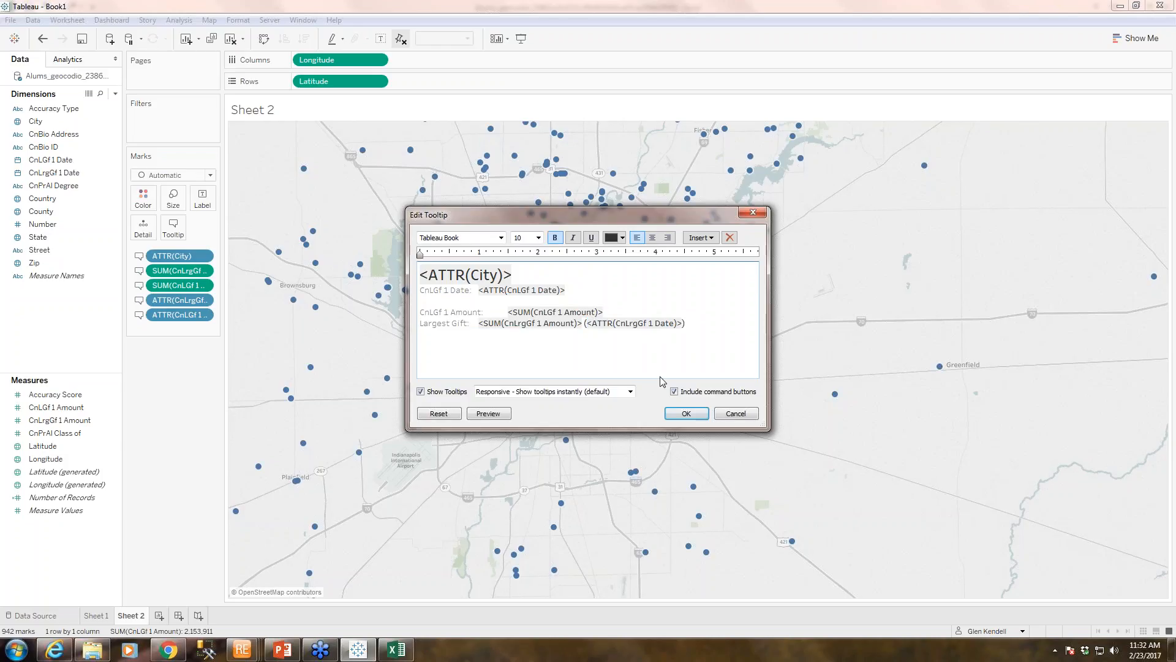
pyautogui.click(481, 312)
pyautogui.write('$')
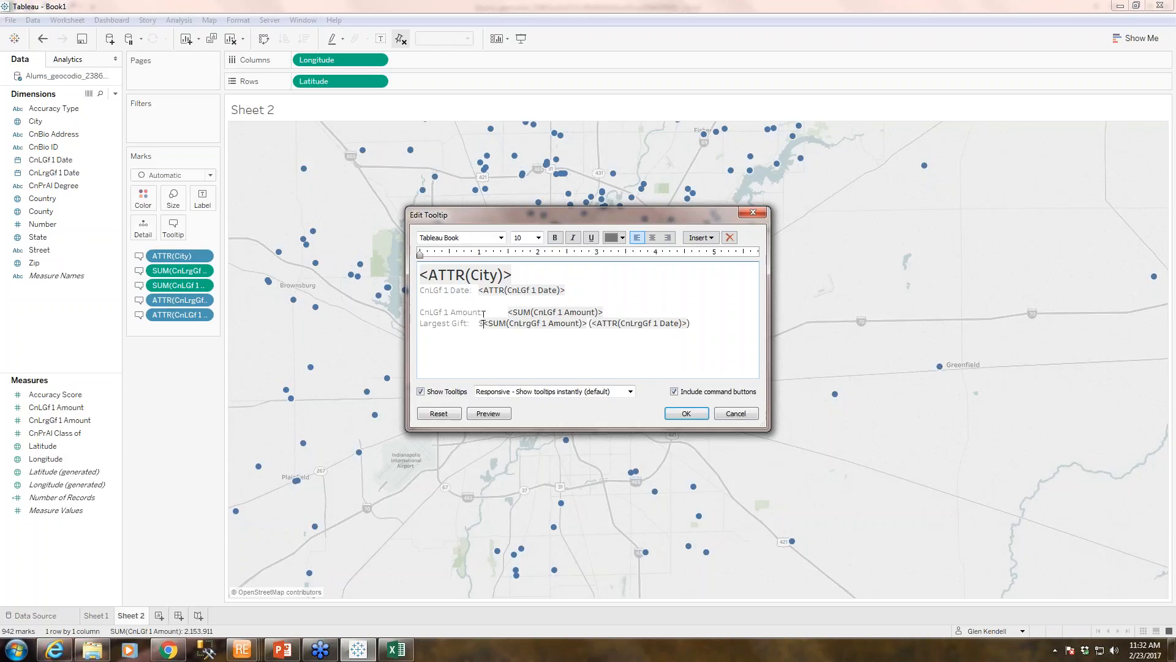
# Replace the CnLGf1 Amount label in the tooltip with "Last Gift:"
pyautogui.moveTo(483, 312); pyautogui.dragTo(413, 314)
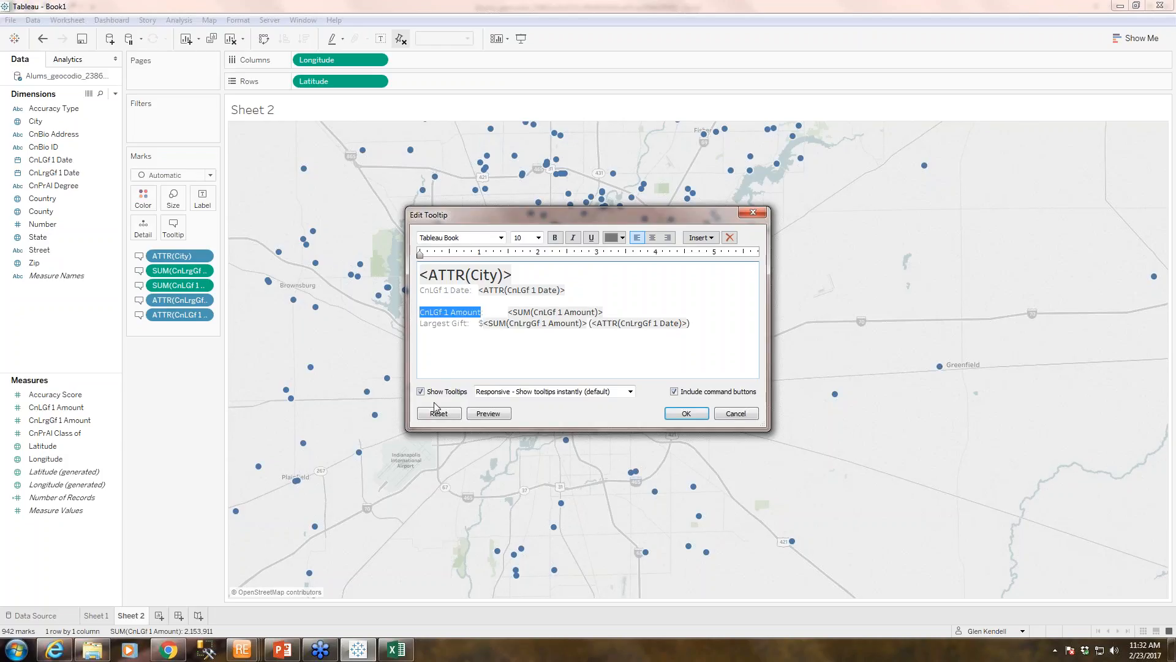
pyautogui.write('Lasat')
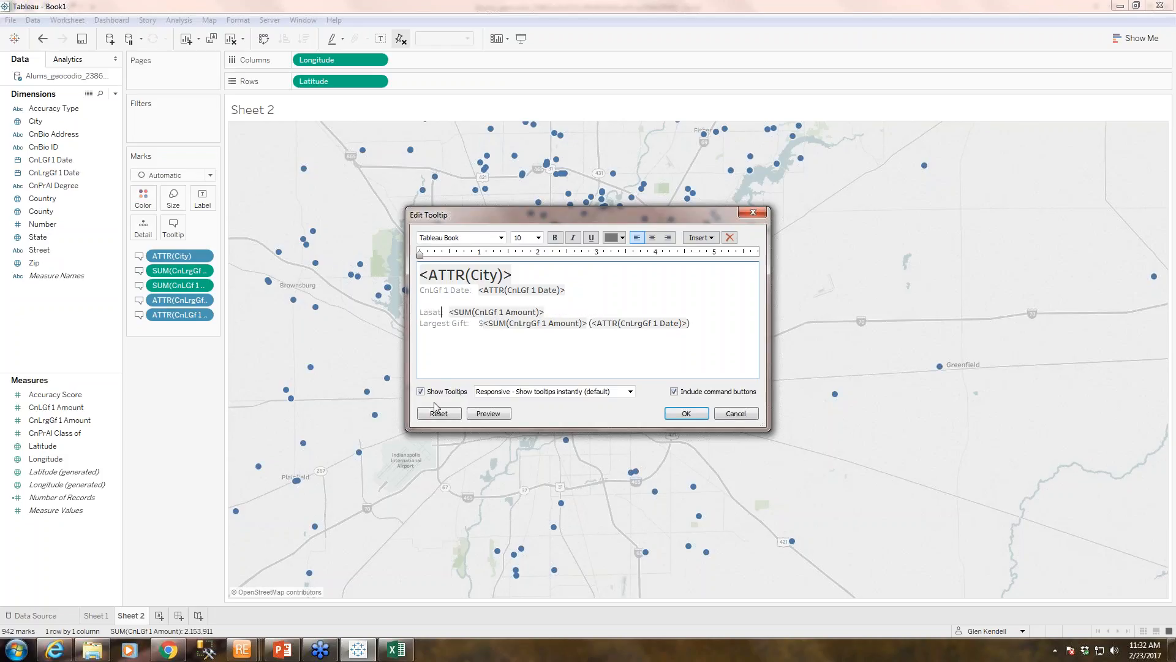
pyautogui.press('BackSpace')
pyautogui.press('BackSpace')
pyautogui.write('t Gift:')
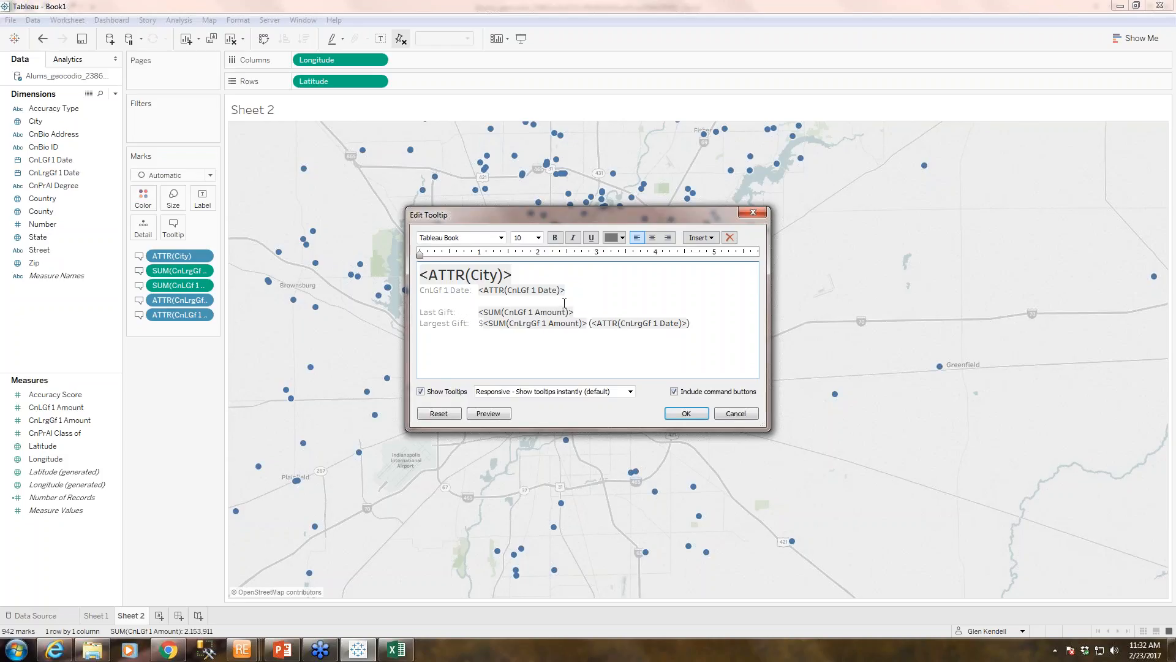
# Move the CnLGf1 Date field without its label into parentheses after the last gift amount, and put a $ before that amount
pyautogui.moveTo(565, 291); pyautogui.dragTo(401, 294)
pyautogui.hotkey('ctrl', 'c')
pyautogui.press('Delete')
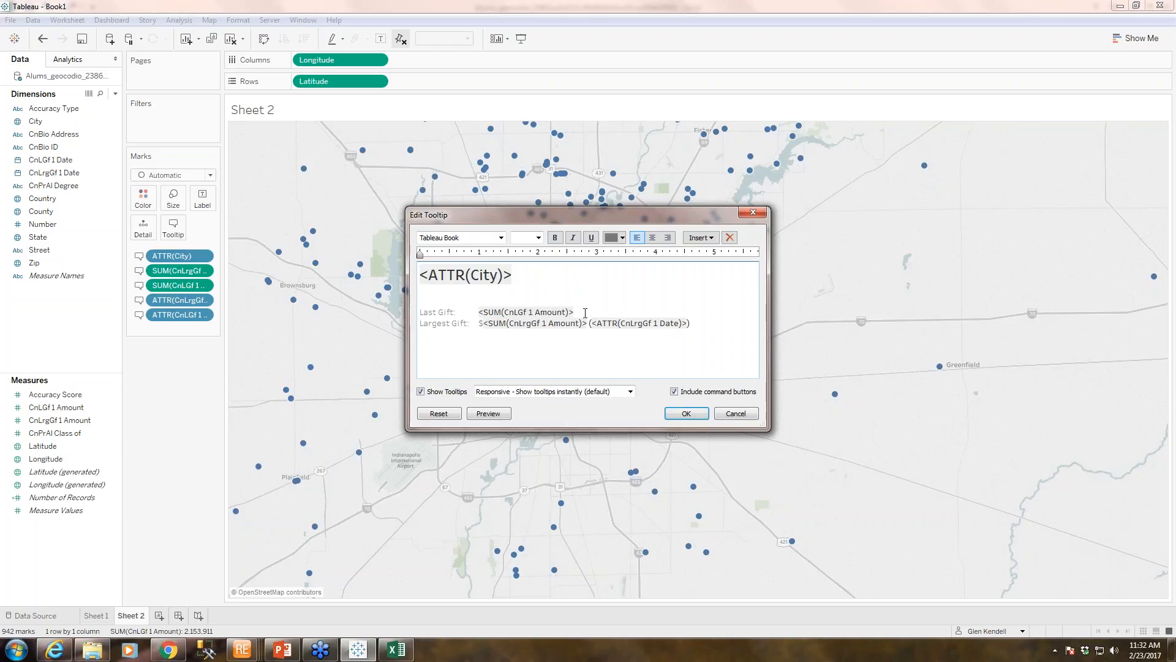
pyautogui.click(585, 313)
pyautogui.write('(')
pyautogui.hotkey('ctrl', 'v')
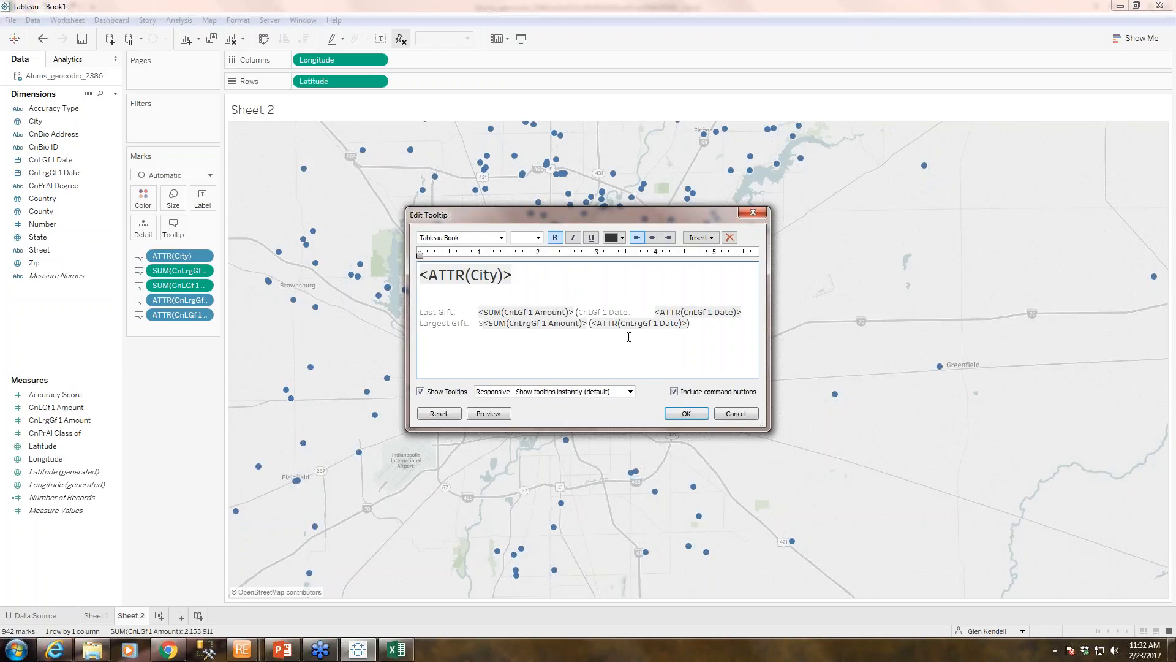
pyautogui.write(')')
pyautogui.moveTo(655, 312); pyautogui.dragTo(585, 310)
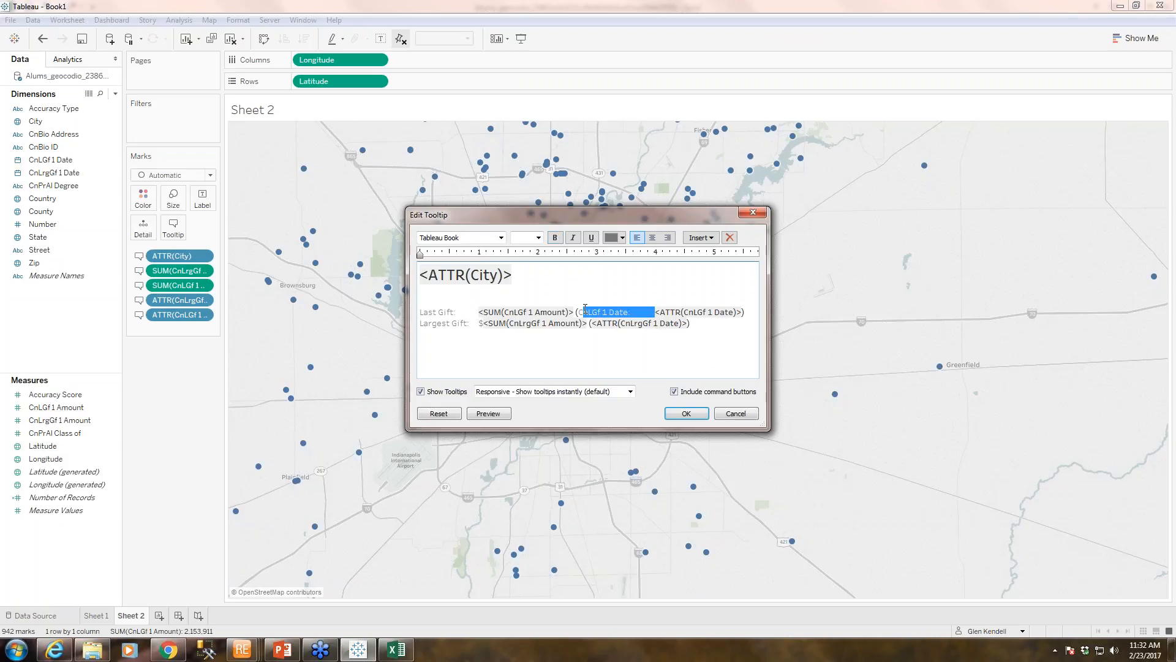
pyautogui.press('BackSpace')
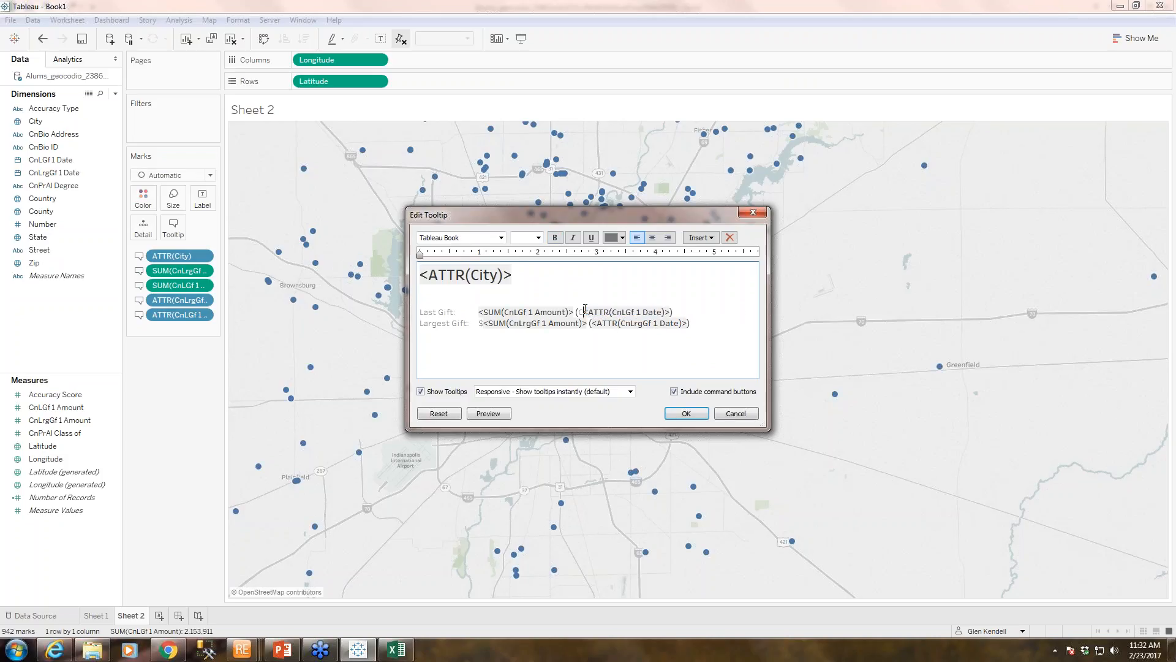
pyautogui.press('BackSpace')
pyautogui.click(477, 315)
pyautogui.write('$')
# Cut the Last Gift line from the tooltip and remove the blank lines between the City and Largest Gift lines
pyautogui.click(474, 299)
pyautogui.moveTo(679, 310); pyautogui.dragTo(418, 314)
pyautogui.hotkey('ctrl', 'c')
pyautogui.press('Delete')
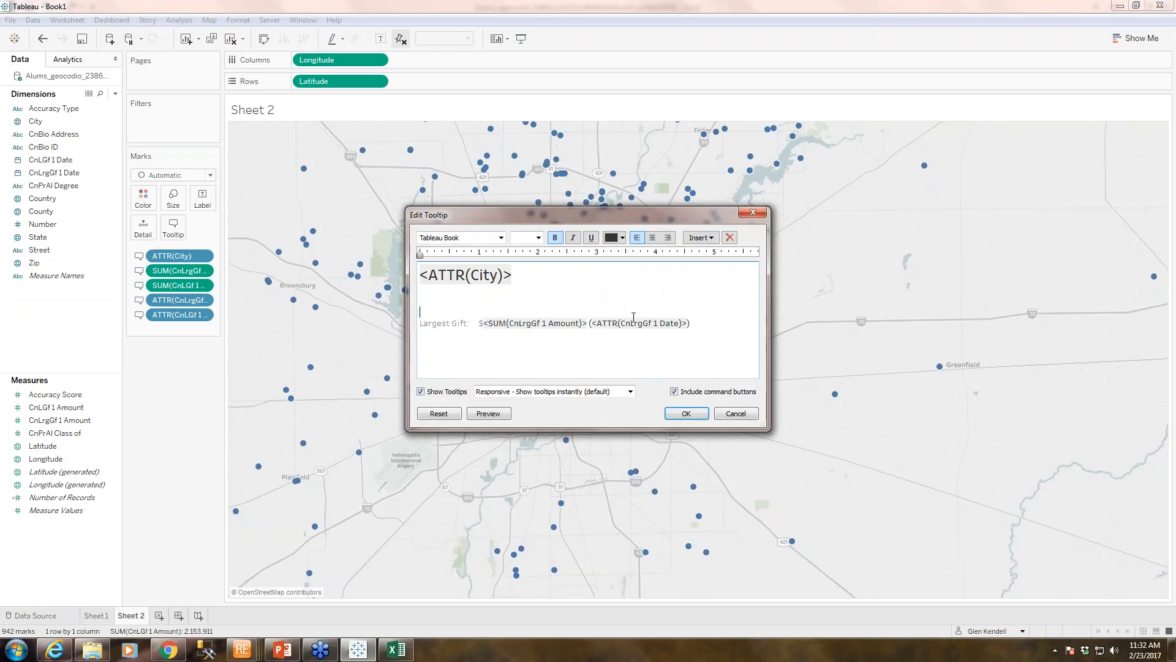
pyautogui.press('BackSpace')
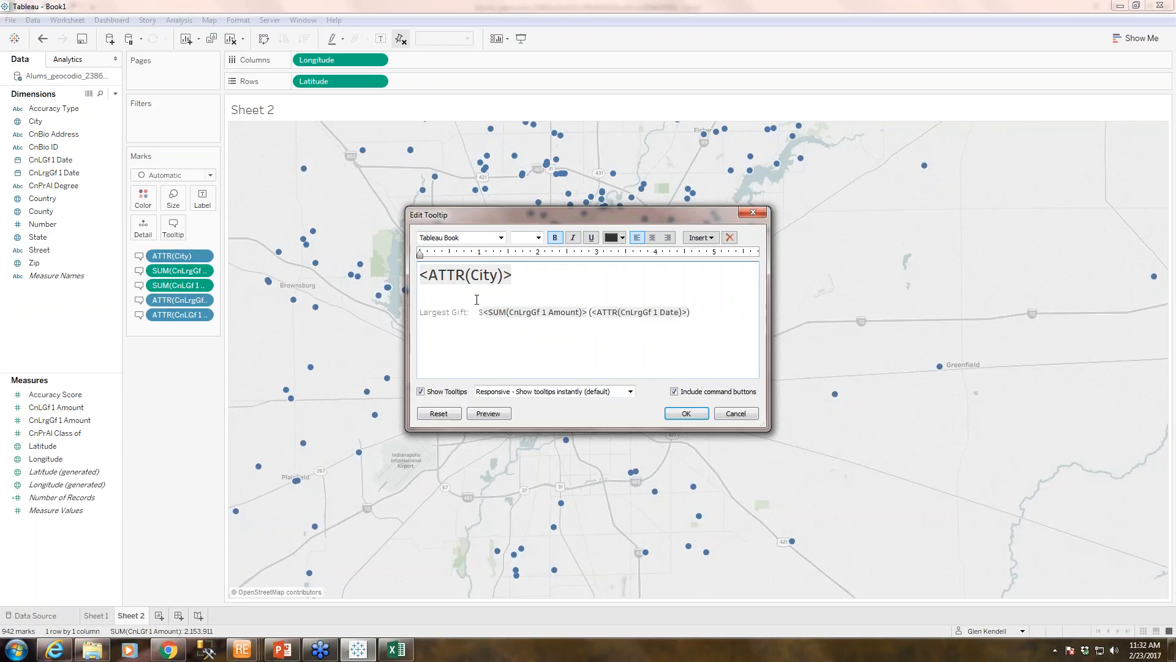
pyautogui.press('BackSpace')
pyautogui.press('BackSpace')
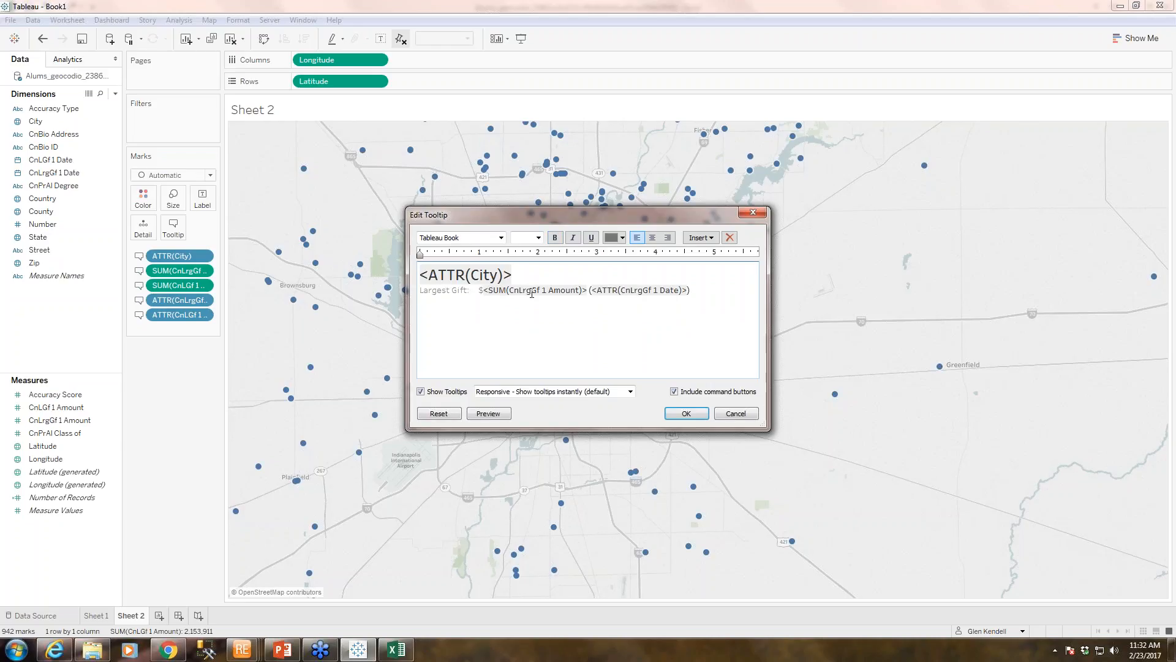
# Add a "Last Gift:" line to the tooltip reading $<SUM(CnLGf 1 Amount)> (<ATTR(CnLGf 1 Date)>), and accept the tooltip
pyautogui.click(708, 315)
pyautogui.hotkey('ctrl', 'v')
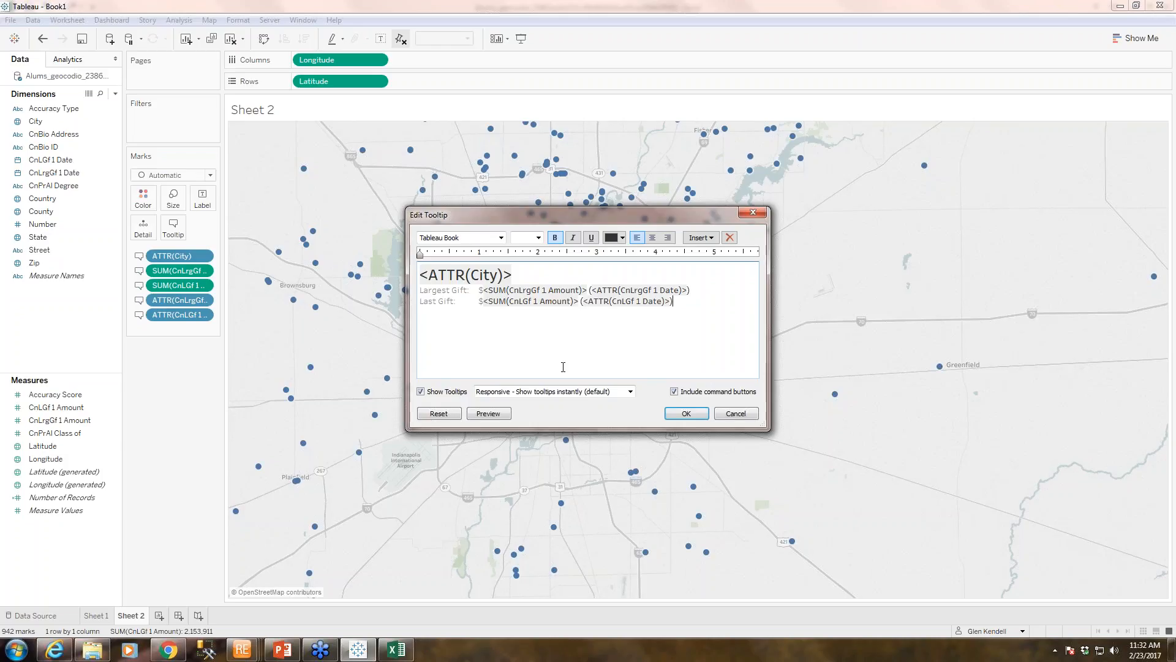
pyautogui.click(687, 414)
# Examine the city, largest gift and last gift tooltips of various marks across the Indianapolis area map
pyautogui.moveTo(647, 386)
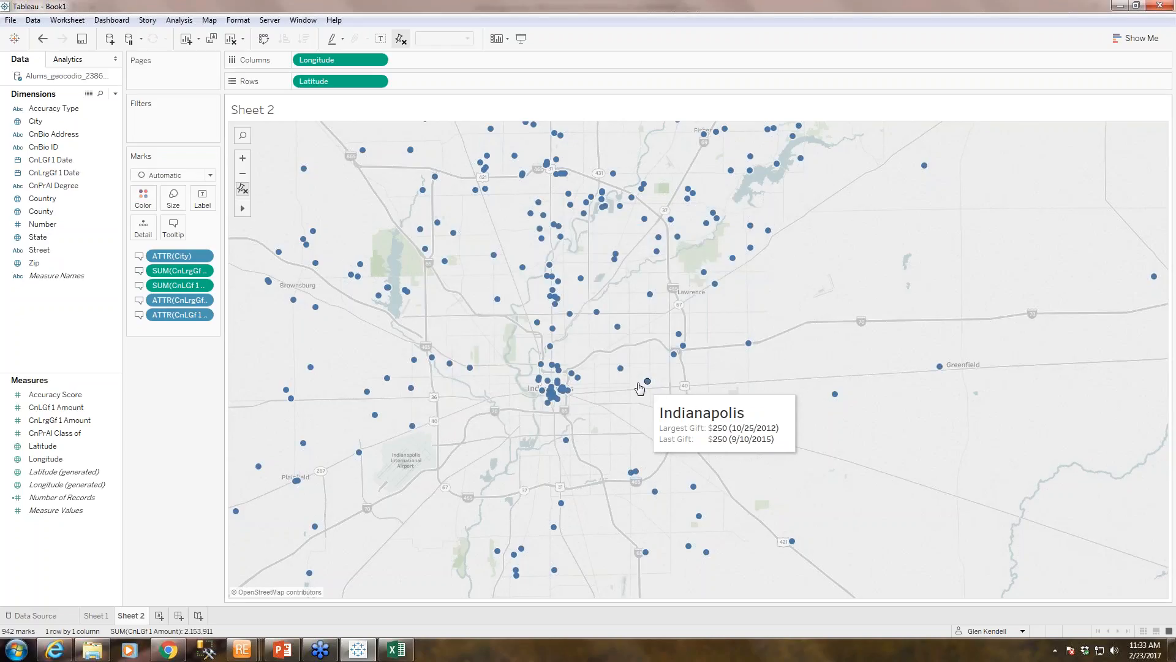
pyautogui.moveTo(621, 369)
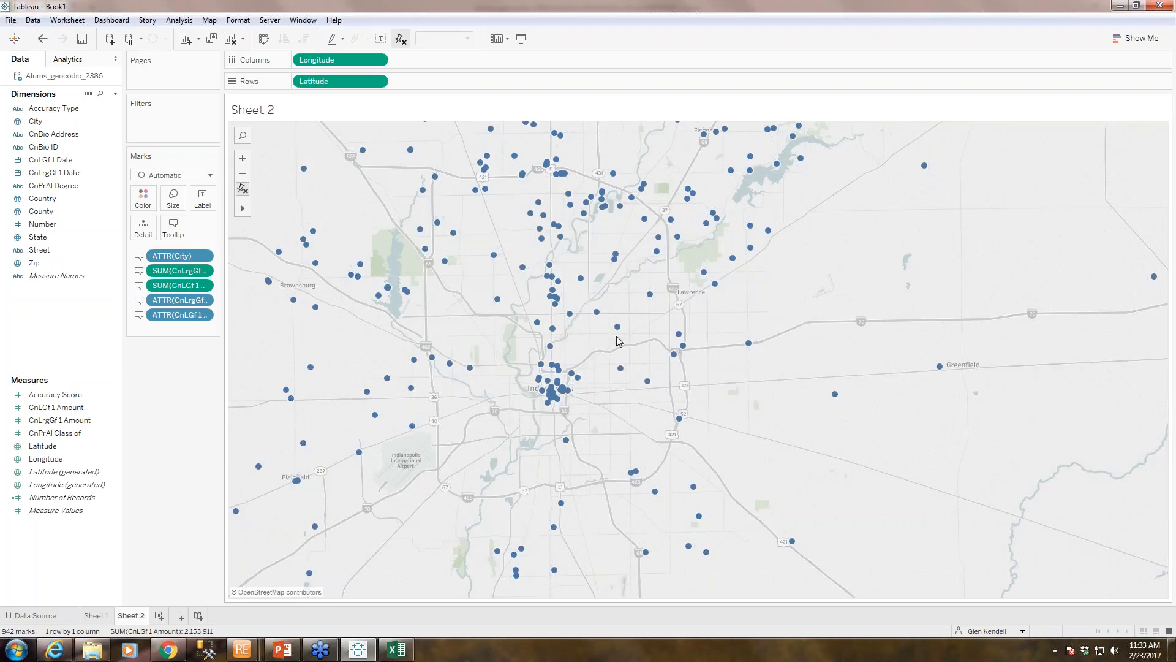
pyautogui.moveTo(618, 328)
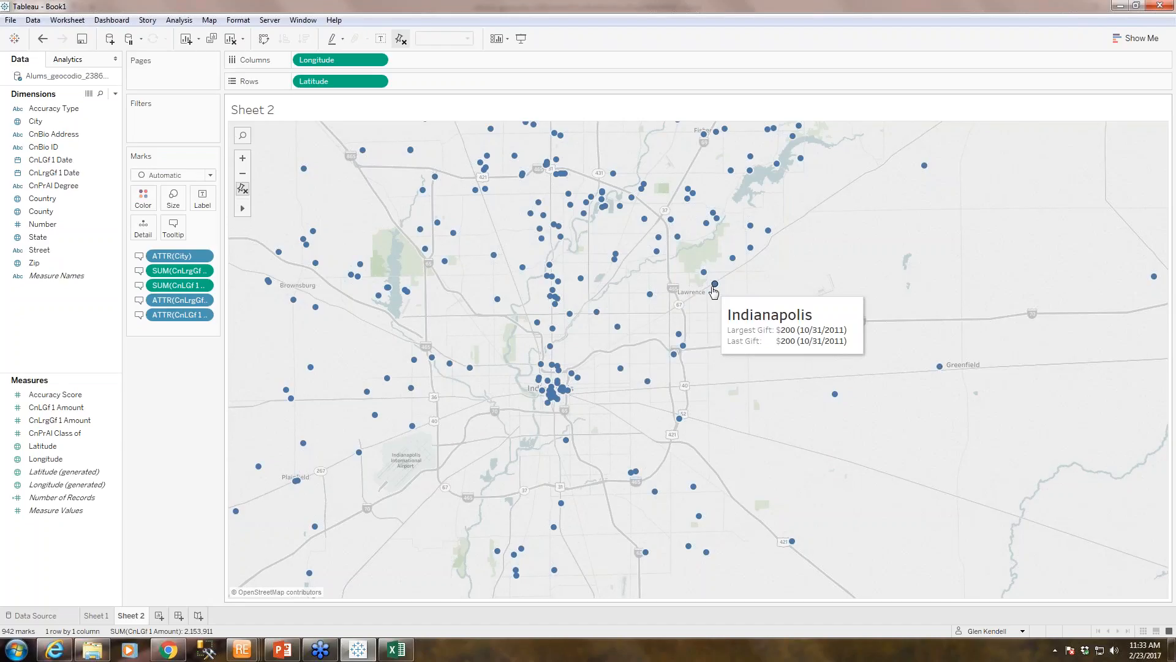
pyautogui.moveTo(733, 259)
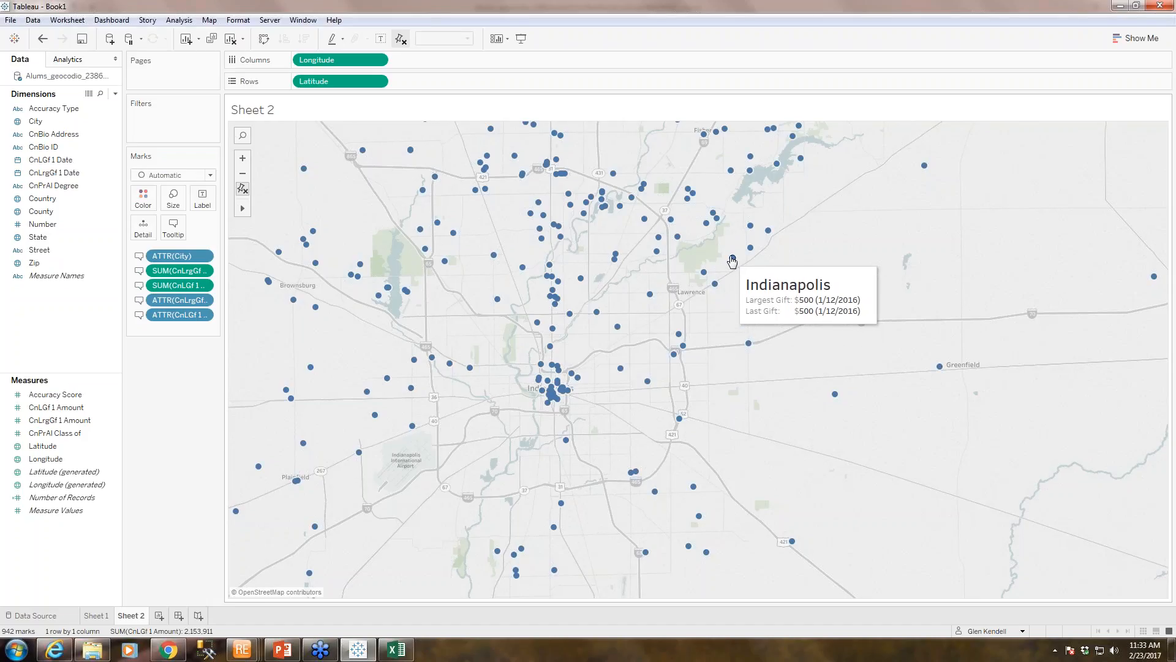
pyautogui.moveTo(707, 223)
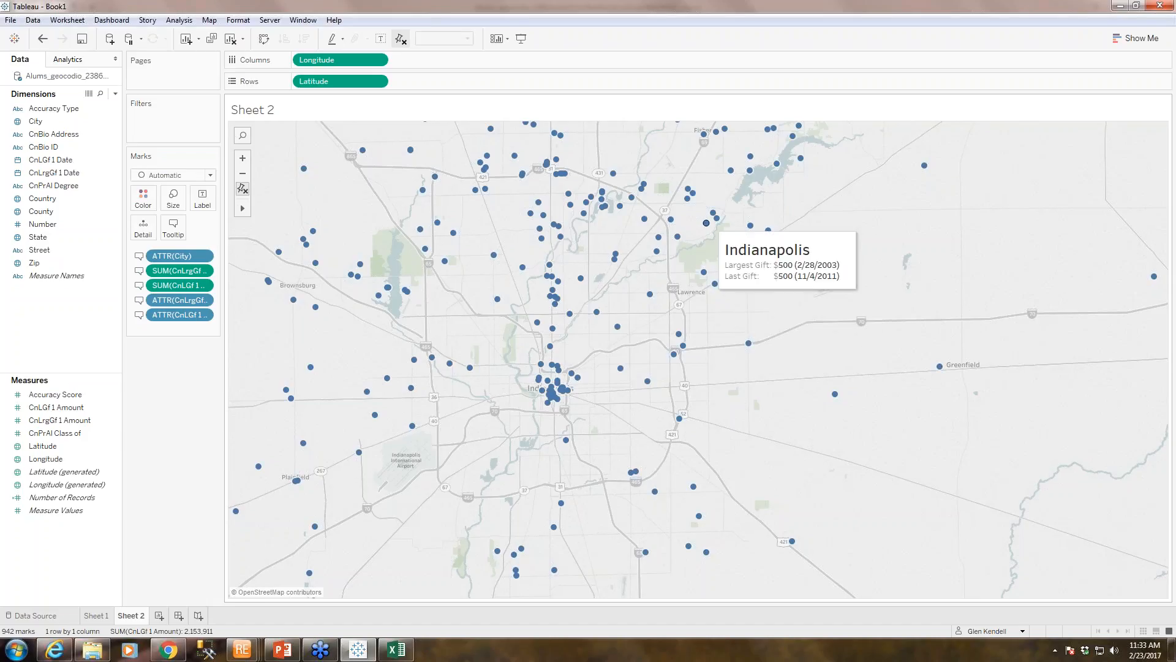
pyautogui.moveTo(304, 444)
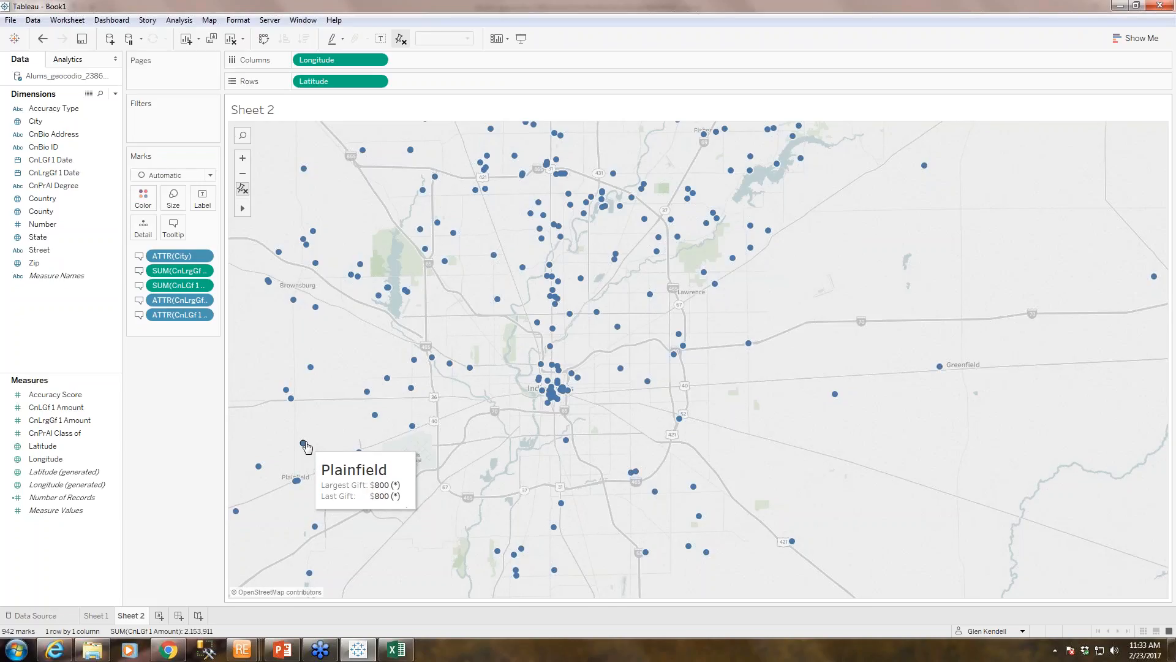
pyautogui.moveTo(291, 399)
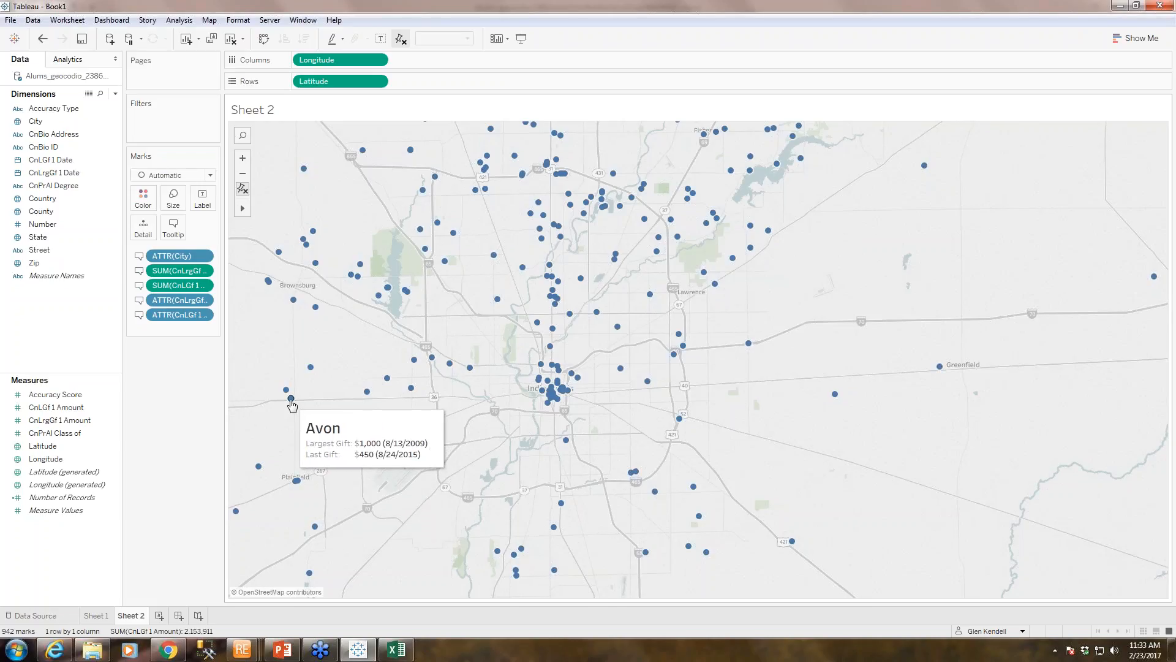
pyautogui.moveTo(315, 312)
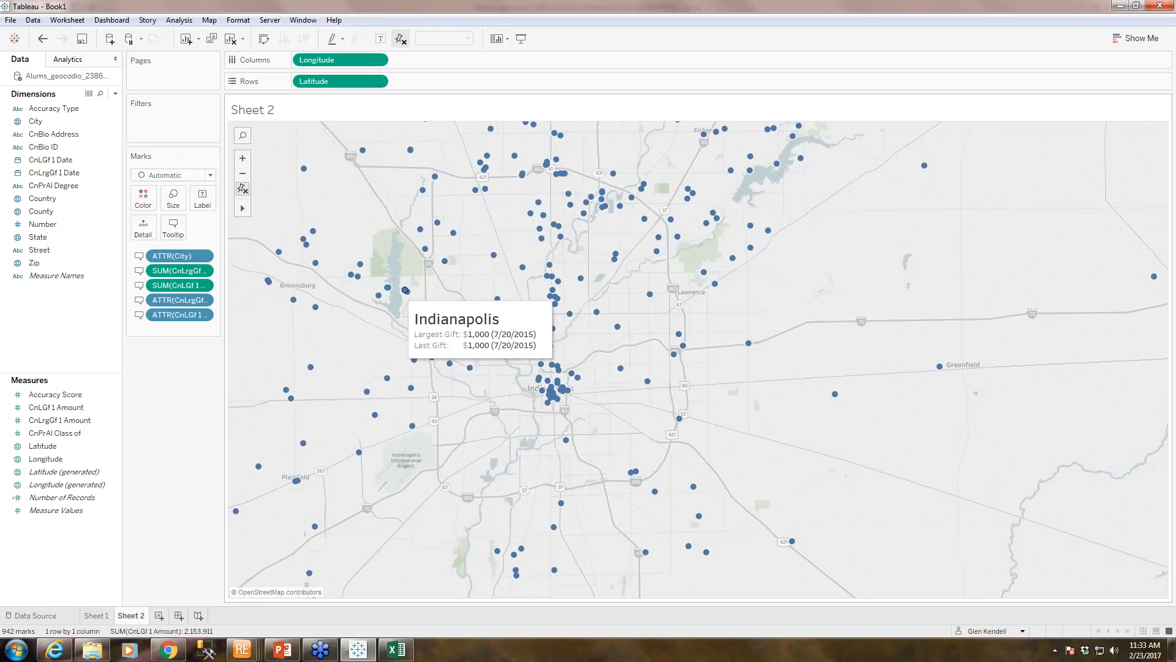
pyautogui.moveTo(388, 292)
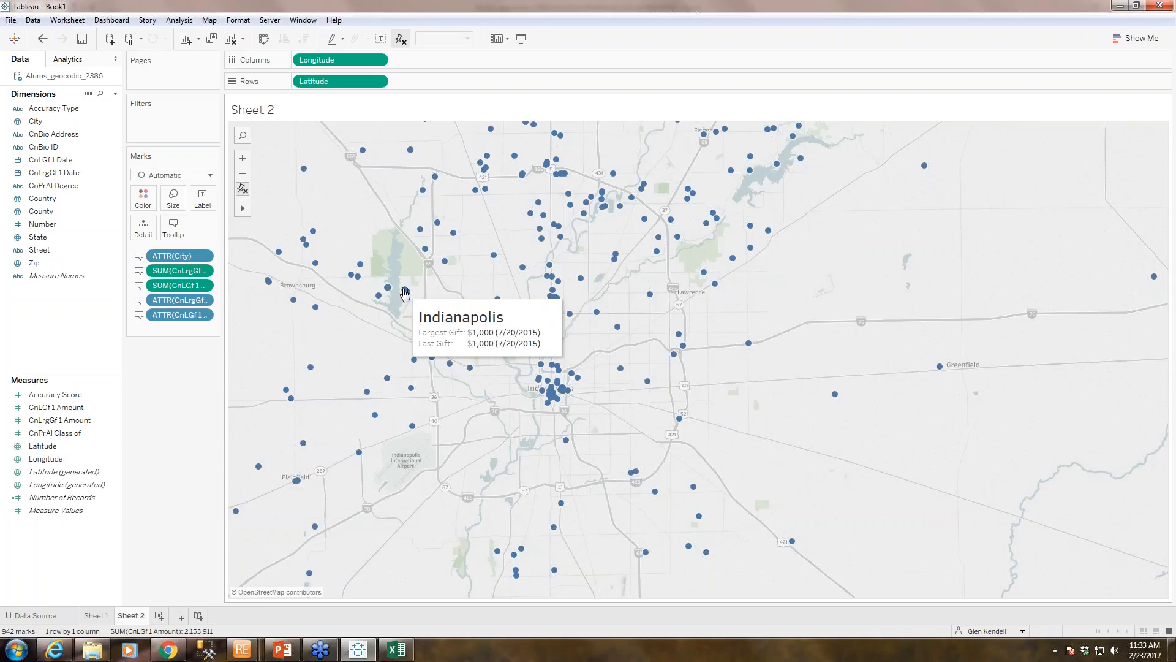
pyautogui.moveTo(444, 265)
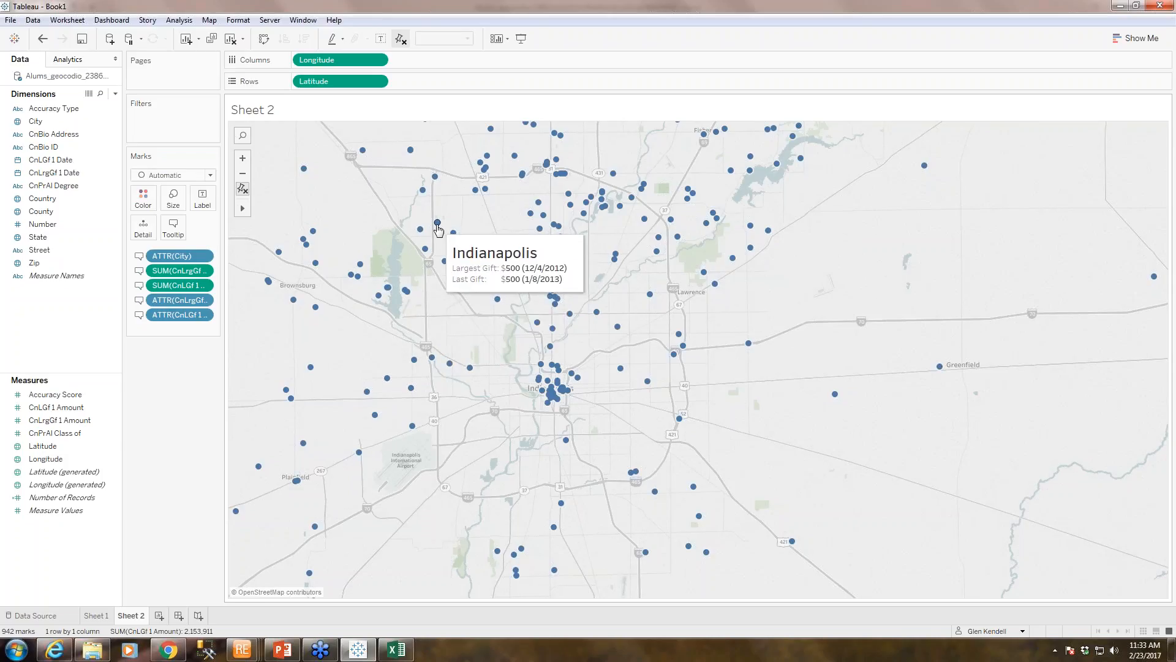
pyautogui.moveTo(429, 193)
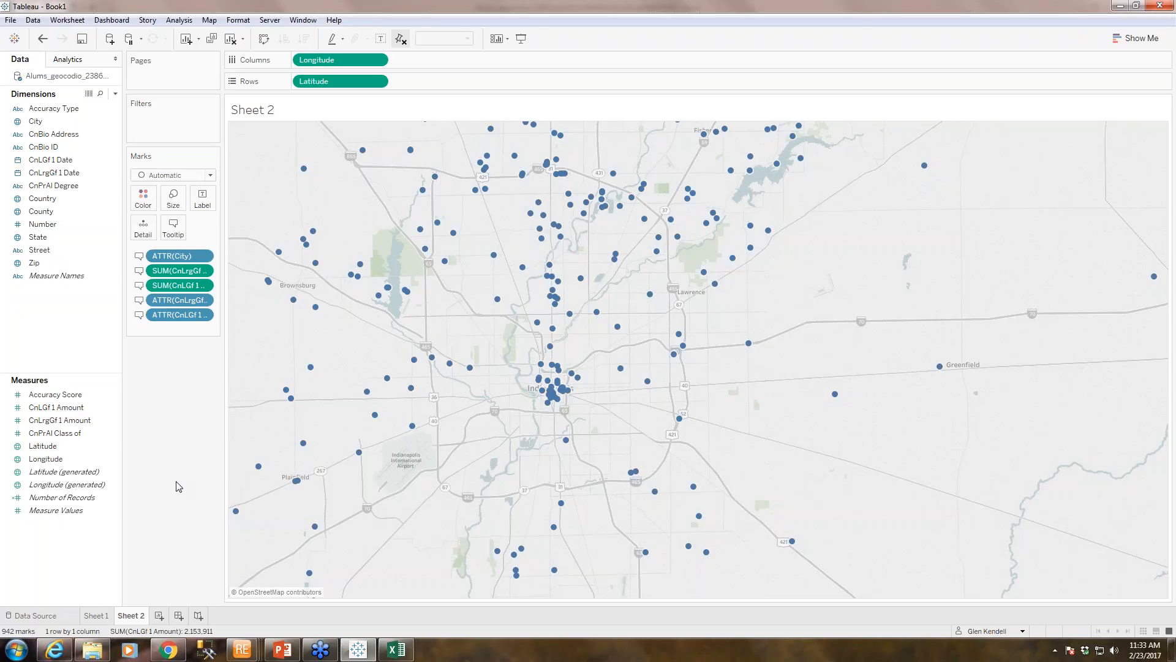
# Size the map marks by CnLrgGf 1 Amount, enlarge the marks overall, and check the tooltip of the largest mark
pyautogui.moveTo(71, 421); pyautogui.dragTo(178, 198)
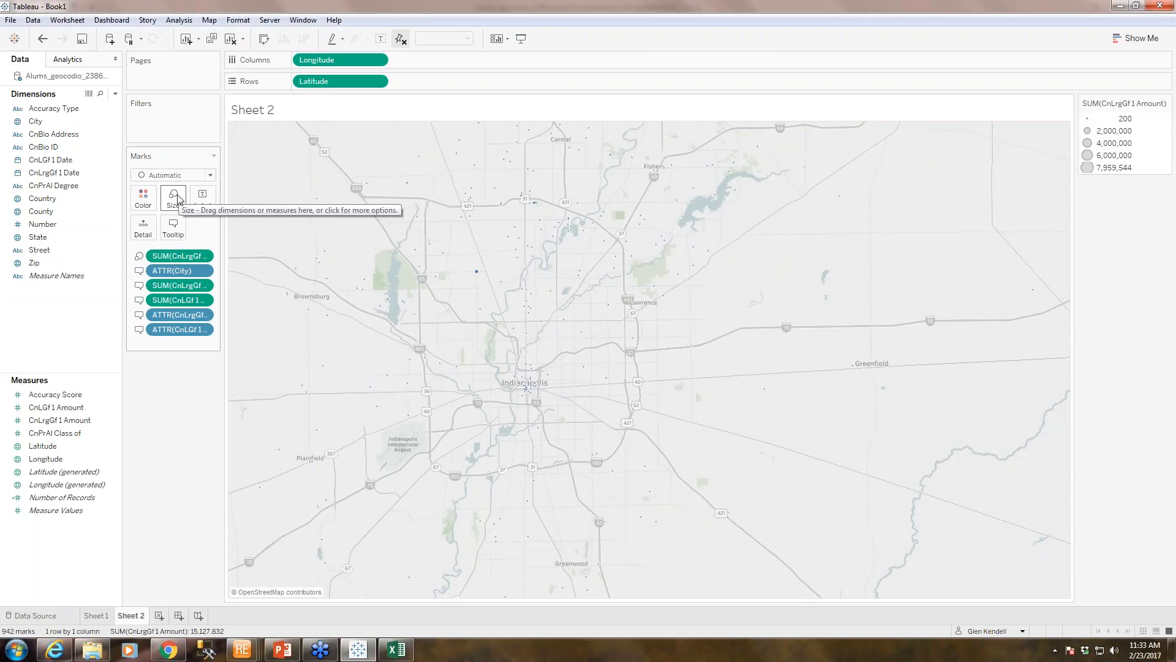
pyautogui.click(178, 198)
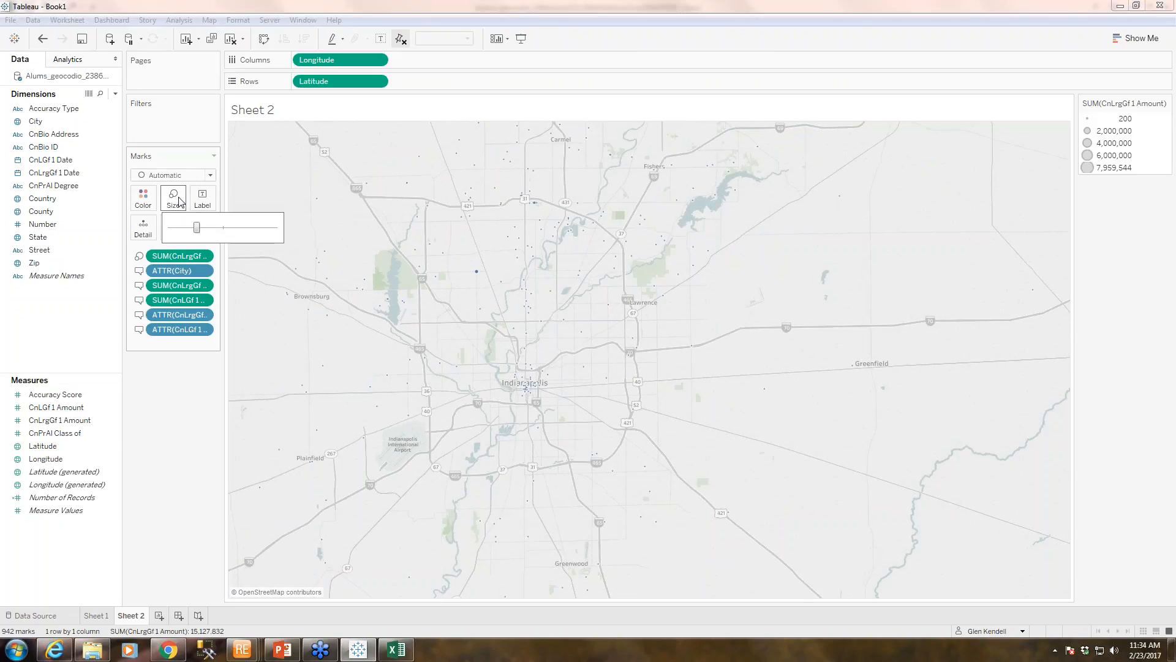
pyautogui.moveTo(197, 228); pyautogui.dragTo(248, 228)
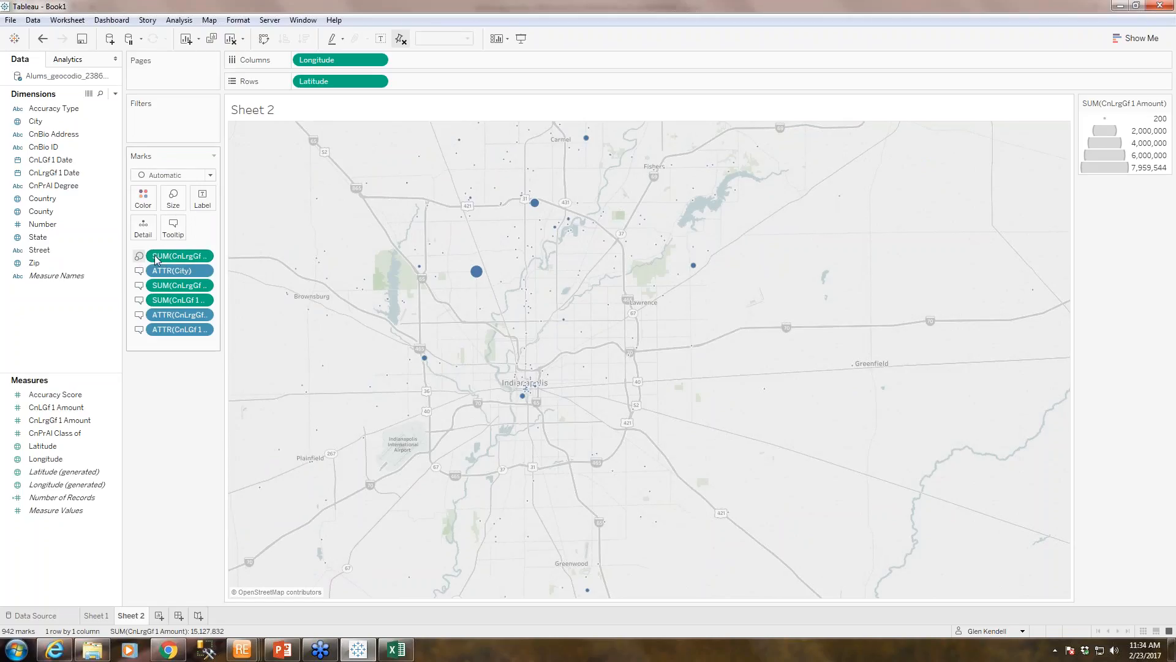
pyautogui.moveTo(476, 274)
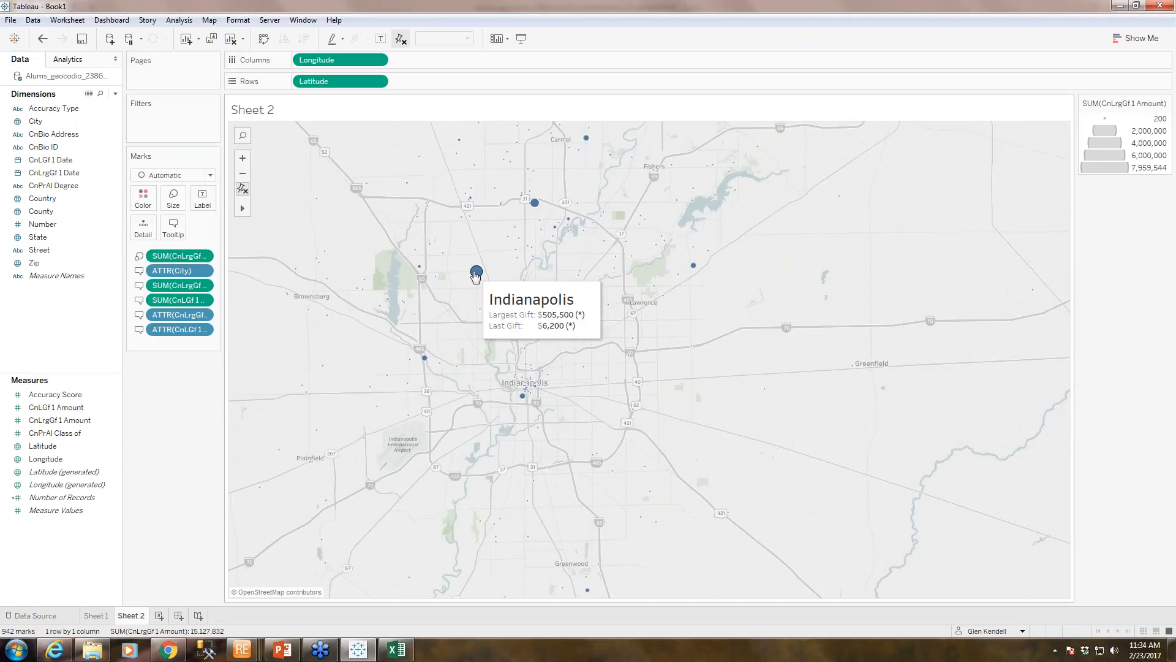
pyautogui.moveTo(554, 257)
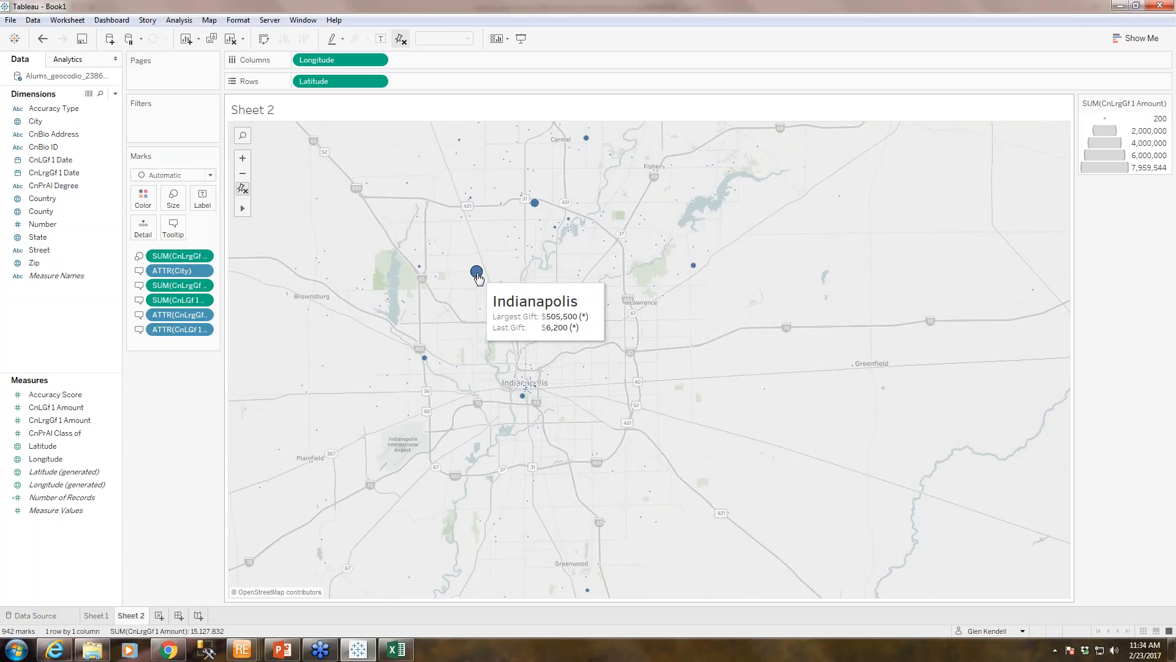
pyautogui.moveTo(517, 261)
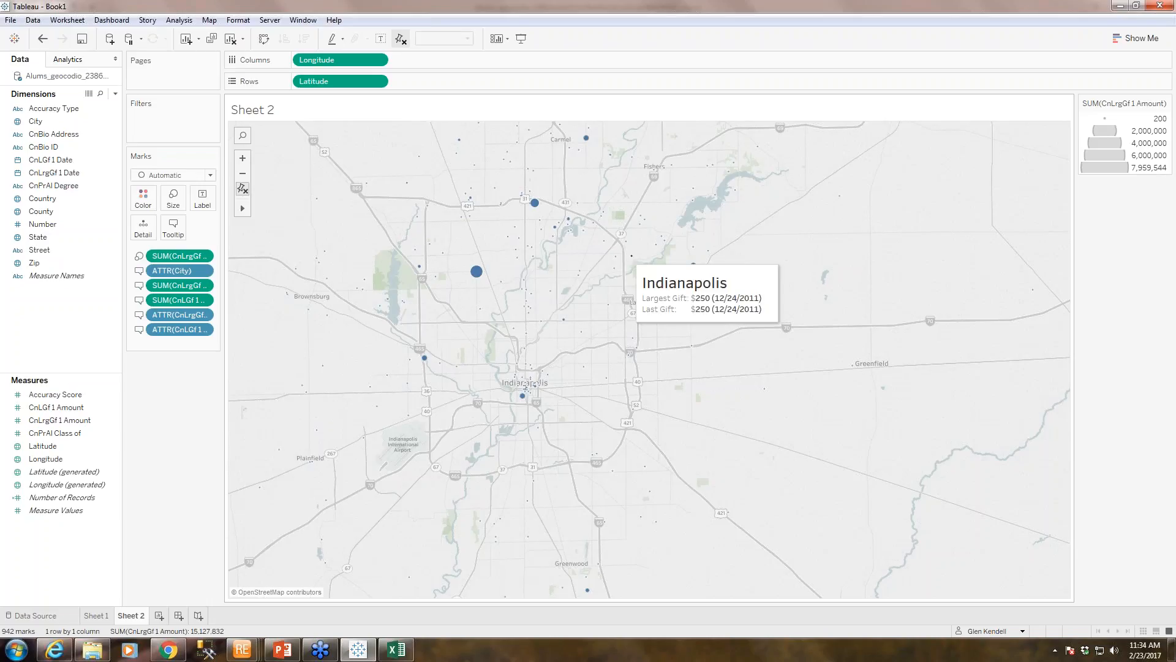
# Try a smaller mark size range for CnLrgGf 1 Amount, and enlarge the overall mark size again
pyautogui.click(1166, 103)
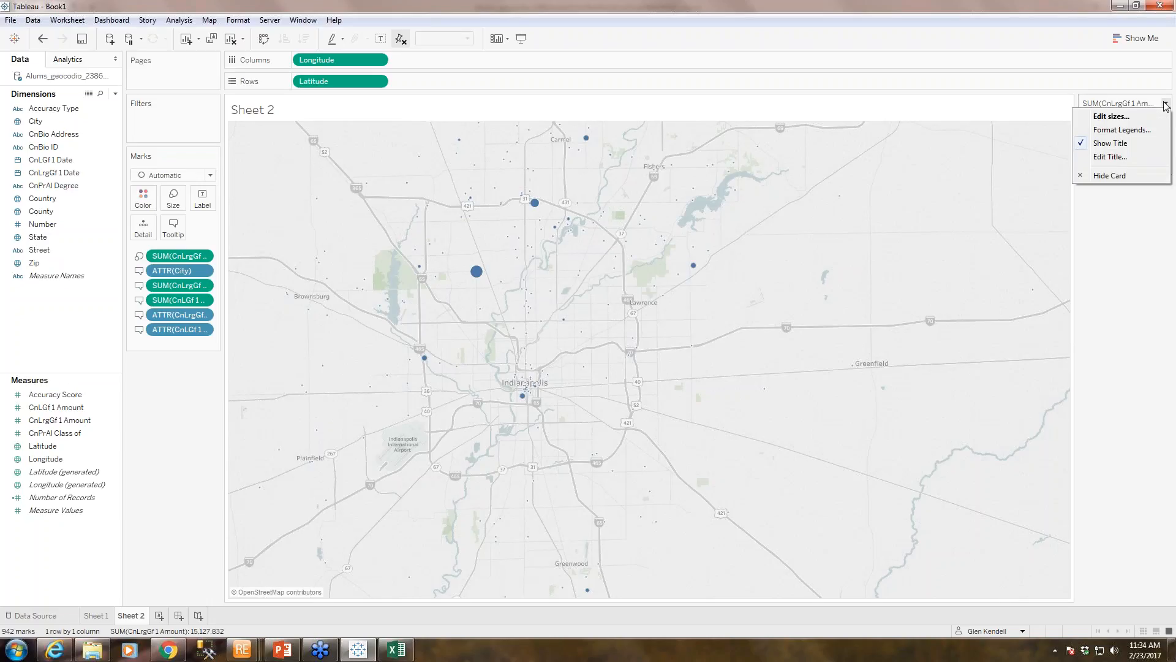
pyautogui.click(1112, 116)
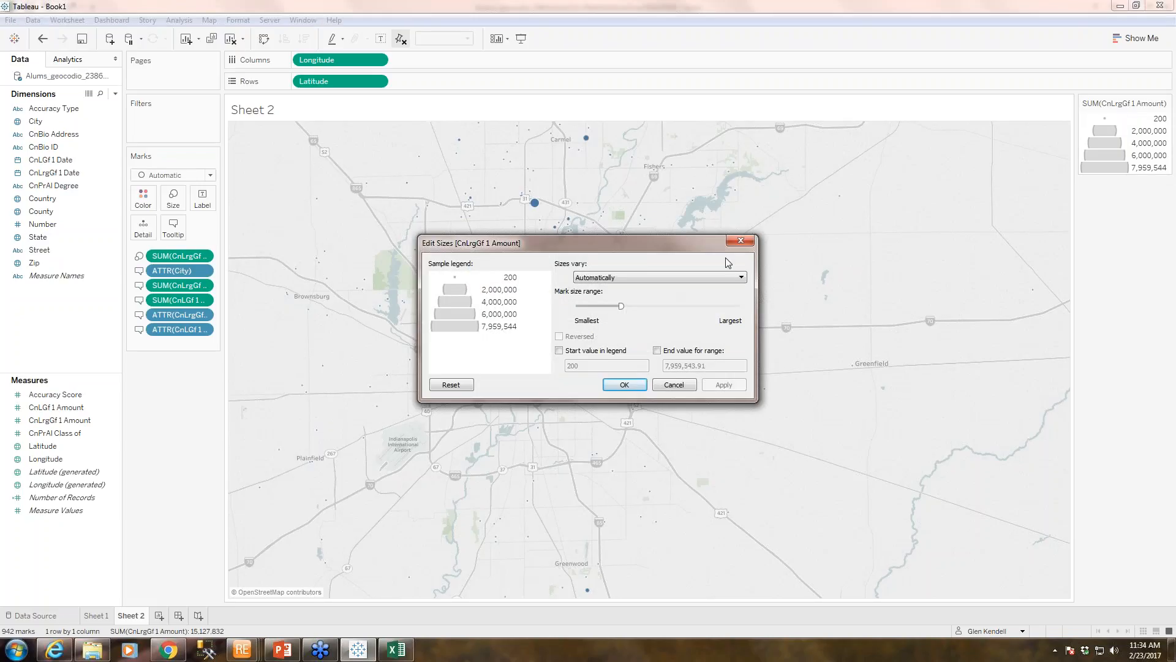
pyautogui.moveTo(620, 306); pyautogui.dragTo(592, 305)
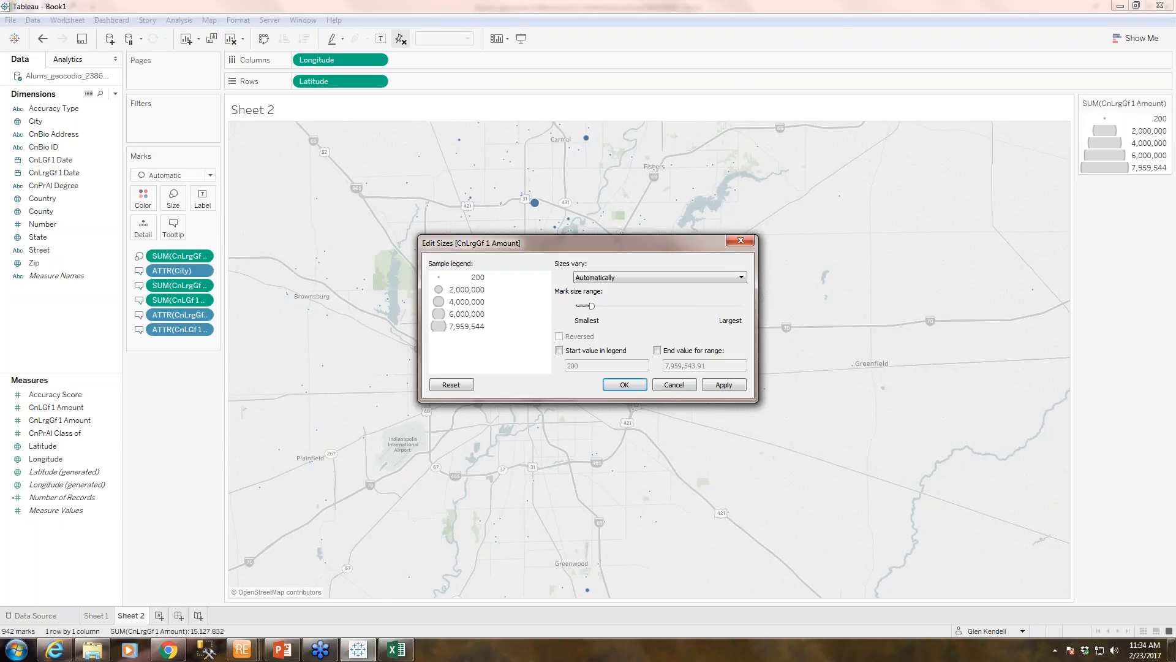
pyautogui.click(715, 387)
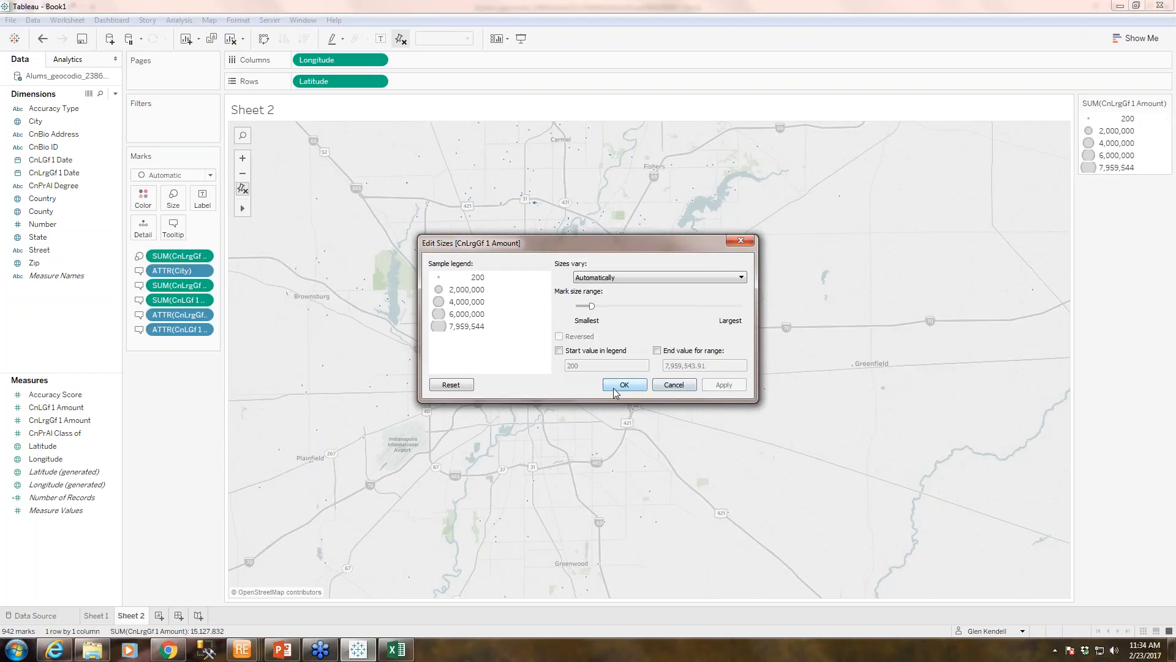
pyautogui.click(623, 392)
pyautogui.click(173, 197)
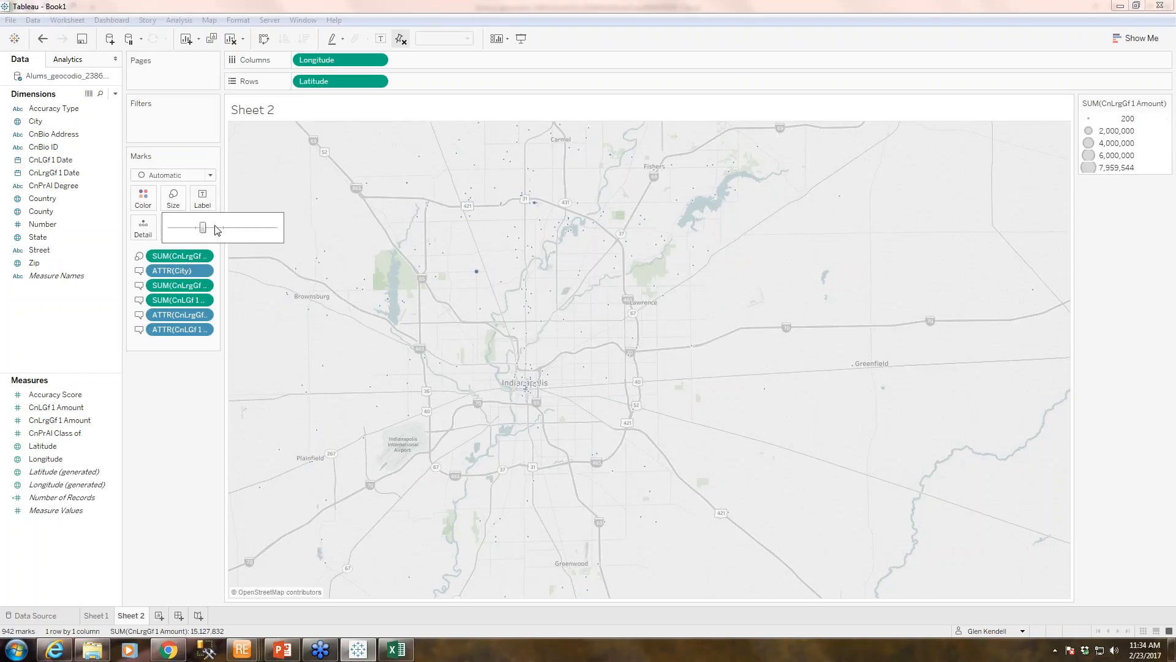
pyautogui.moveTo(202, 227); pyautogui.dragTo(250, 232)
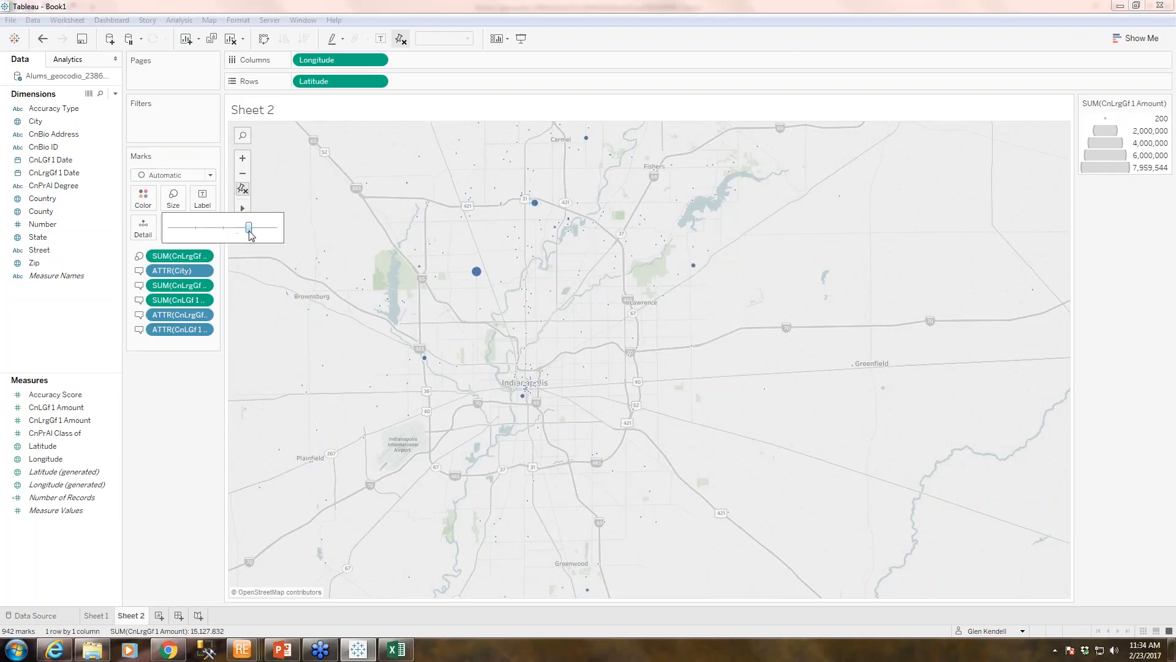
# Make the CnLrgGf 1 Amount sizes vary by range, with the mark size range spanning about one fifth to one third of the scale
pyautogui.click(1166, 103)
pyautogui.click(1110, 116)
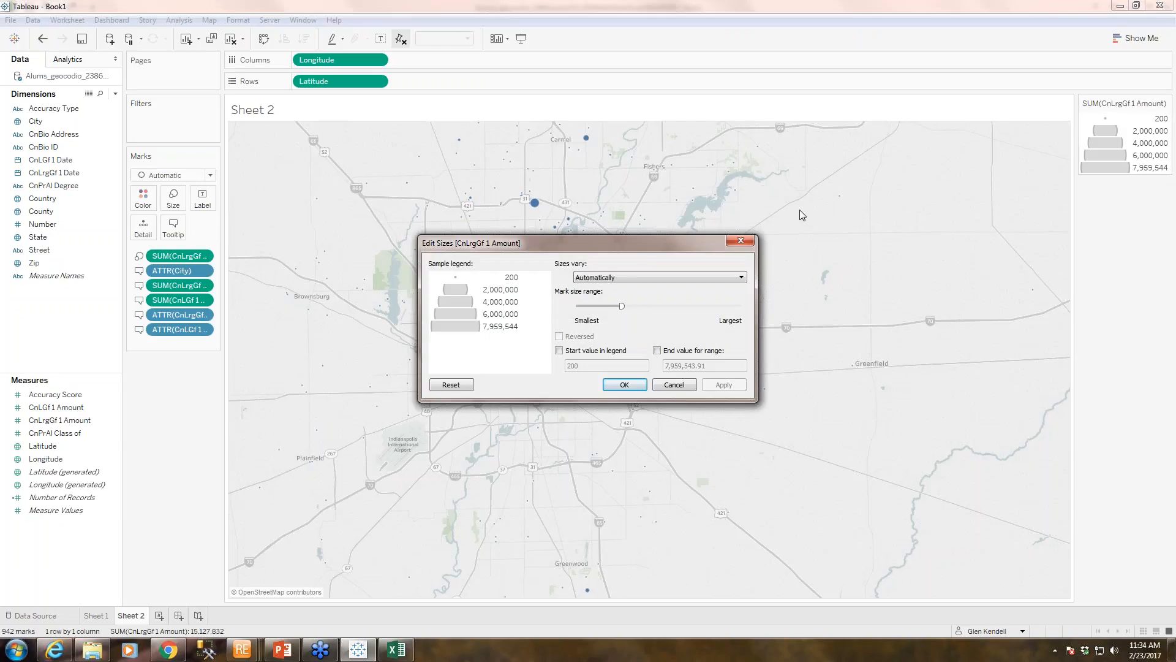
pyautogui.moveTo(622, 306)
pyautogui.mouseDown()
pyautogui.moveTo(663, 307)
pyautogui.moveTo(609, 307)
pyautogui.mouseUp()
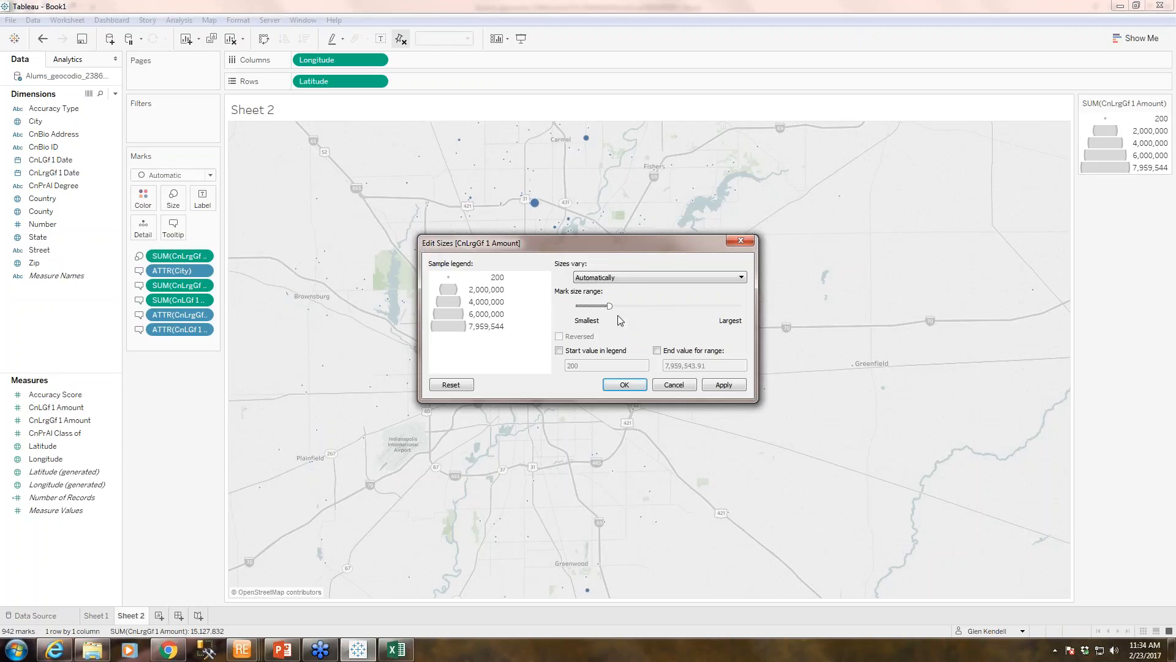
pyautogui.click(619, 277)
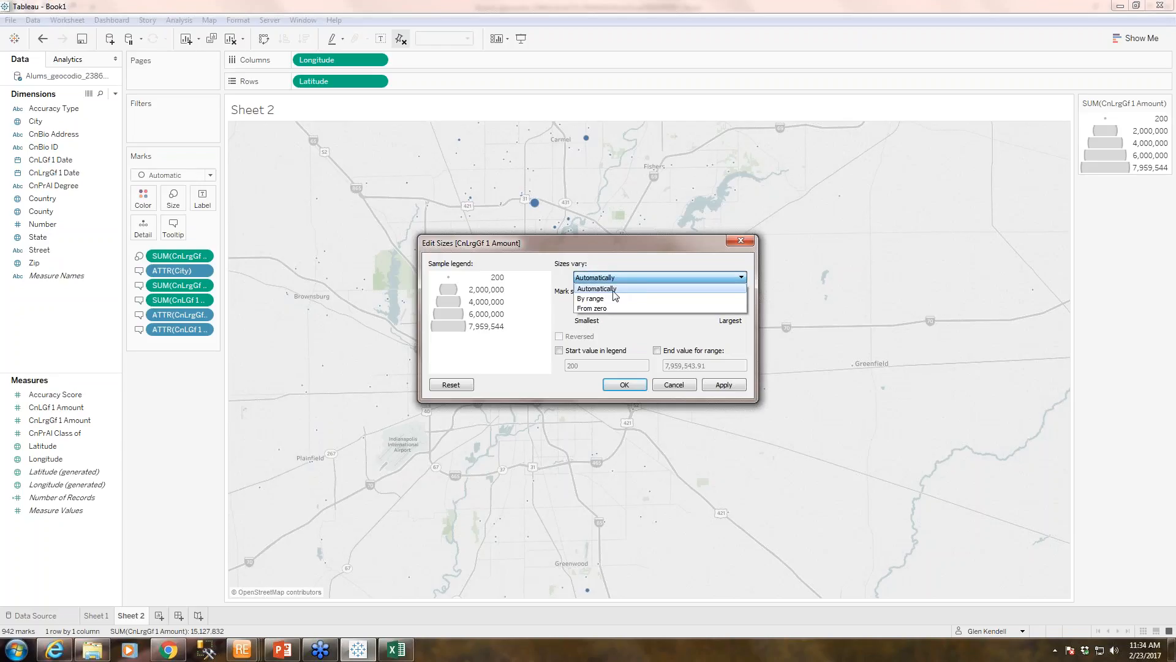
pyautogui.click(617, 299)
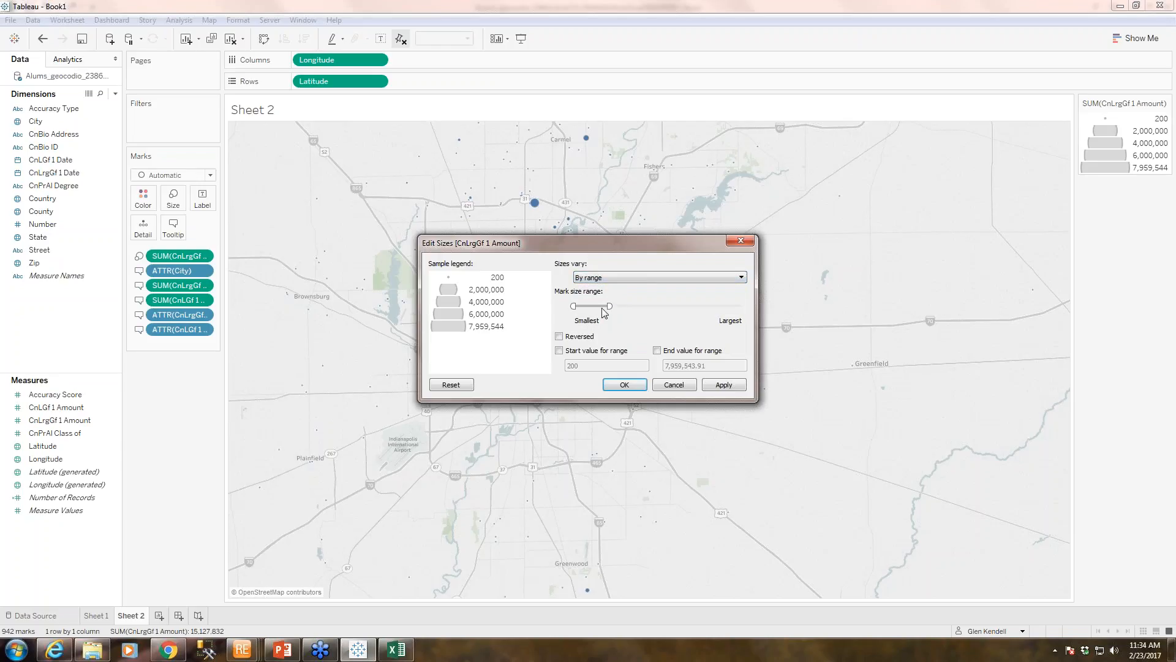
pyautogui.moveTo(610, 305)
pyautogui.mouseDown()
pyautogui.moveTo(631, 305)
pyautogui.moveTo(591, 307)
pyautogui.moveTo(606, 307)
pyautogui.mouseUp()
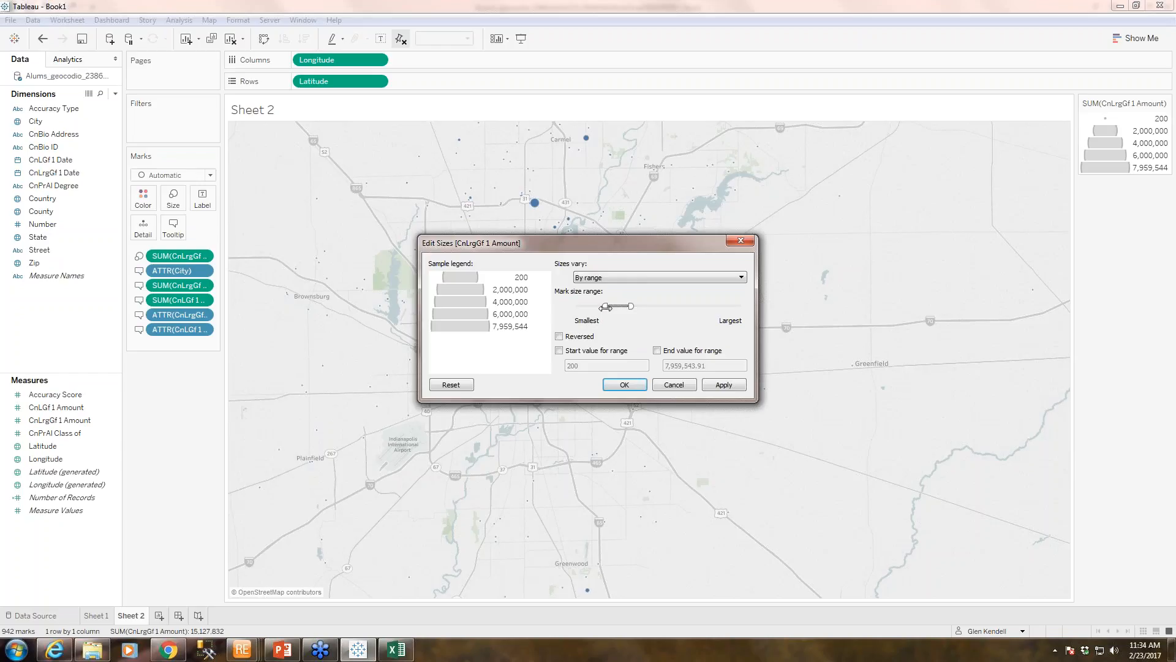
pyautogui.click(717, 387)
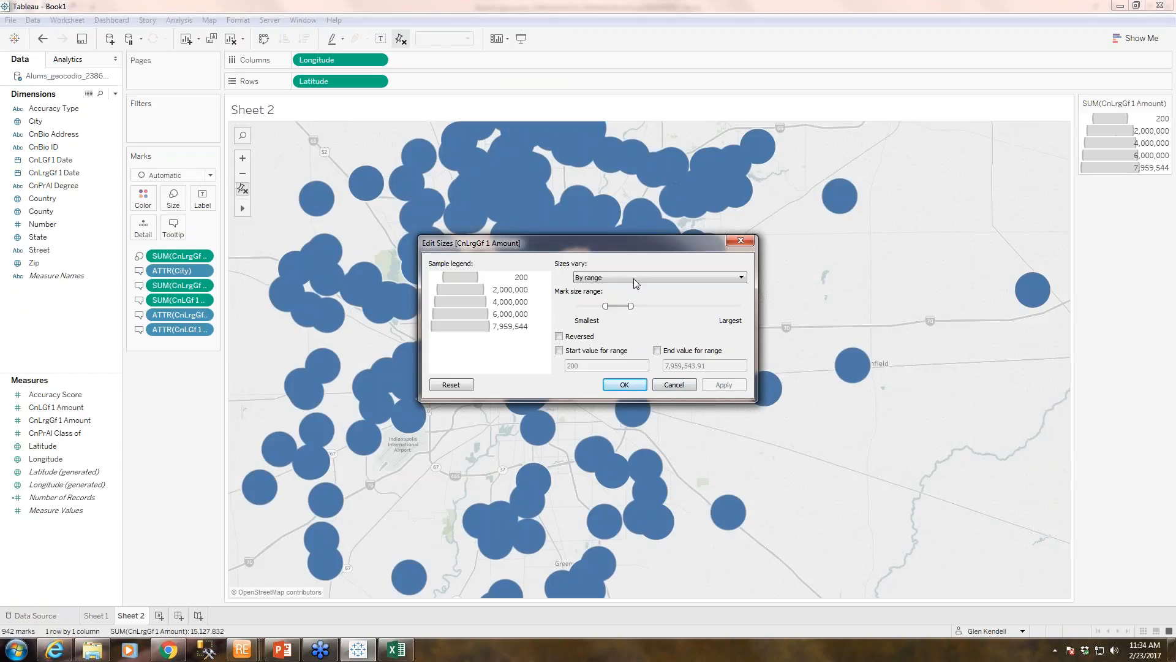
pyautogui.click(631, 388)
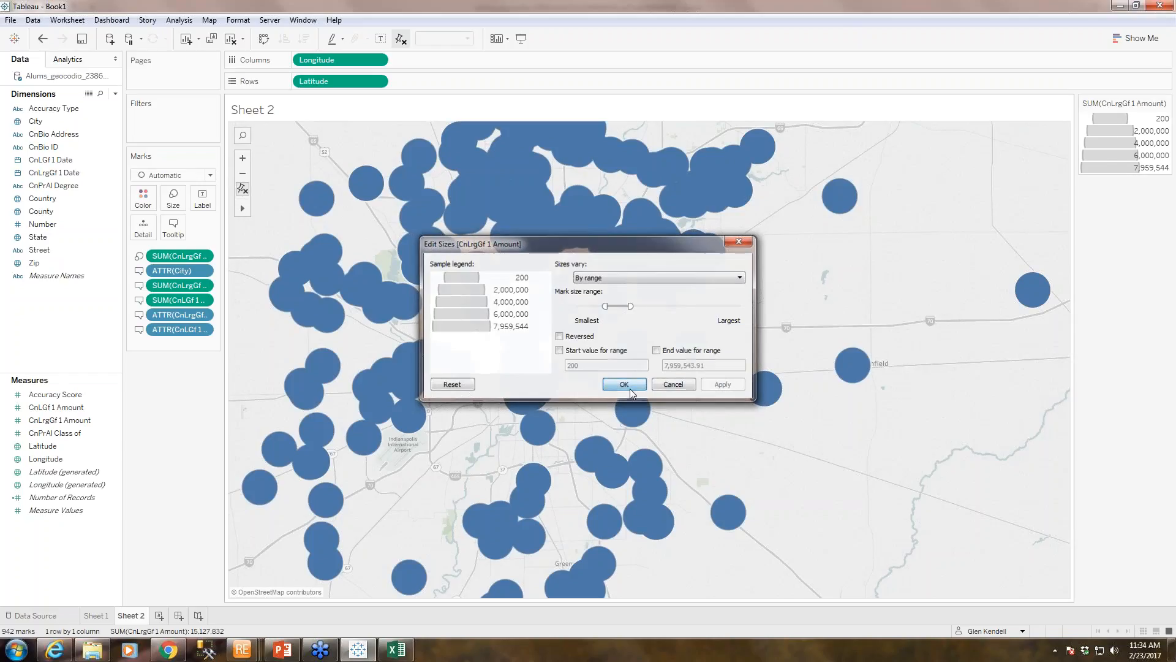
# Reduce the overall mark size, and raise the upper end of the CnLrgGf 1 Amount size range to about one third of the scale
pyautogui.click(173, 198)
pyautogui.moveTo(254, 227); pyautogui.dragTo(216, 228)
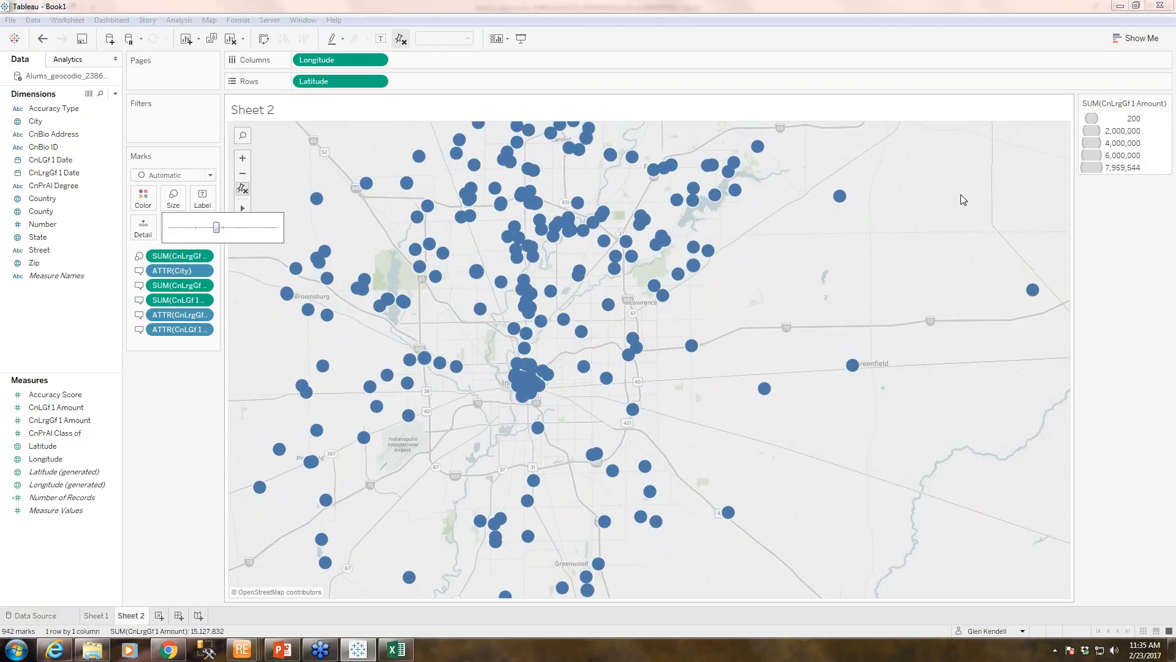
pyautogui.click(1166, 103)
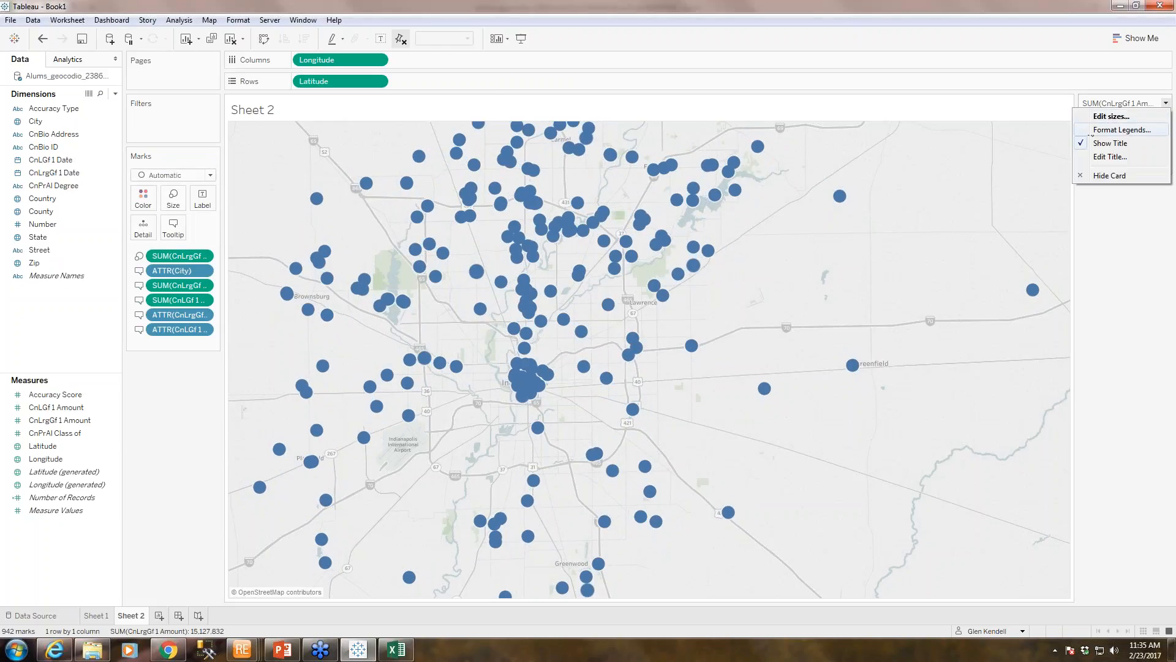
pyautogui.click(1111, 116)
pyautogui.moveTo(597, 306); pyautogui.dragTo(628, 306)
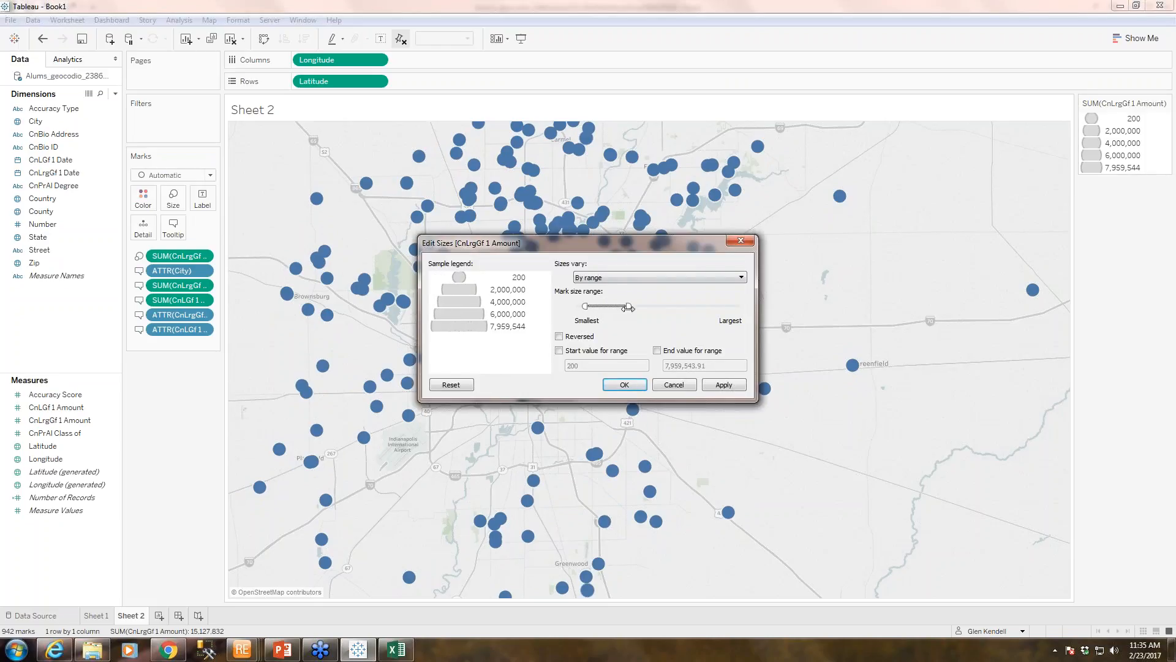
pyautogui.click(724, 385)
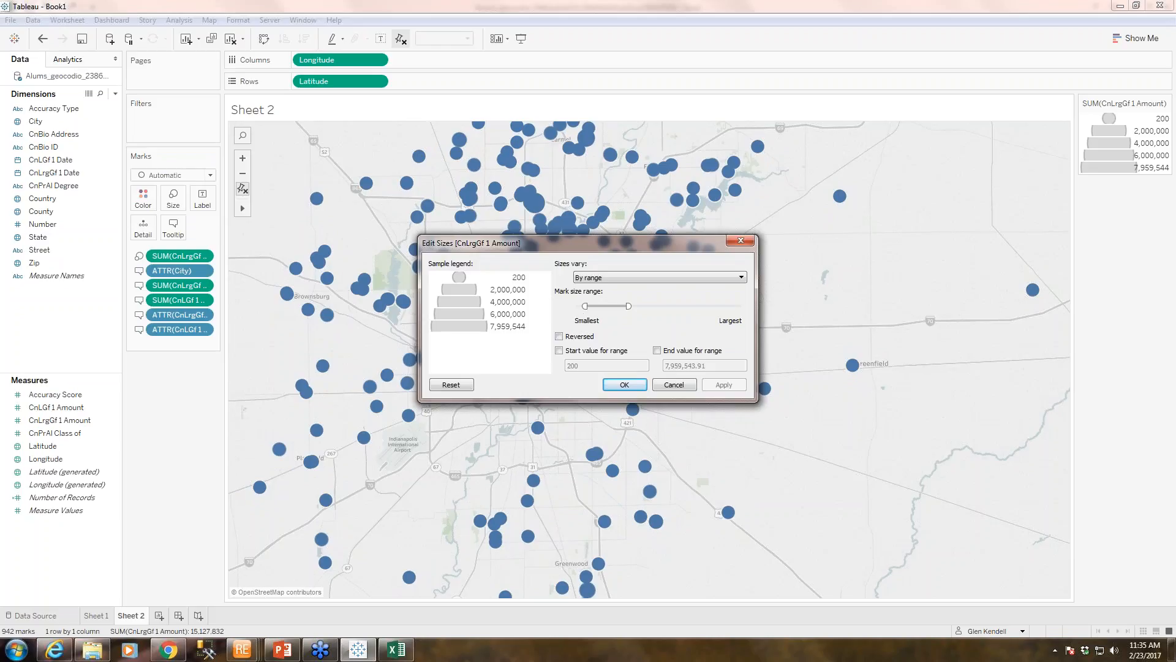
# Widen the CnLrgGf 1 Amount mark size range from near the smallest end to about two thirds of the scale, and inspect the marks
pyautogui.moveTo(586, 305); pyautogui.dragTo(581, 306)
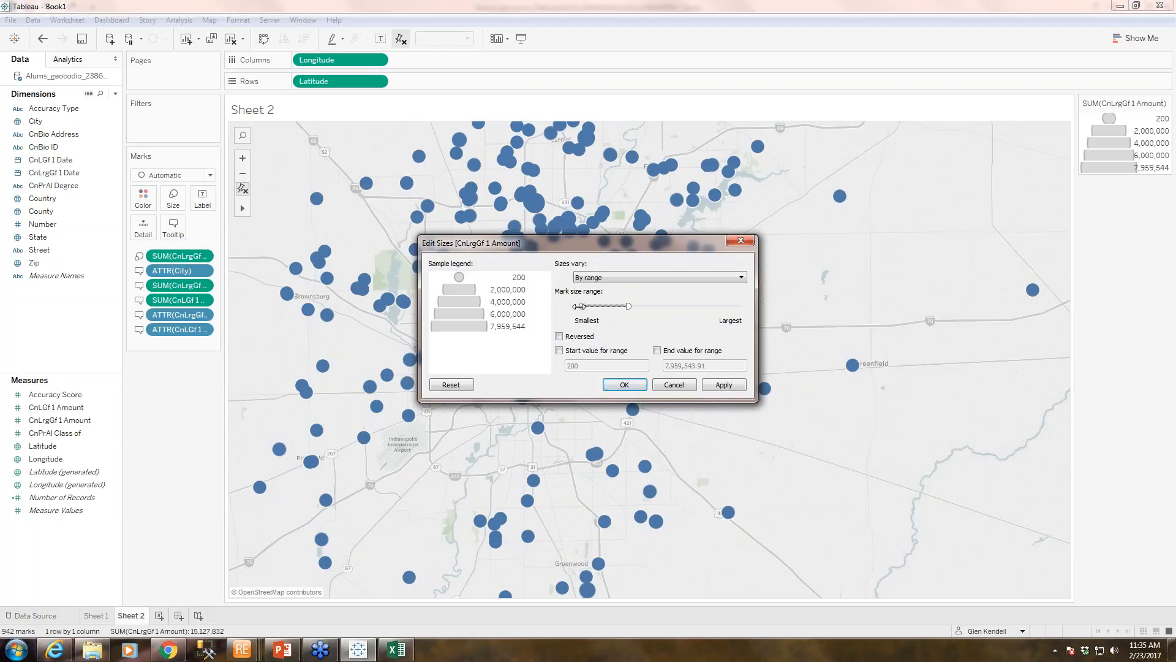
pyautogui.click(724, 385)
pyautogui.moveTo(628, 306); pyautogui.dragTo(671, 306)
pyautogui.click(732, 386)
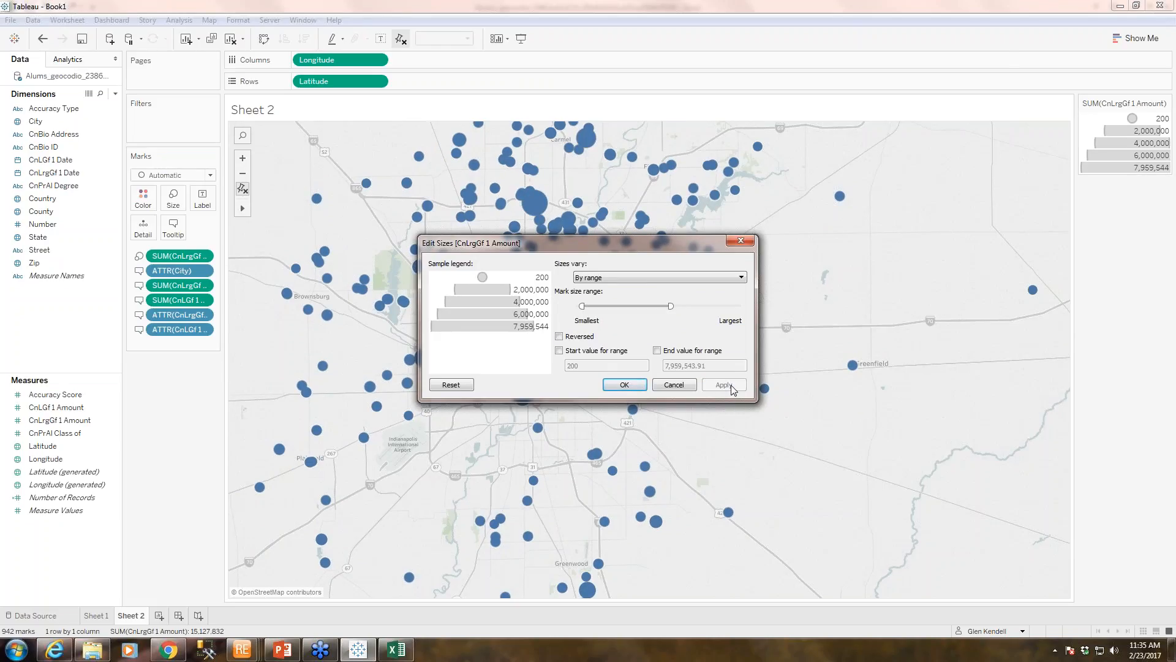
pyautogui.moveTo(671, 306); pyautogui.dragTo(687, 305)
pyautogui.click(723, 388)
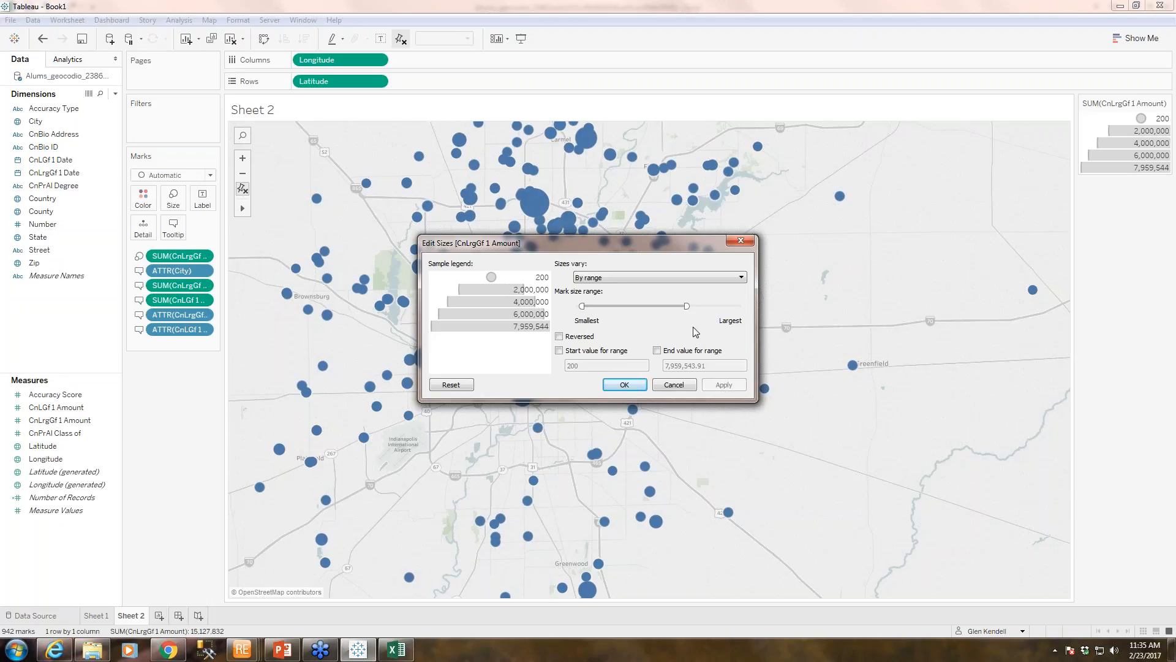
pyautogui.moveTo(578, 308); pyautogui.dragTo(577, 307)
pyautogui.click(716, 386)
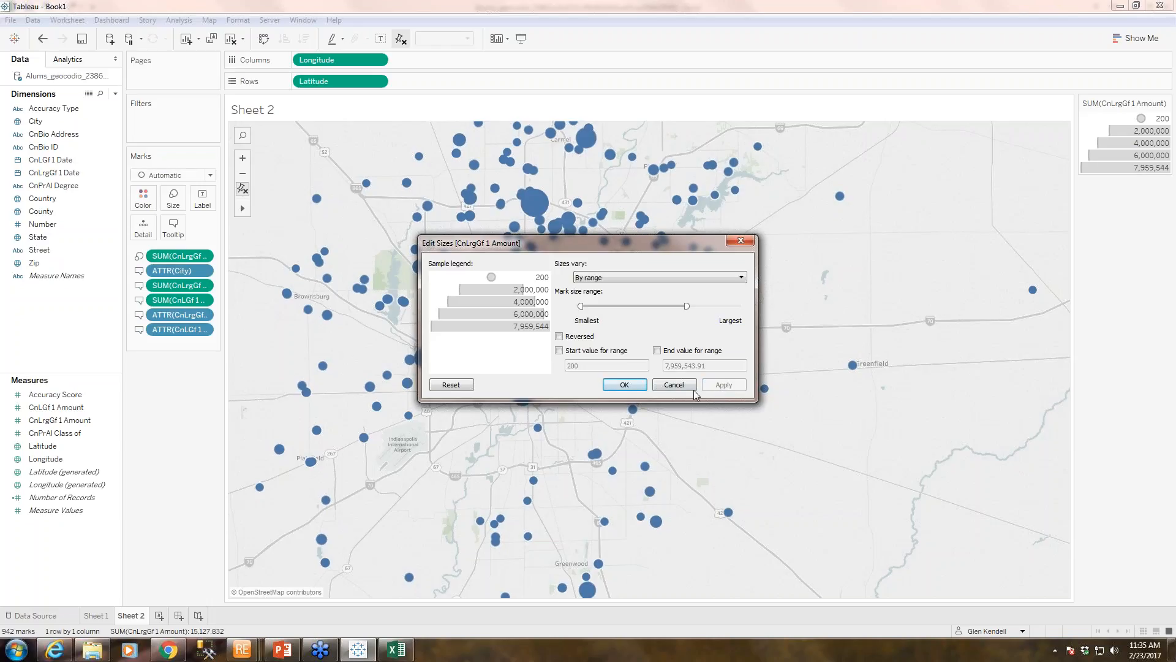
pyautogui.click(628, 386)
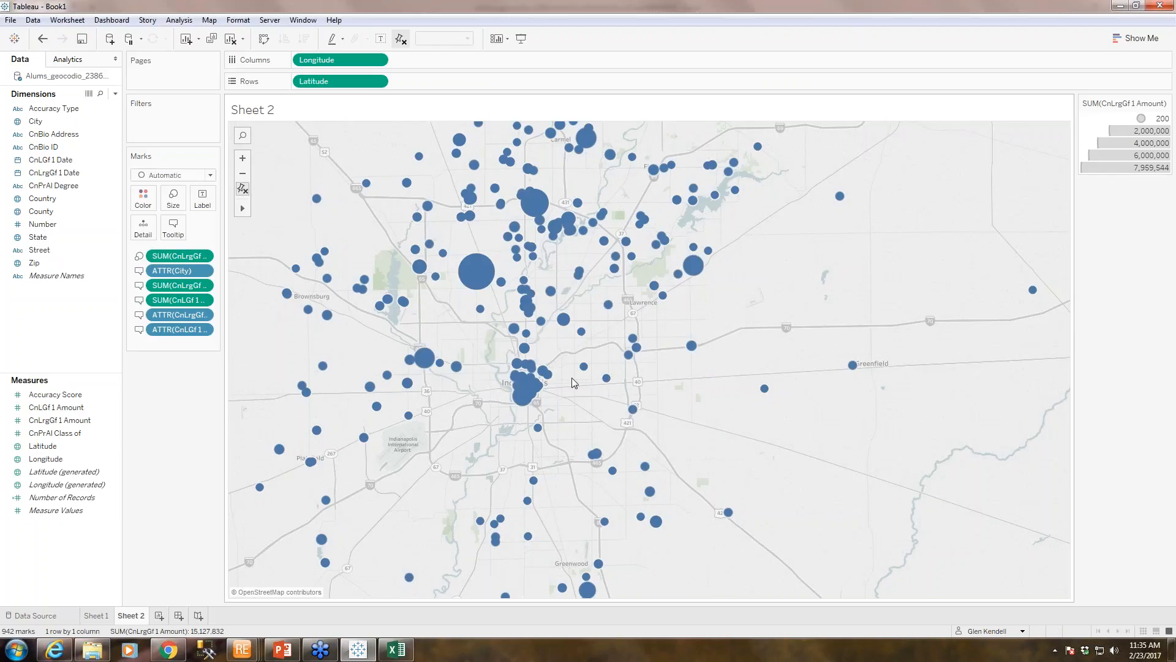
pyautogui.moveTo(582, 368)
pyautogui.moveTo(485, 302)
pyautogui.moveTo(693, 263)
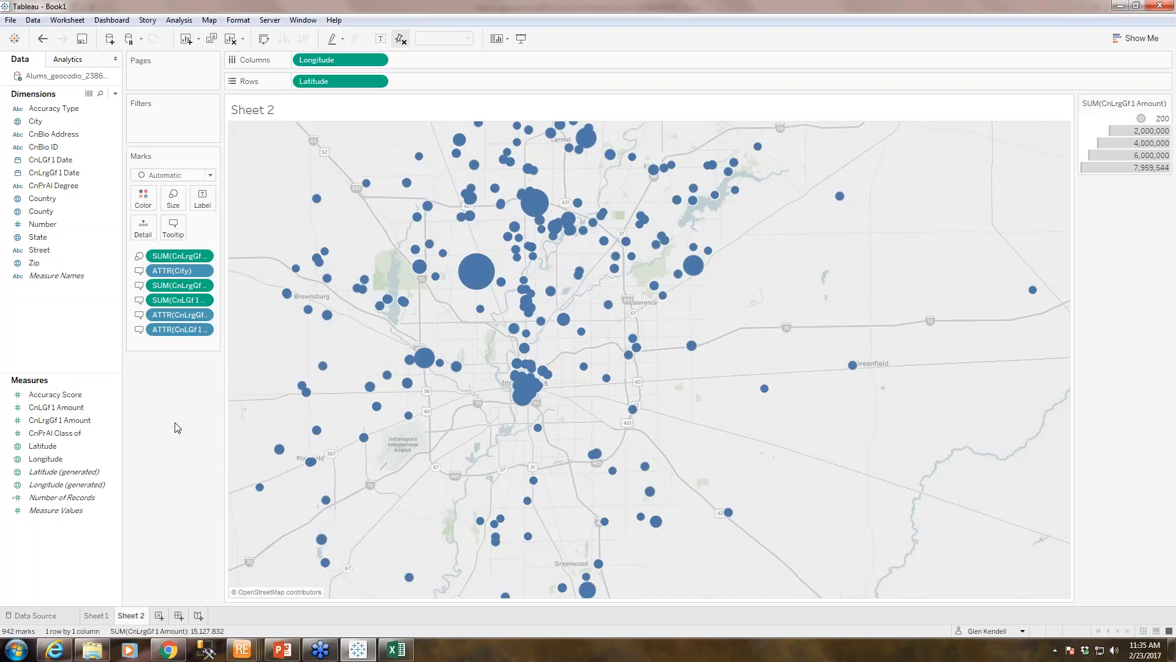
# Color the map marks by the discrete year of CnLGf 1 Date
pyautogui.click(57, 161)
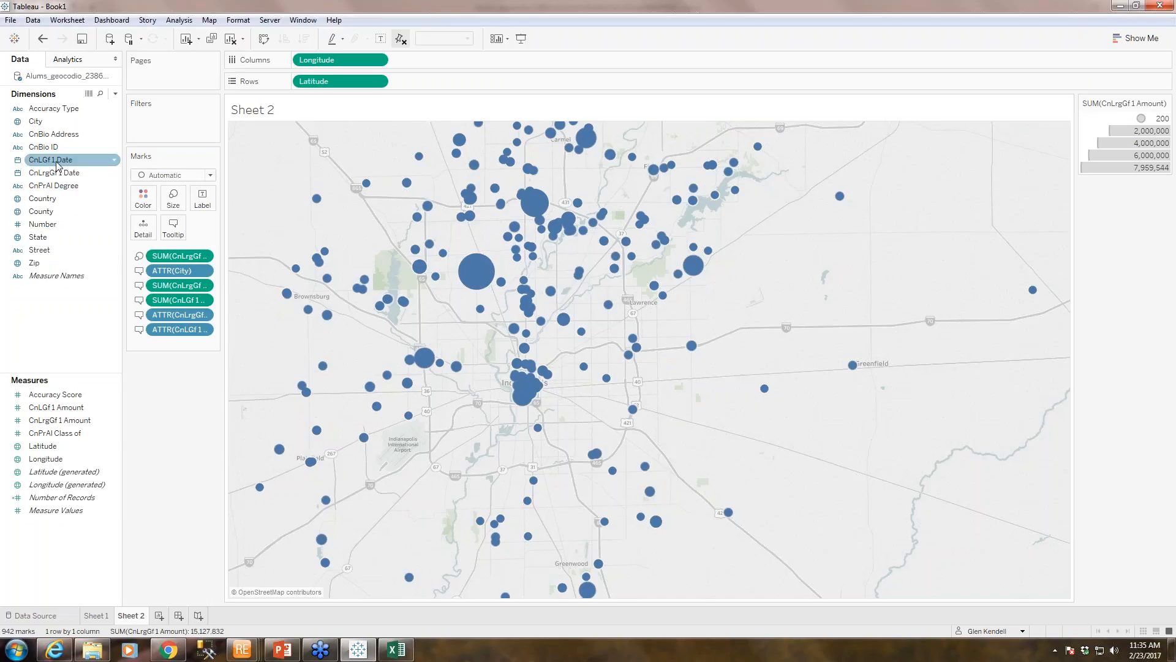
pyautogui.moveTo(54, 164); pyautogui.dragTo(143, 198)
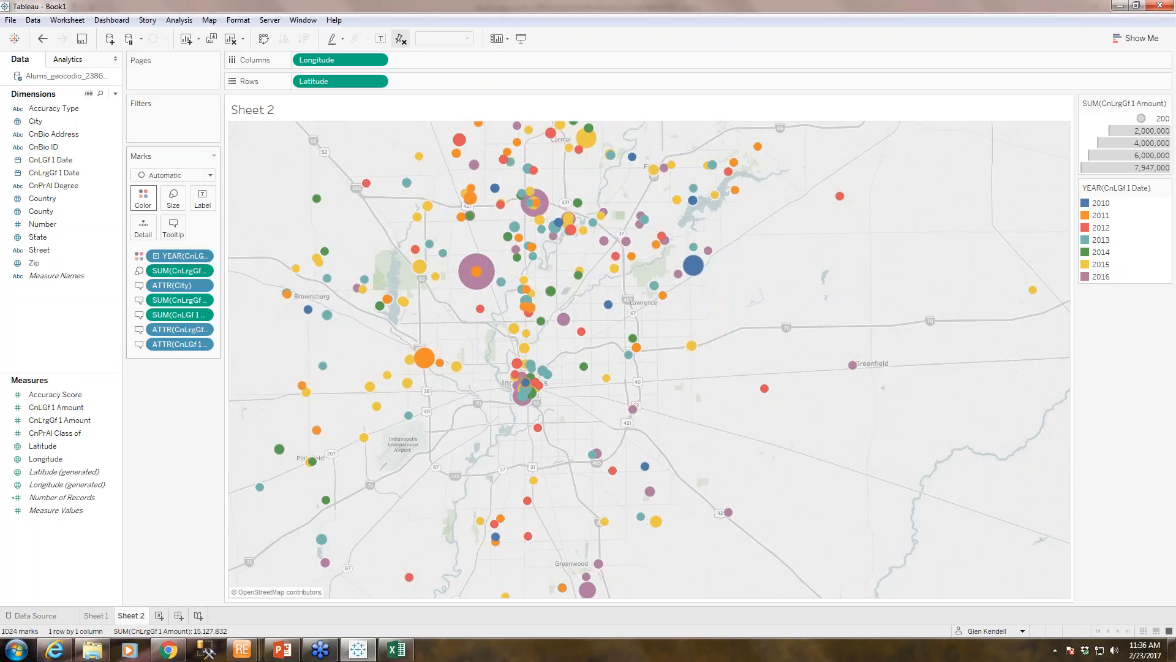
pyautogui.moveTo(488, 258)
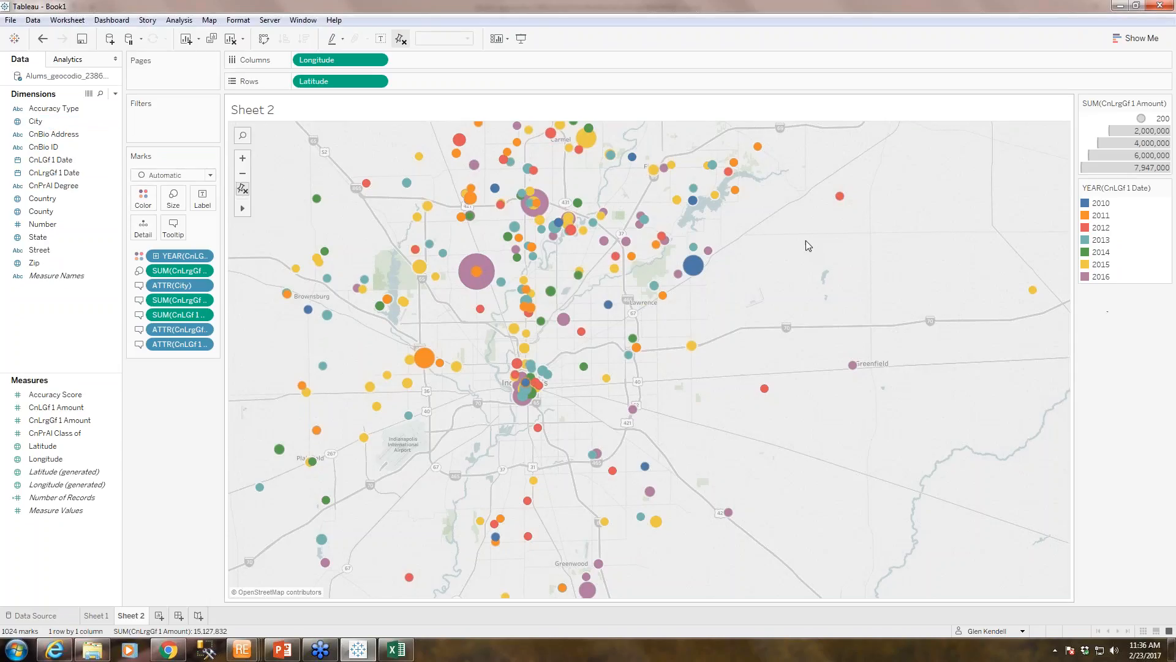
# Examine the CnLGf 1 Date field options and the year colors on the map, and undo the discrete year coloring
pyautogui.click(53, 161)
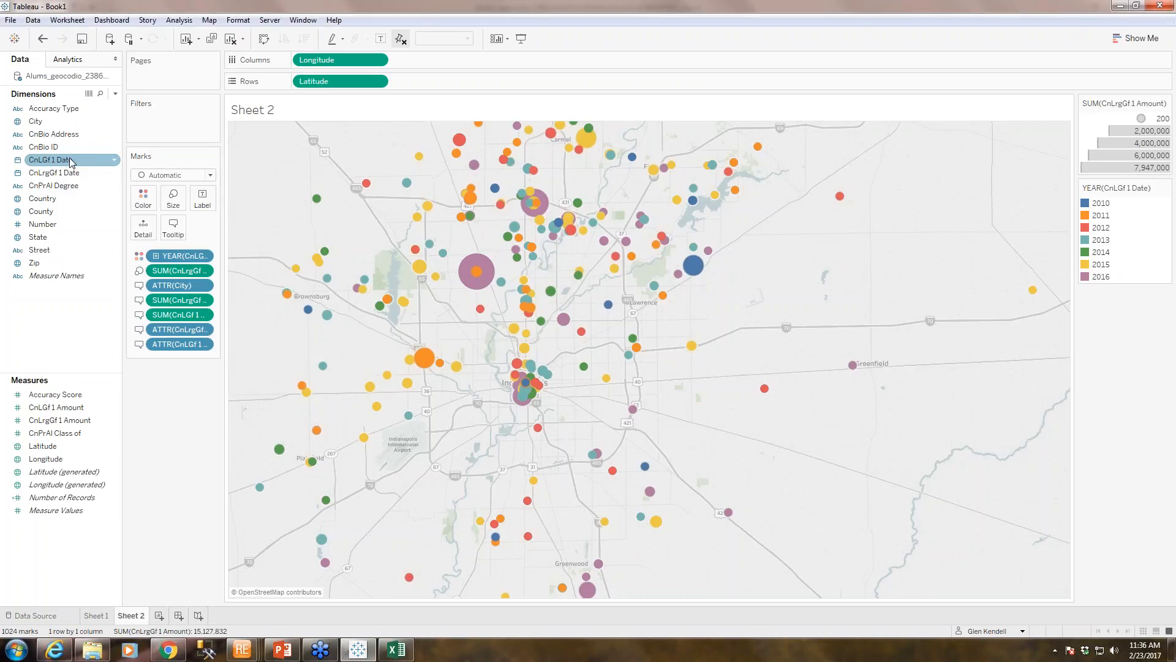
pyautogui.click(112, 162)
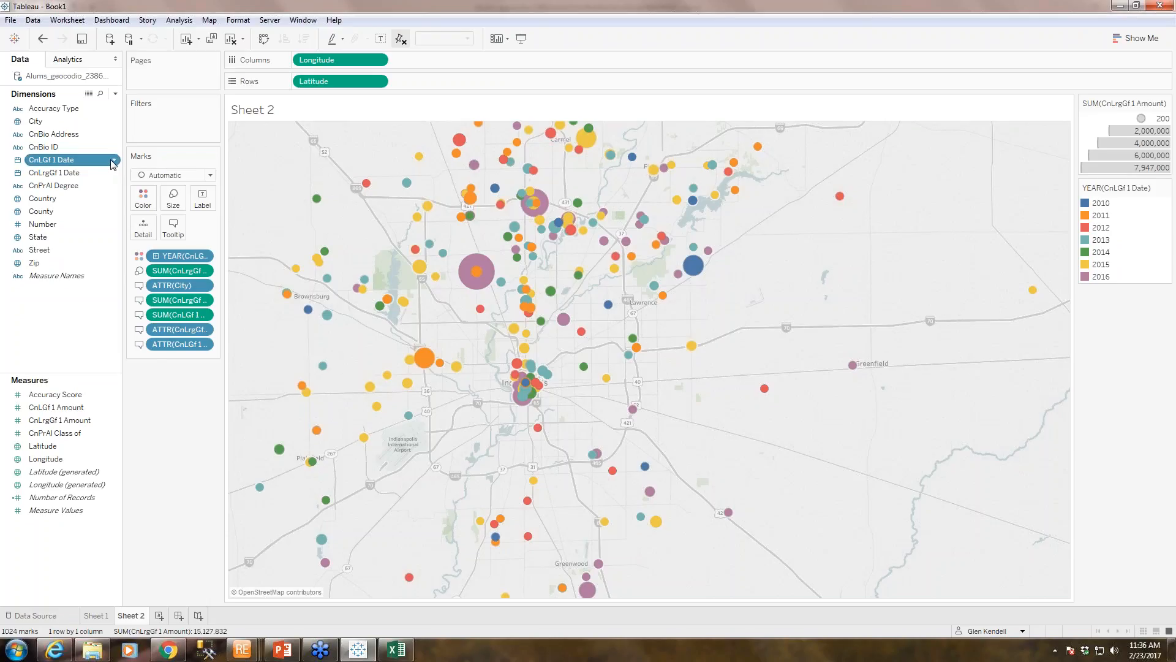
pyautogui.click(113, 163)
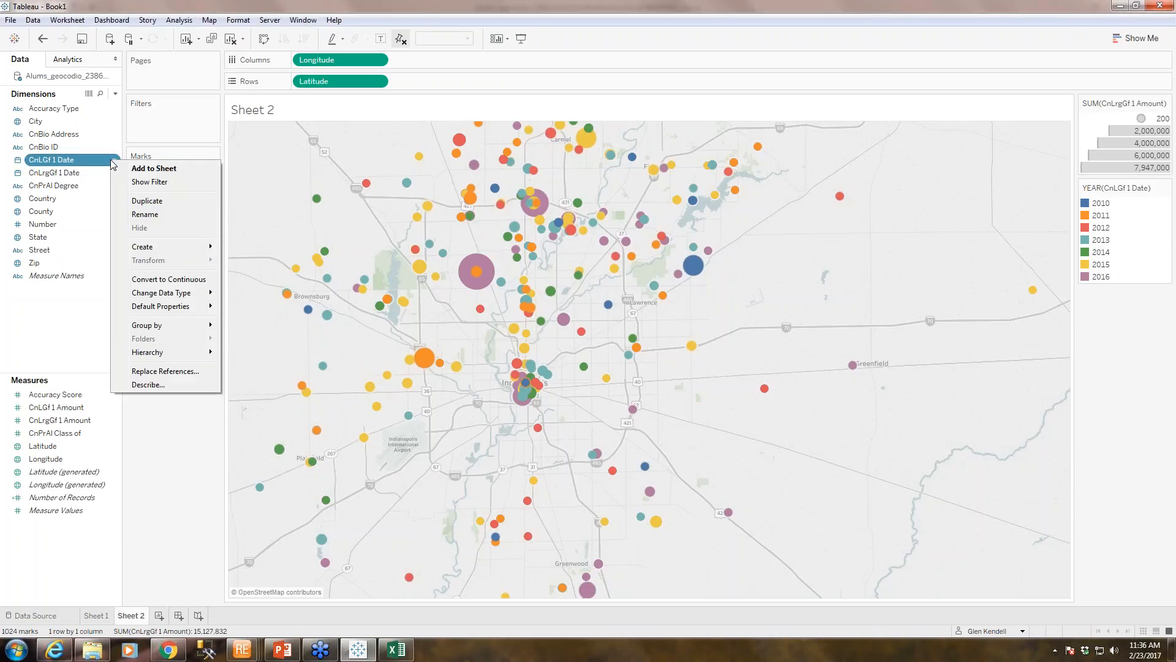
pyautogui.click(153, 168)
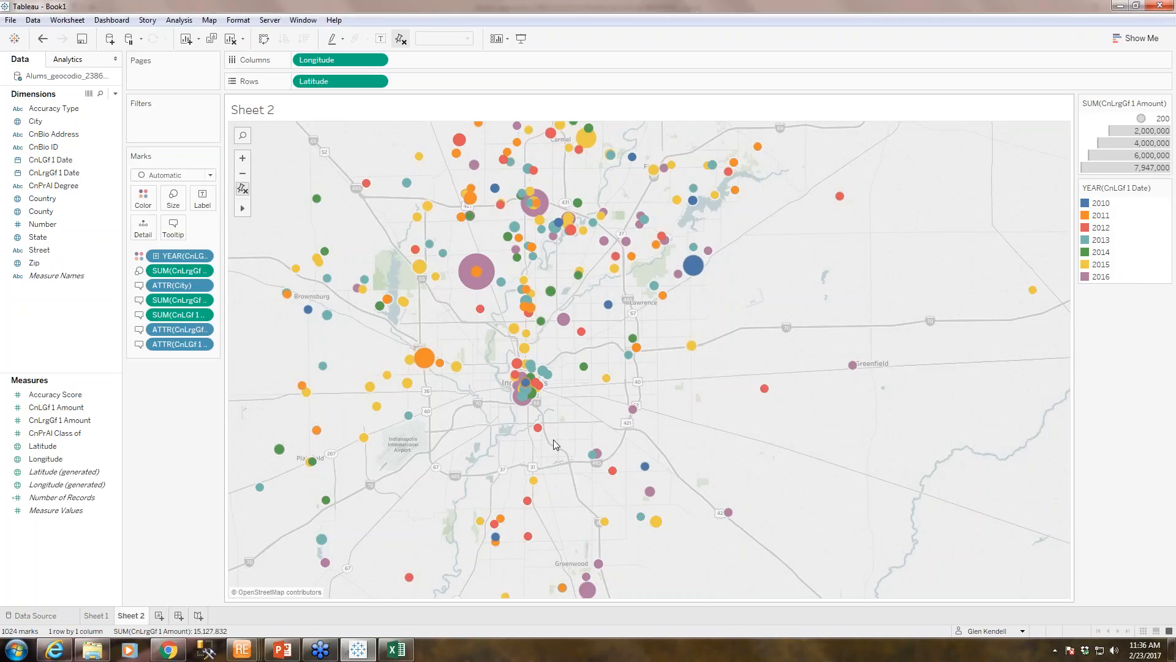
pyautogui.moveTo(633, 408)
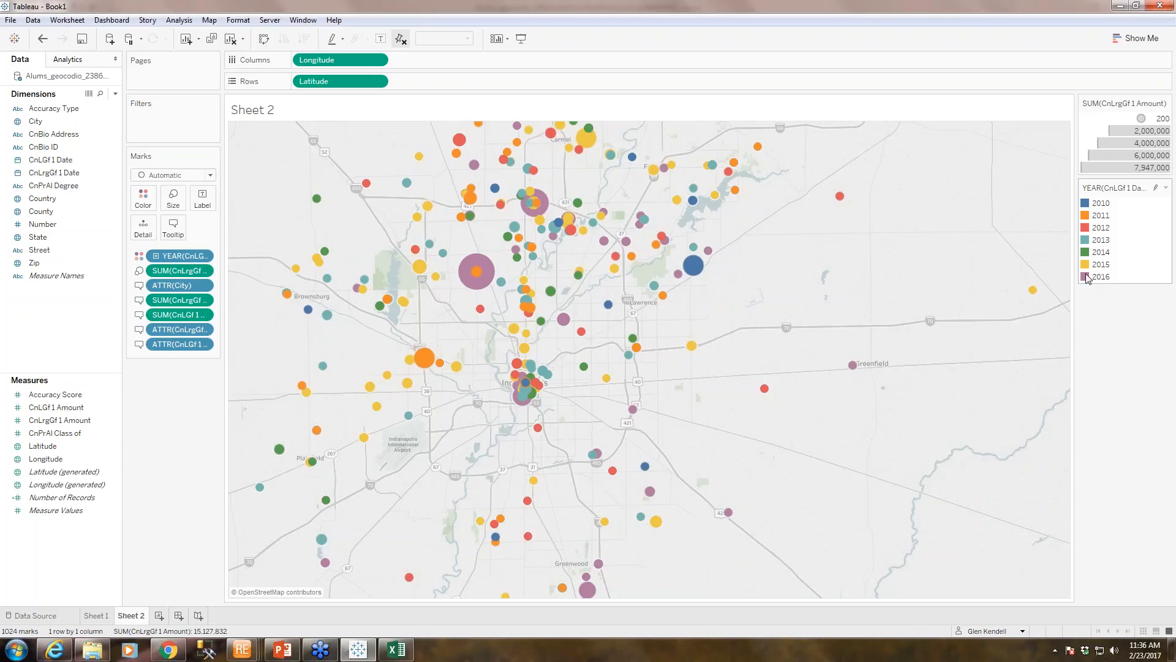
pyautogui.moveTo(409, 381)
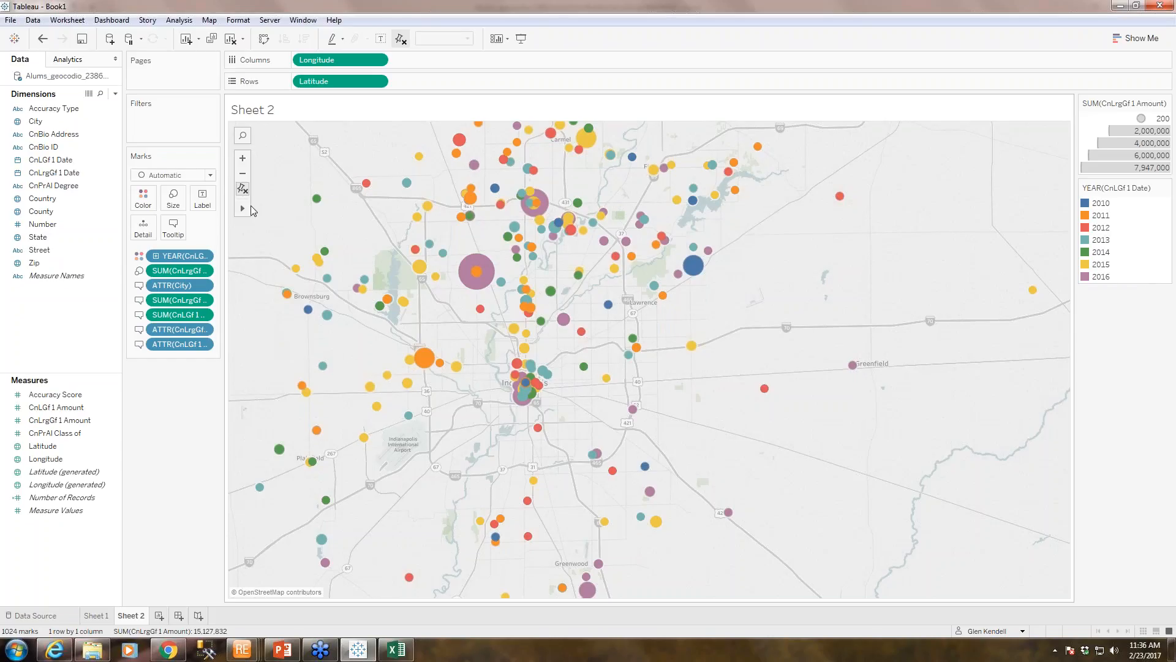
pyautogui.click(43, 39)
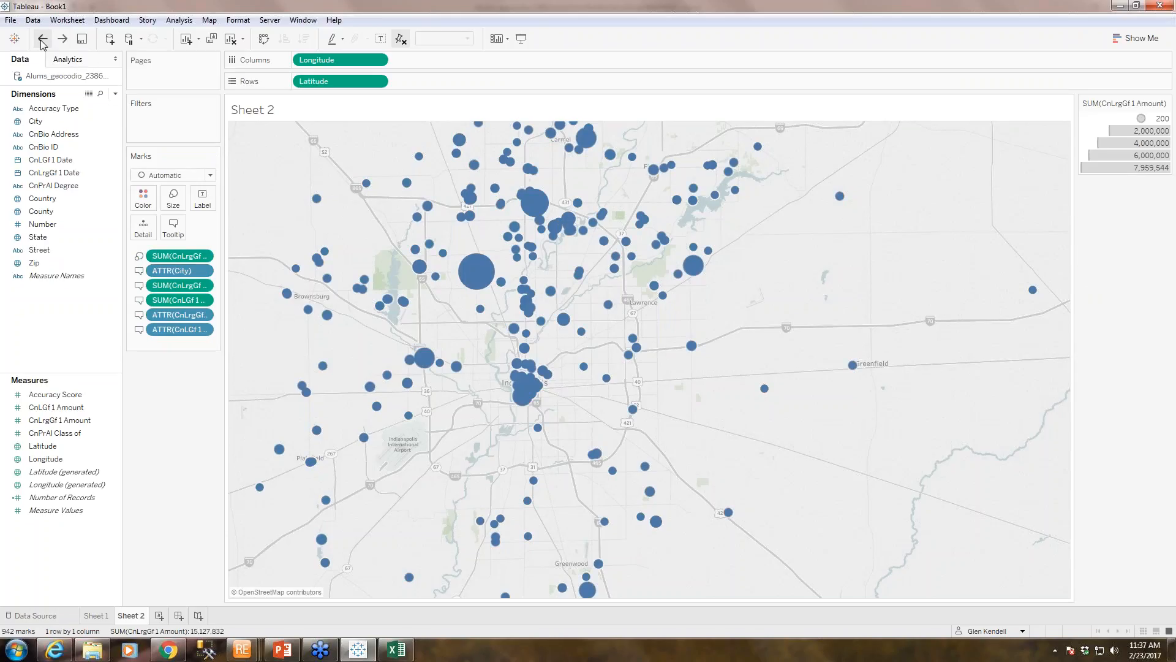
# Convert CnLGf 1 Date to continuous and color the map marks by its year
pyautogui.click(65, 159)
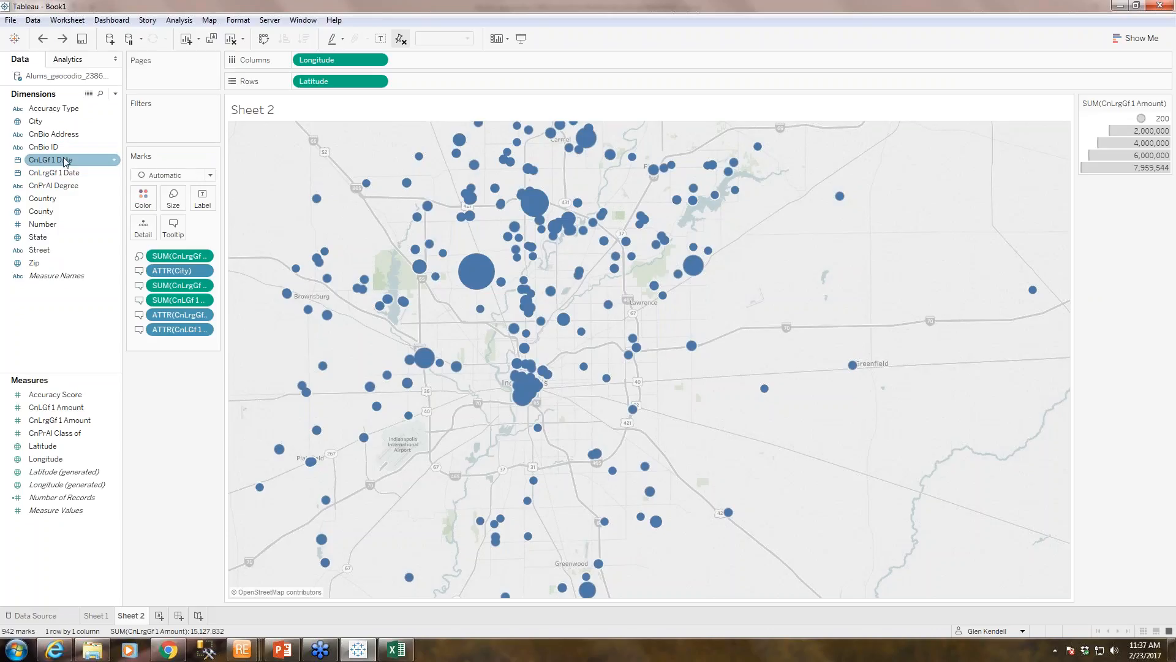
pyautogui.rightClick(65, 160)
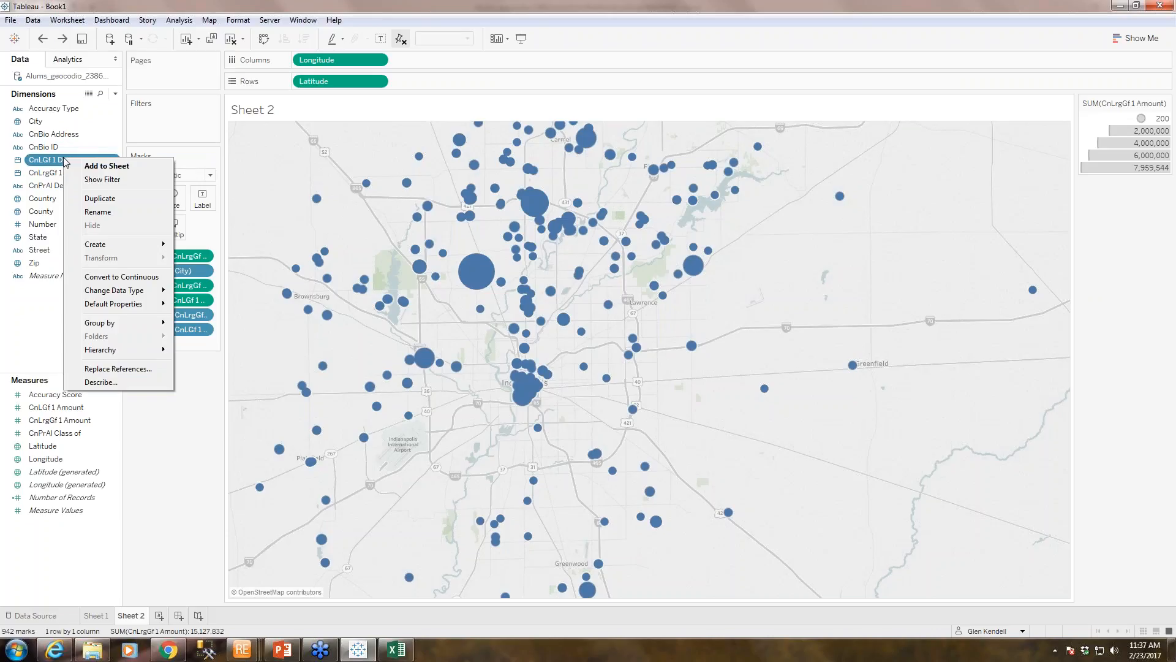
pyautogui.click(124, 279)
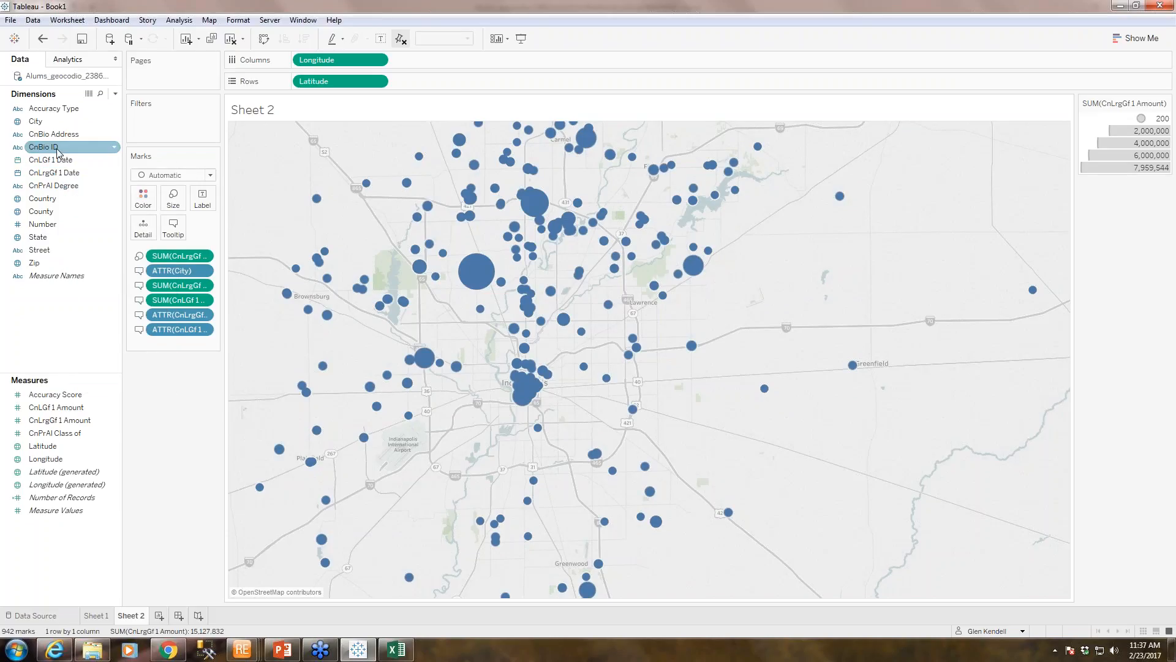
pyautogui.moveTo(61, 160); pyautogui.dragTo(142, 196)
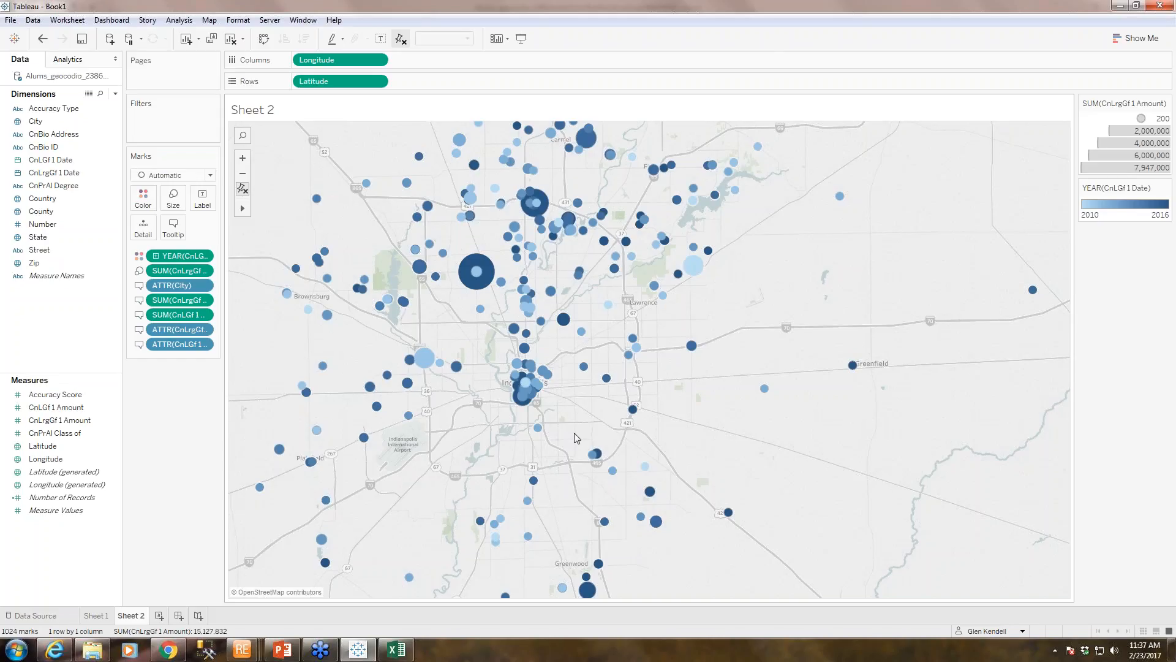
pyautogui.moveTo(560, 320)
pyautogui.moveTo(473, 261)
# Reset the map to its full extent and check the tooltip of the West Lafayette mark
pyautogui.click(245, 189)
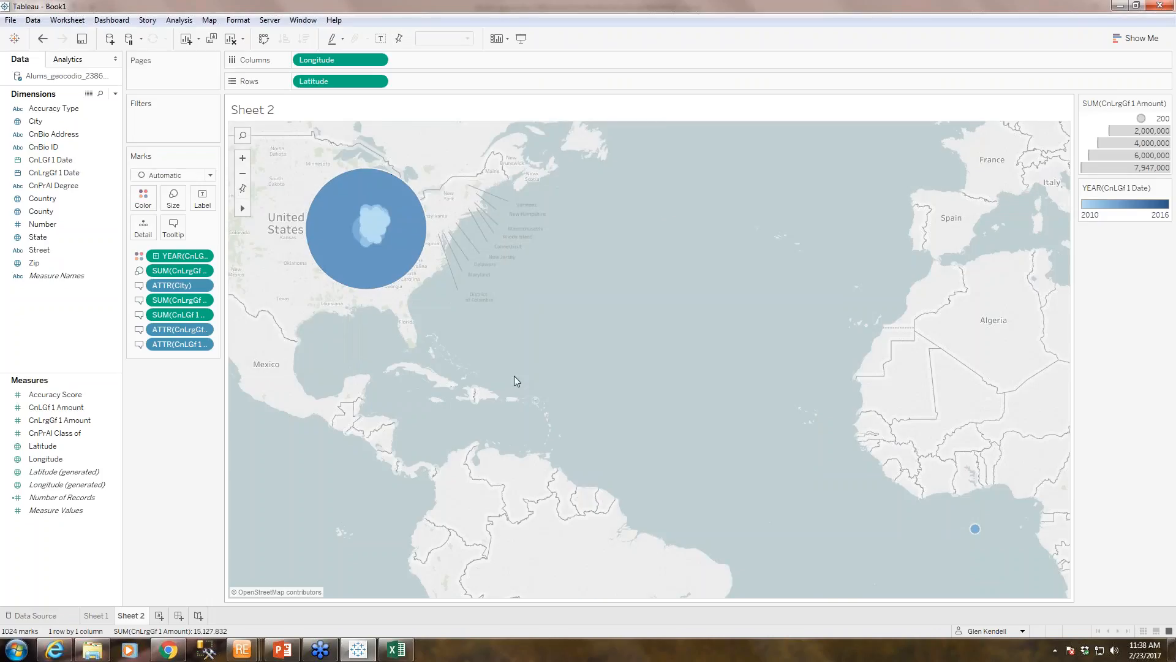
pyautogui.moveTo(394, 299)
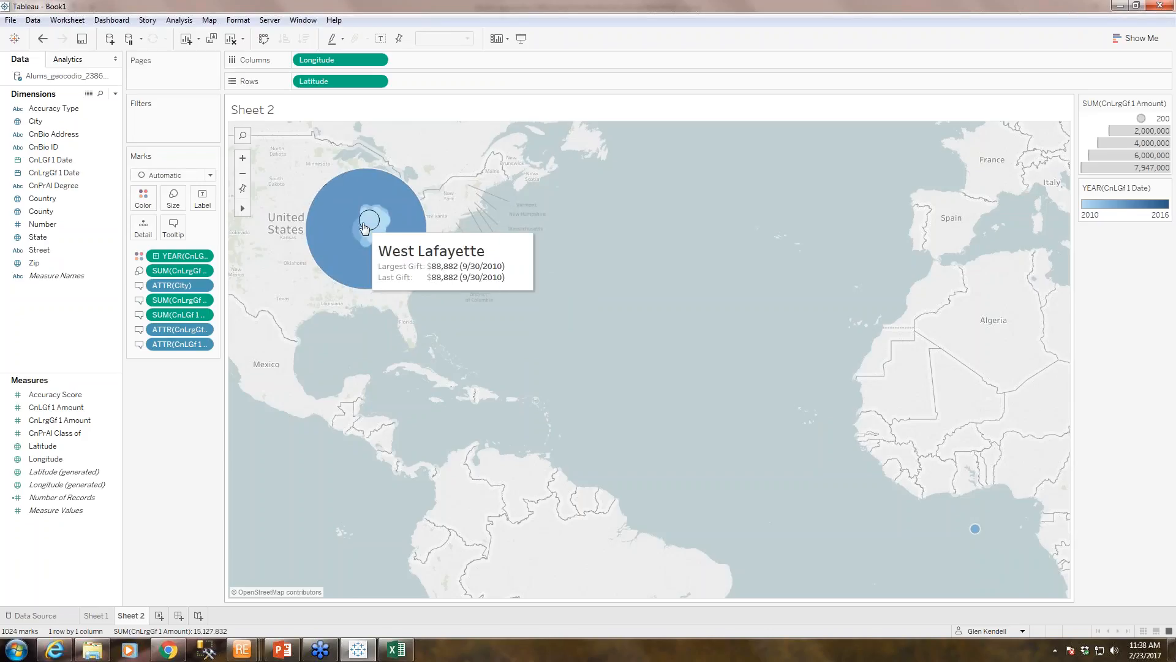
pyautogui.moveTo(324, 214)
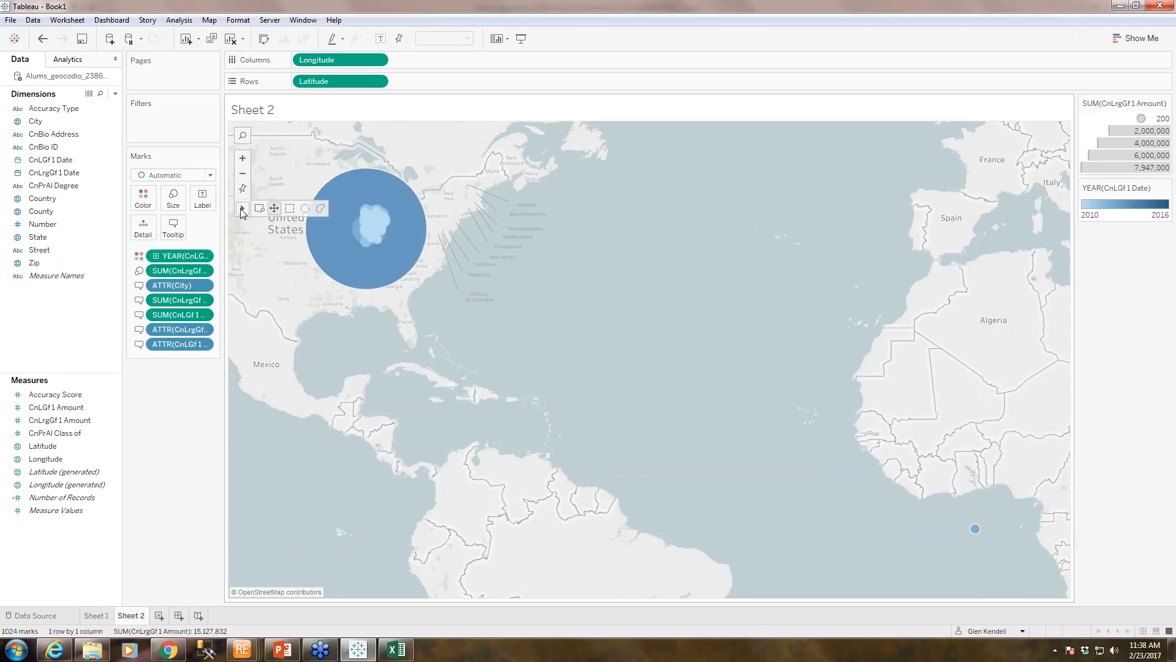
# Zoom the map in on Indiana to examine the donor marks across the state
pyautogui.click(242, 160)
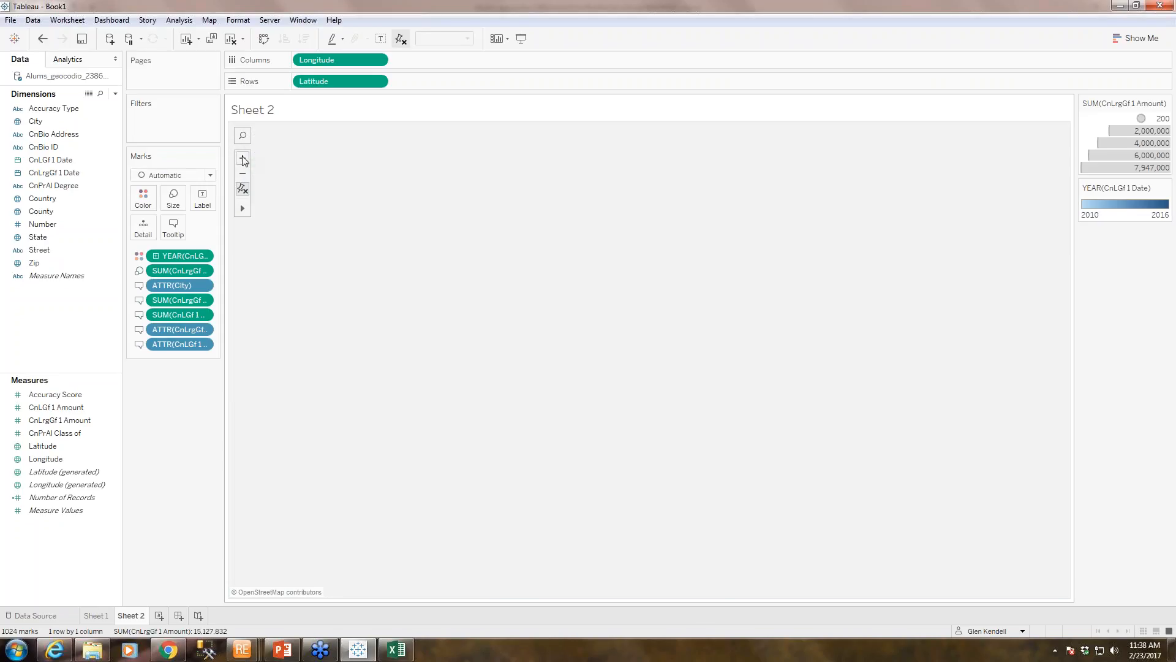
pyautogui.moveTo(293, 268); pyautogui.dragTo(539, 401)
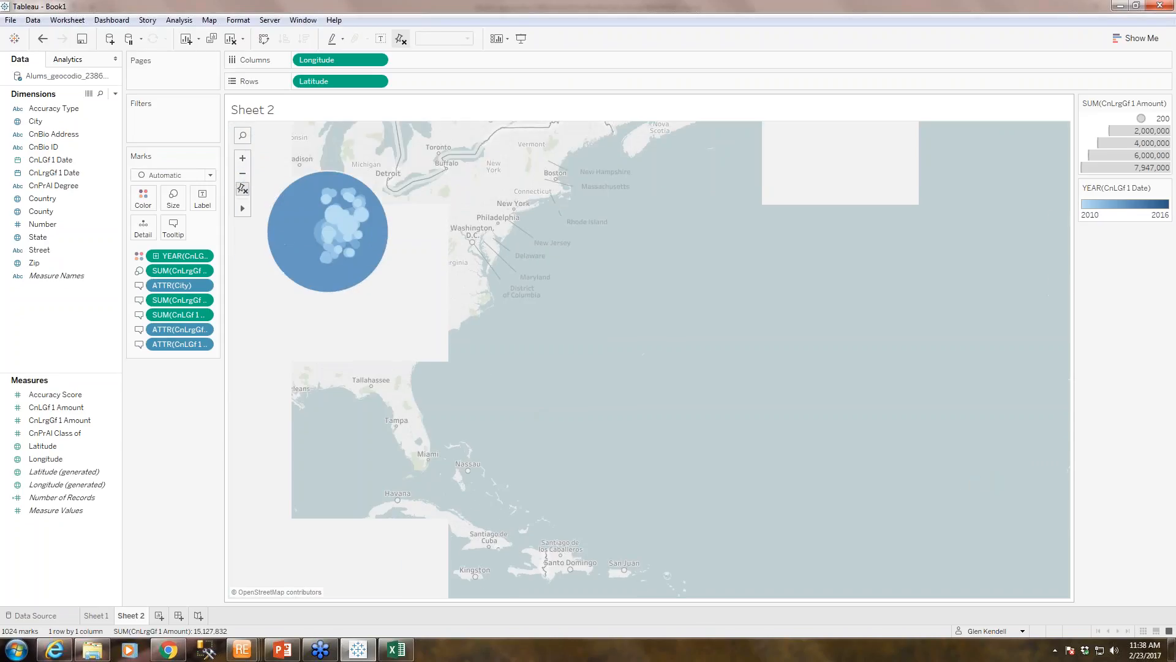
pyautogui.click(242, 158)
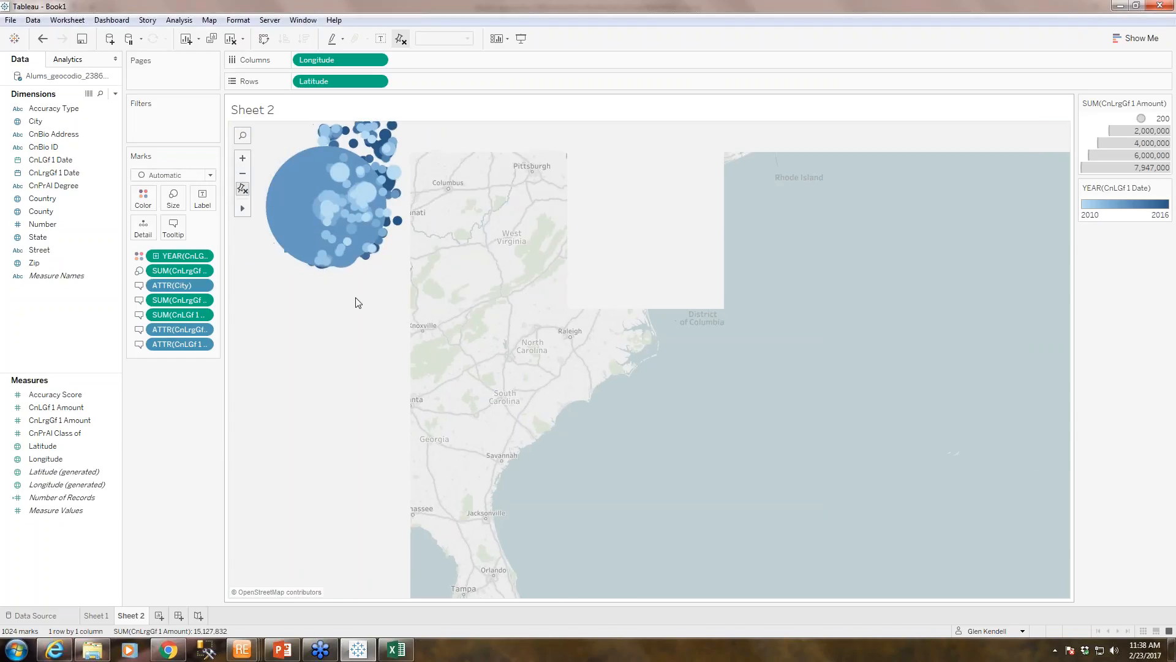
pyautogui.moveTo(427, 278); pyautogui.dragTo(665, 468)
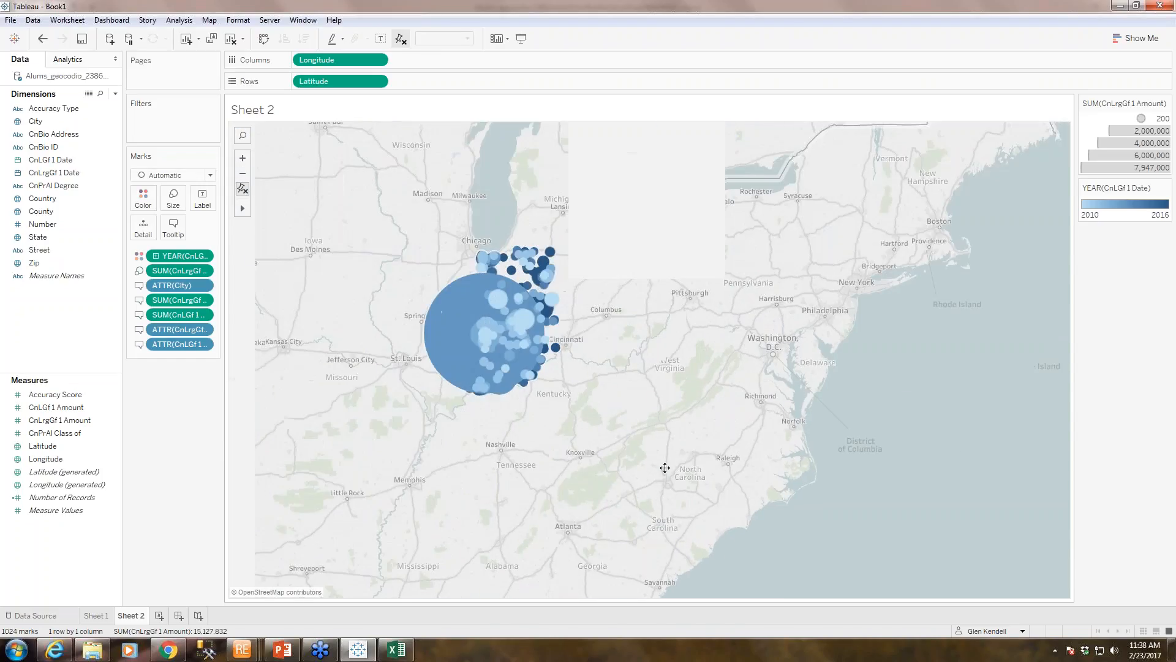
pyautogui.click(243, 159)
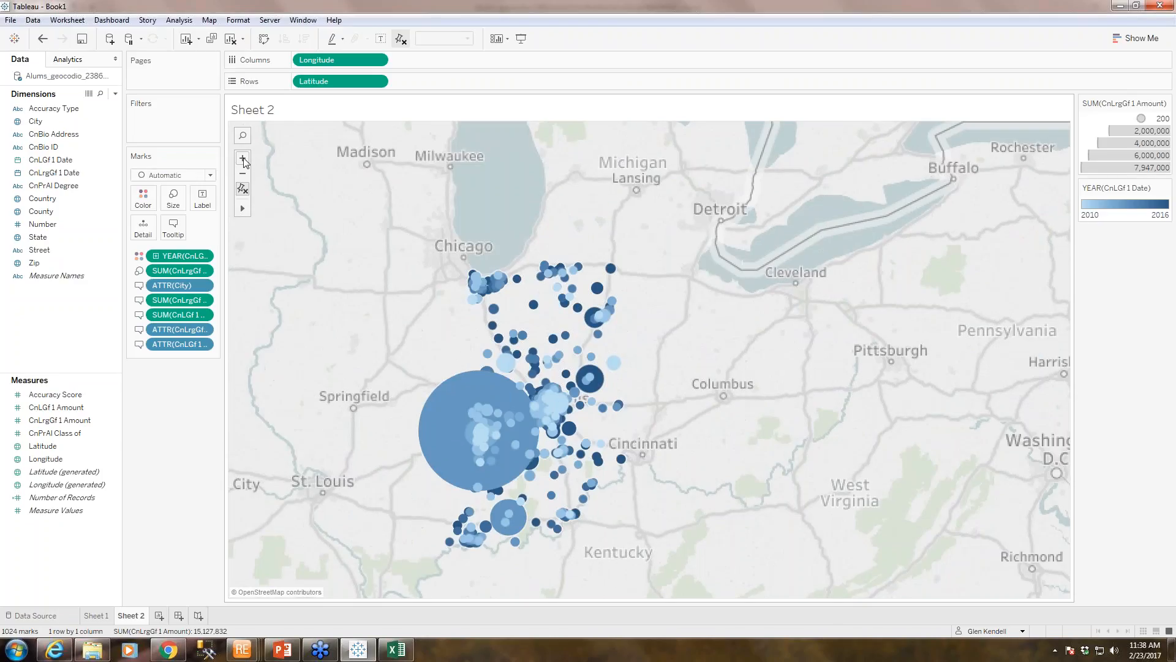
pyautogui.click(243, 159)
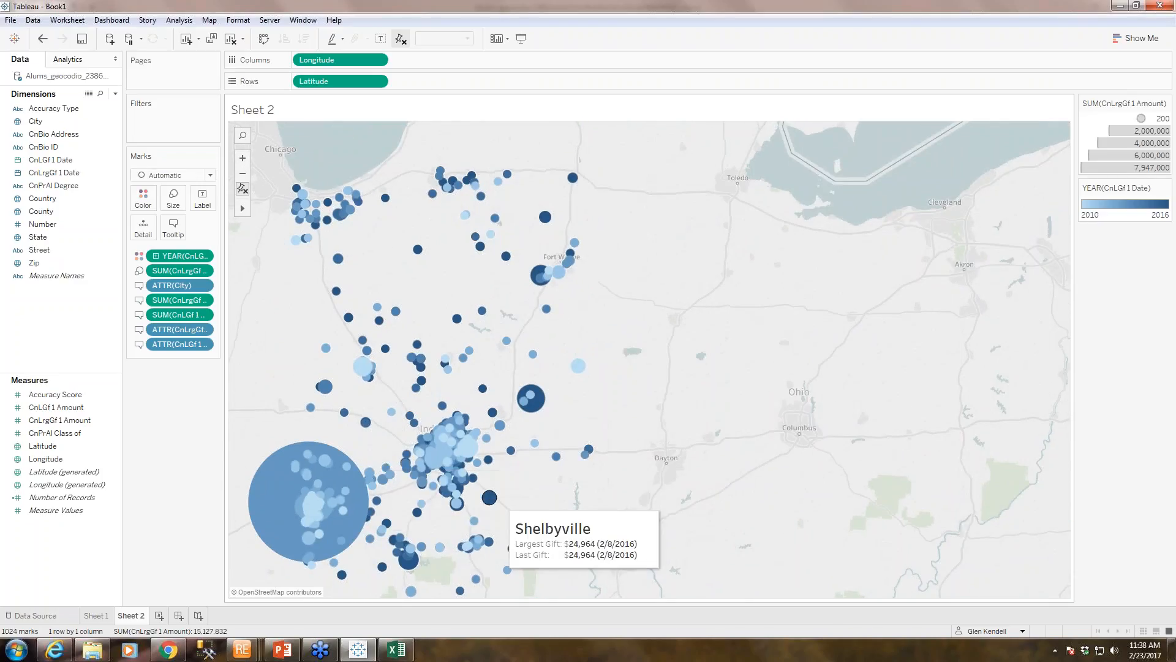
pyautogui.moveTo(682, 299); pyautogui.dragTo(813, 242)
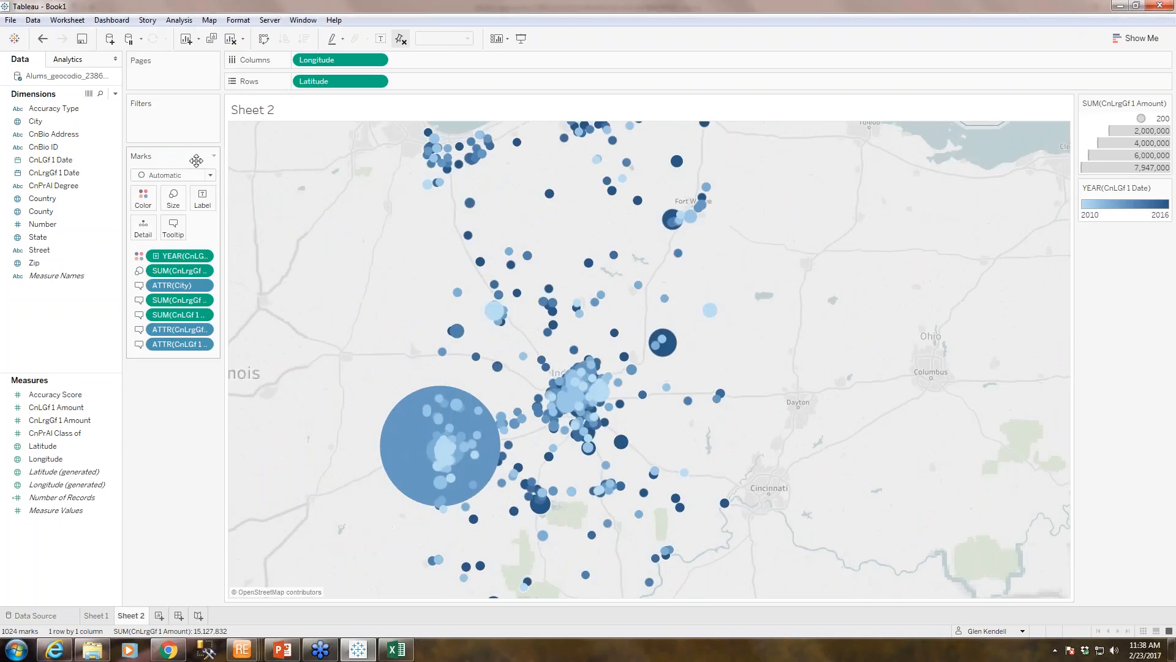
# Zoom in further on the Indianapolis area and check the tooltip of a mark northwest of downtown
pyautogui.click(243, 158)
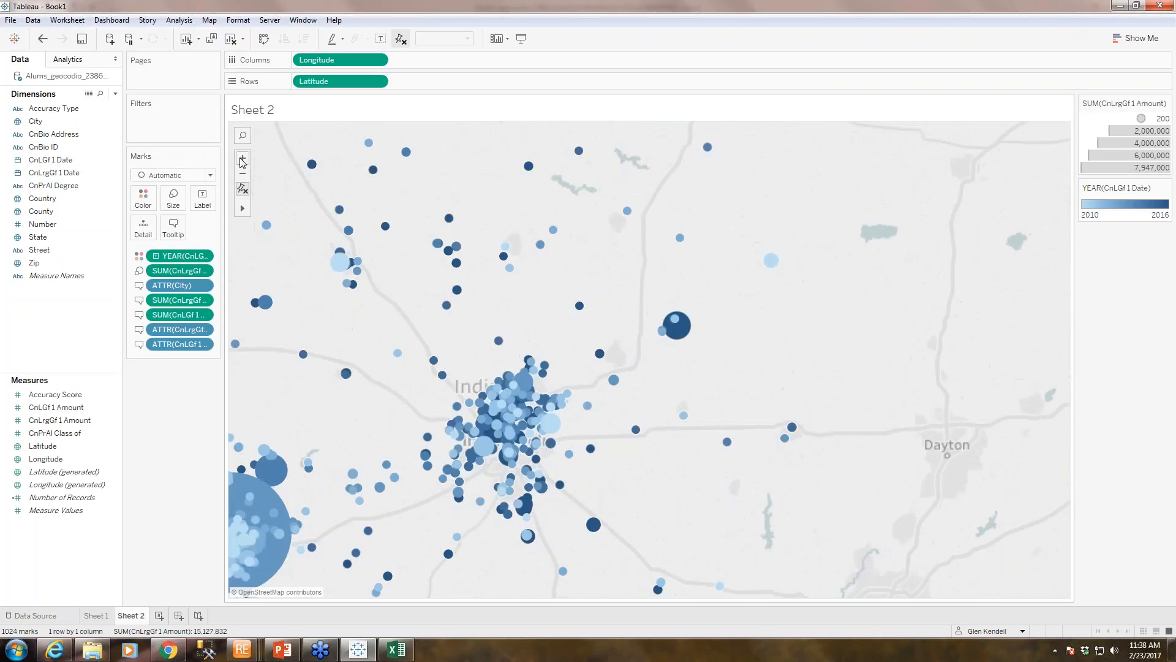
pyautogui.moveTo(653, 259); pyautogui.dragTo(677, 213)
pyautogui.moveTo(678, 486); pyautogui.dragTo(689, 409)
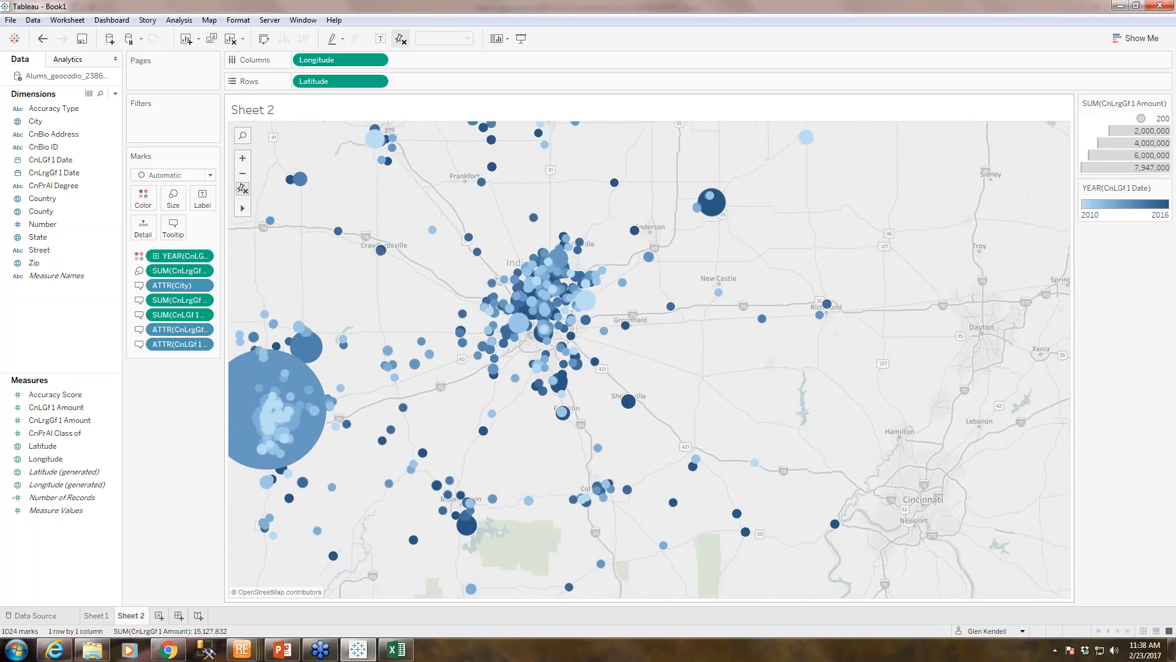
pyautogui.click(242, 158)
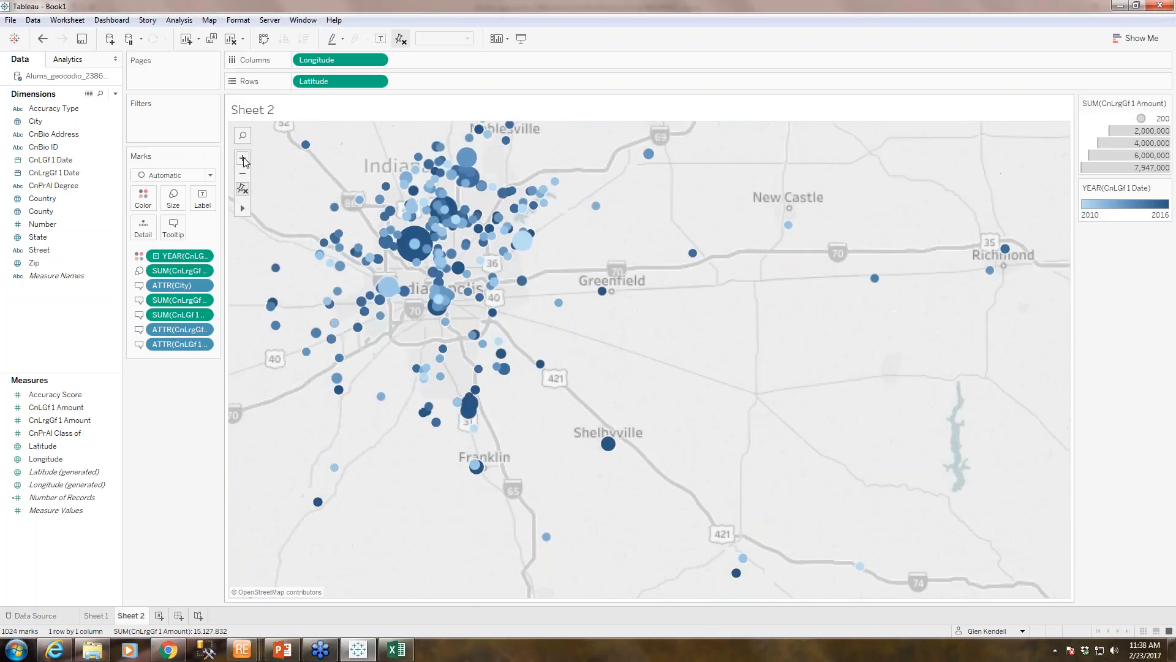
pyautogui.click(244, 160)
pyautogui.moveTo(529, 355); pyautogui.dragTo(785, 485)
pyautogui.click(243, 158)
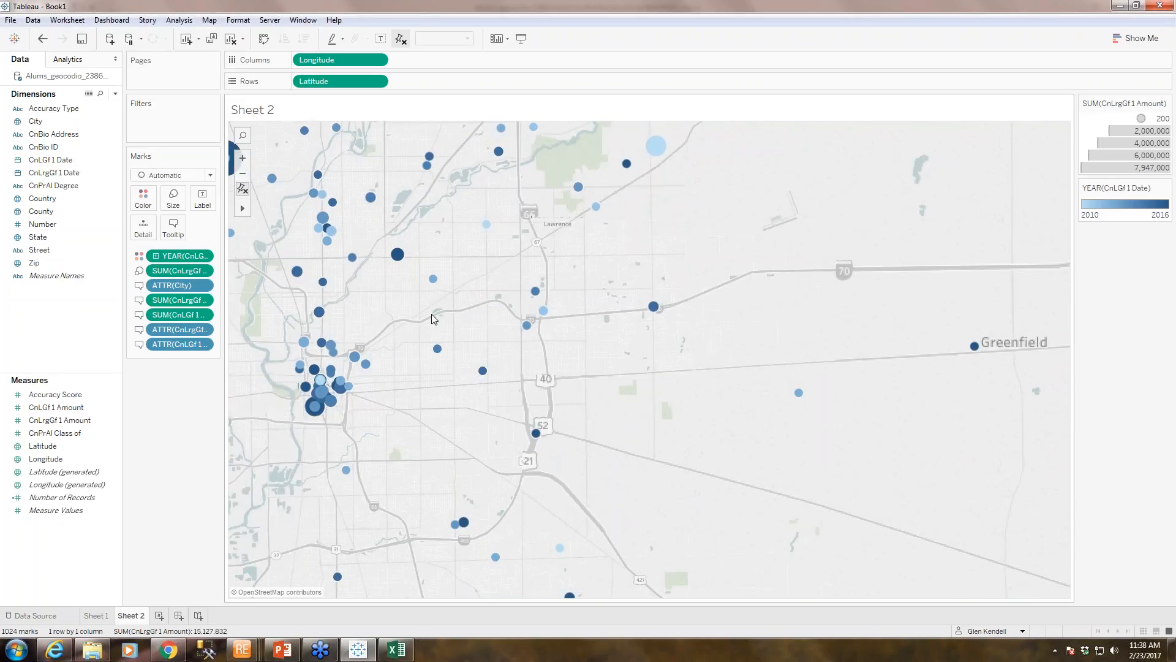
pyautogui.moveTo(449, 324); pyautogui.dragTo(590, 385)
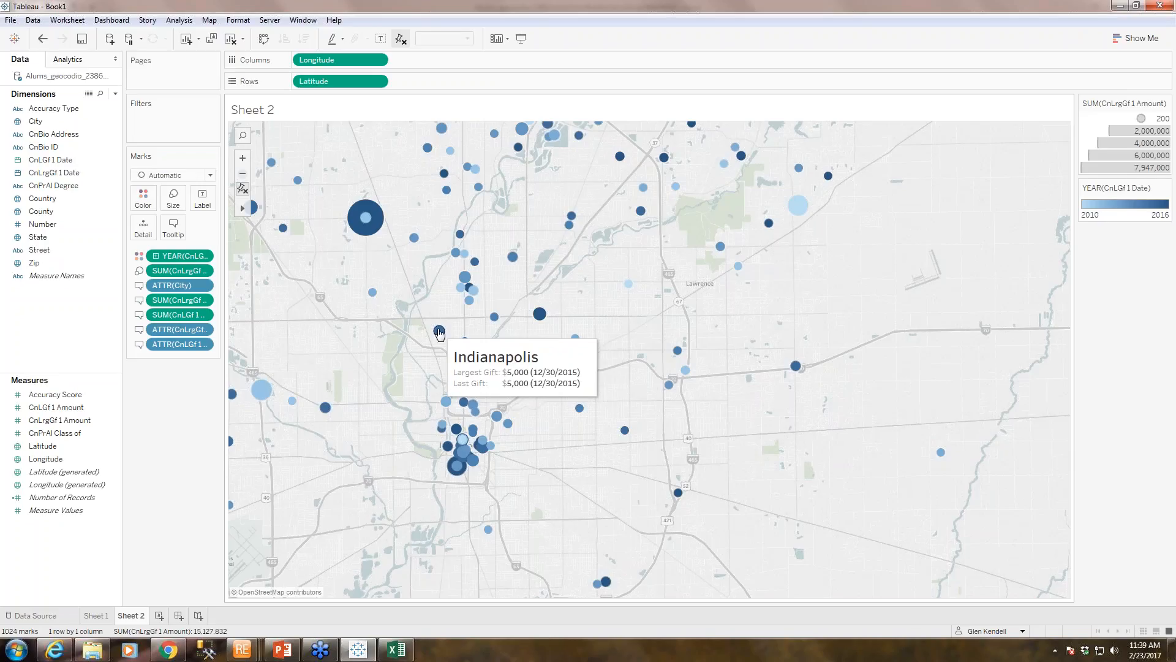
# Pan the map to bring the Indianapolis International Airport area west of the city into view
pyautogui.moveTo(537, 471); pyautogui.dragTo(572, 402)
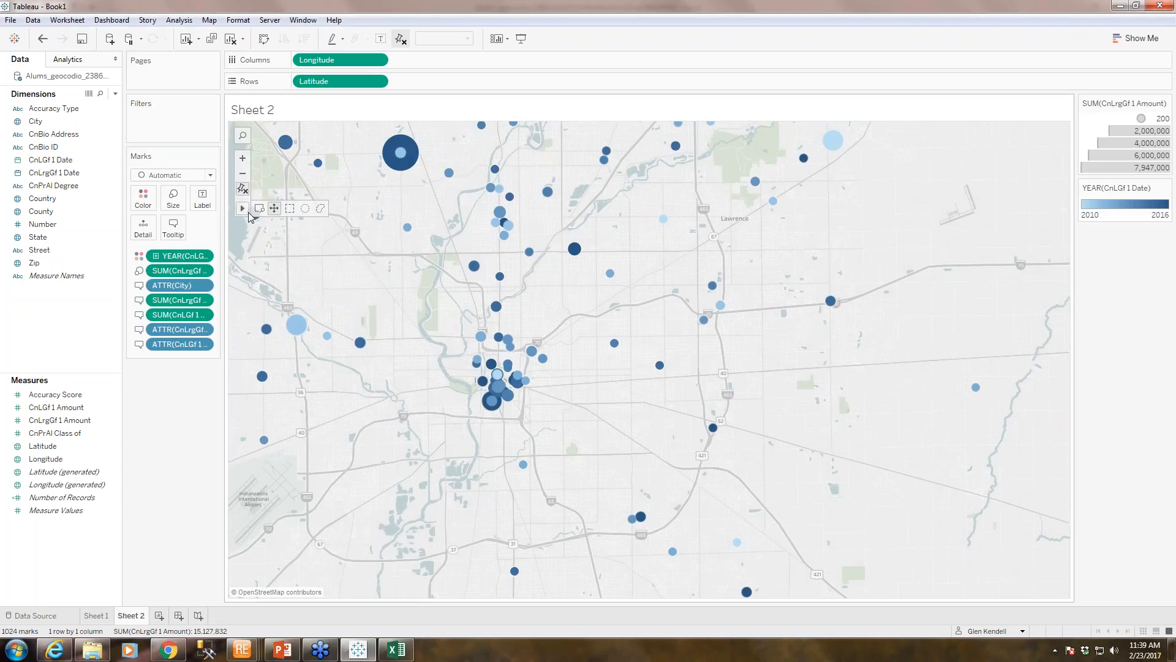
pyautogui.moveTo(243, 208)
pyautogui.click(302, 212)
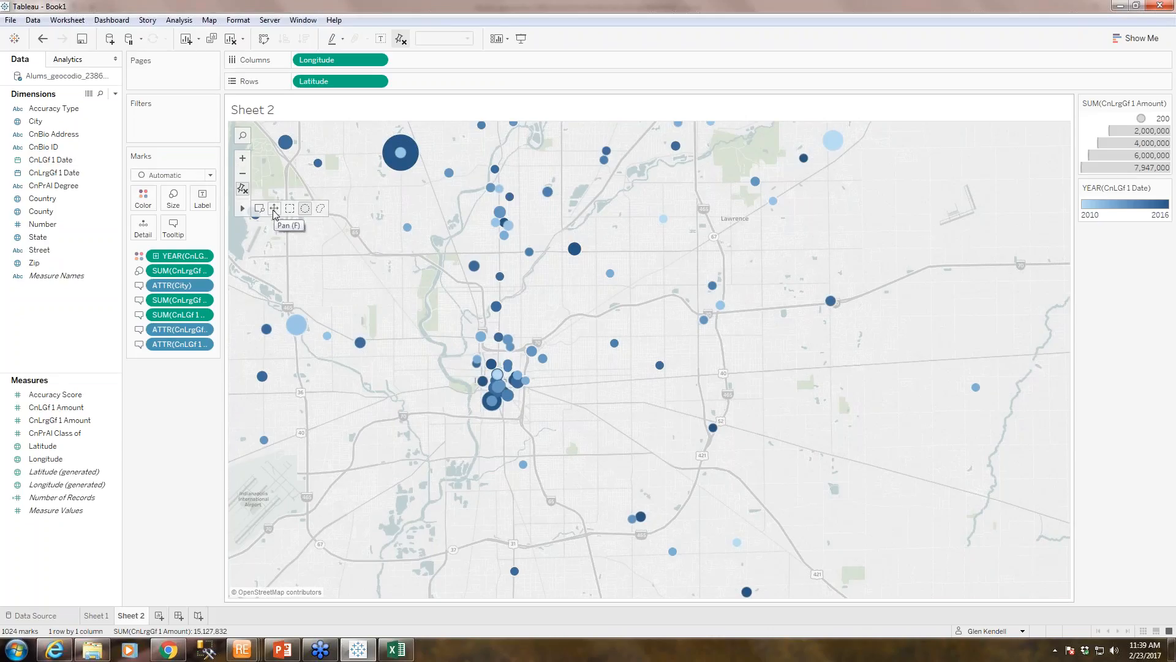
pyautogui.click(274, 212)
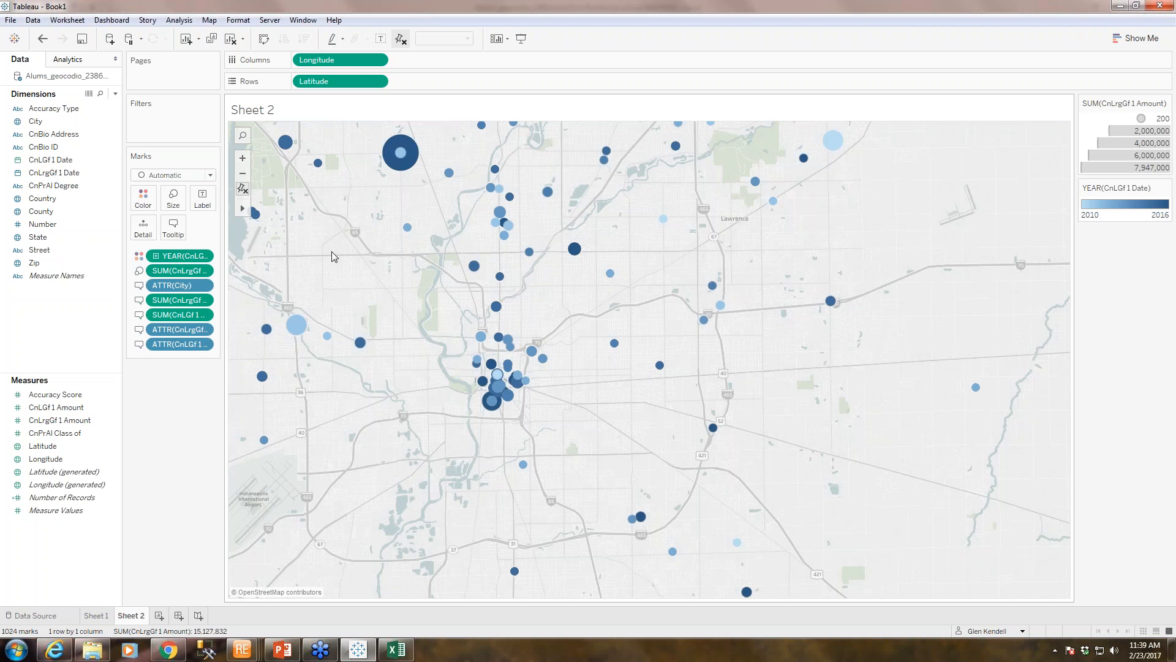
pyautogui.moveTo(330, 252); pyautogui.dragTo(494, 405)
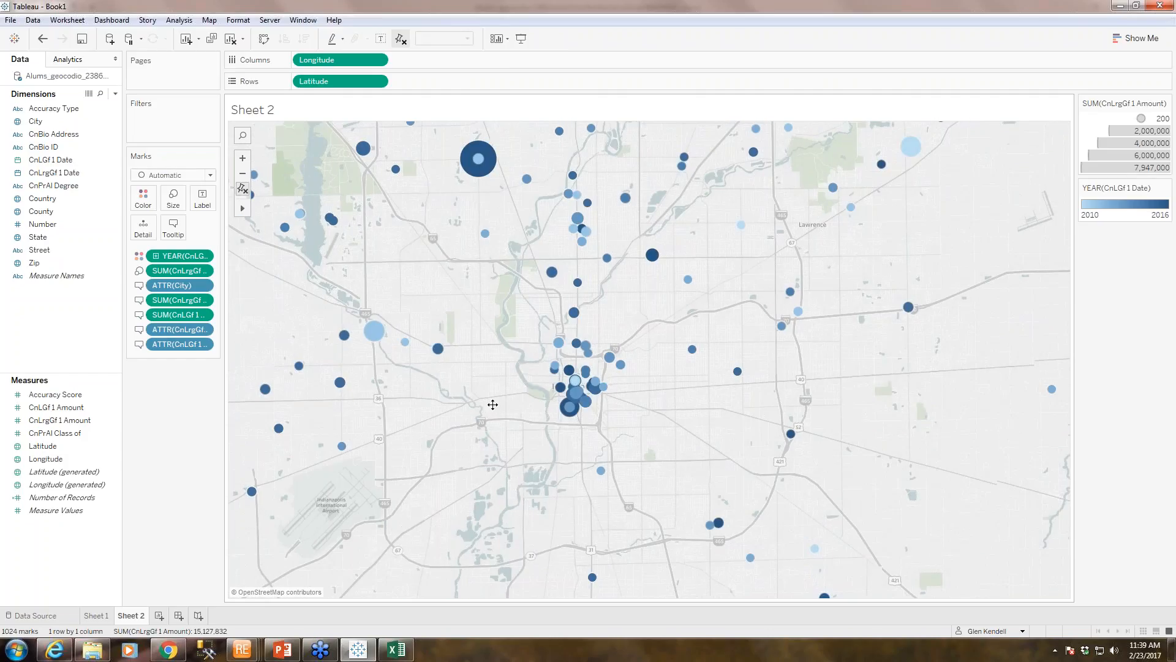
# Zoom in on downtown Indianapolis, select the surrounding donor marks with the Radial selection tool, and clear the selection
pyautogui.moveTo(244, 210)
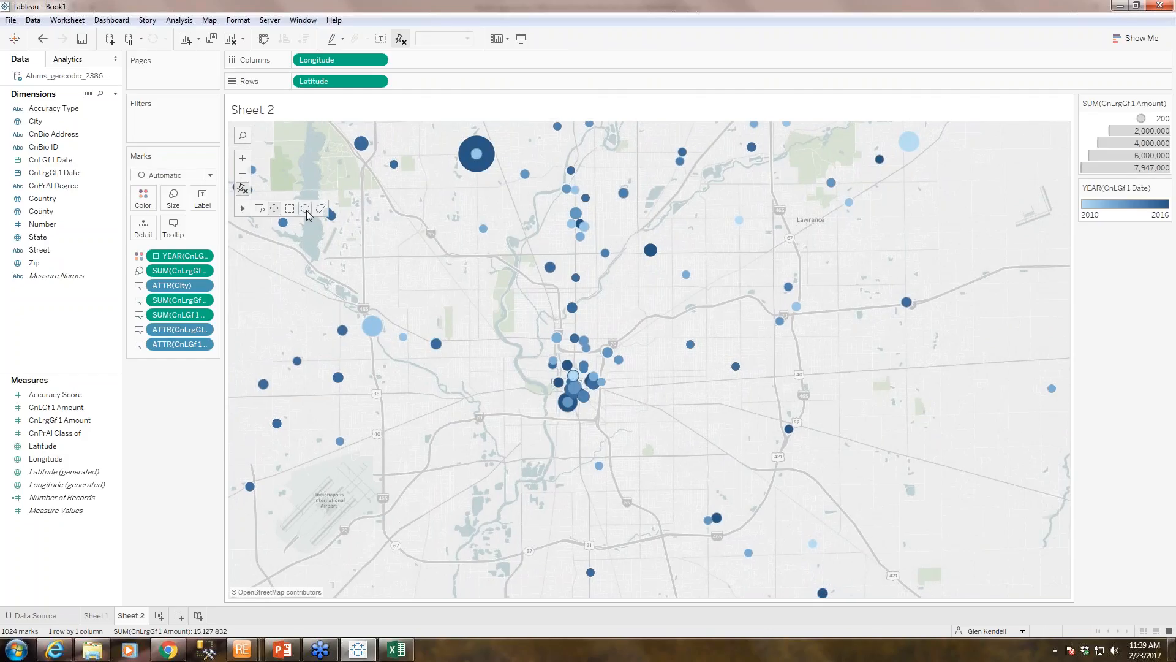
pyautogui.click(305, 209)
pyautogui.click(242, 159)
pyautogui.click(242, 159)
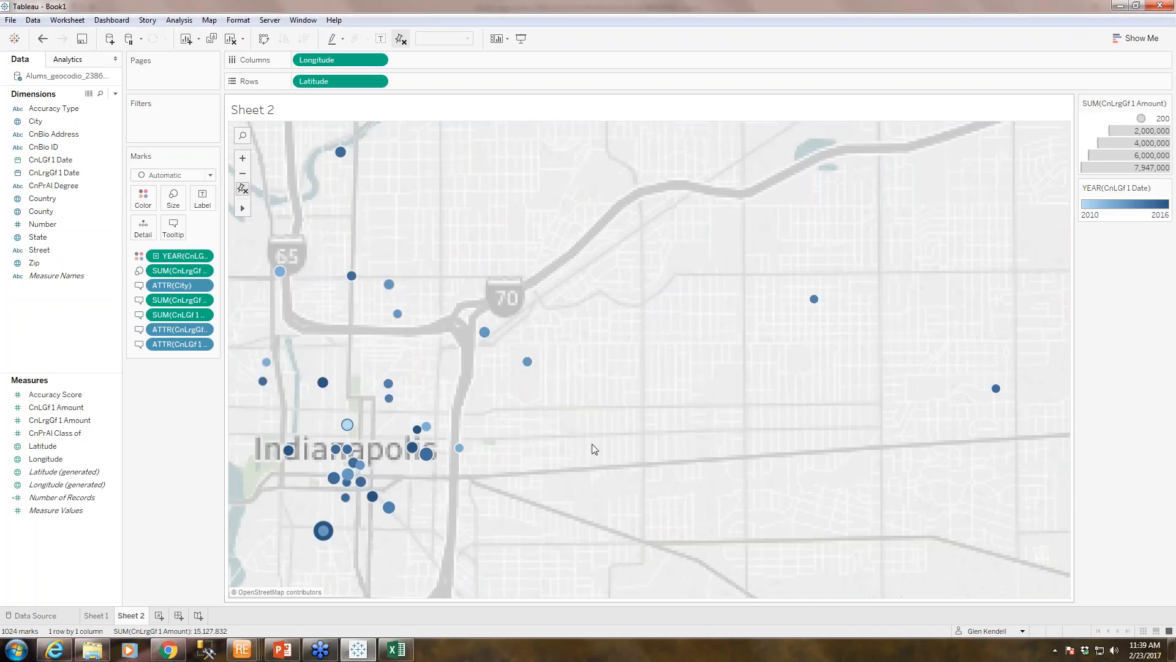
pyautogui.moveTo(545, 439); pyautogui.dragTo(588, 436)
pyautogui.moveTo(528, 367)
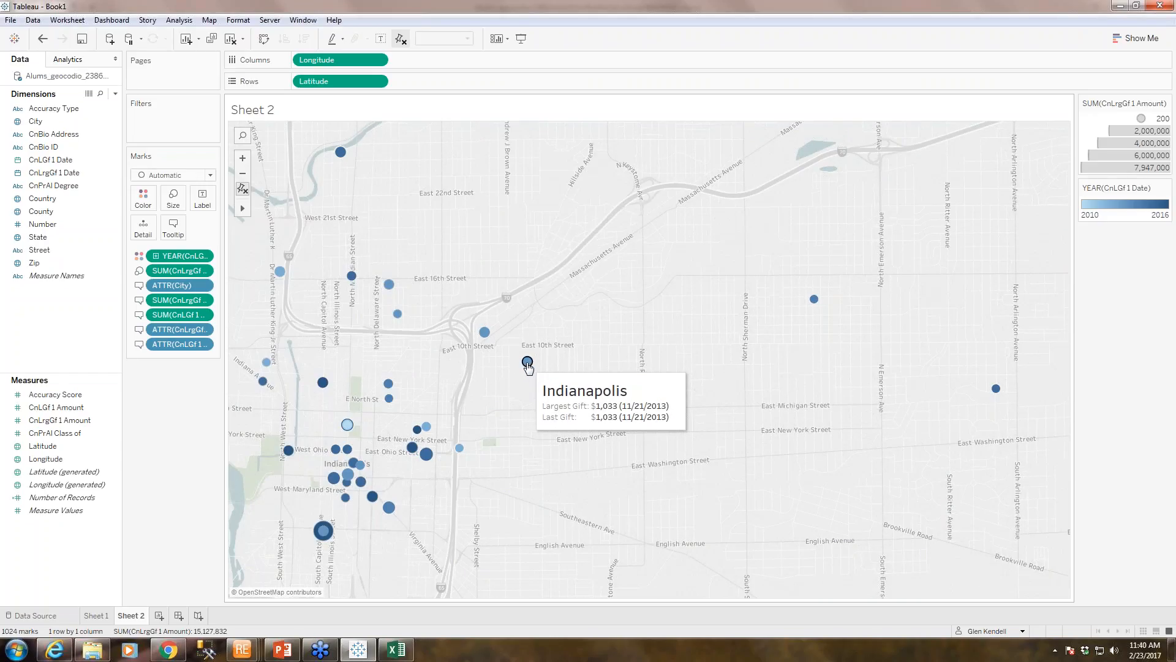
pyautogui.moveTo(528, 362); pyautogui.dragTo(676, 660)
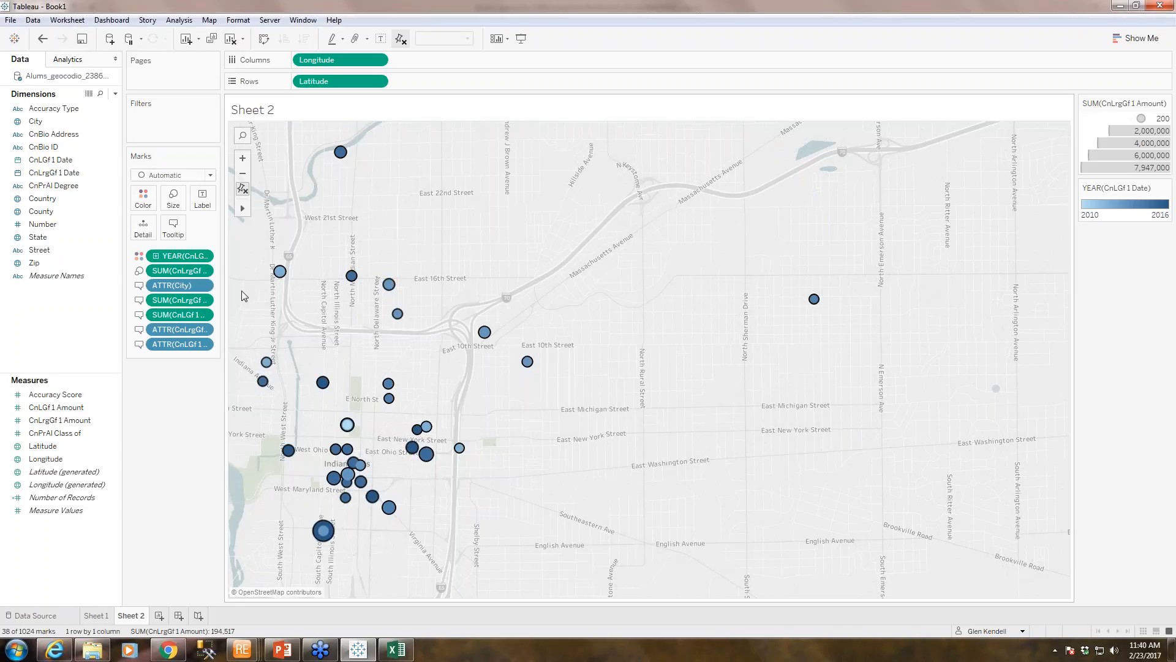
pyautogui.moveTo(242, 290)
pyautogui.mouseDown()
pyautogui.moveTo(294, 299)
pyautogui.moveTo(249, 297)
pyautogui.mouseUp()
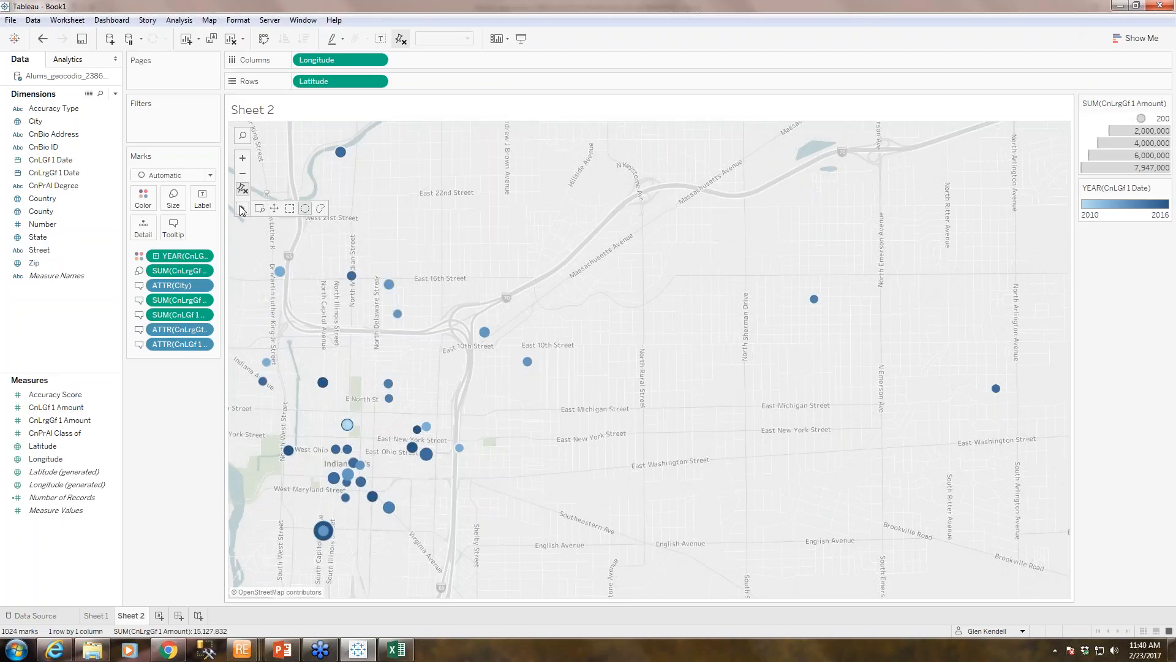
# Center the map on downtown and radially select the marks around the dark mark northwest of E North St, then clear the selection
pyautogui.click(273, 209)
pyautogui.moveTo(537, 208); pyautogui.dragTo(575, 215)
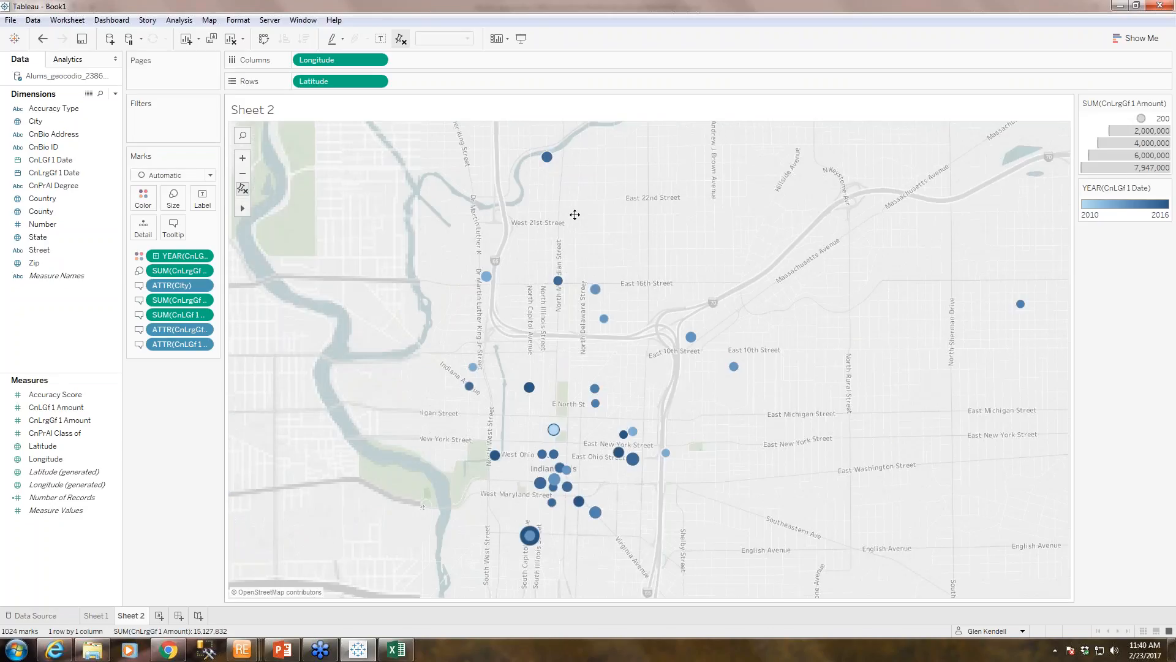
pyautogui.moveTo(423, 352); pyautogui.dragTo(429, 302)
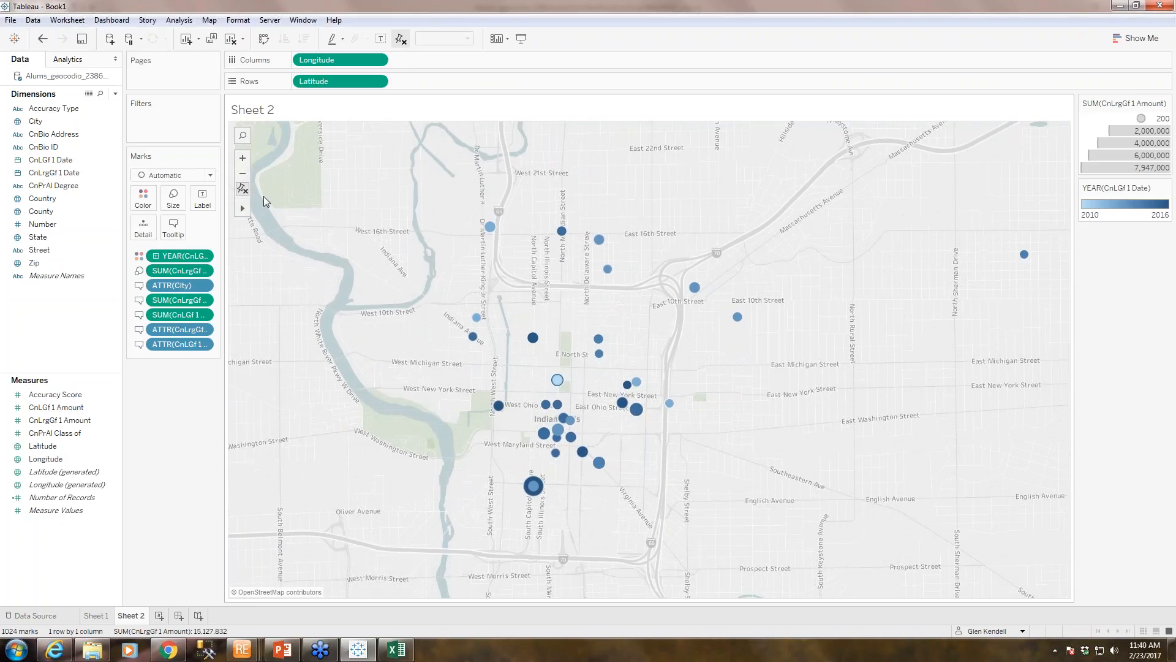
pyautogui.moveTo(242, 208)
pyautogui.click(305, 209)
pyautogui.moveTo(544, 434)
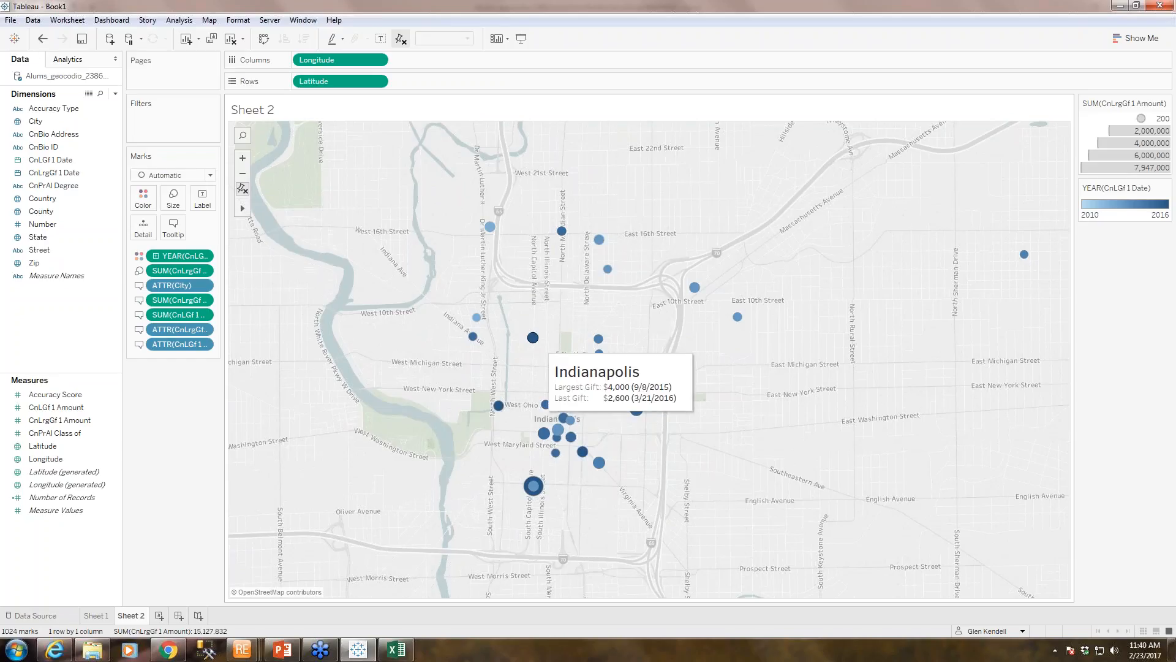
pyautogui.click(533, 338)
pyautogui.moveTo(533, 338); pyautogui.dragTo(549, 612)
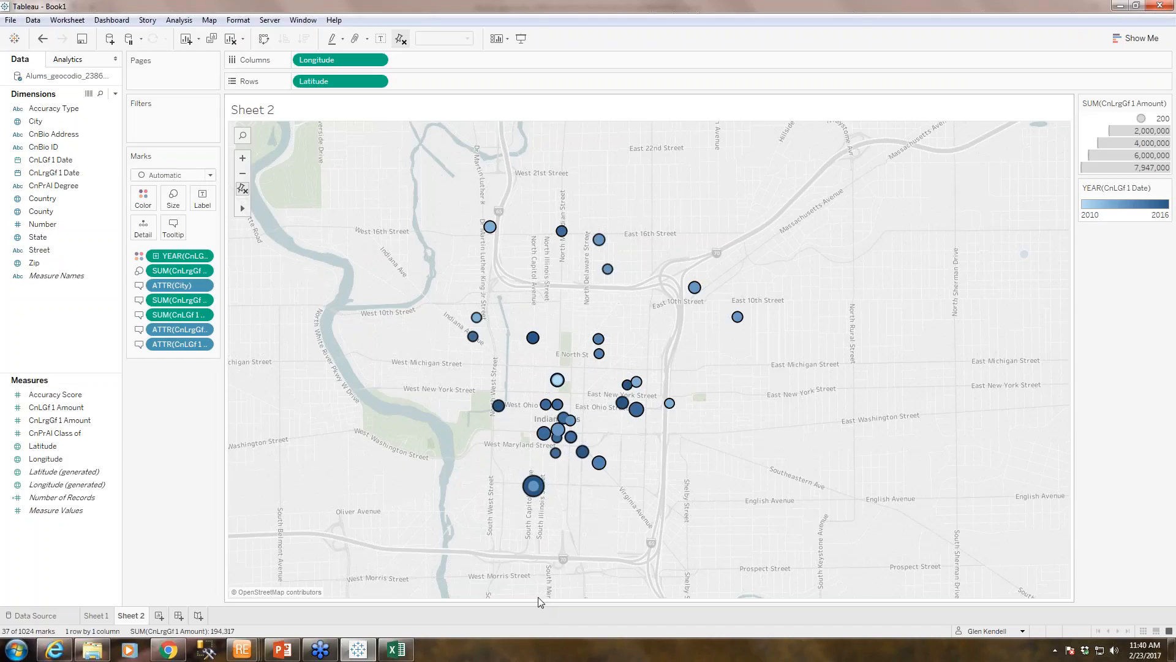
pyautogui.click(432, 366)
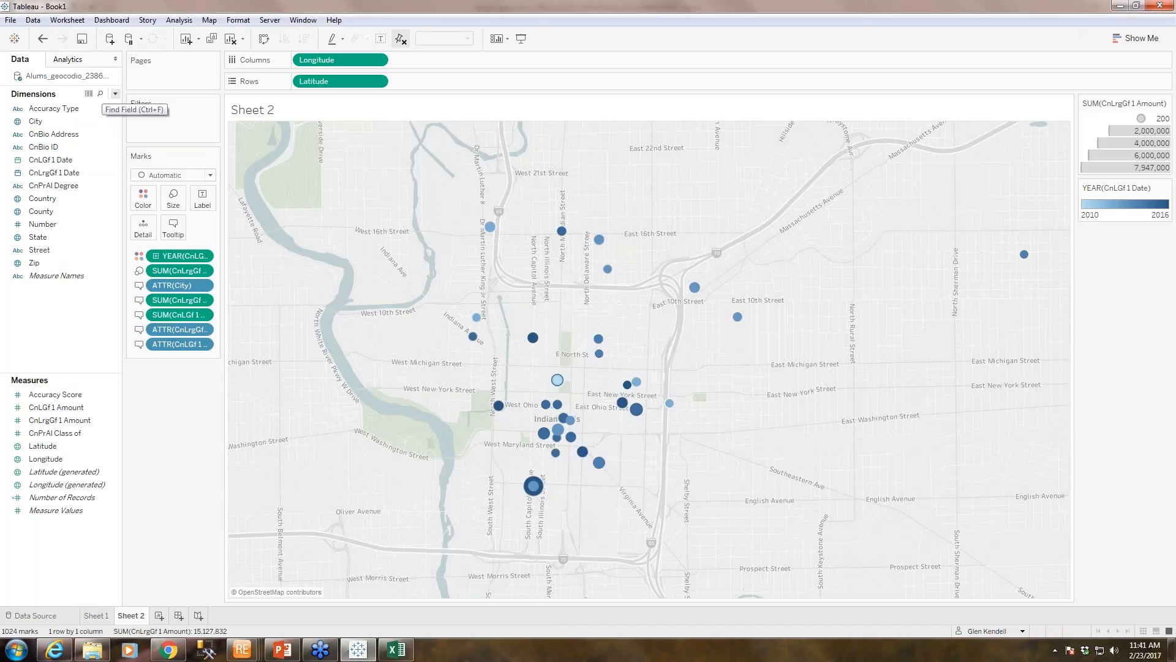
# Start a new parameter named My Latitude with data type Float, ready for its current value
pyautogui.click(116, 94)
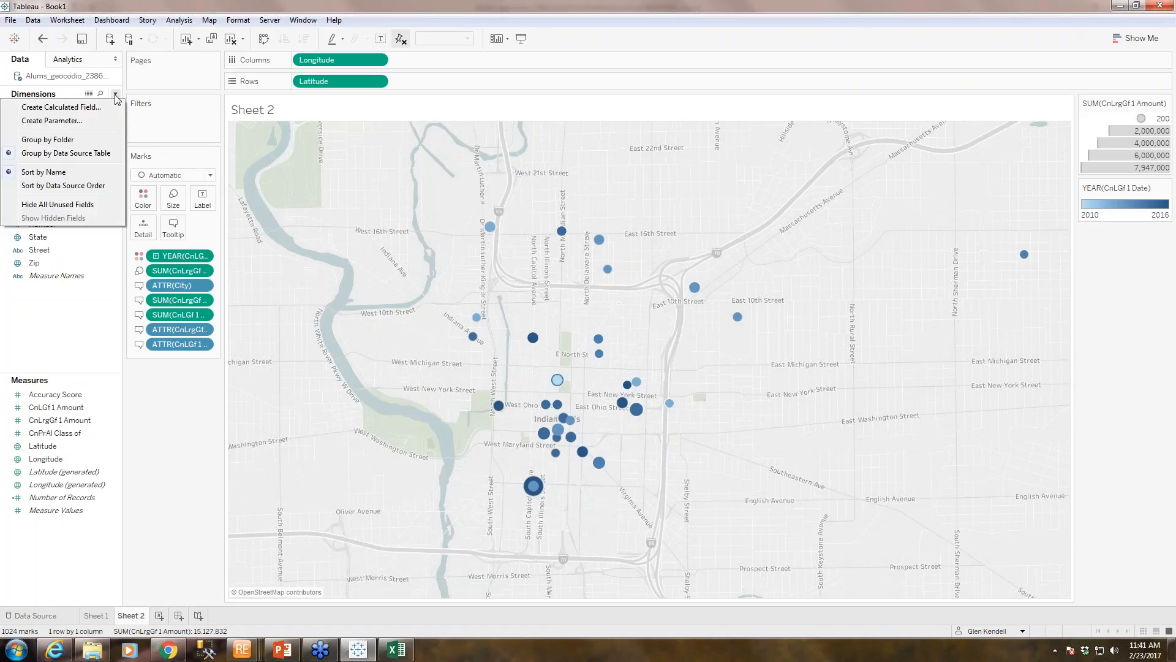
pyautogui.click(66, 337)
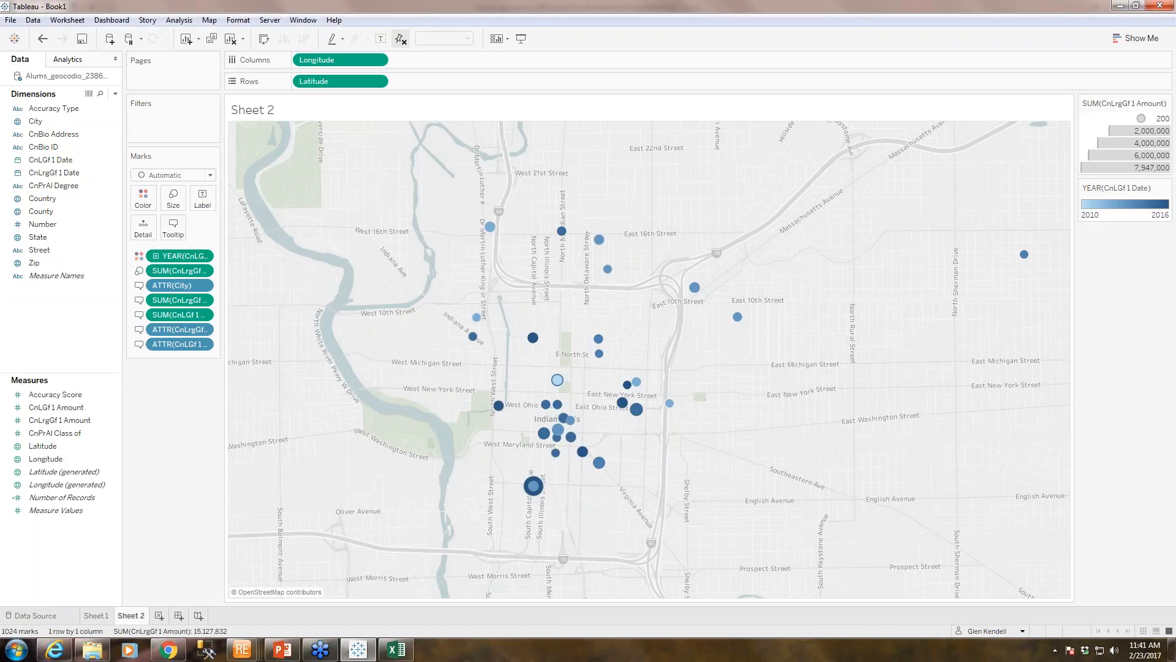
pyautogui.click(116, 95)
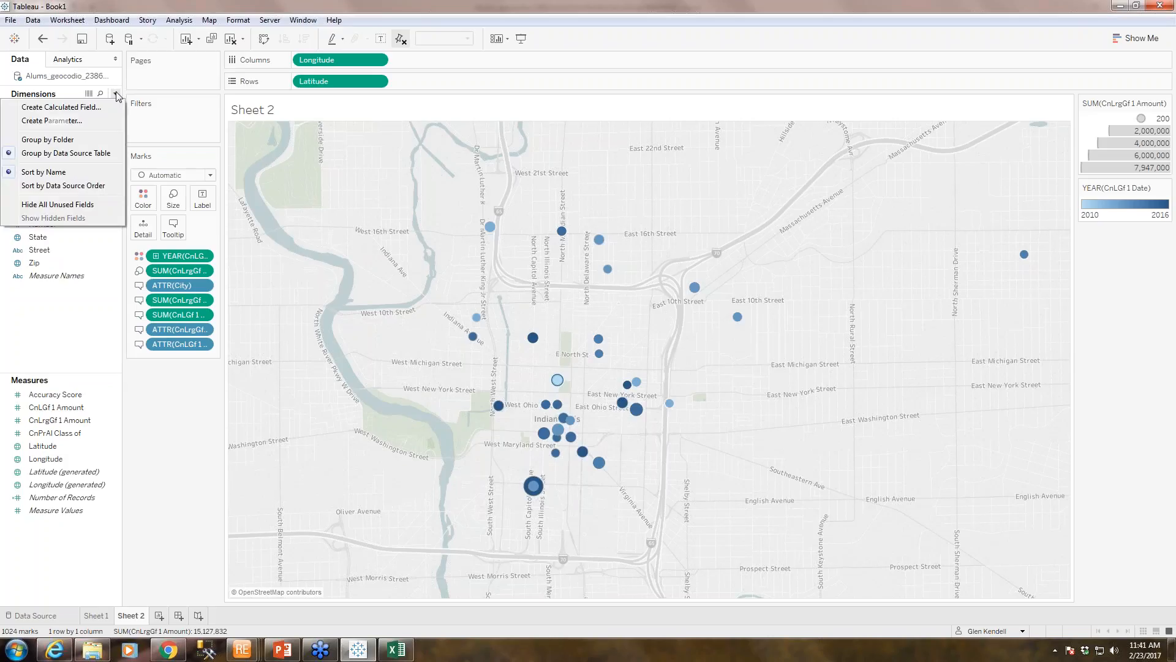
pyautogui.click(32, 120)
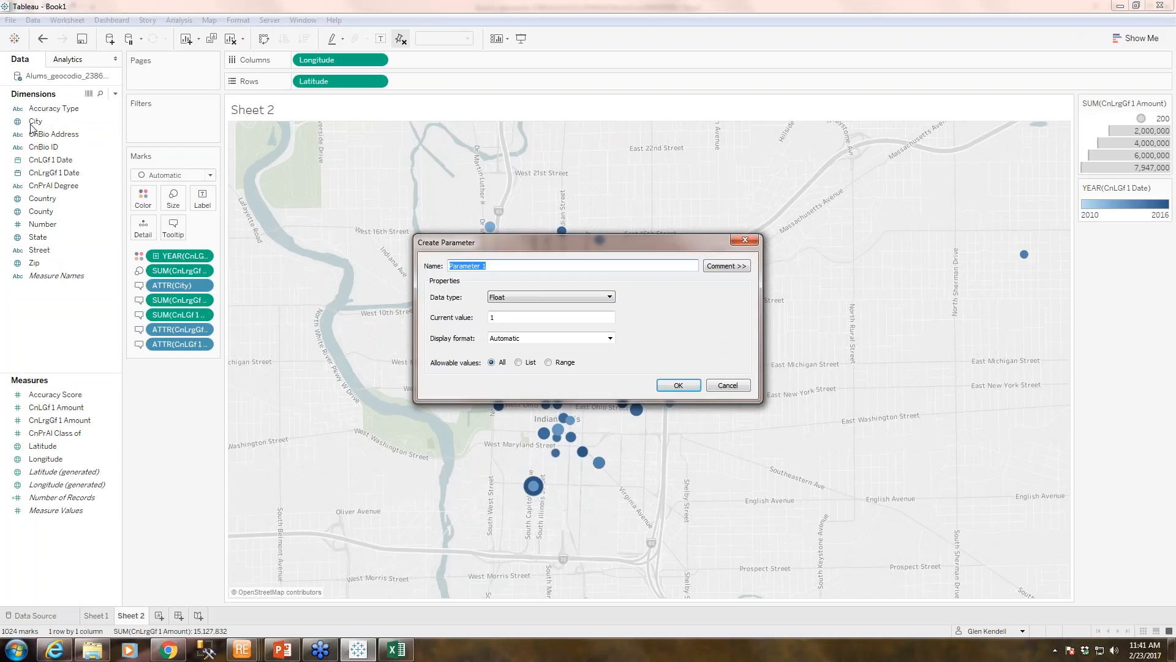
pyautogui.write('My Latitude')
pyautogui.click(508, 298)
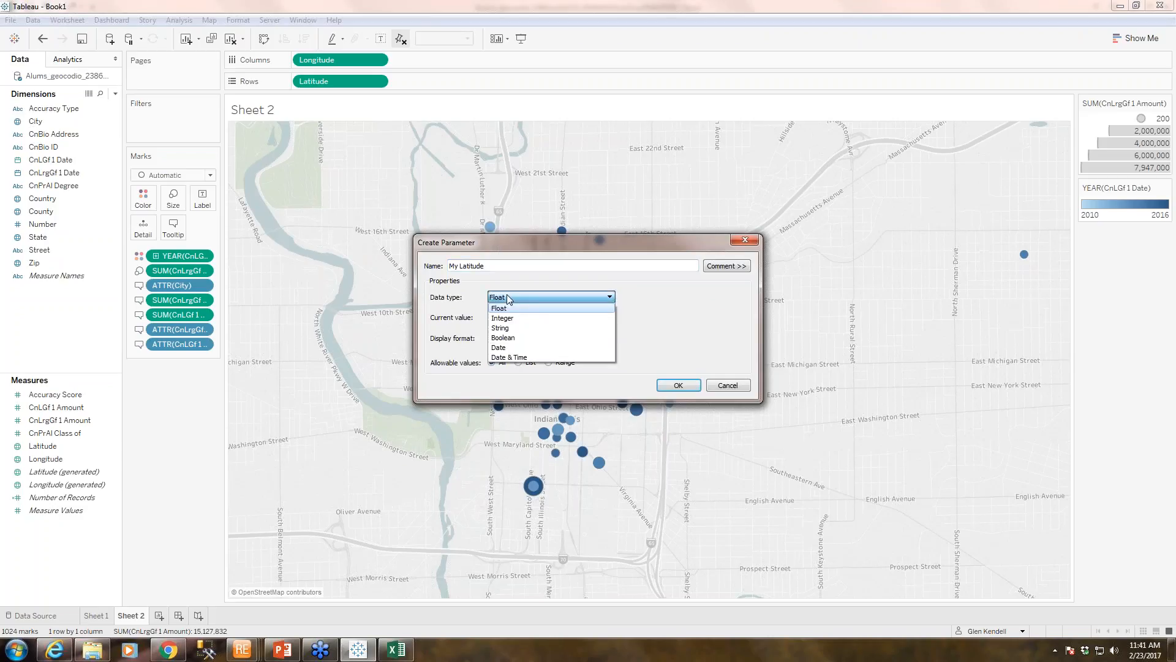
pyautogui.click(508, 299)
pyautogui.doubleClick(501, 317)
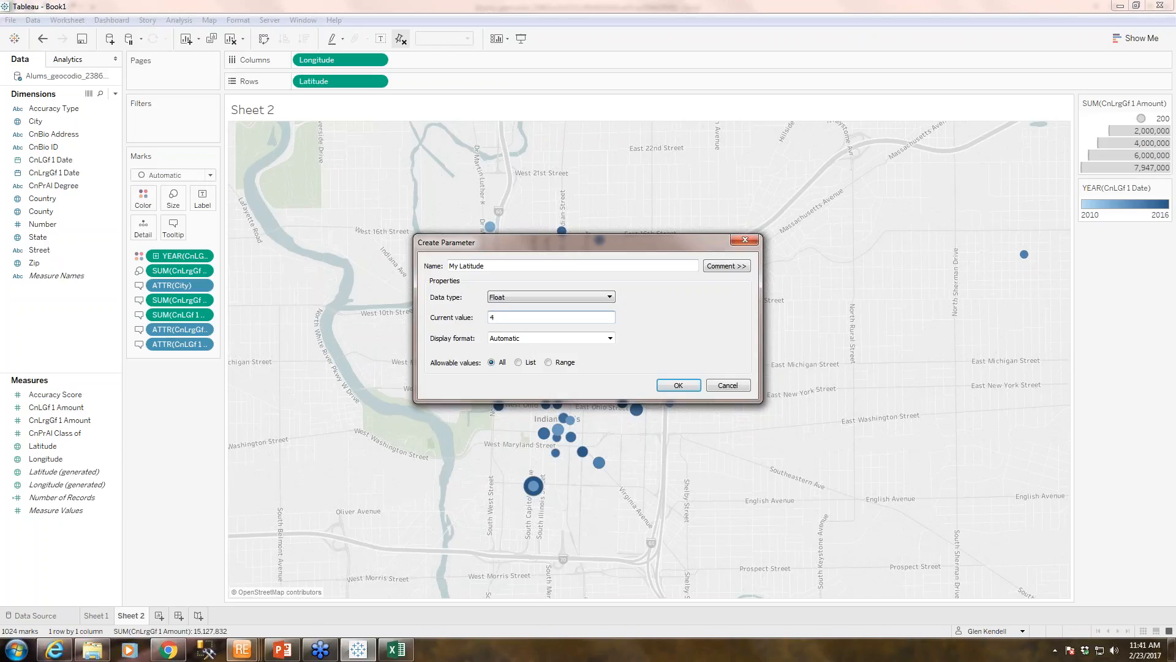
# Switch to Chrome, search Google for "lucas oil stadium latitude longitude" in a new tab, and copy the latitude 39.7601
pyautogui.click(177, 655)
pyautogui.hotkey('ctrl', 't')
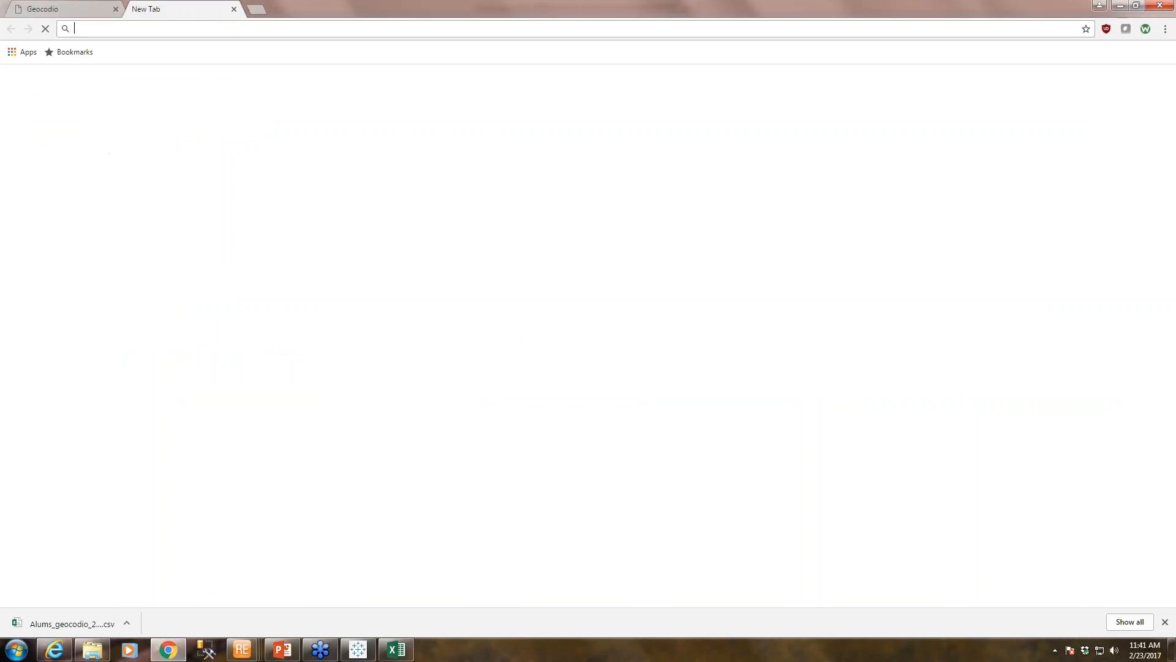
pyautogui.click(488, 244)
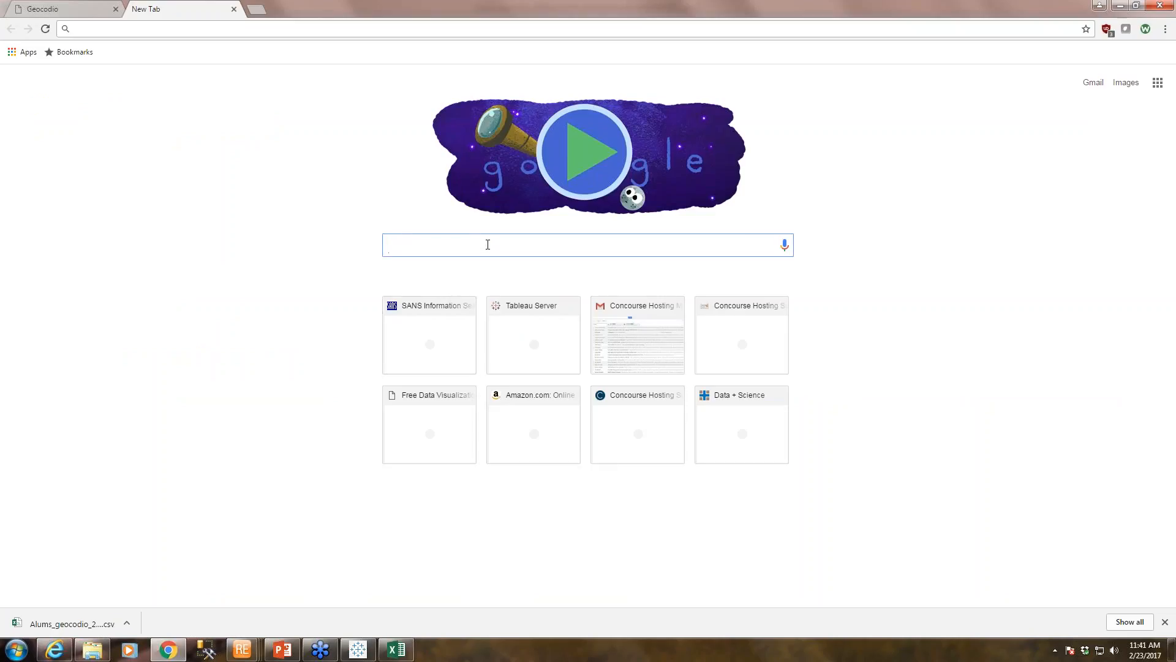
pyautogui.write('lucas')
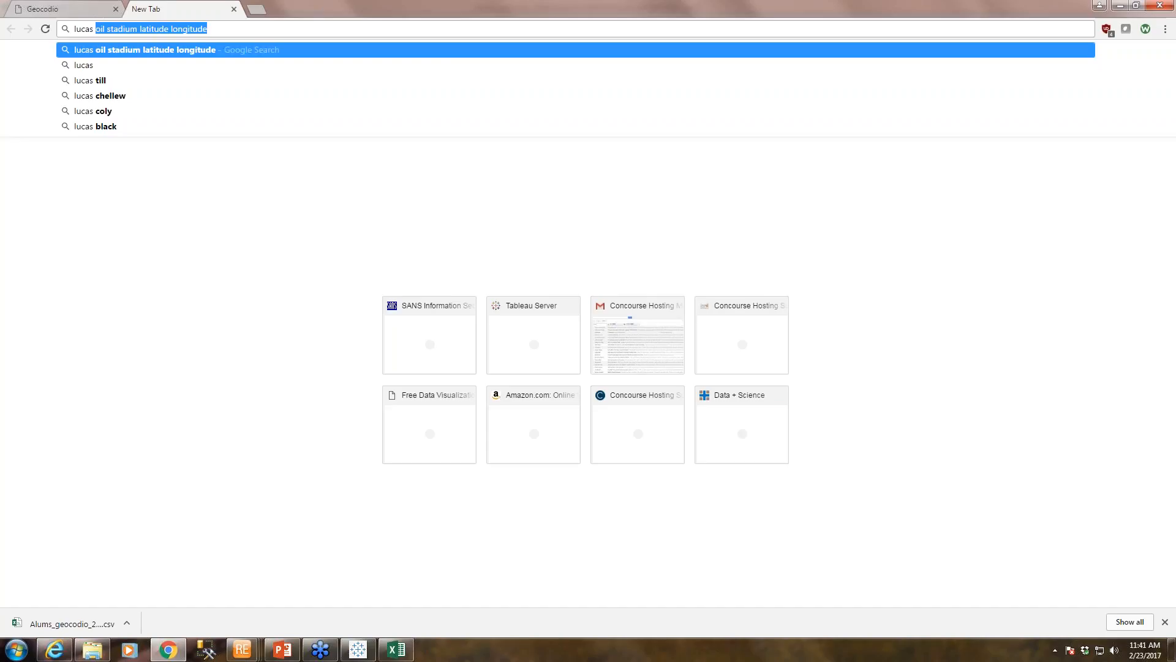
pyautogui.press('Return')
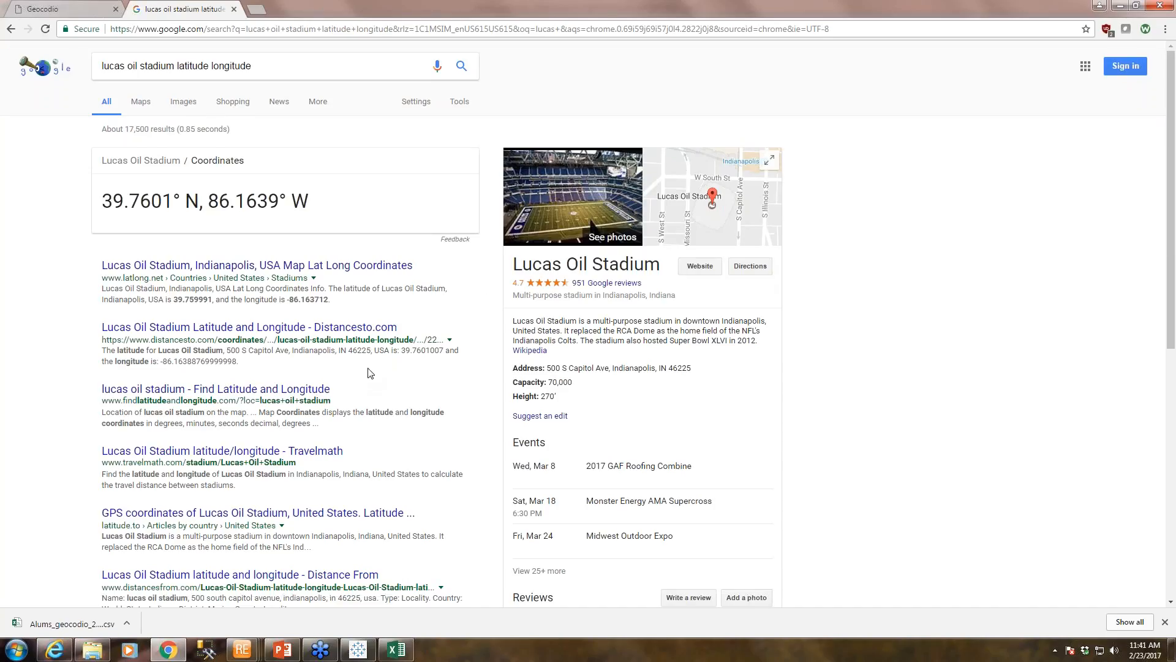
pyautogui.moveTo(173, 202); pyautogui.dragTo(101, 204)
pyautogui.hotkey('ctrl', 'c')
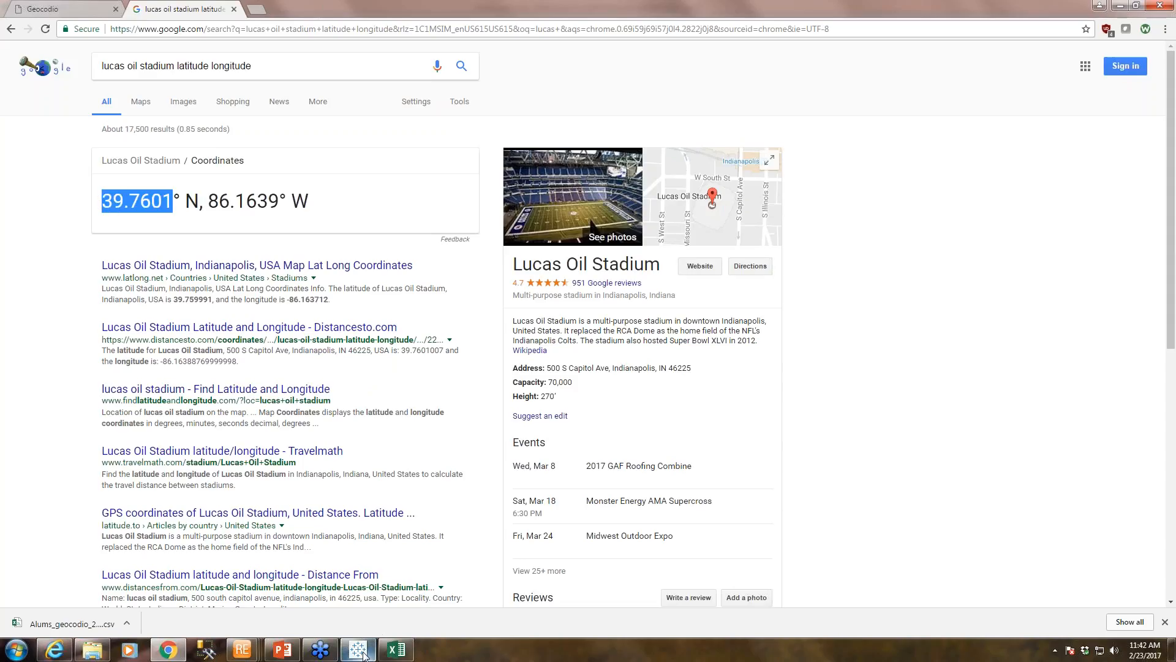
# Return to Tableau, paste 39.7601 as the current value of My Latitude, and create the parameter
pyautogui.moveTo(369, 653)
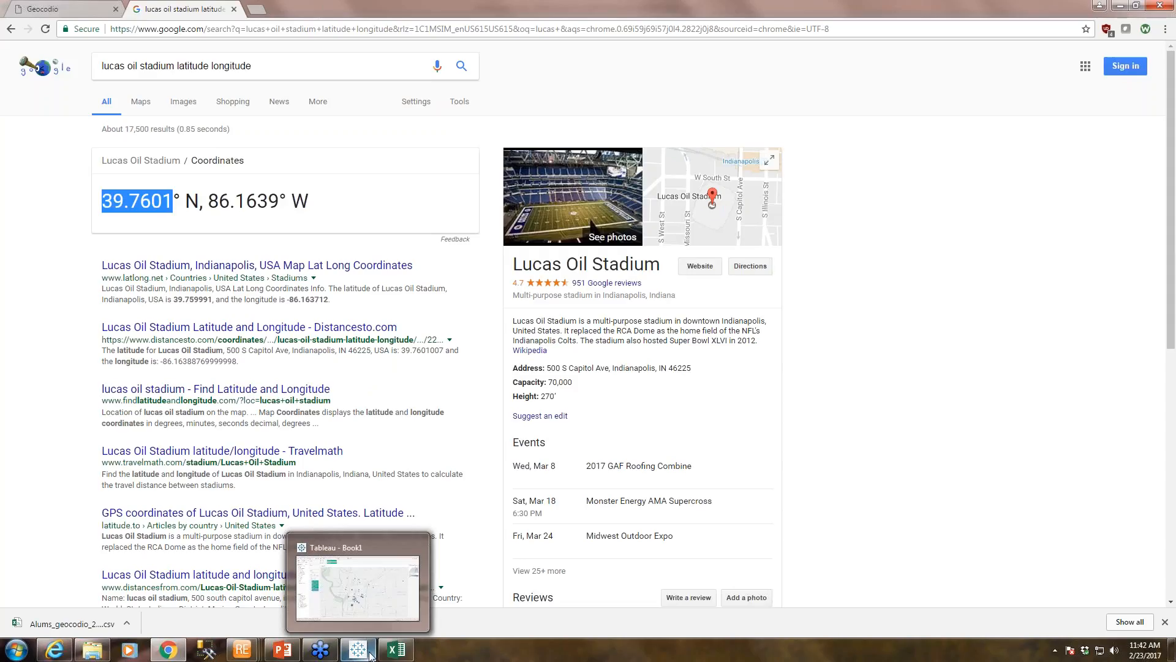
pyautogui.click(370, 653)
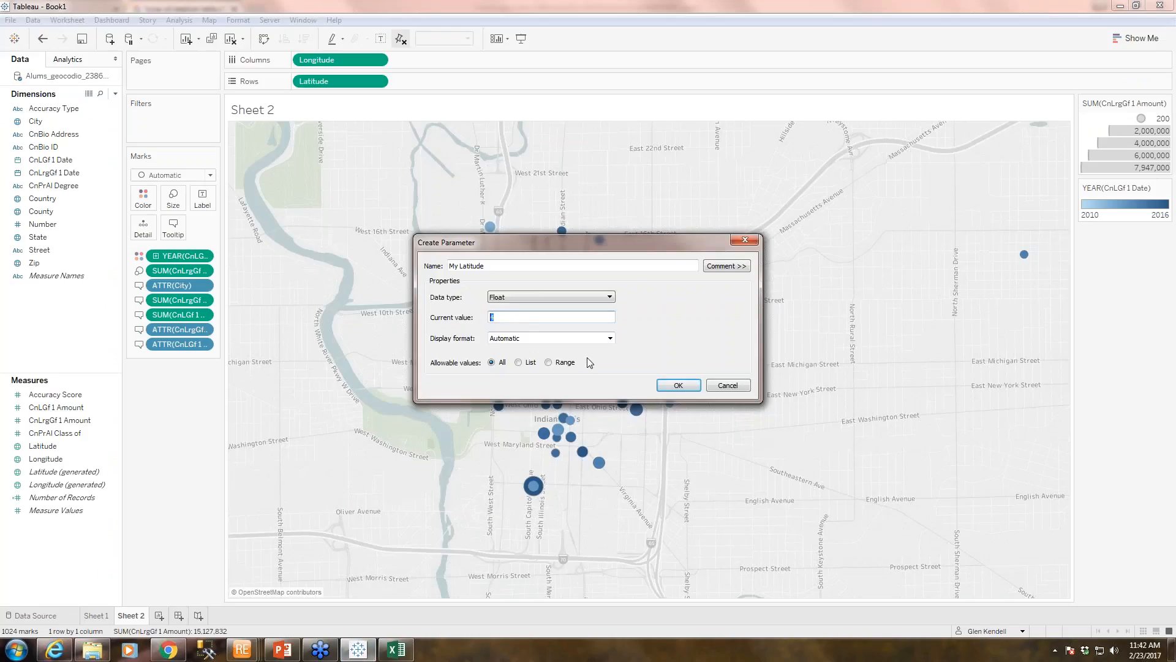
pyautogui.hotkey('ctrl', 'v')
pyautogui.click(678, 386)
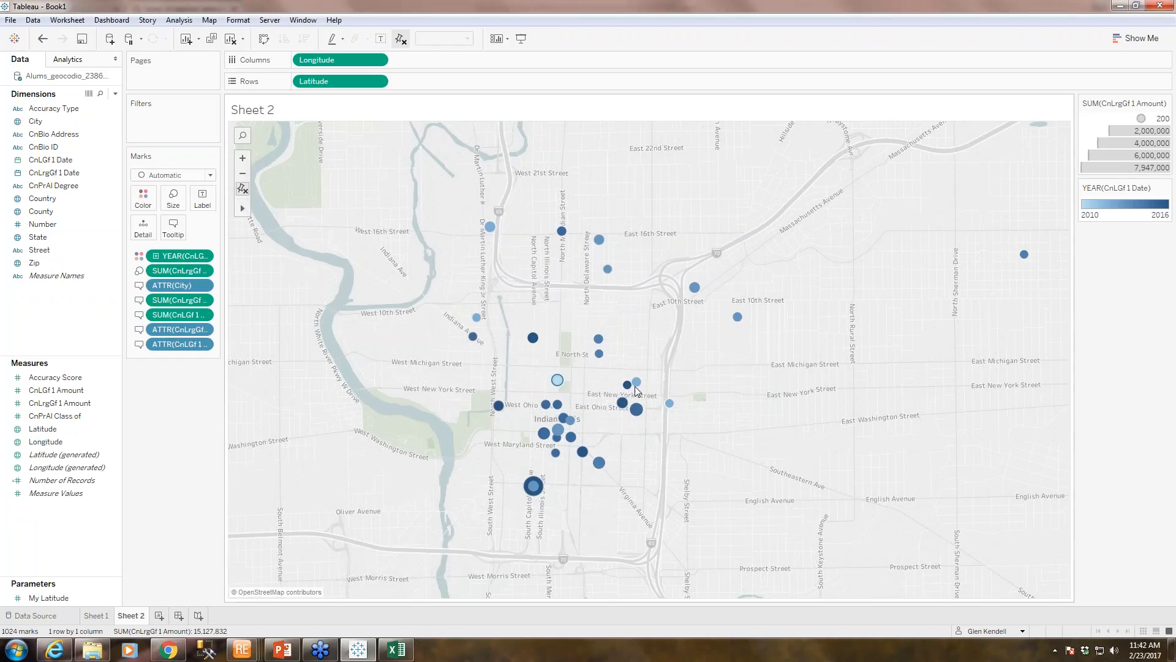
# Set the default number format of My Latitude to Number (Custom) with four decimal places
pyautogui.click(114, 598)
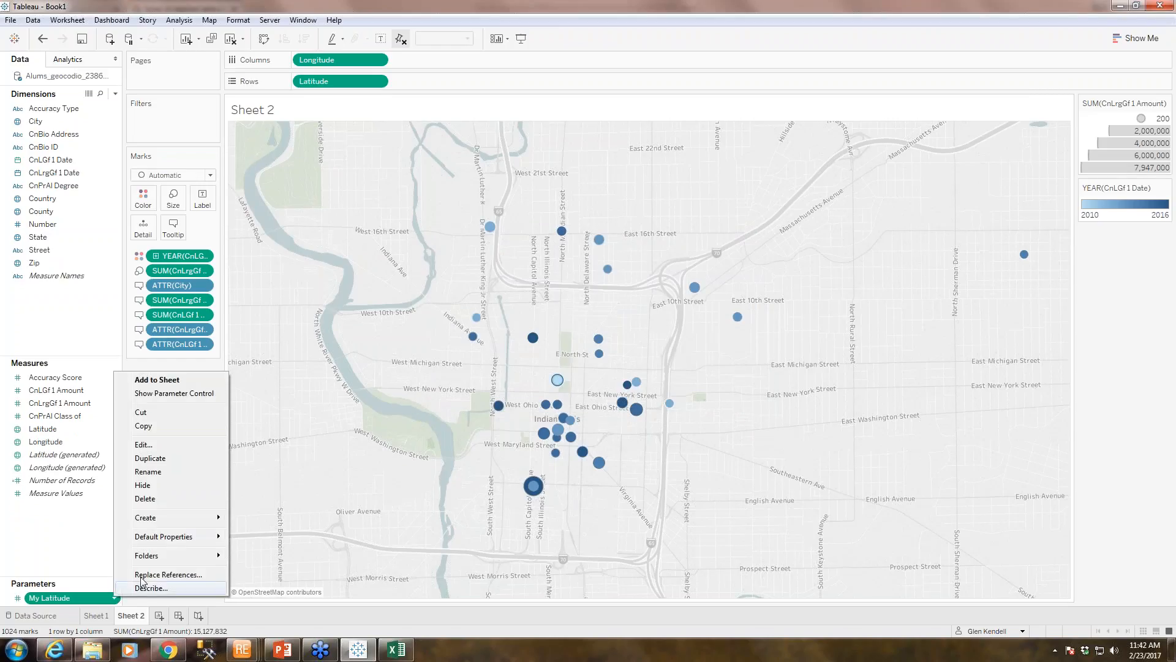
pyautogui.moveTo(164, 540)
pyautogui.click(253, 552)
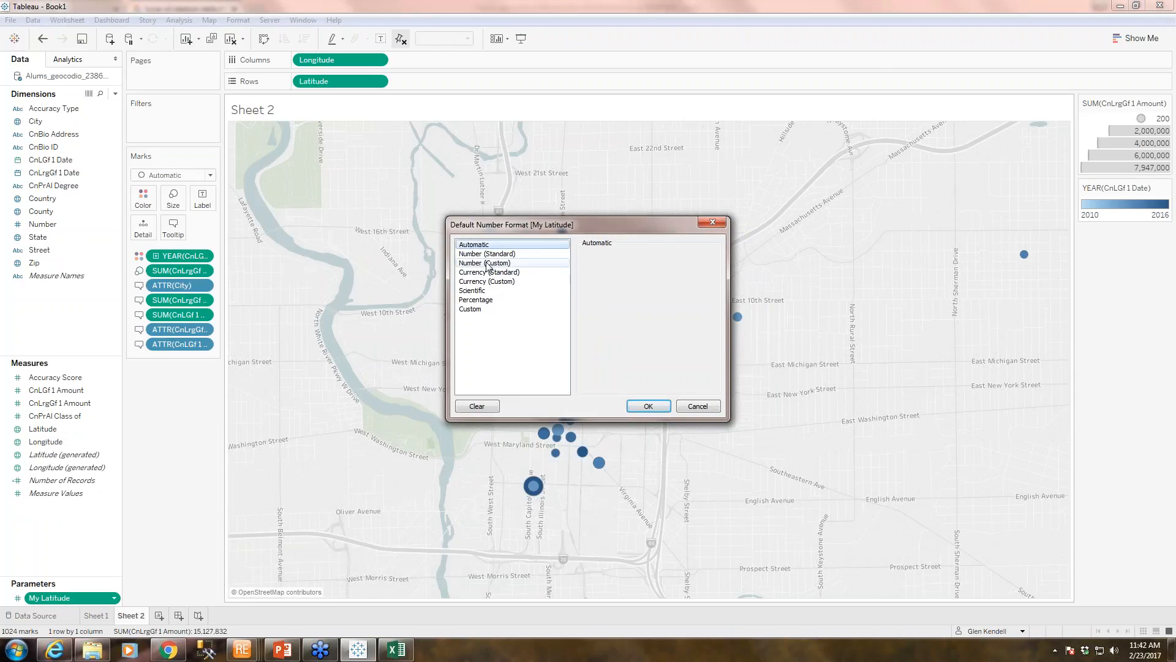
pyautogui.click(488, 263)
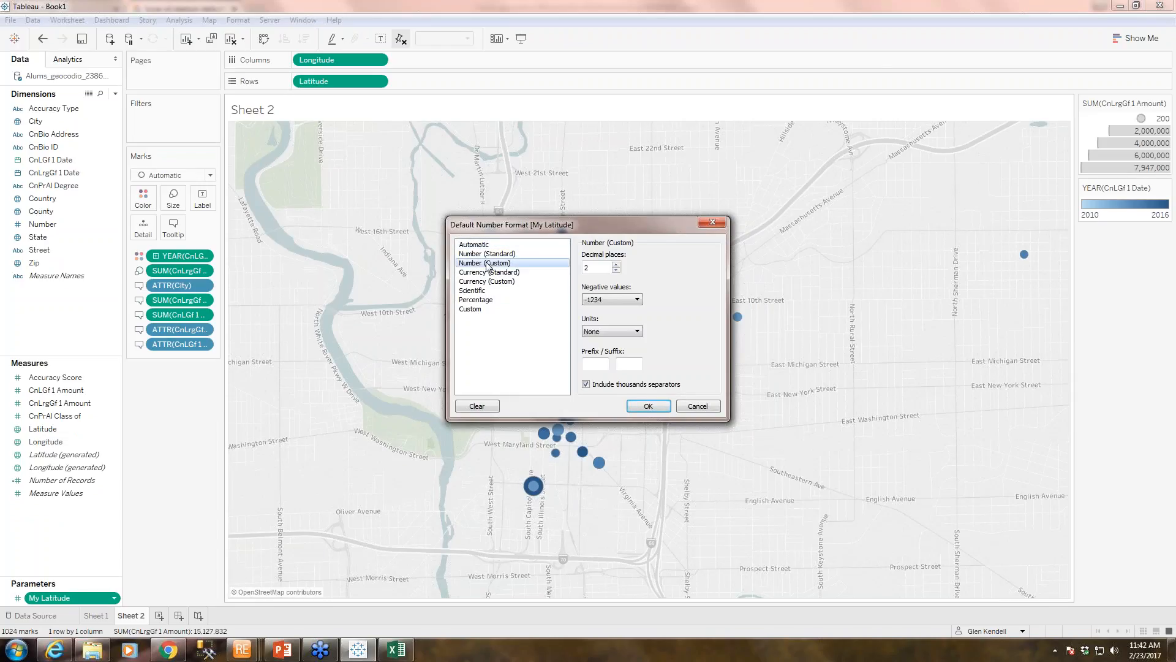
pyautogui.click(615, 269)
pyautogui.click(656, 410)
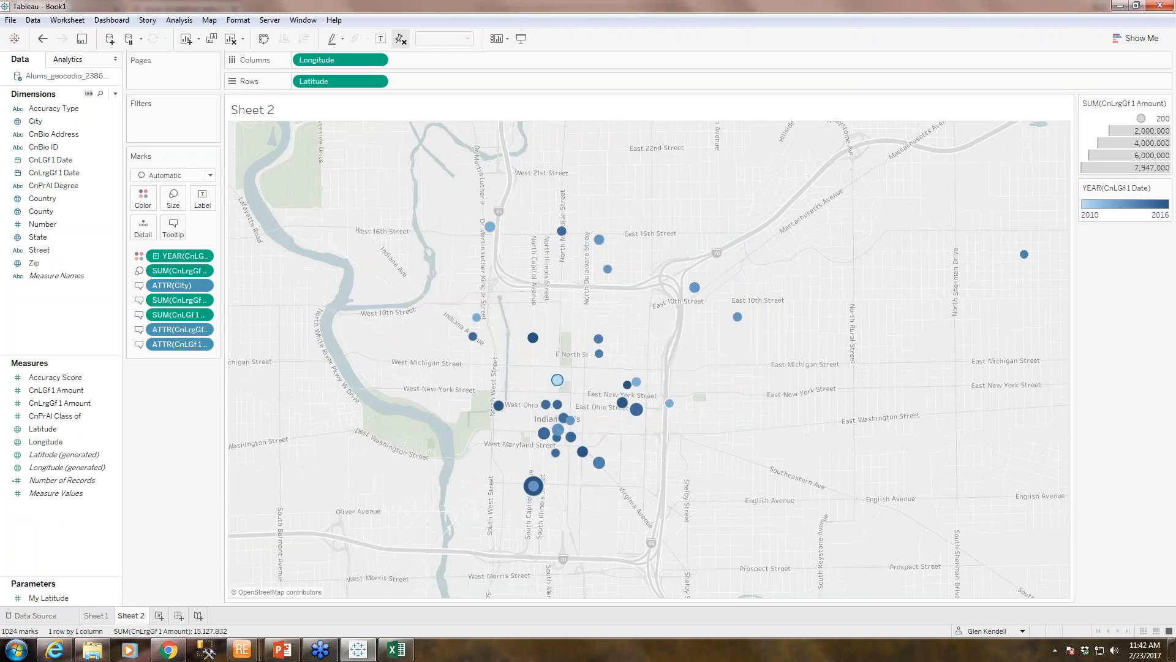
# Show the parameter control for My Latitude on the sheet and check its value
pyautogui.rightClick(117, 595)
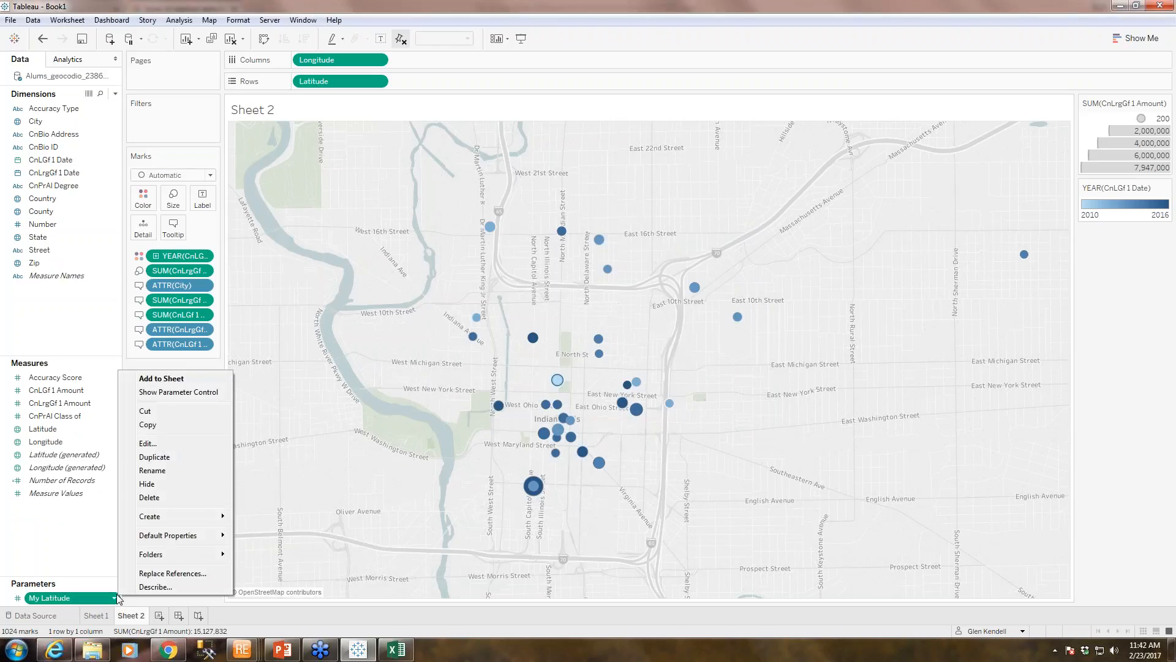
pyautogui.click(165, 392)
pyautogui.click(1116, 252)
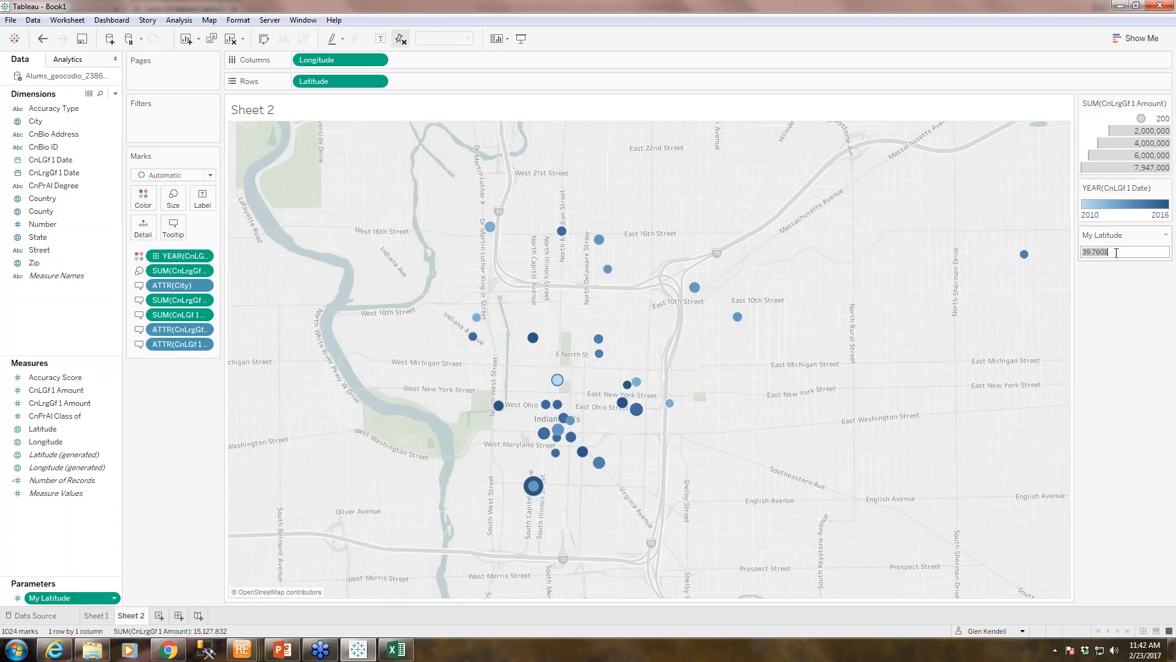
pyautogui.click(1116, 253)
# Start a new Float parameter and name it My Longitude
pyautogui.click(115, 93)
pyautogui.click(90, 121)
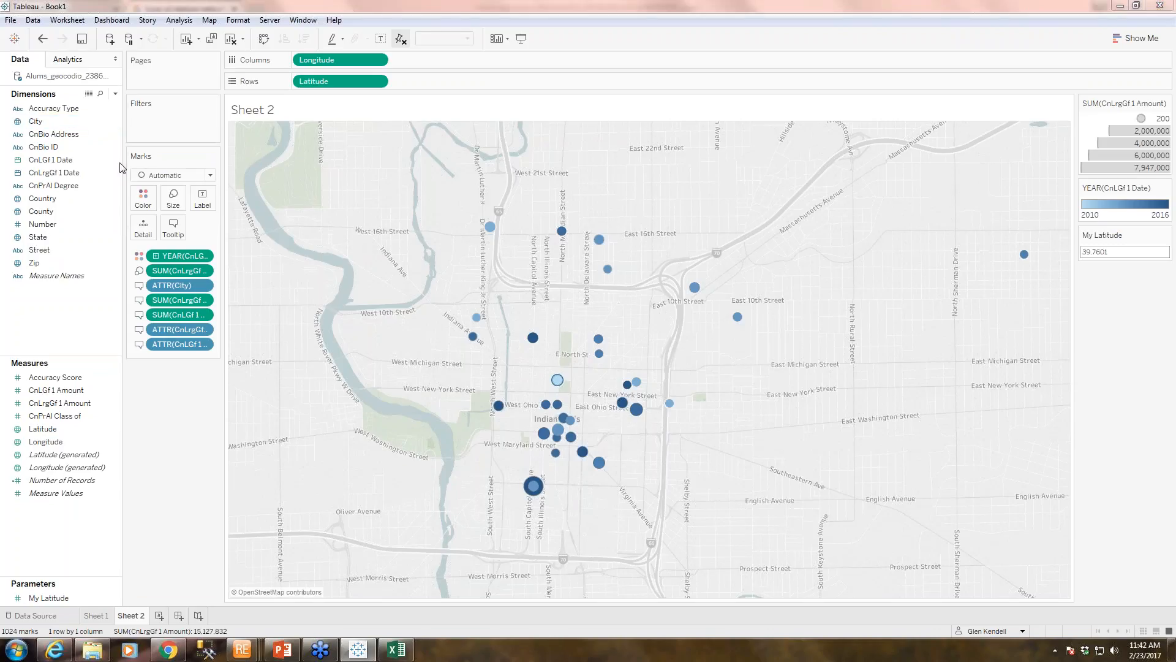
pyautogui.write('My L')
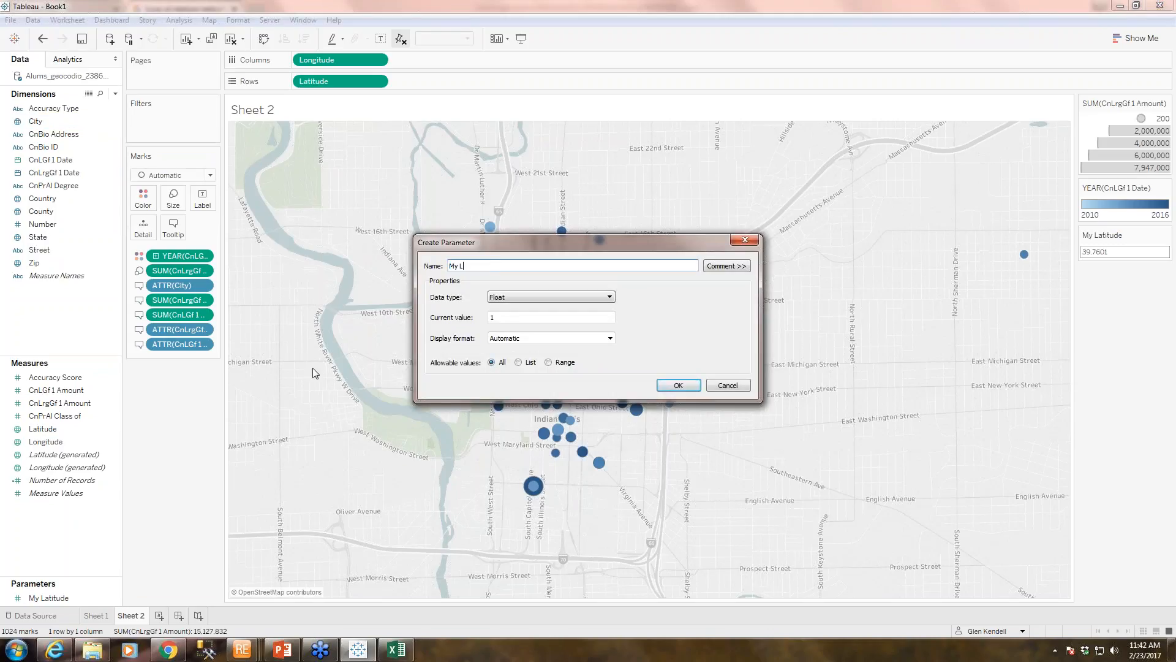
pyautogui.write('ongitude')
# Switch to Chrome and copy the longitude 86.1639 from the Lucas Oil Stadium coordinates result
pyautogui.click(169, 650)
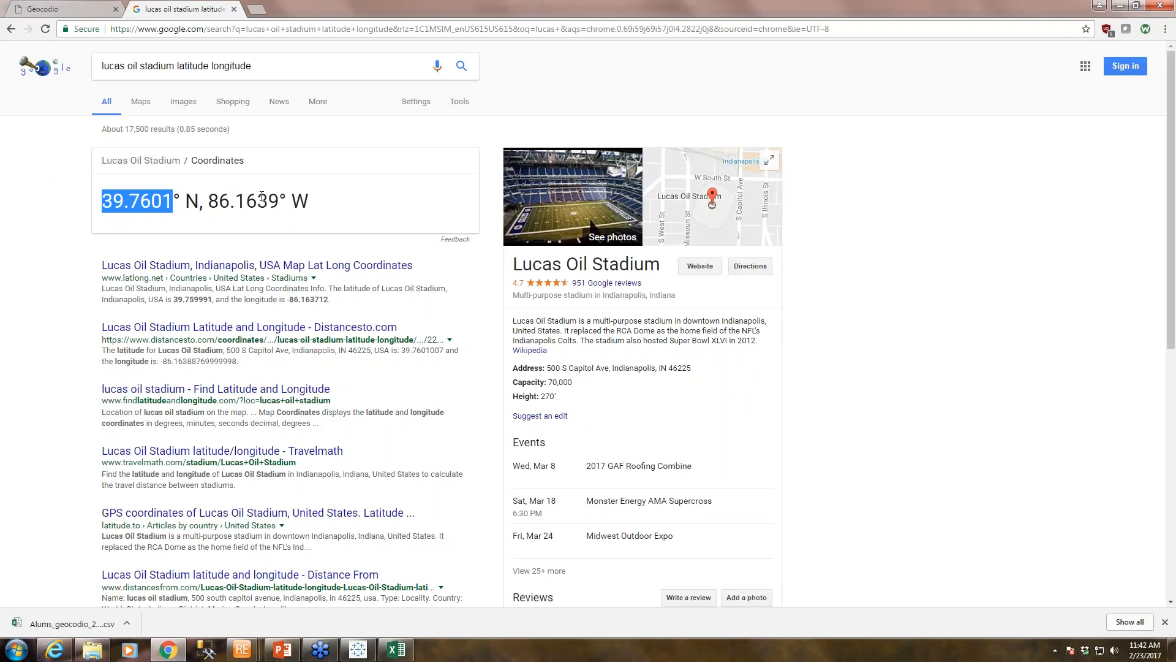
pyautogui.moveTo(278, 201); pyautogui.dragTo(209, 201)
pyautogui.hotkey('ctrl', 'c')
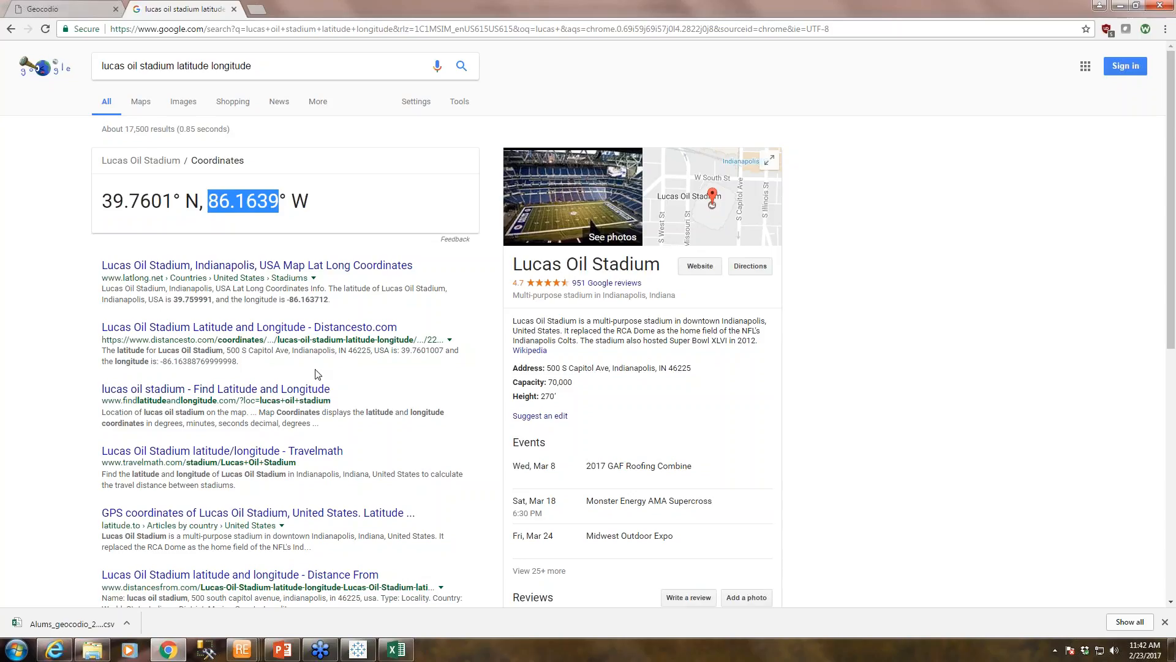
# Return to Tableau, set the current value of My Longitude to -86.1639, and create the parameter
pyautogui.click(358, 649)
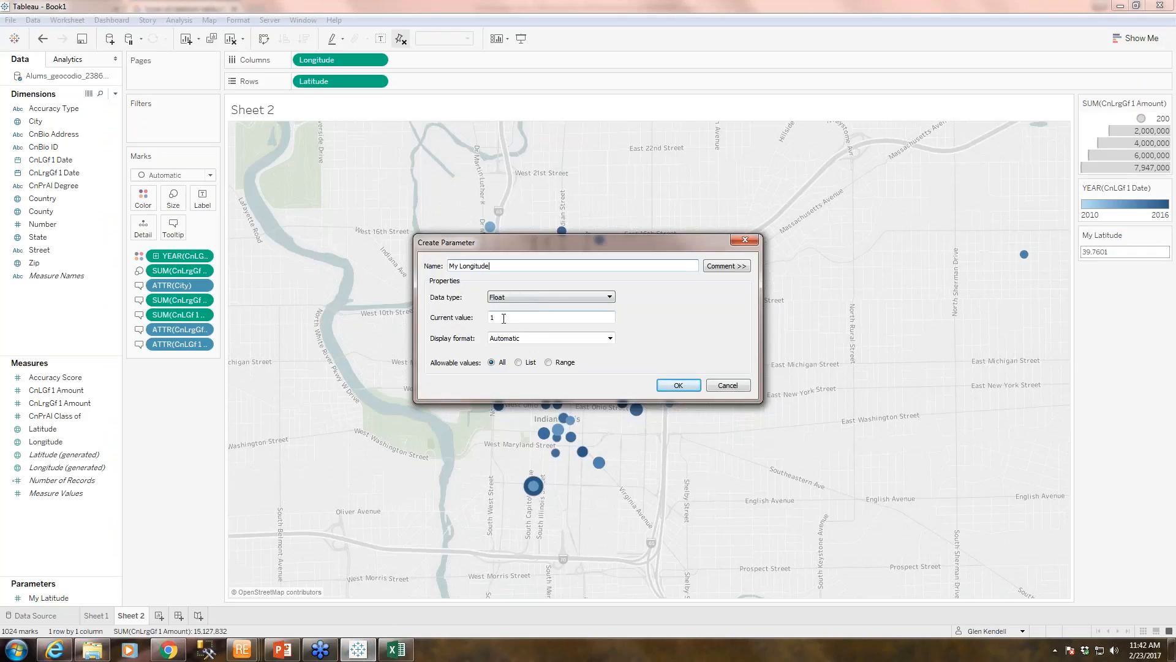
pyautogui.doubleClick(539, 317)
pyautogui.hotkey('ctrl', 'v')
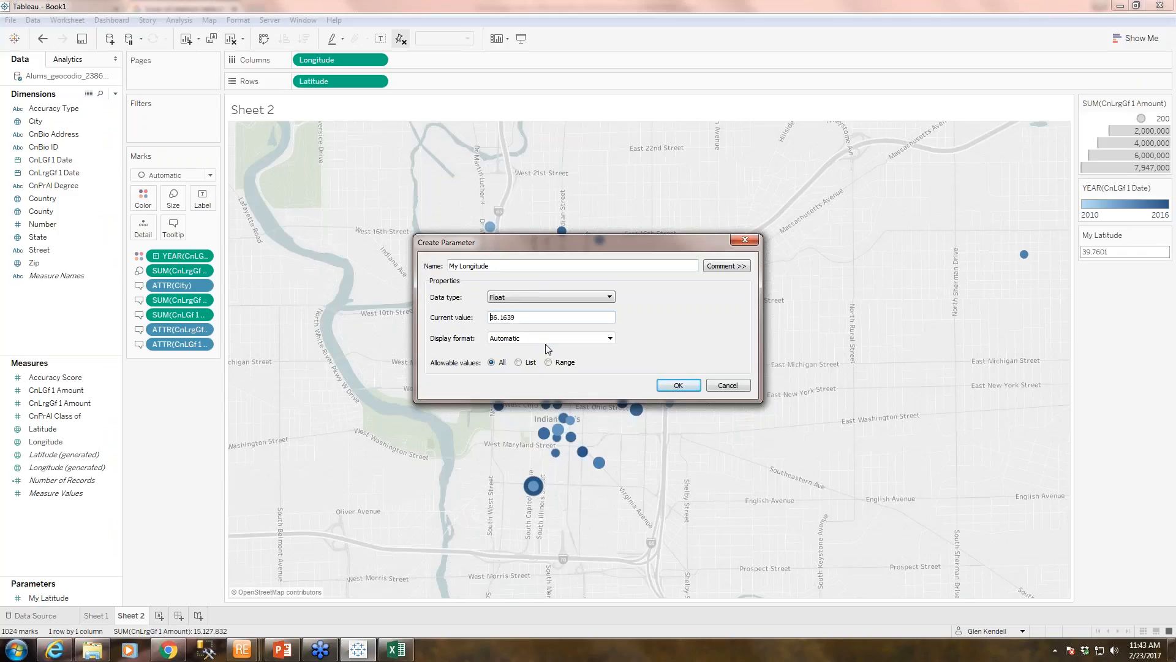
pyautogui.write('-')
pyautogui.click(694, 386)
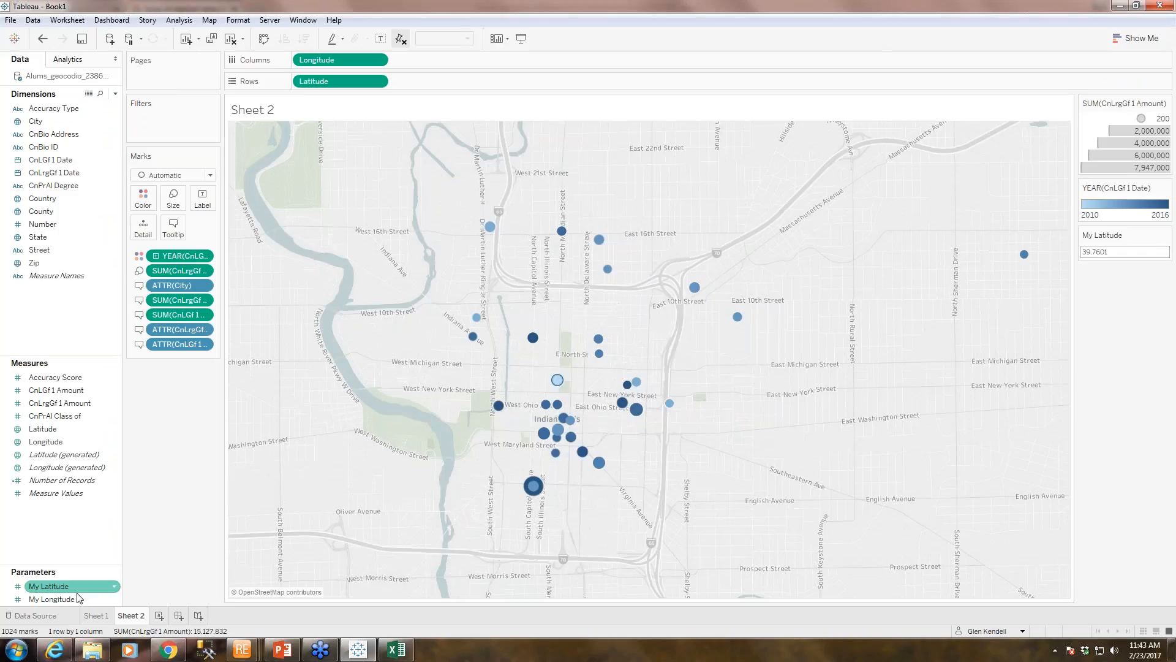
# Set the default number format of My Longitude to Number (Custom) with four decimal places, and show its parameter control on the sheet
pyautogui.click(114, 600)
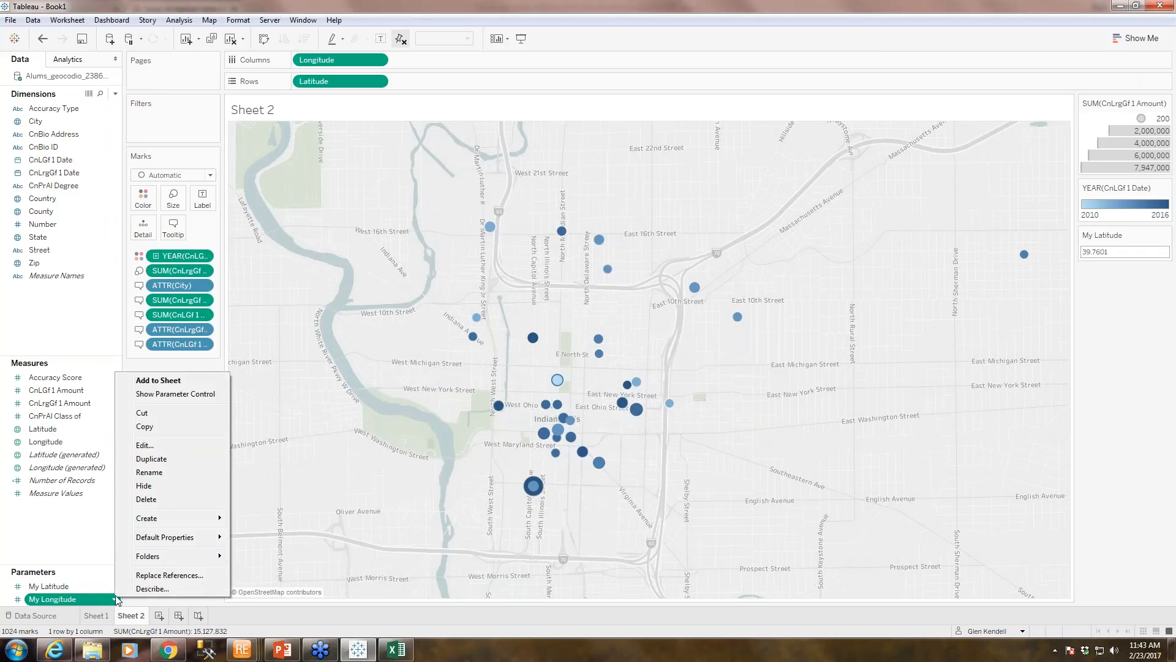
pyautogui.moveTo(216, 538)
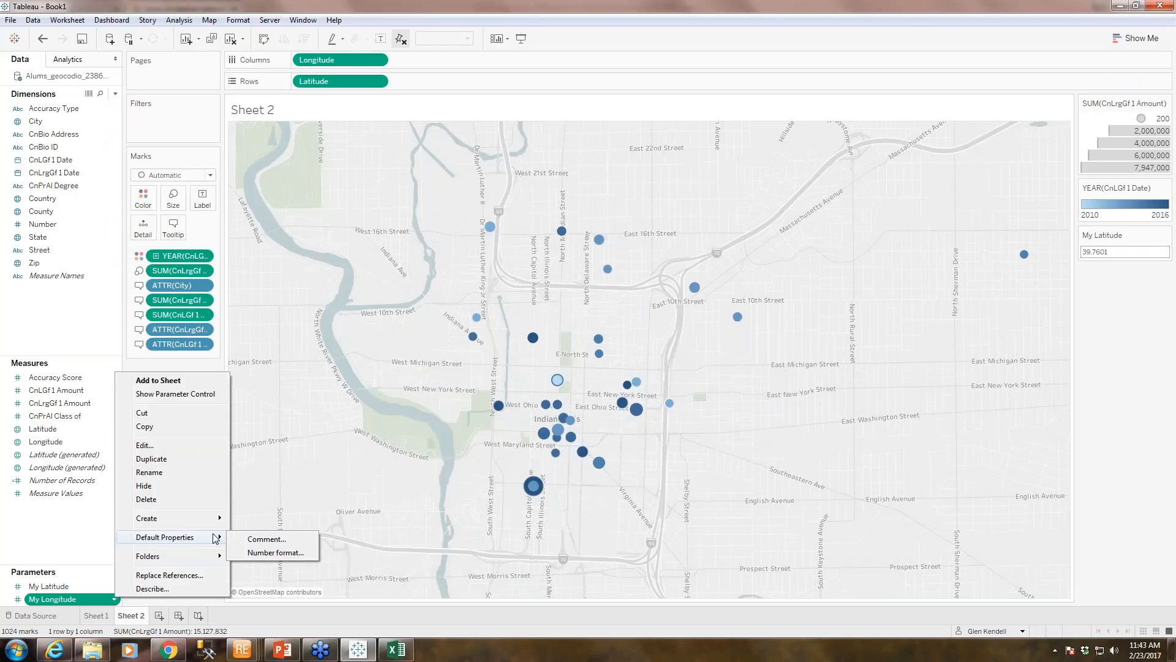
pyautogui.click(262, 555)
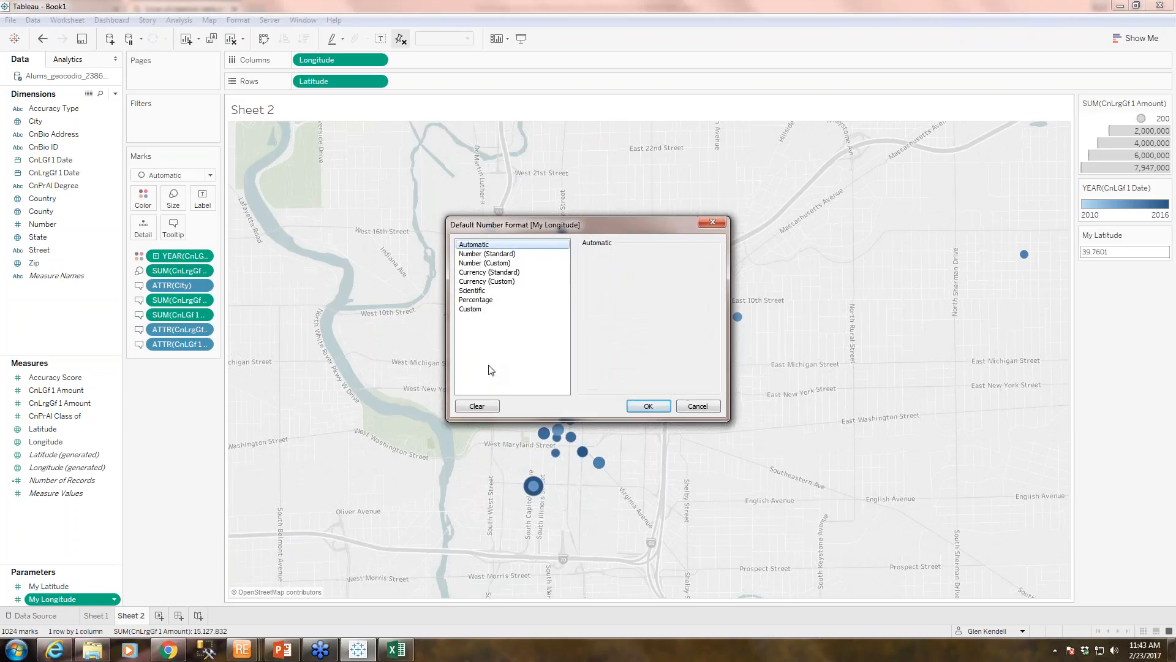
pyautogui.click(492, 265)
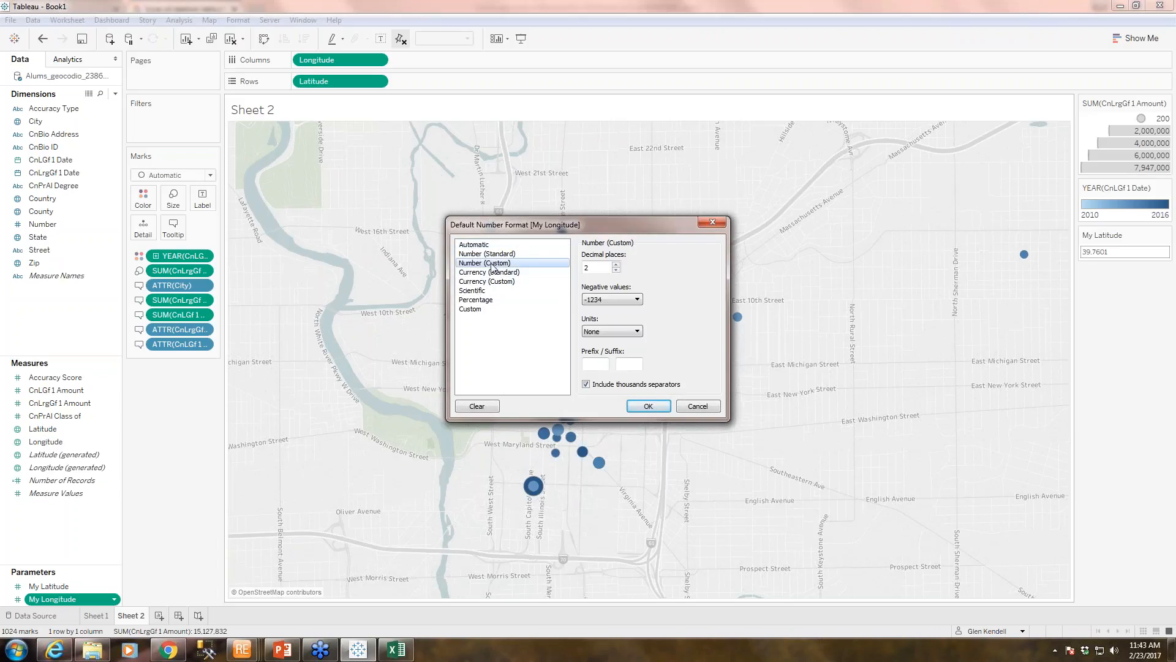
pyautogui.click(615, 265)
pyautogui.click(662, 406)
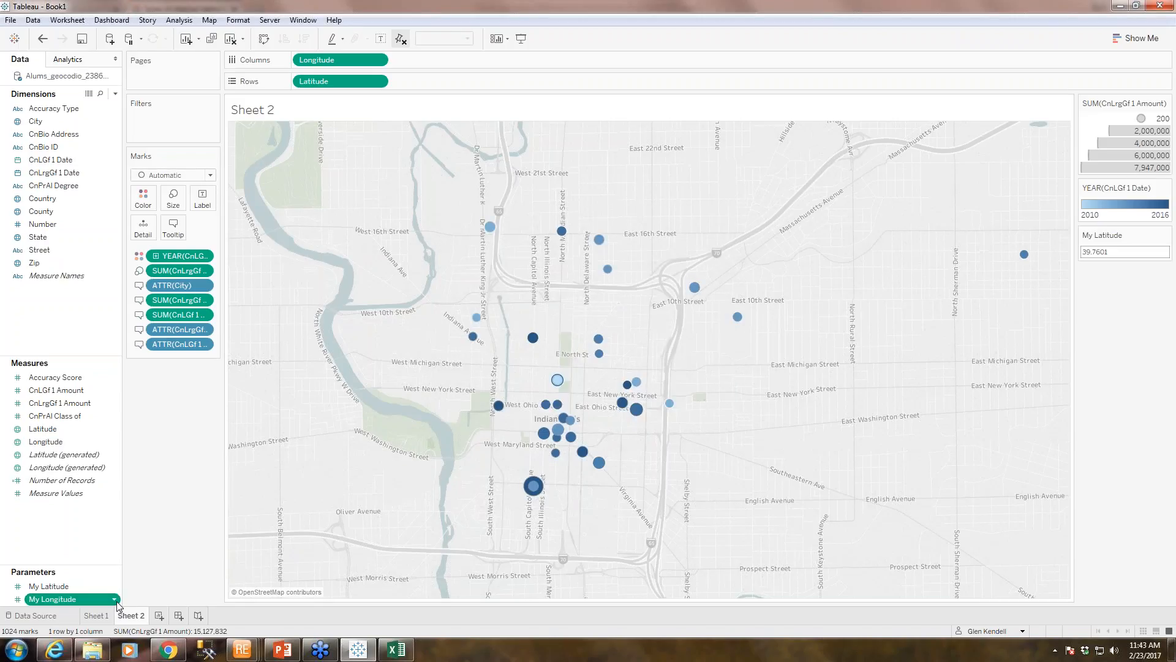
pyautogui.click(117, 601)
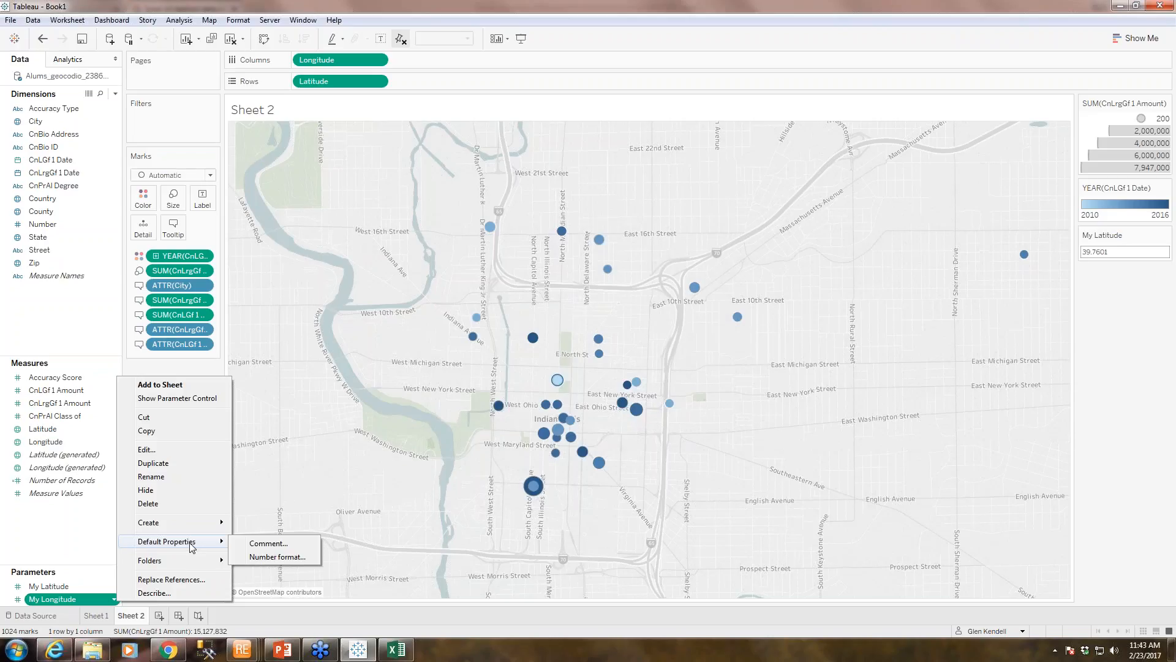
pyautogui.click(187, 399)
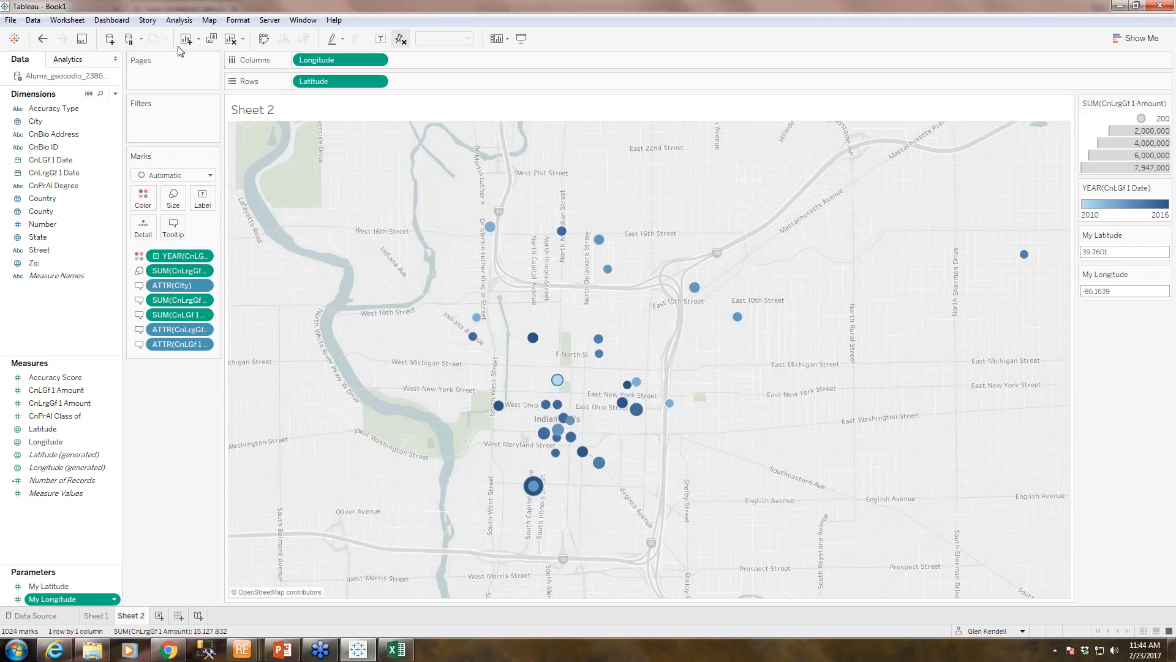
# Start a new calculated field named Distance, ready for its formula
pyautogui.click(115, 93)
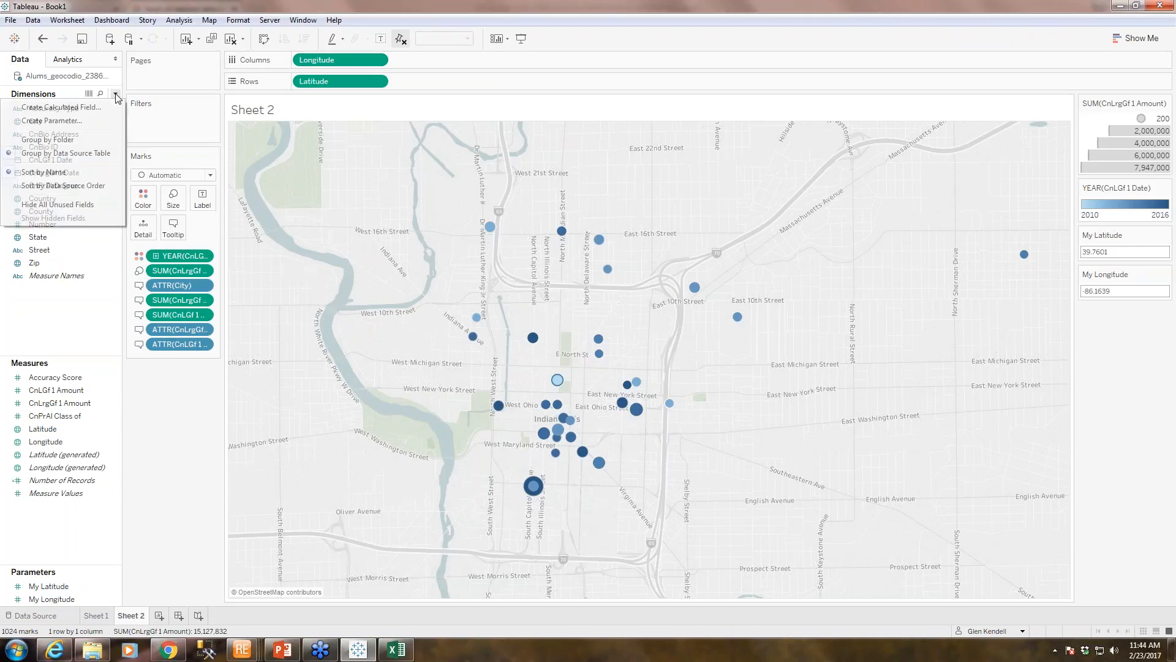
pyautogui.click(92, 108)
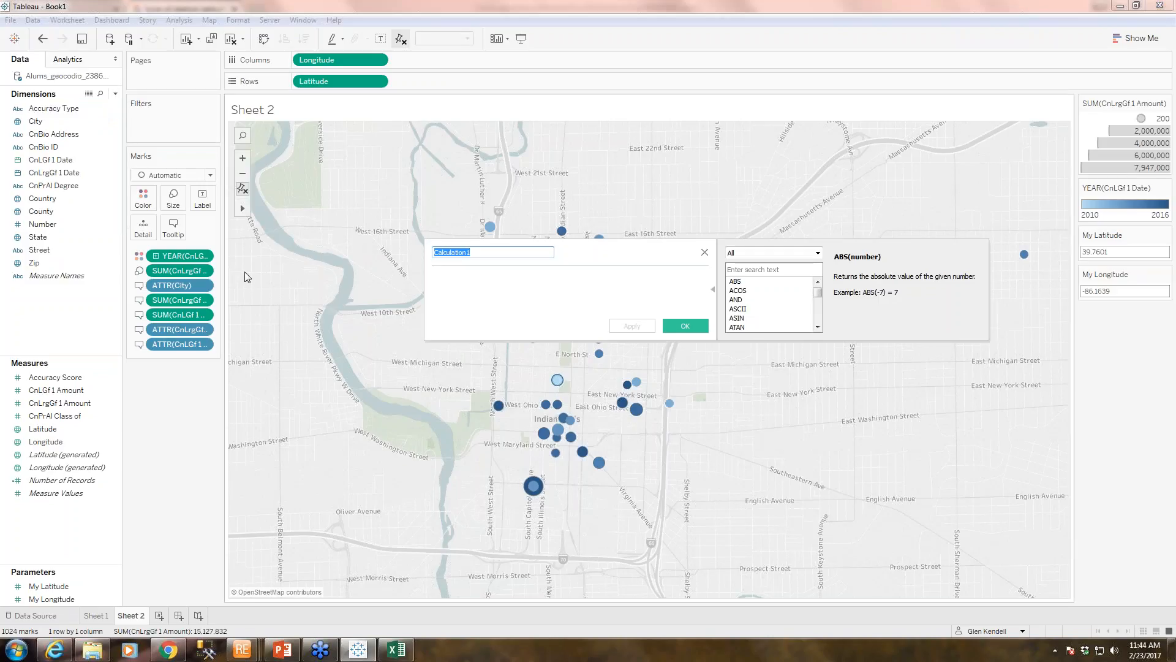
pyautogui.write('Distance')
pyautogui.click(561, 293)
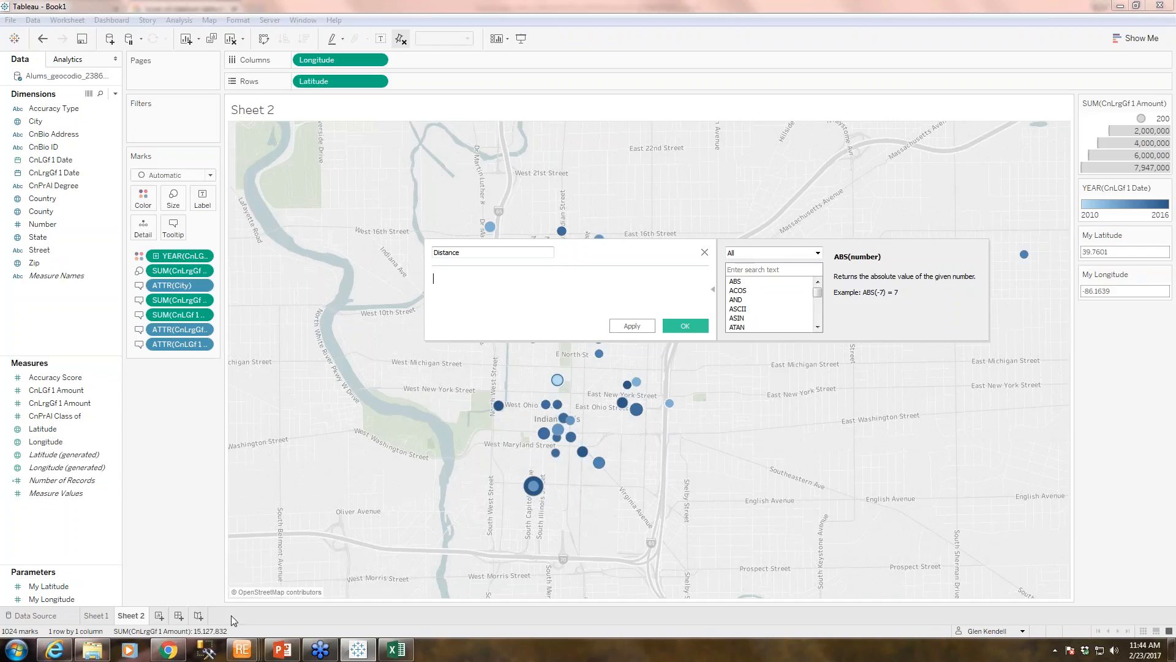
# Switch to Windows Explorer and open the Cheat Sheet text file from Dropbox > Marketing > Webinars > 02_23_Constituent Mapping
pyautogui.click(91, 652)
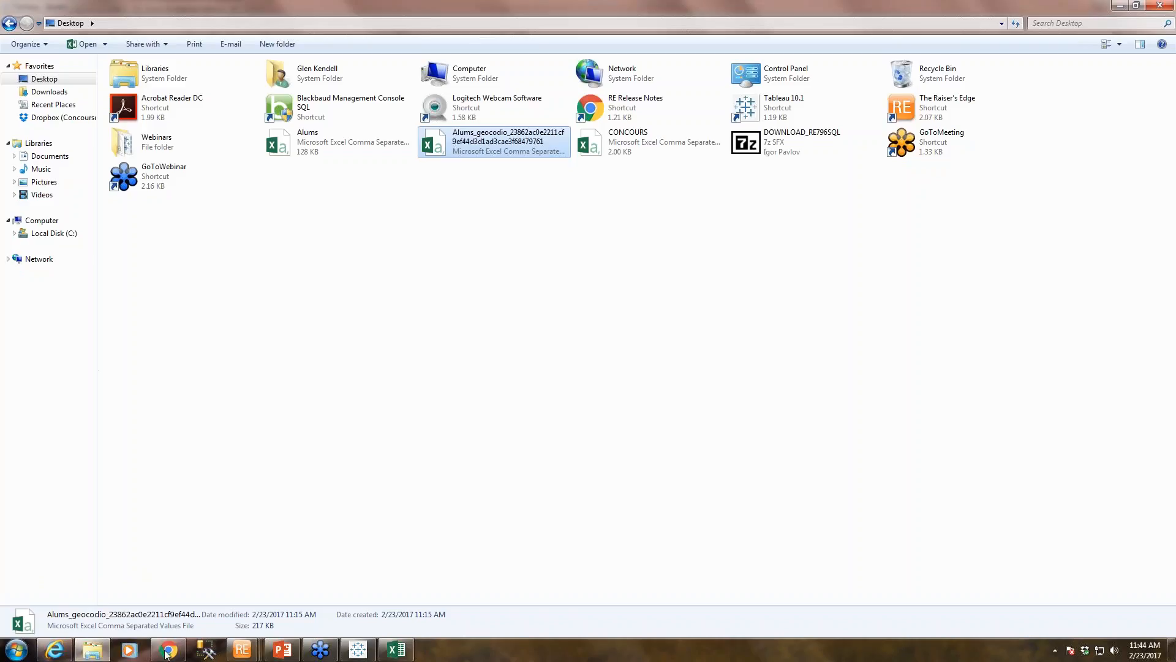
pyautogui.click(69, 116)
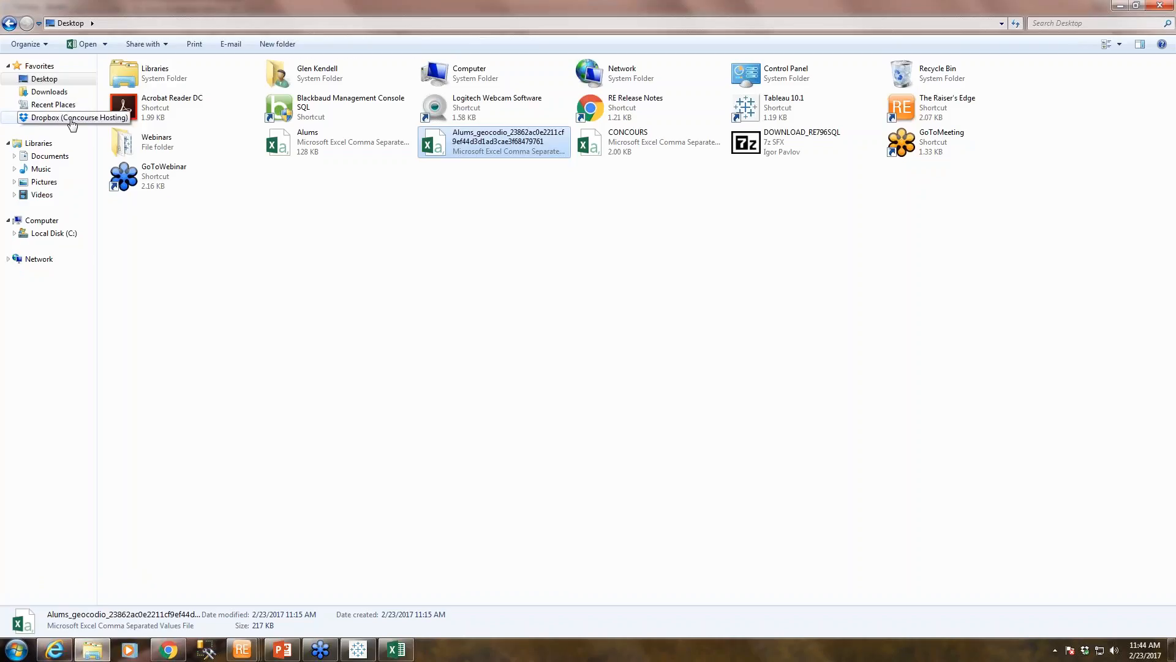
pyautogui.doubleClick(171, 92)
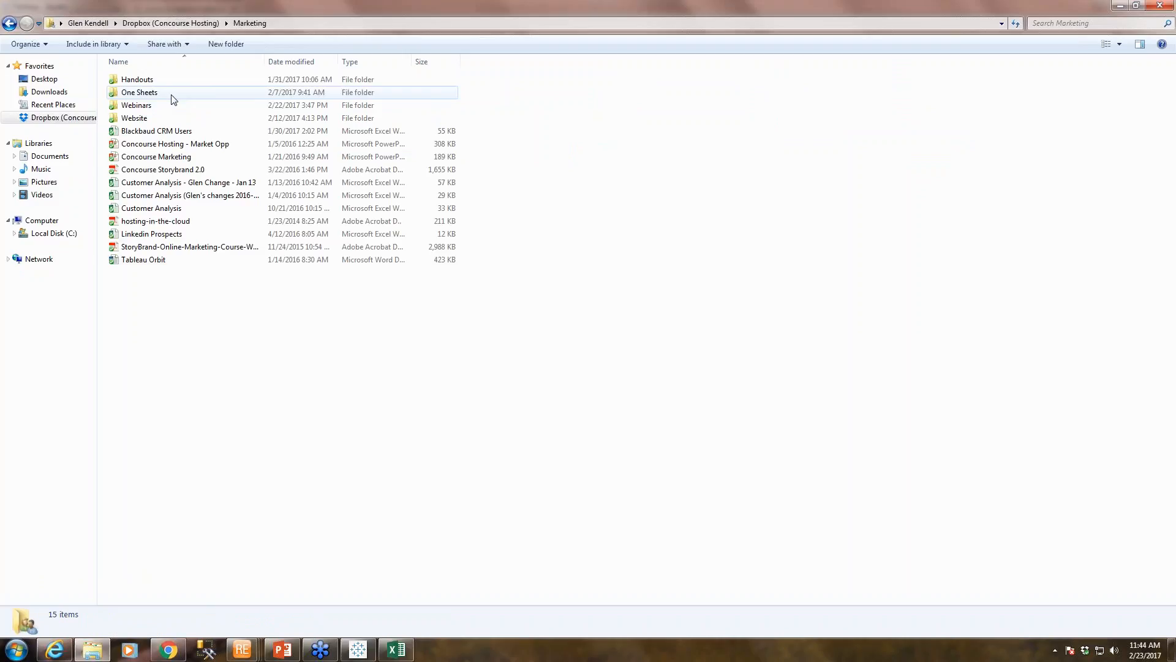
pyautogui.doubleClick(134, 105)
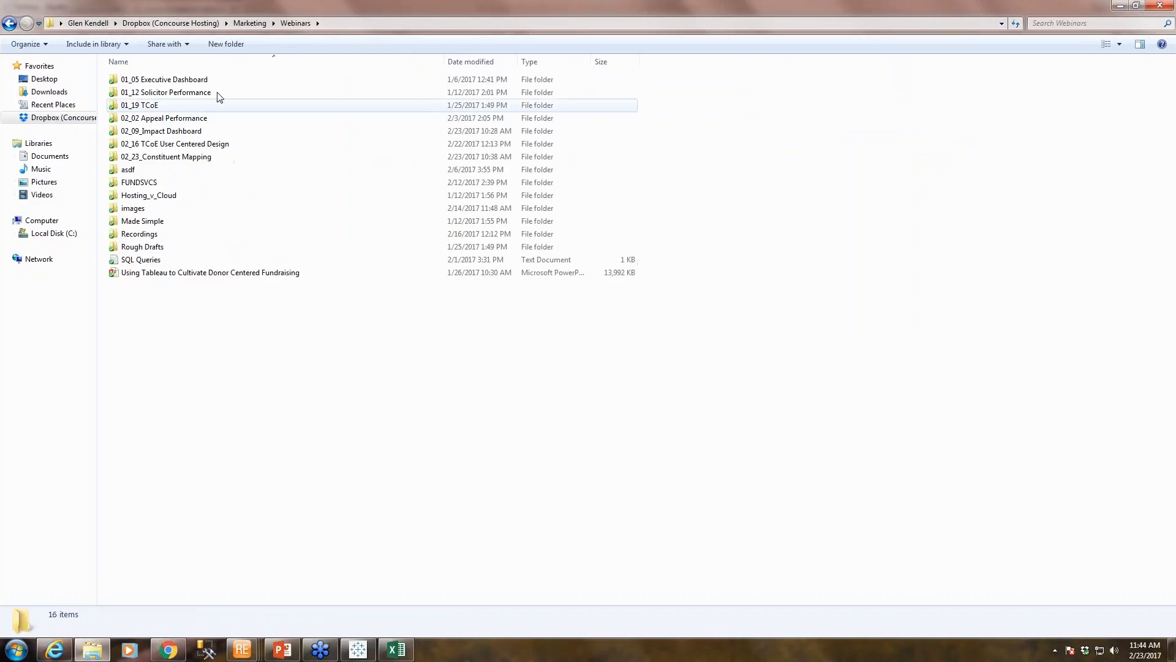
pyautogui.doubleClick(191, 158)
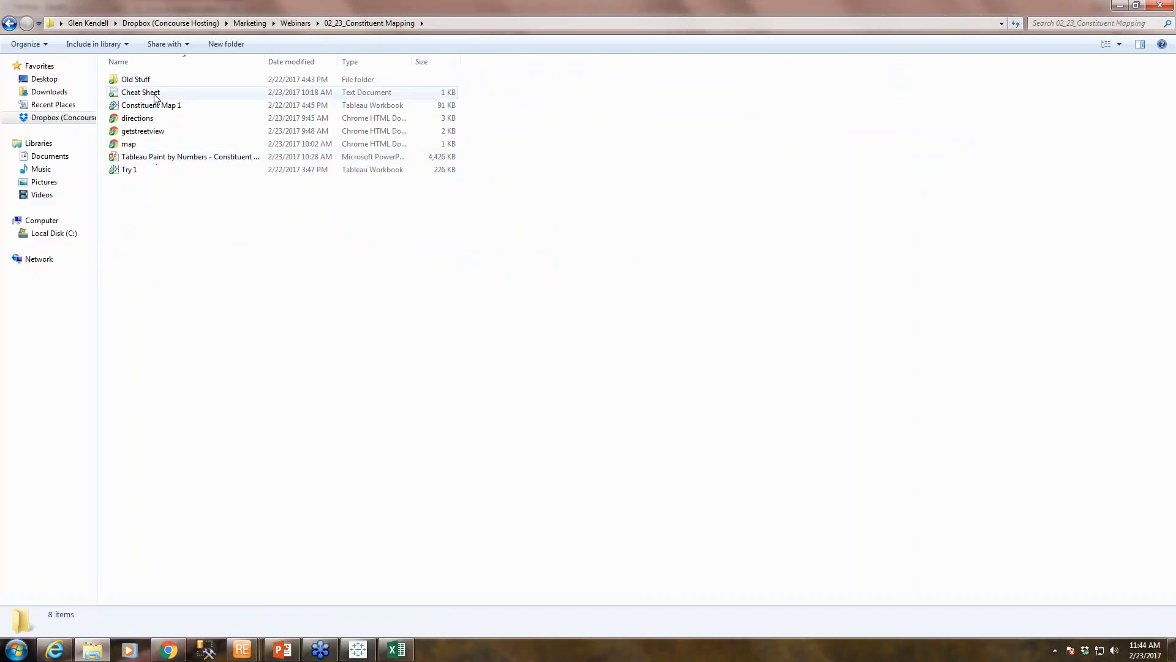
pyautogui.doubleClick(155, 95)
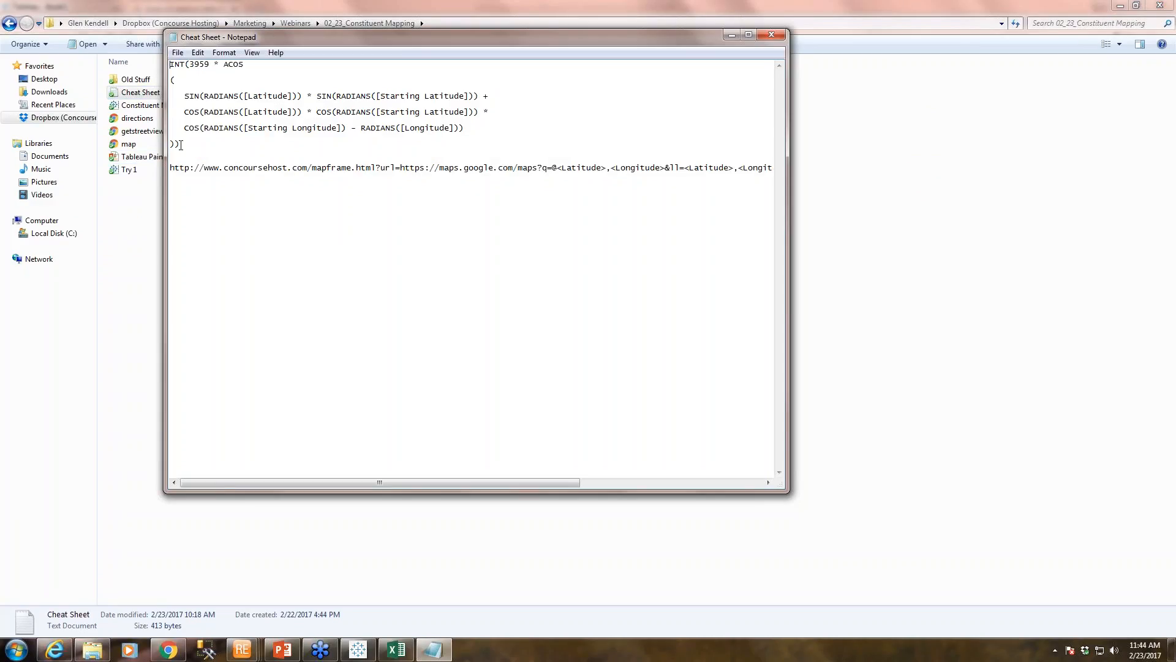
# Copy the INT(3959 * ACOS(...)) distance formula from the Cheat Sheet and paste it into the Distance calculation in Tableau
pyautogui.moveTo(181, 144); pyautogui.dragTo(156, 64)
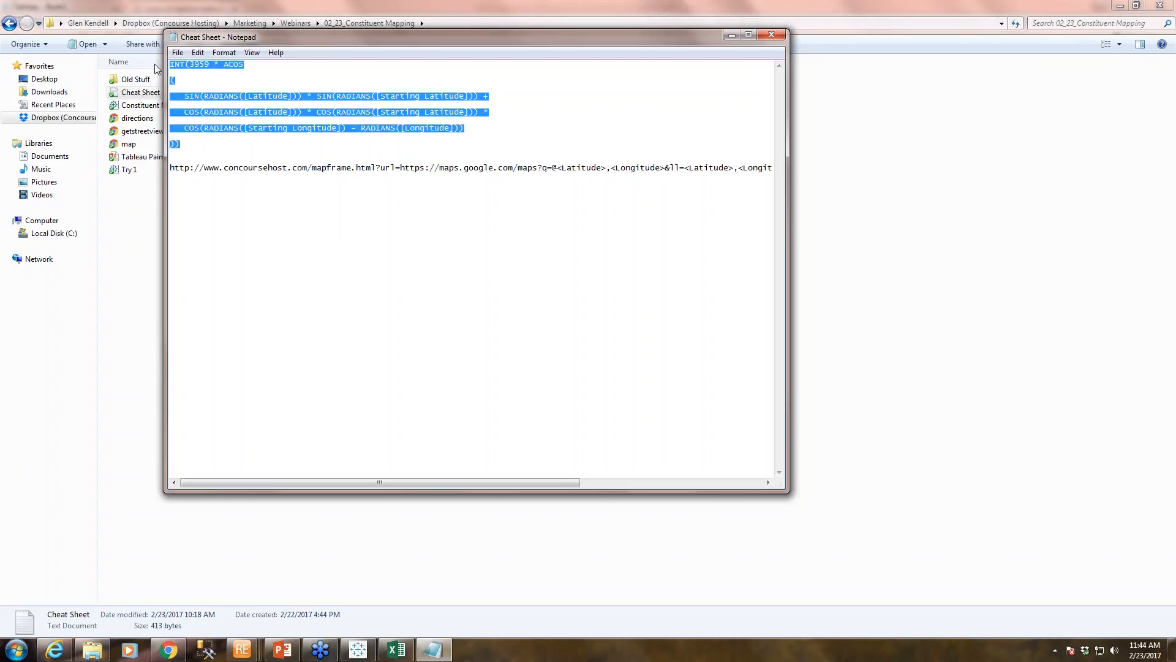
pyautogui.click(302, 136)
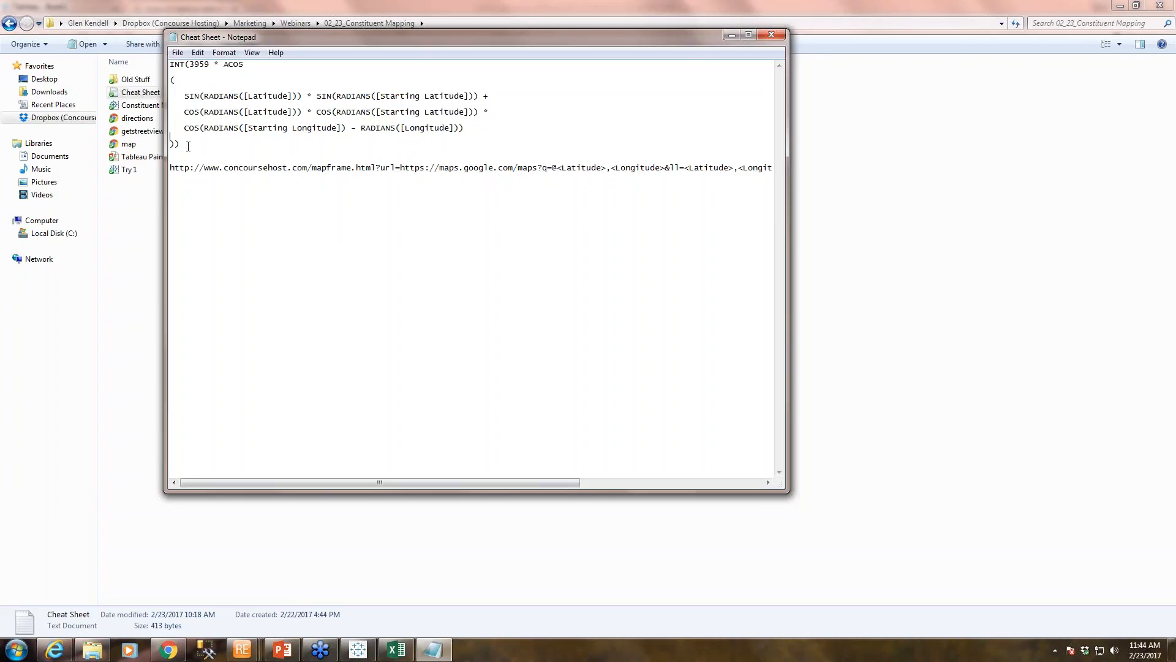
pyautogui.moveTo(188, 145); pyautogui.dragTo(168, 61)
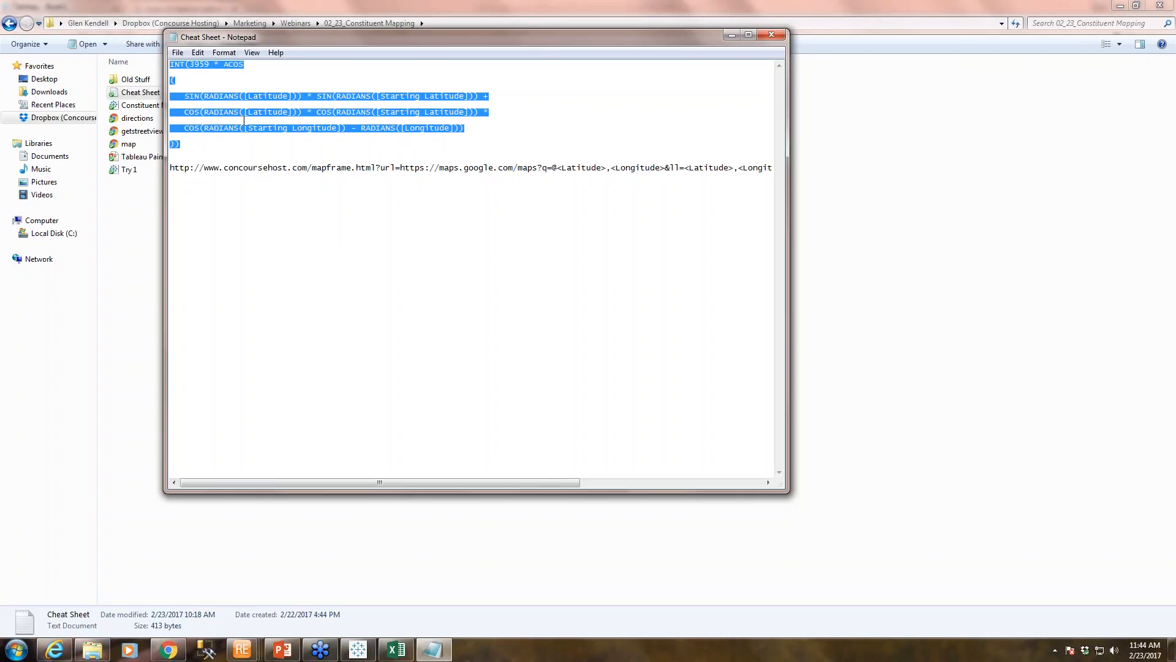
pyautogui.click(358, 649)
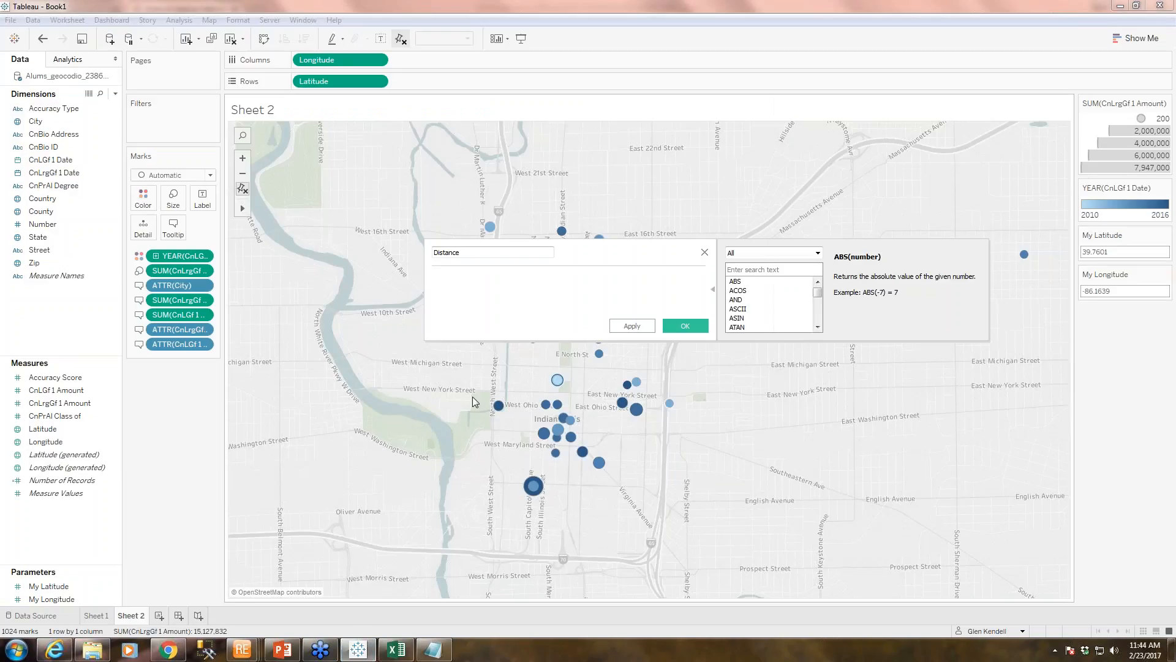
pyautogui.hotkey('ctrl', 'v')
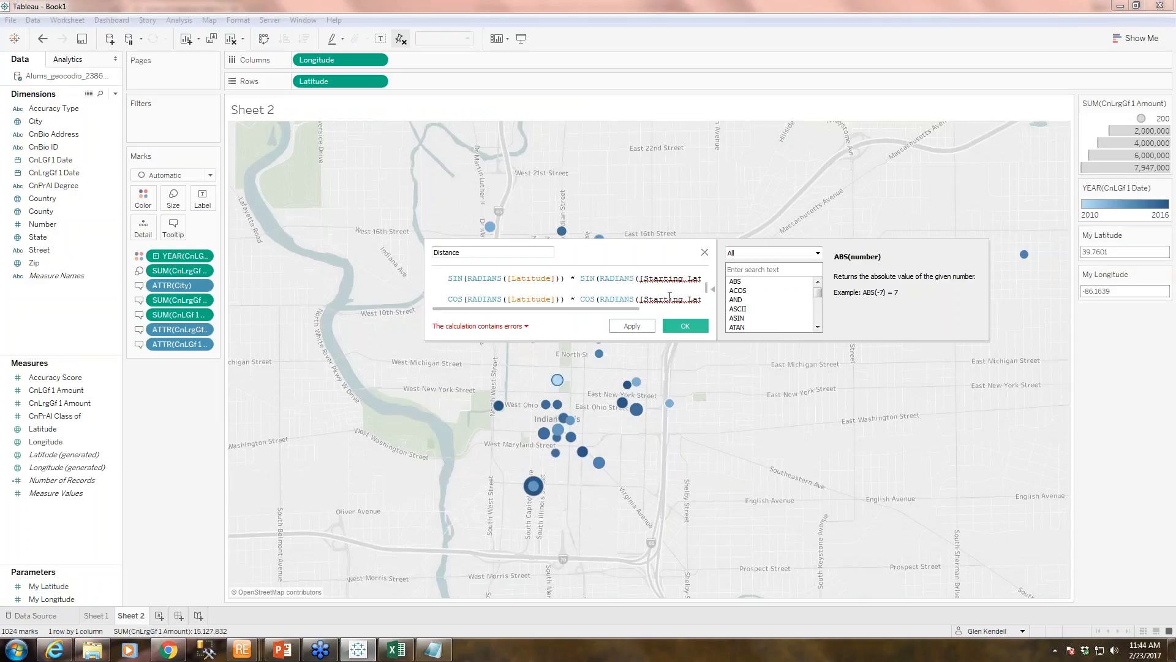
# Replace [Starting Latitude] with [My Latitude] in the SIN(RADIANS()) term of the Distance formula
pyautogui.scroll(2, 670, 295)
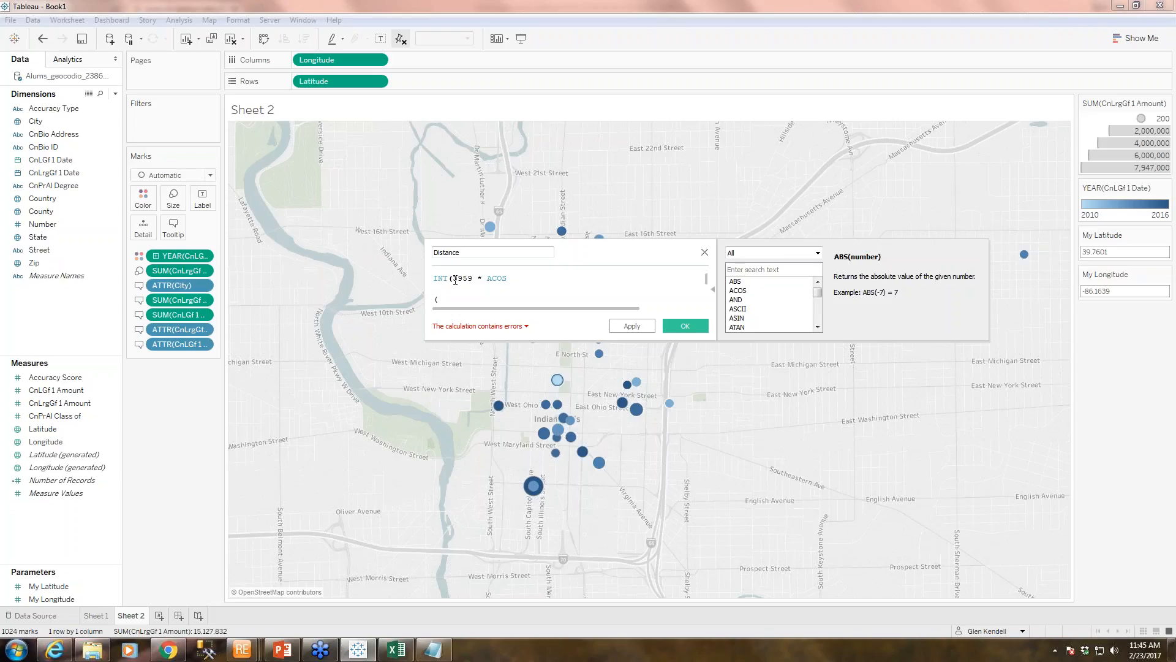
pyautogui.scroll(-1, 591, 291)
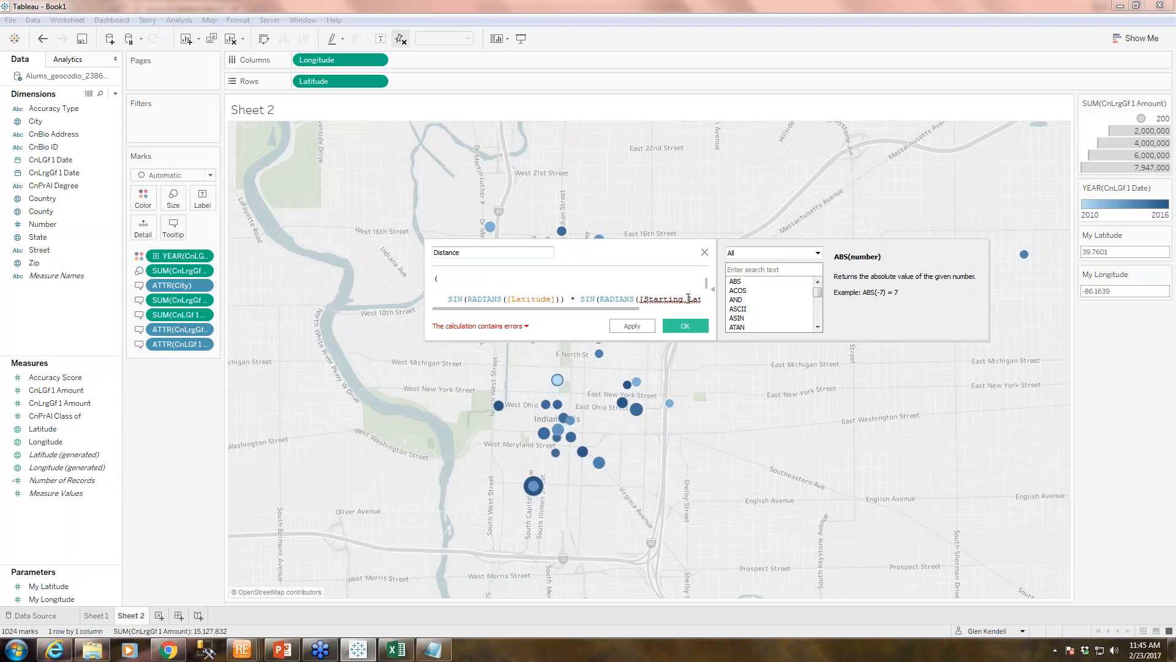
pyautogui.moveTo(681, 299); pyautogui.dragTo(666, 294)
pyautogui.hscroll(3, 656, 291)
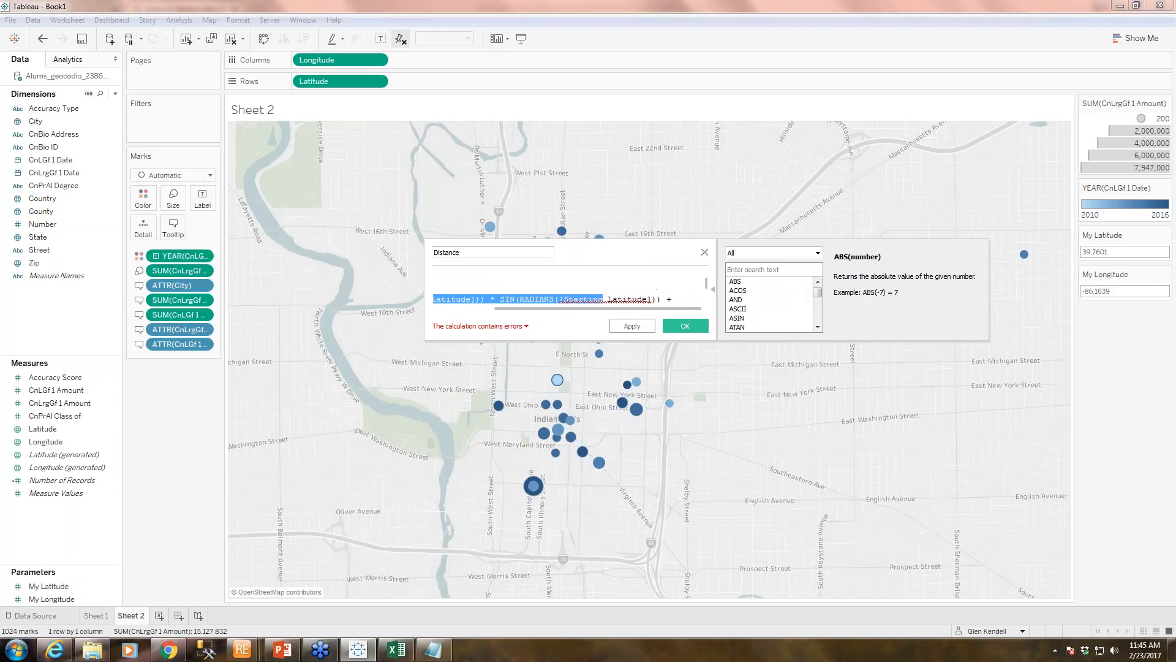
pyautogui.click(618, 301)
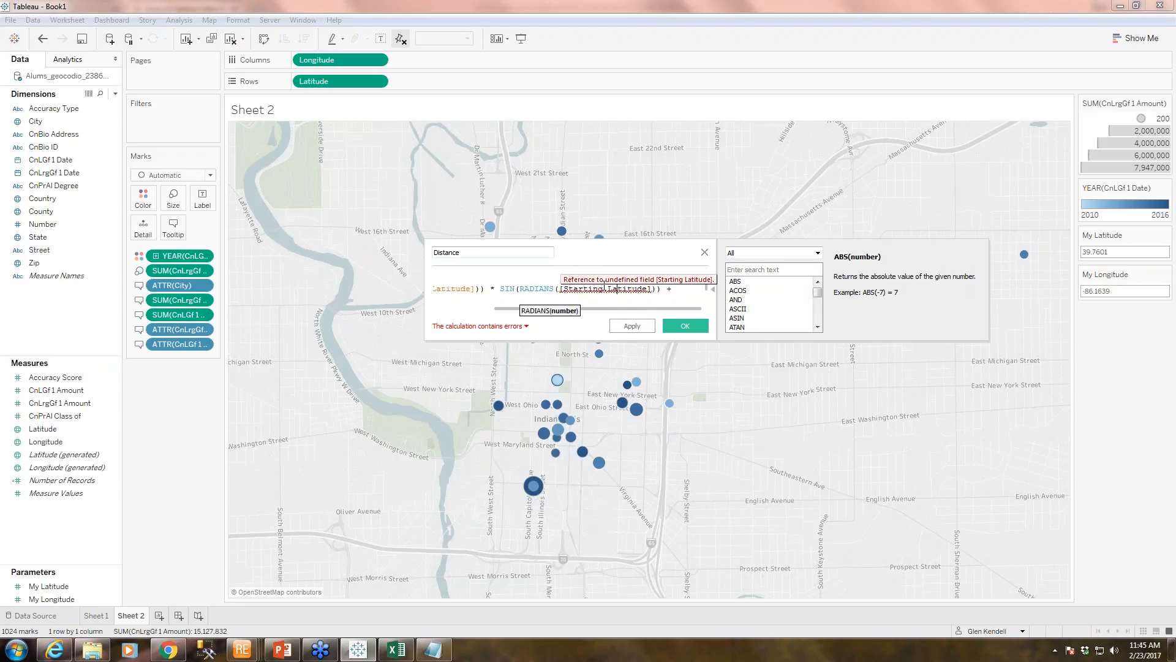
pyautogui.click(602, 294)
pyautogui.press('BackSpace')
pyautogui.press('BackSpace')
pyautogui.press('BackSpace')
pyautogui.press('BackSpace')
pyautogui.press('BackSpace')
pyautogui.press('BackSpace')
pyautogui.press('BackSpace')
pyautogui.press('BackSpace')
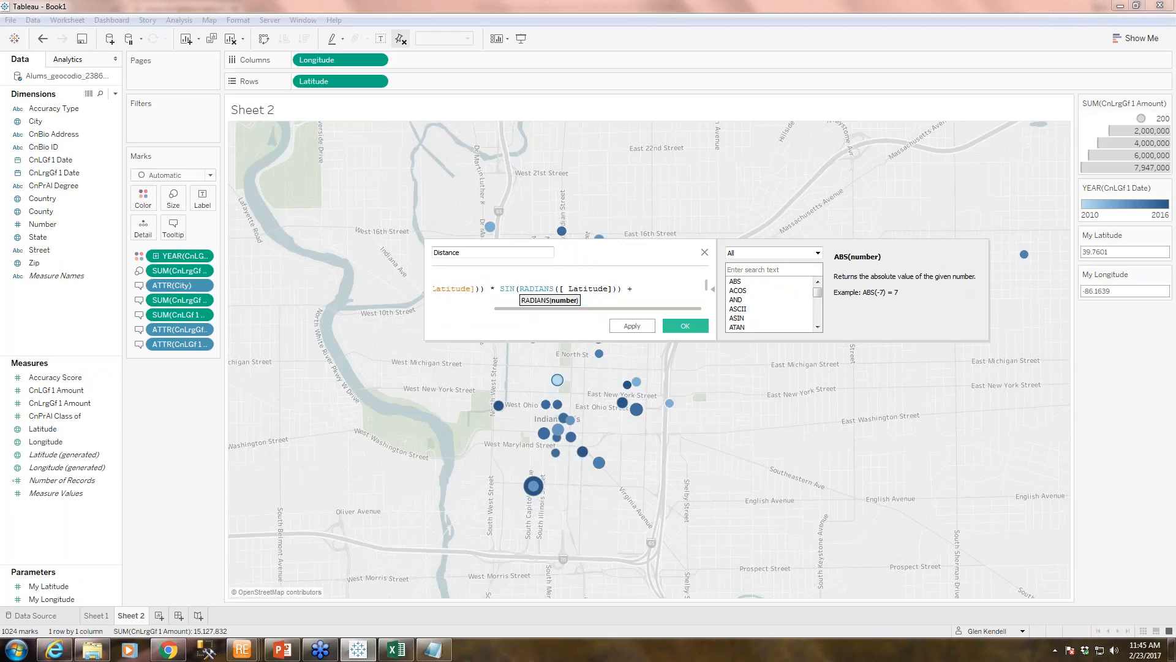
pyautogui.write('My')
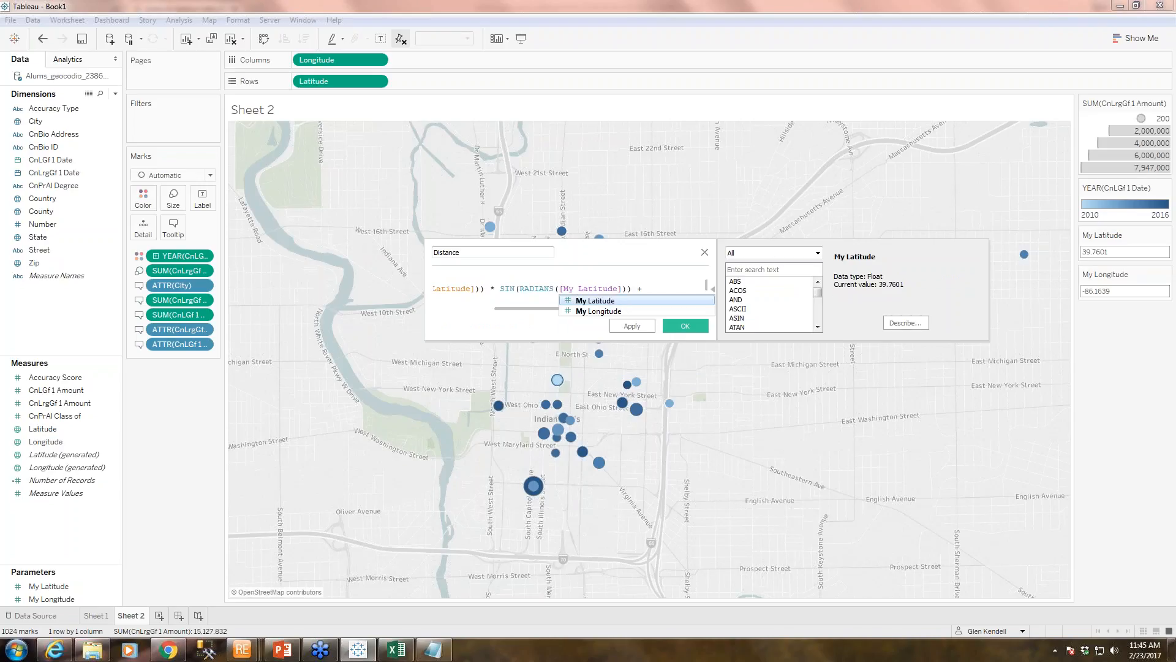
pyautogui.click(632, 289)
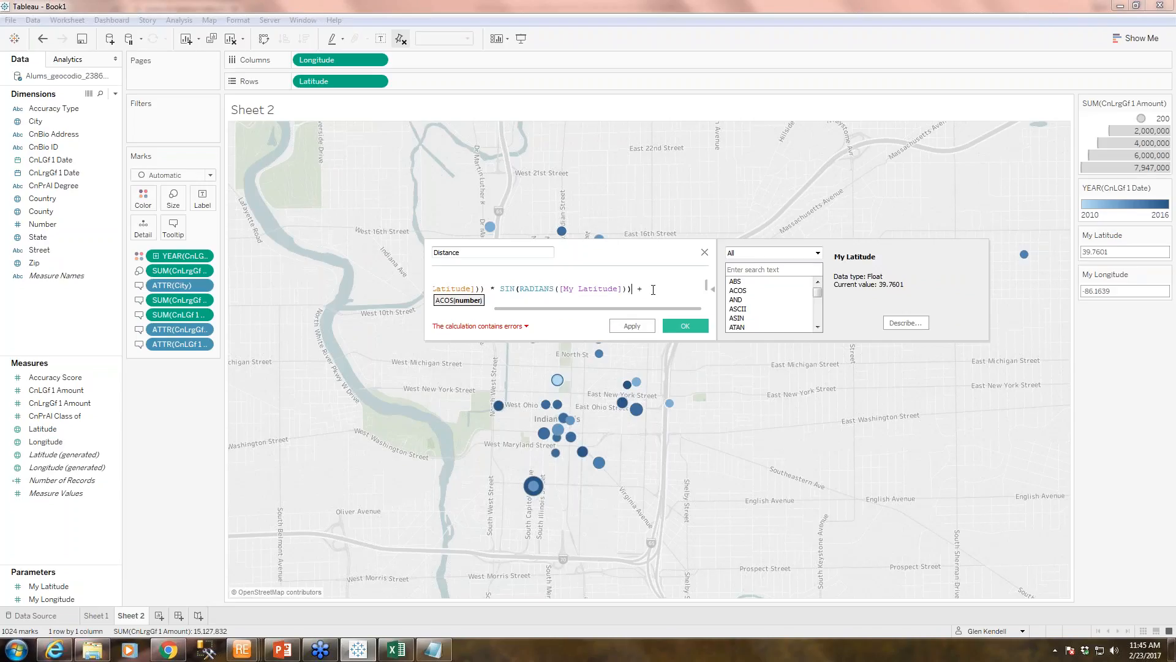
# Replace [Starting Latitude] with [My Latitude] in the COS(RADIANS()) term of the Distance formula
pyautogui.scroll(-1, 653, 290)
pyautogui.moveTo(603, 289); pyautogui.dragTo(567, 281)
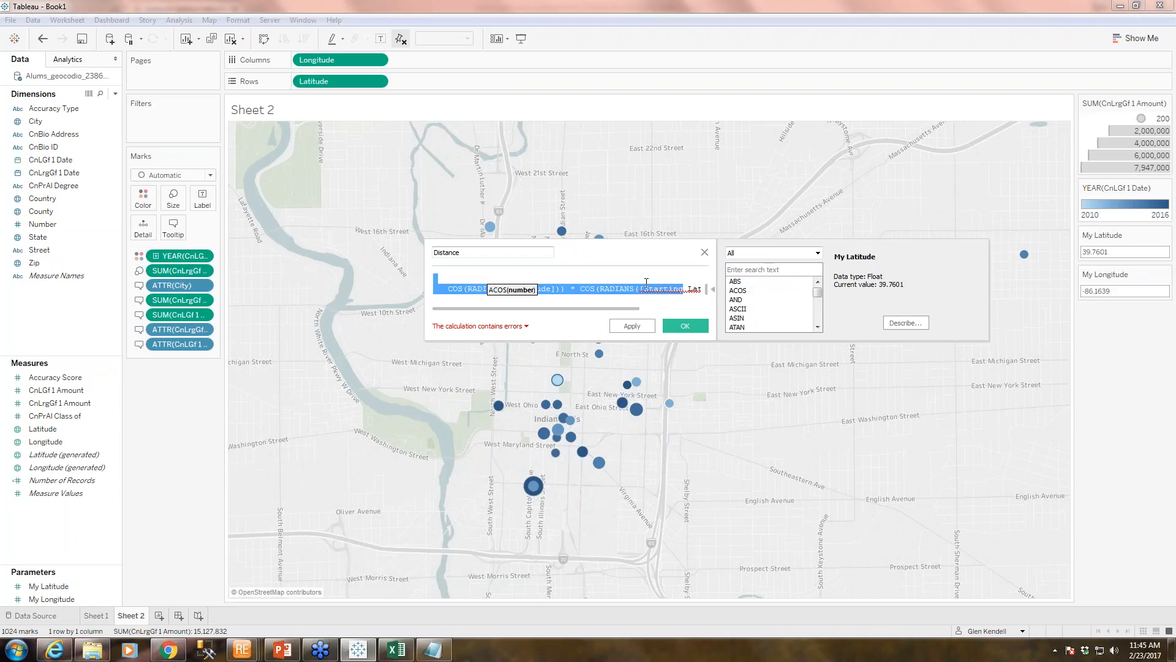
pyautogui.doubleClick(651, 288)
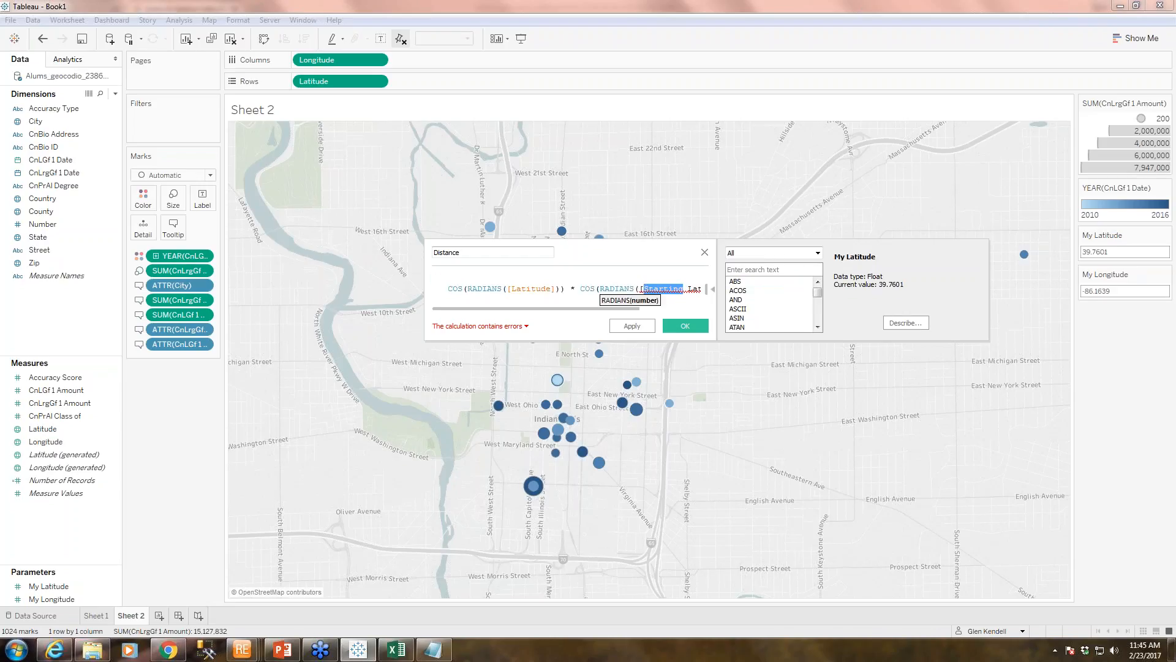
pyautogui.write('My')
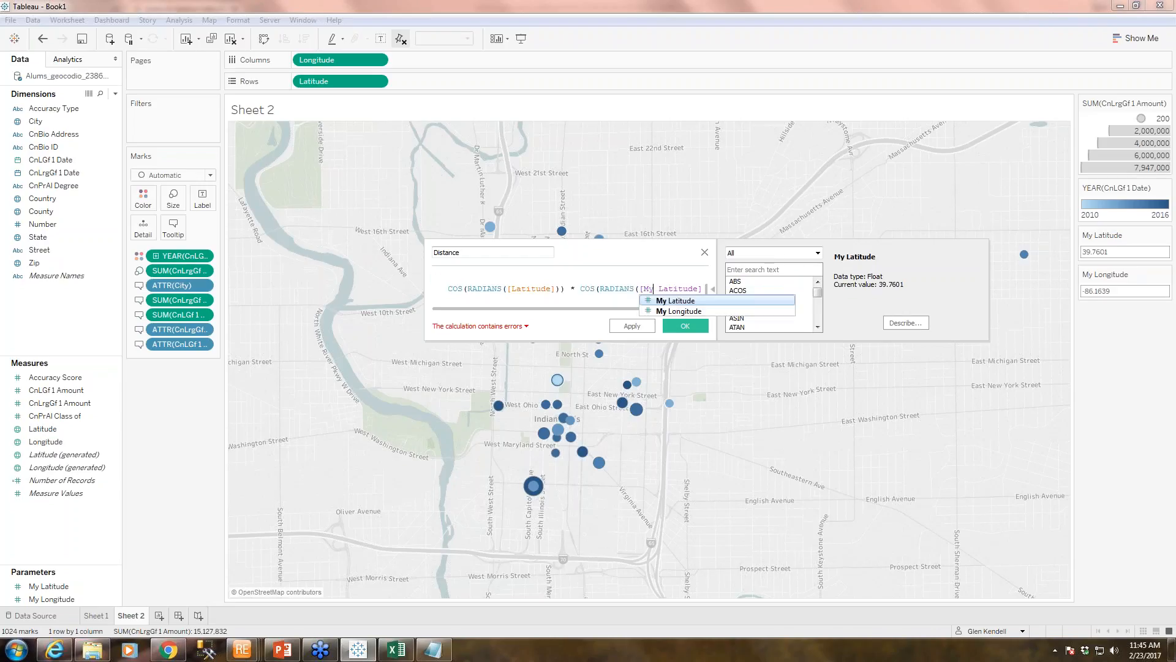
pyautogui.click(604, 298)
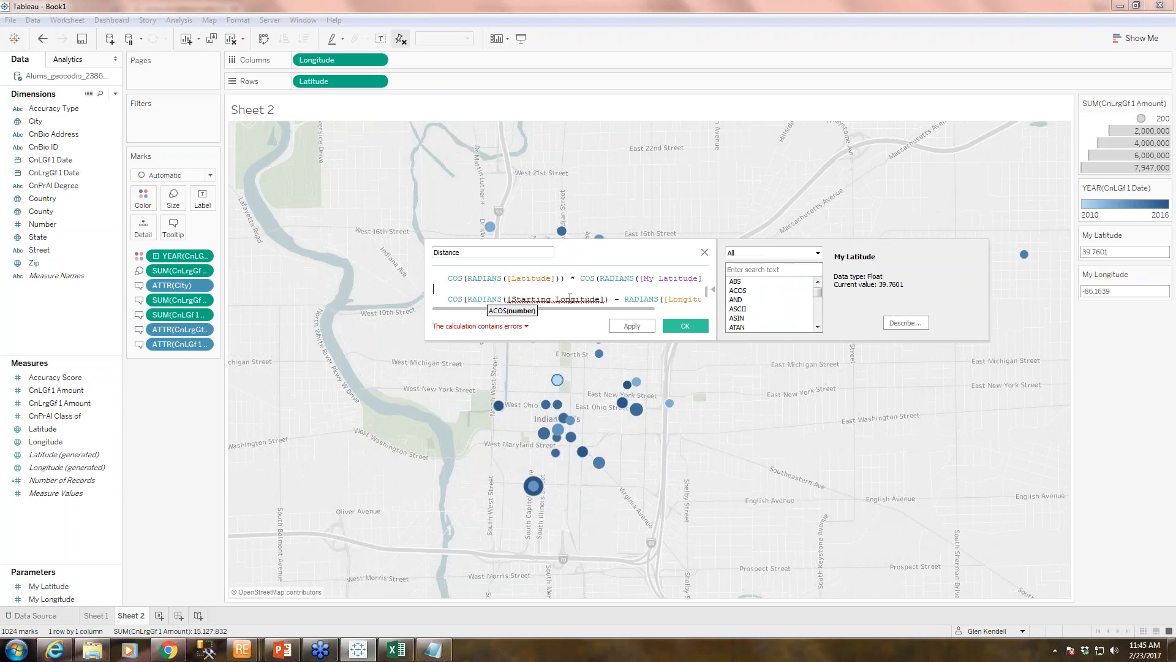
# Replace [Starting Longitude] with [My Longitude] in the last COS term of the Distance formula and save the calculated field
pyautogui.doubleClick(516, 298)
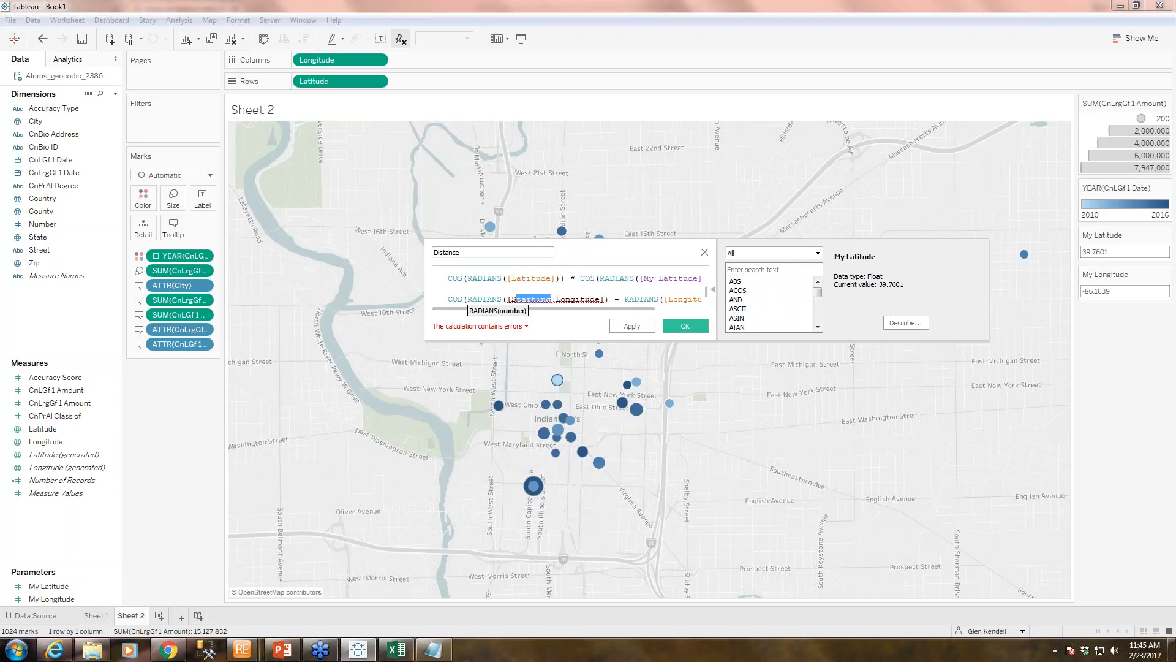
pyautogui.write('S')
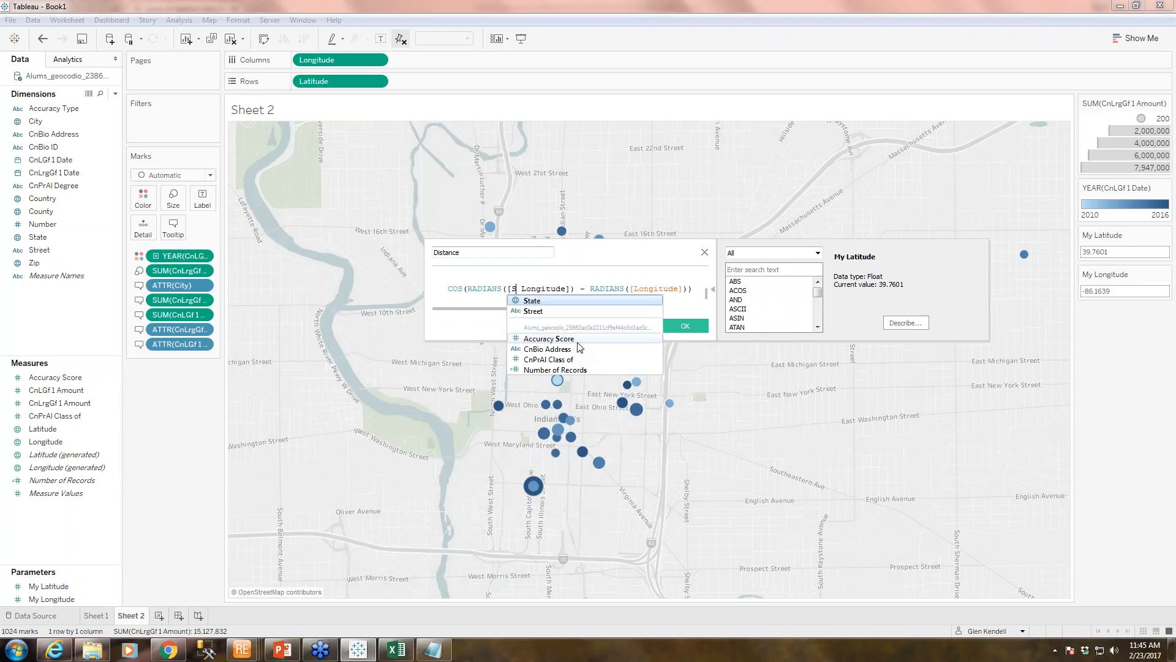
pyautogui.press('BackSpace')
pyautogui.write('My')
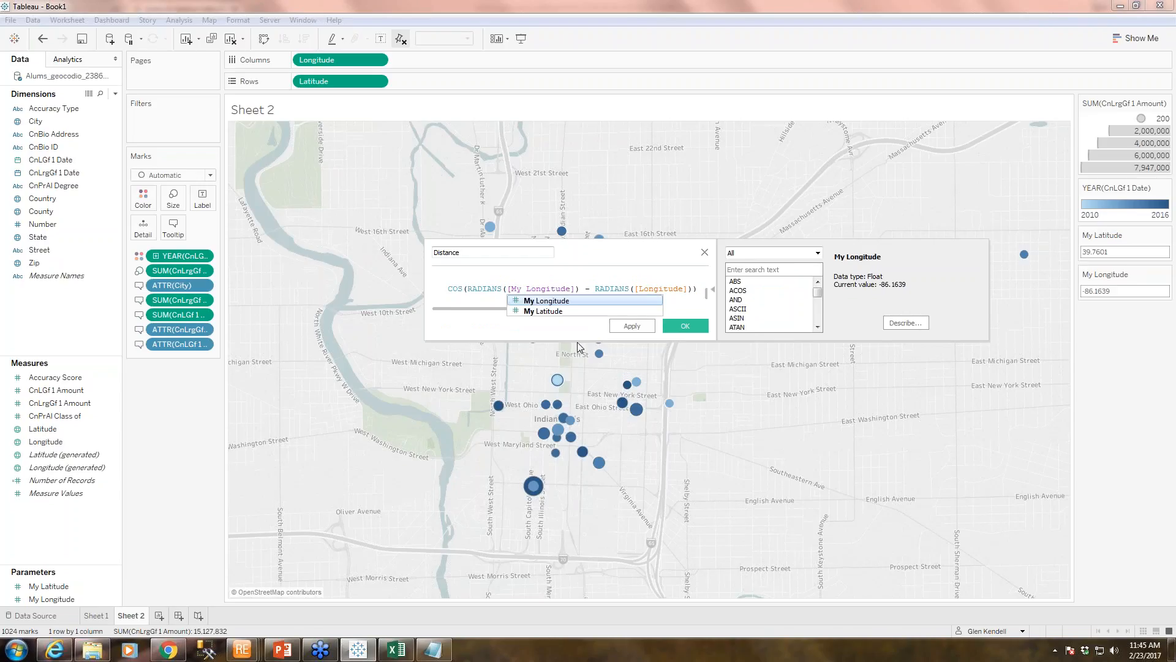
pyautogui.click(579, 289)
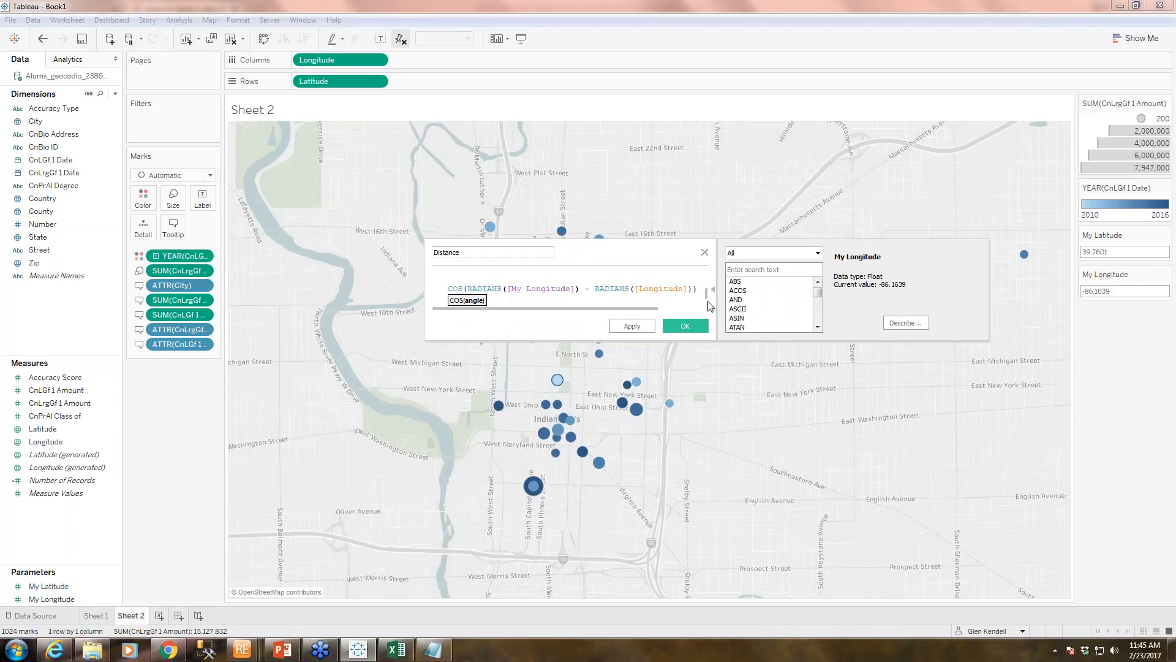
pyautogui.click(685, 325)
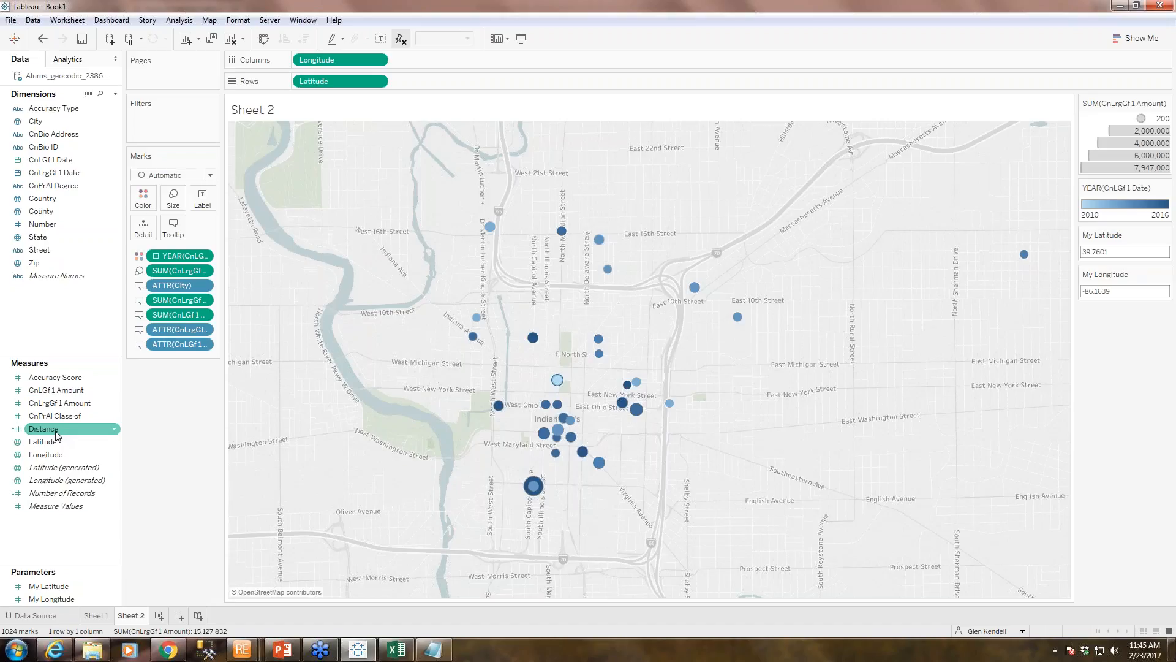
# Add the Distance measure to the tooltip of the map marks
pyautogui.moveTo(247, 216)
pyautogui.click(240, 175)
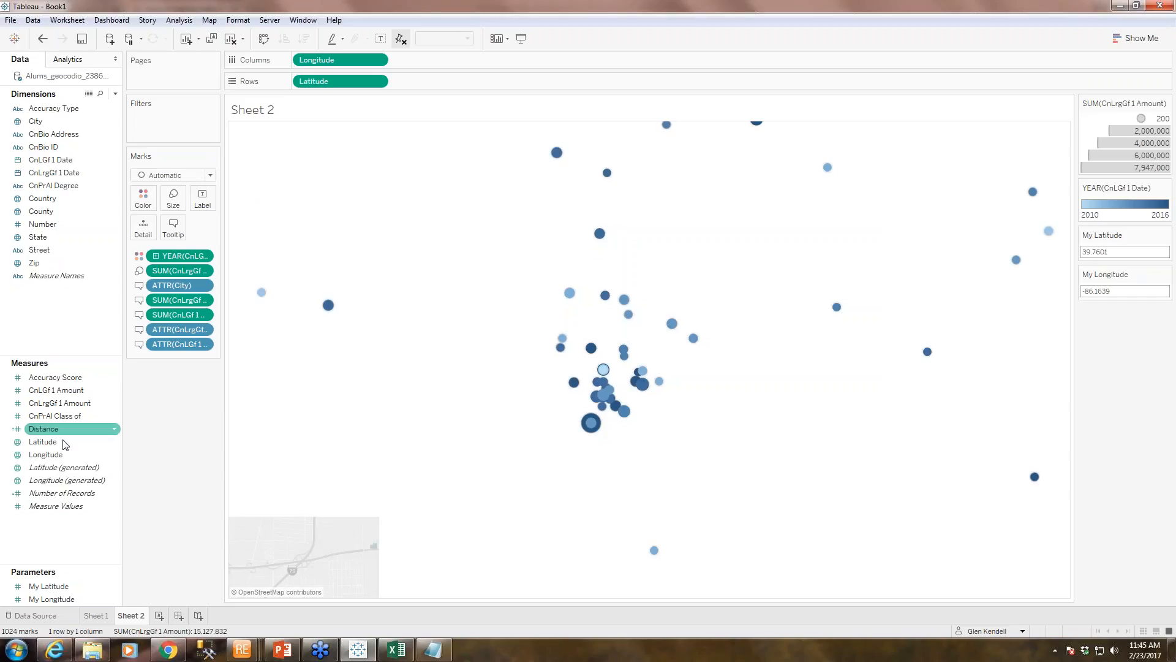
pyautogui.moveTo(62, 429); pyautogui.dragTo(203, 199)
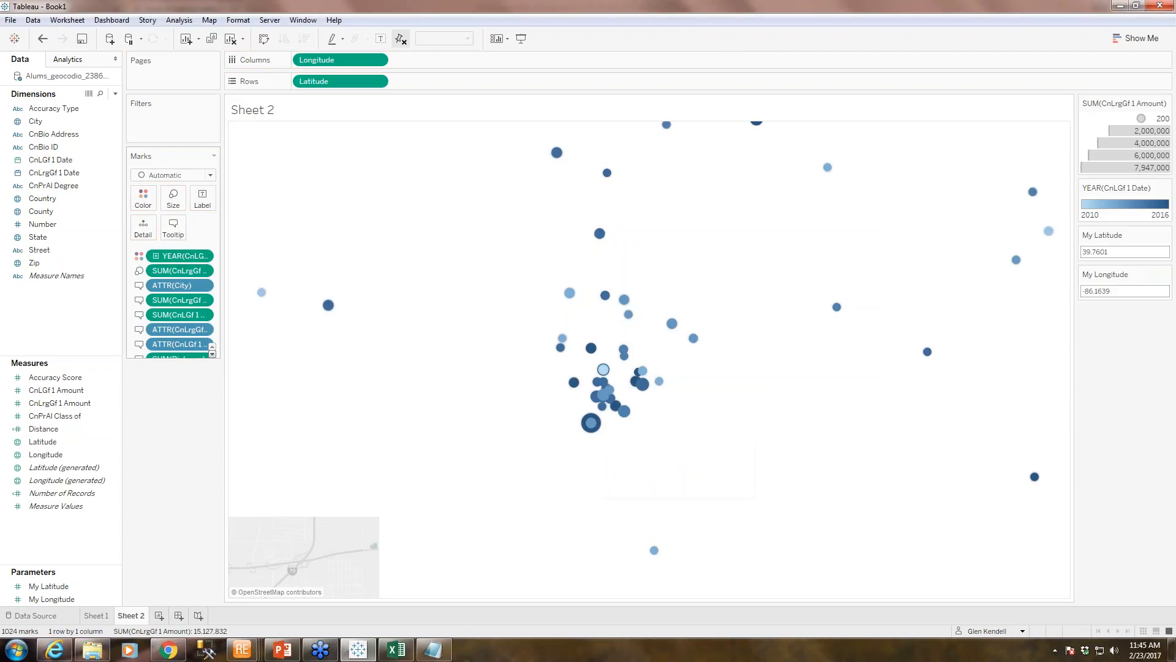
# Add a line reading "Distance: <ATTR(Distance)>" below the Last Gift line of the tooltip and apply it
pyautogui.click(173, 226)
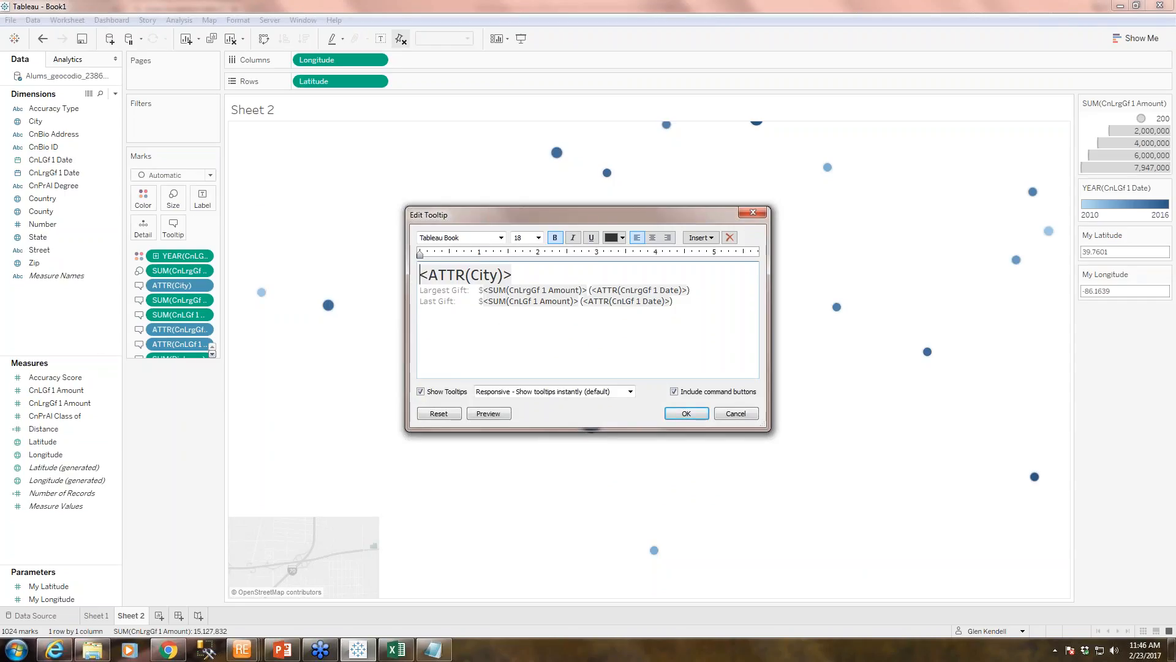
pyautogui.click(680, 304)
pyautogui.press('Return')
pyautogui.write('Distance:\t<ATTR(Distance')
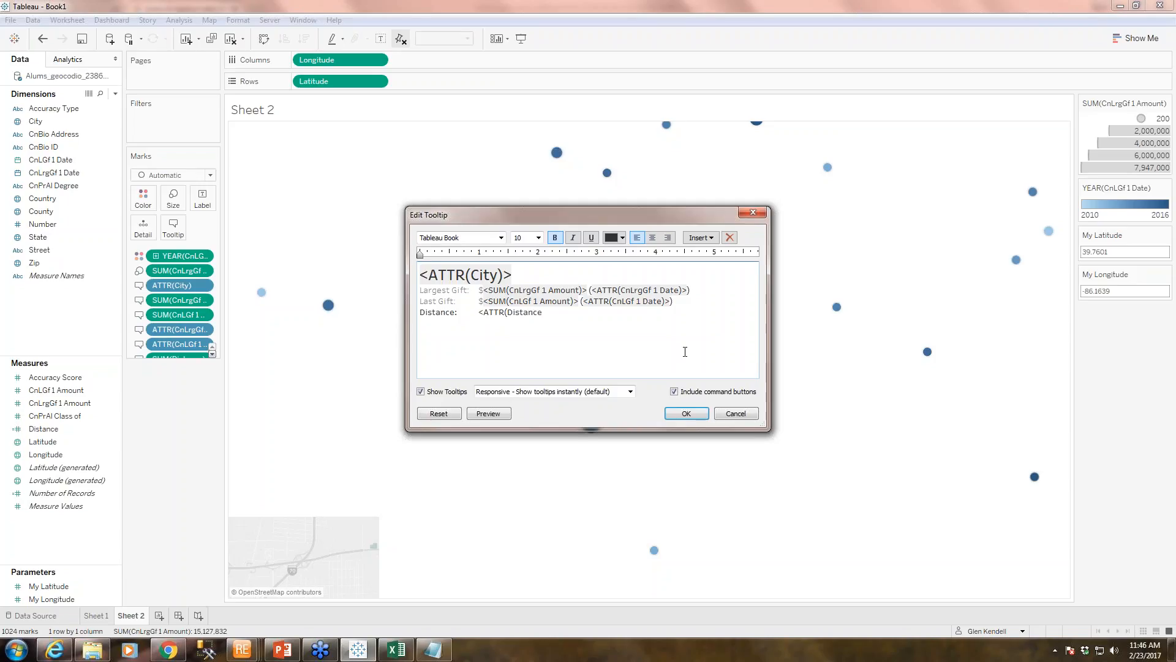
pyautogui.write(')>')
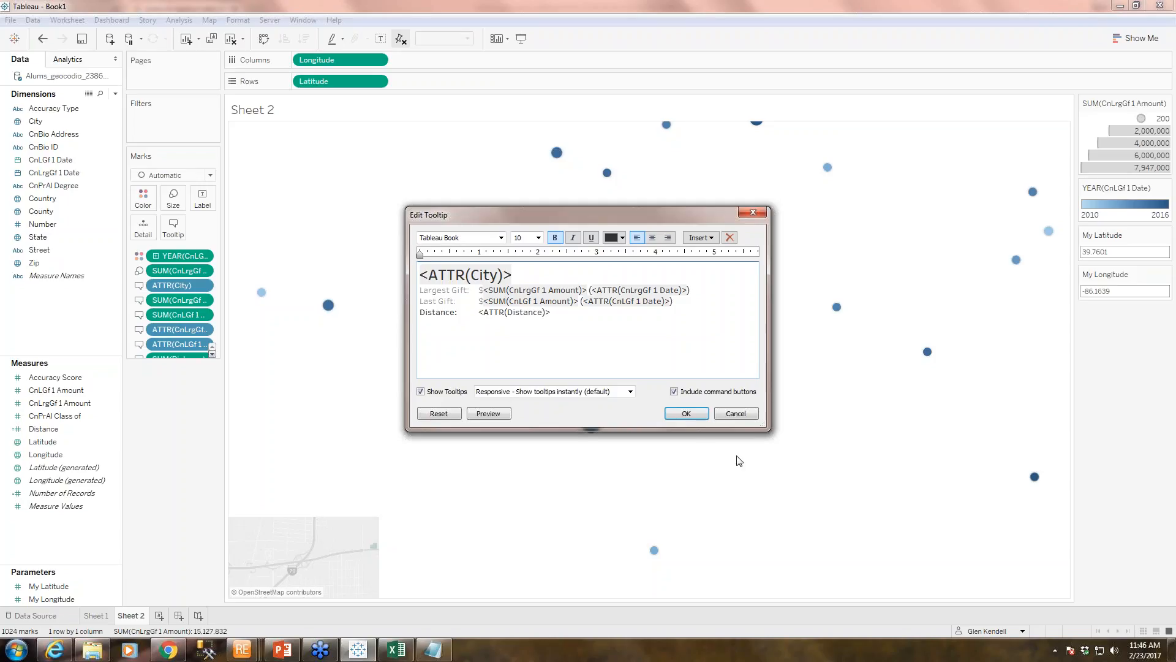
pyautogui.click(686, 413)
pyautogui.moveTo(595, 425)
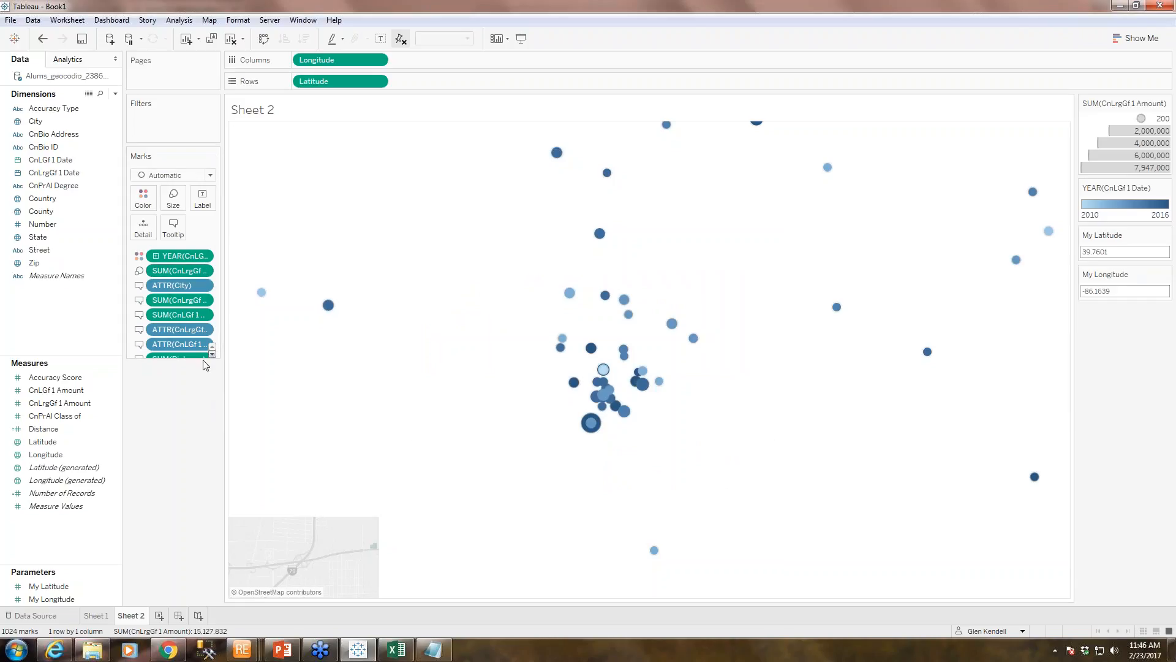
# Replace the <ATTR(Distance)> text in the tooltip's Distance line with the inserted SUM(Distance) field
pyautogui.click(172, 226)
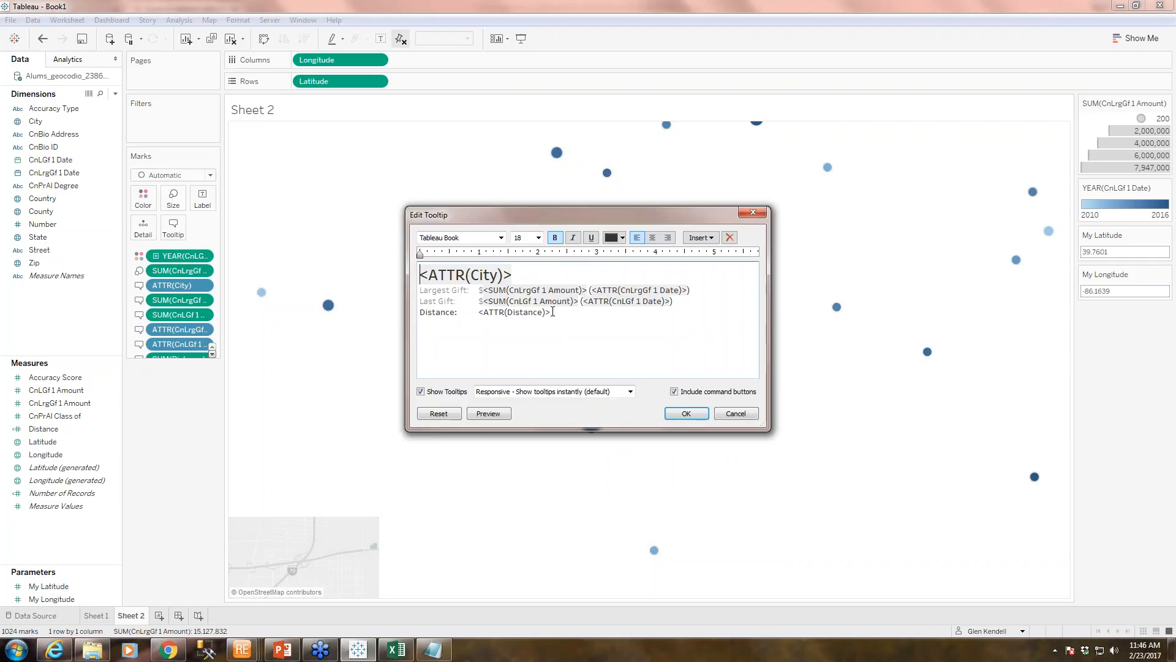
pyautogui.moveTo(551, 312); pyautogui.dragTo(479, 311)
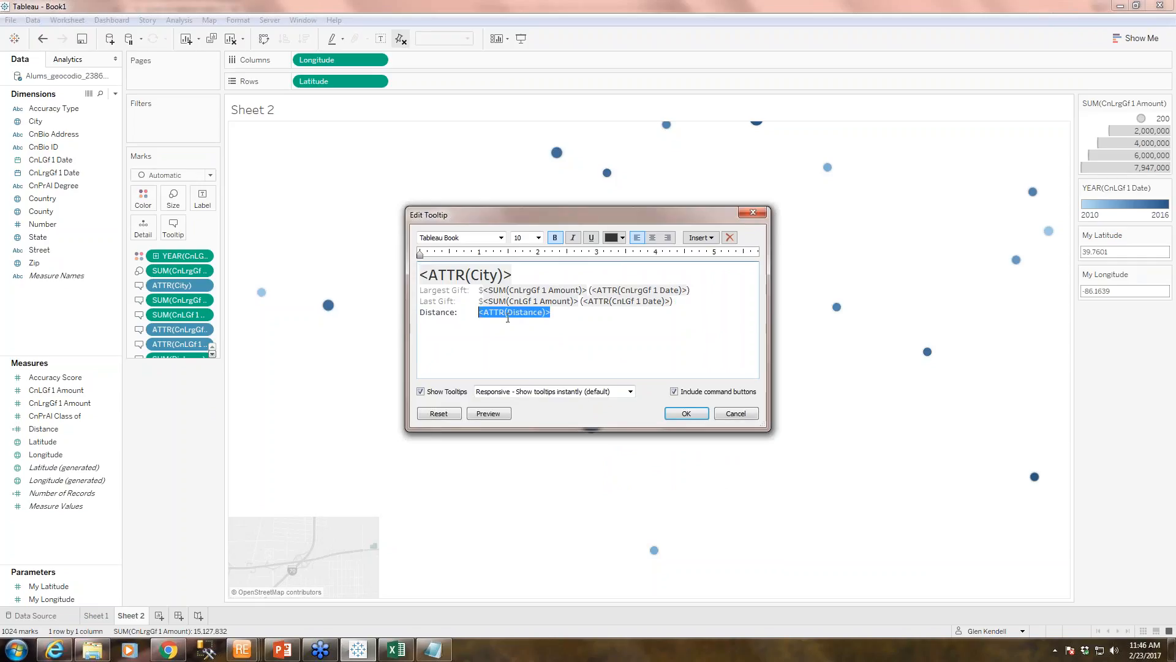
pyautogui.press('BackSpace')
pyautogui.click(716, 239)
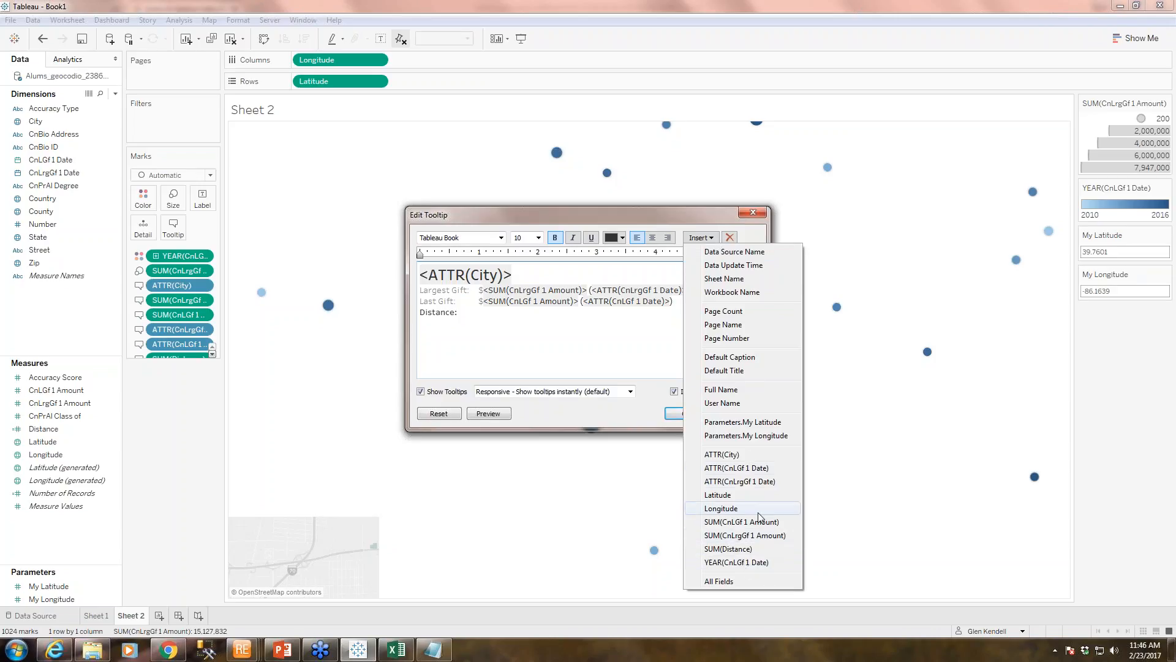
pyautogui.click(757, 550)
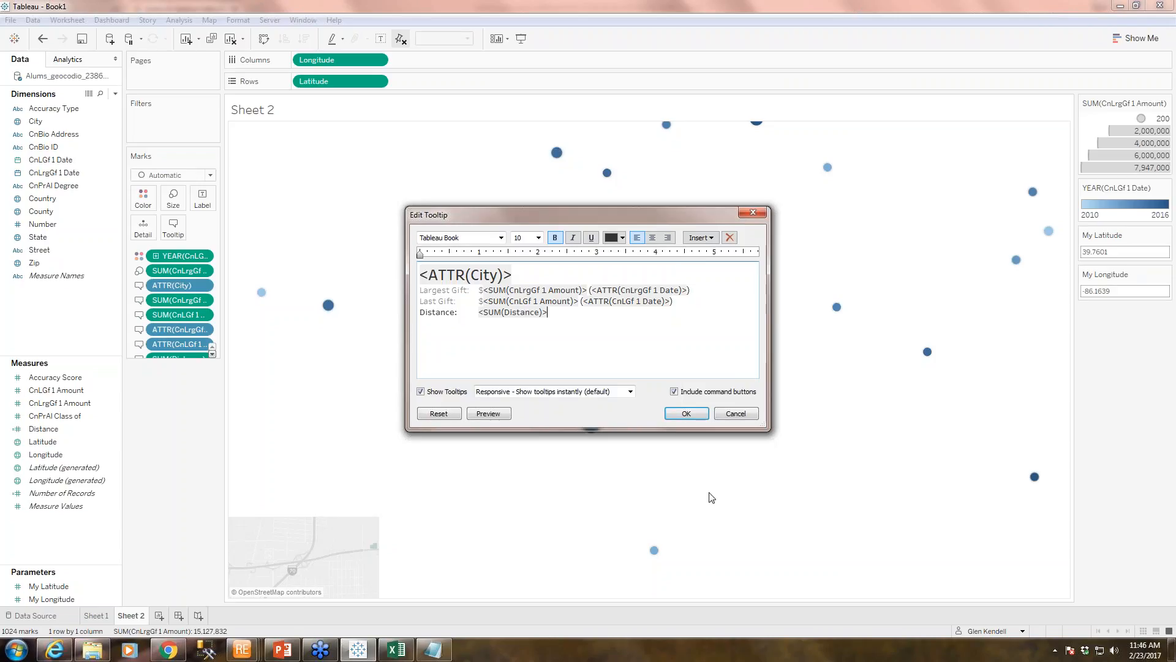
pyautogui.click(685, 414)
pyautogui.moveTo(560, 350)
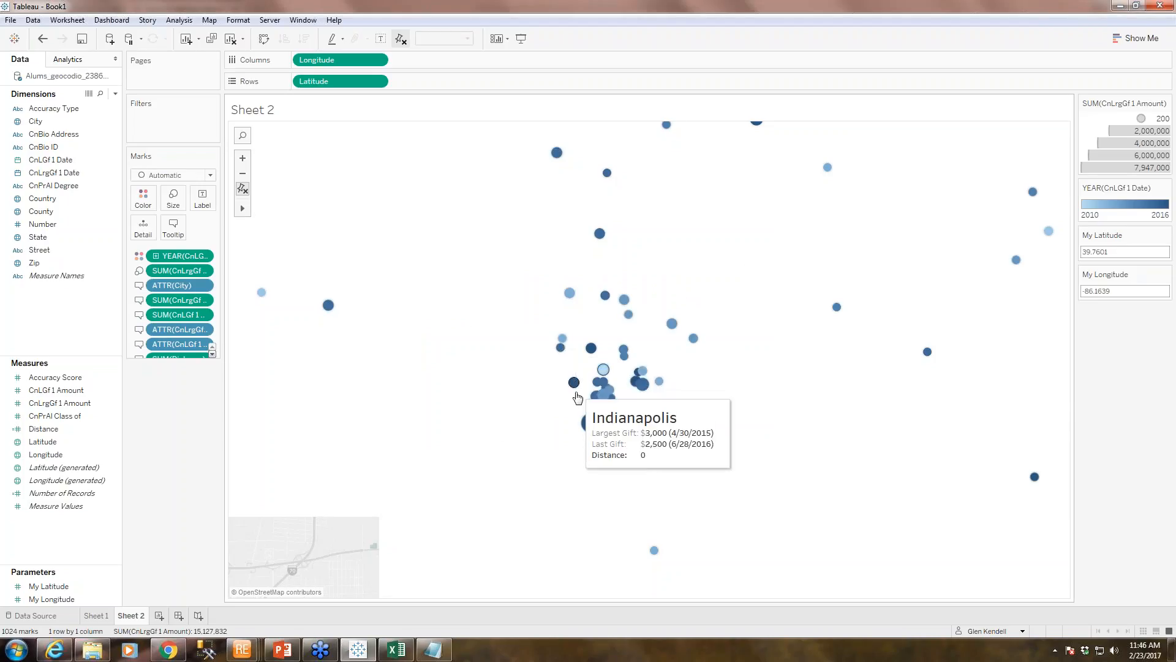
# Label the map marks with the Distance measure
pyautogui.click(245, 188)
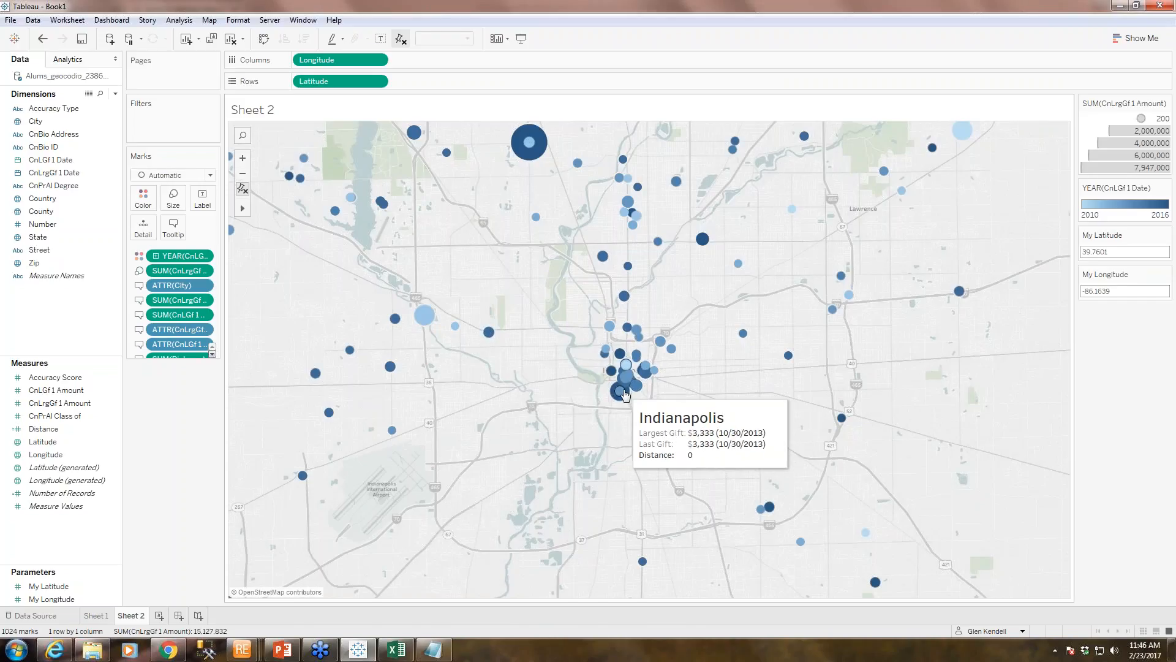
pyautogui.moveTo(625, 366)
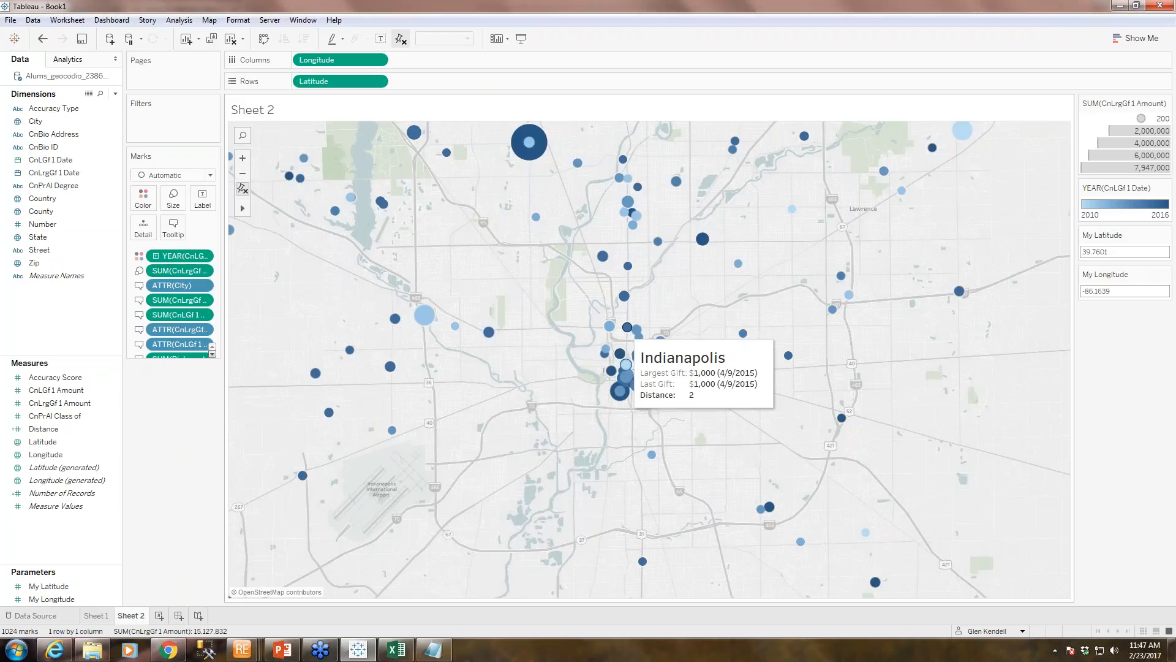
pyautogui.moveTo(622, 299)
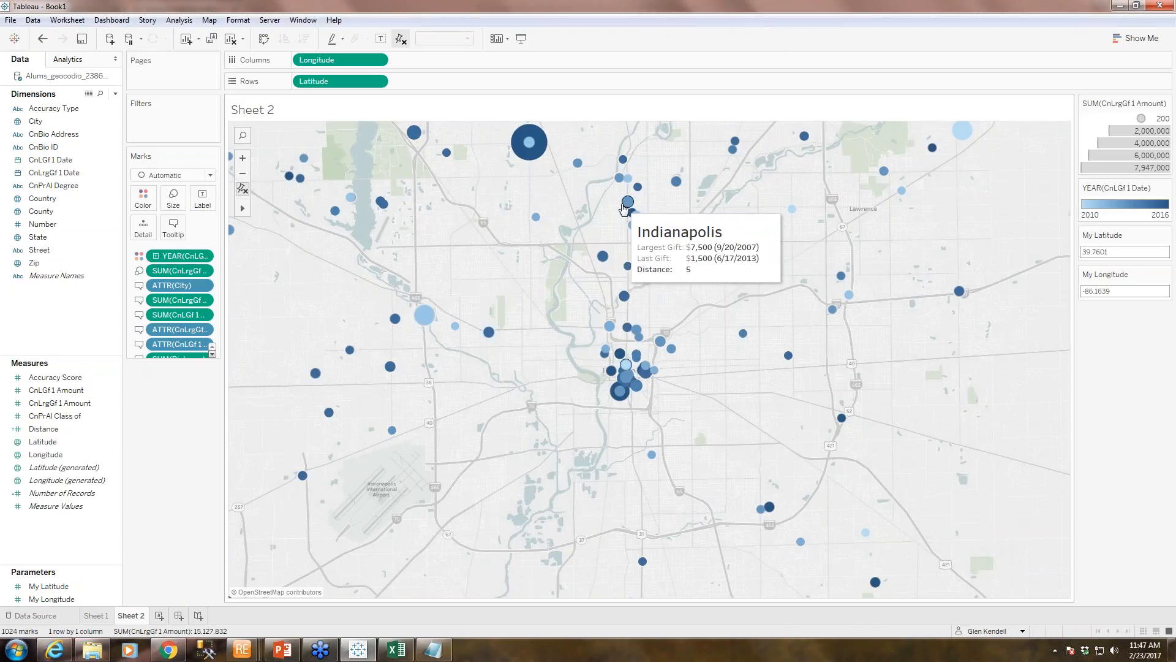
pyautogui.click(77, 445)
pyautogui.moveTo(55, 429); pyautogui.dragTo(204, 201)
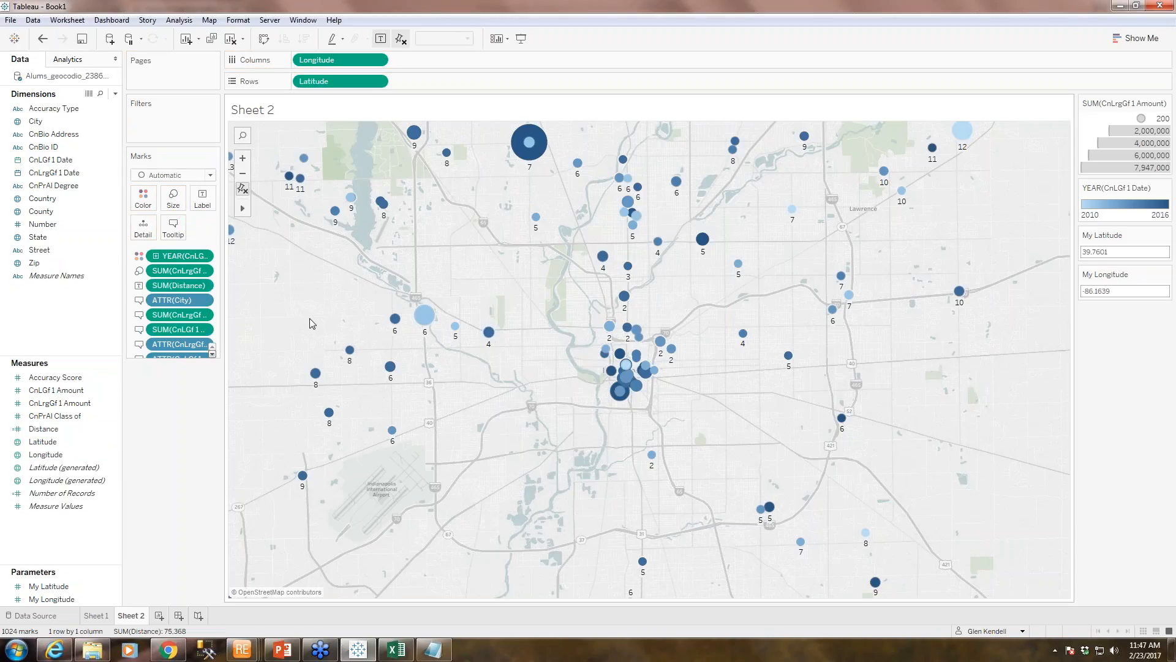
# Set the font size of the mark labels to 14
pyautogui.click(202, 198)
pyautogui.click(308, 277)
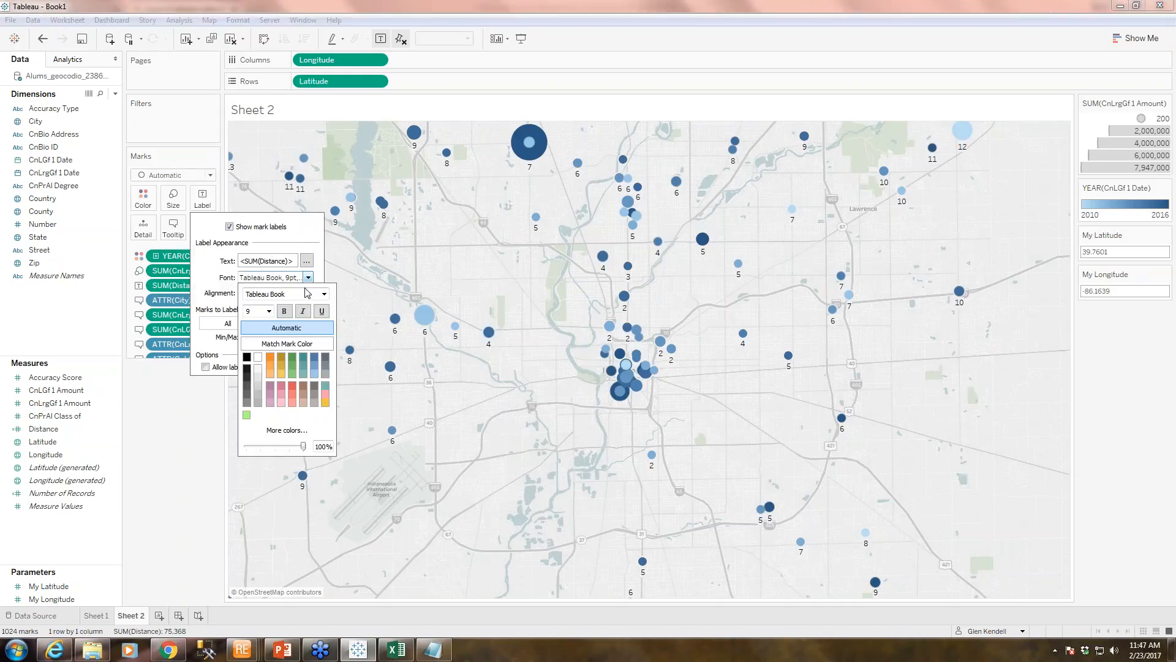
pyautogui.click(269, 311)
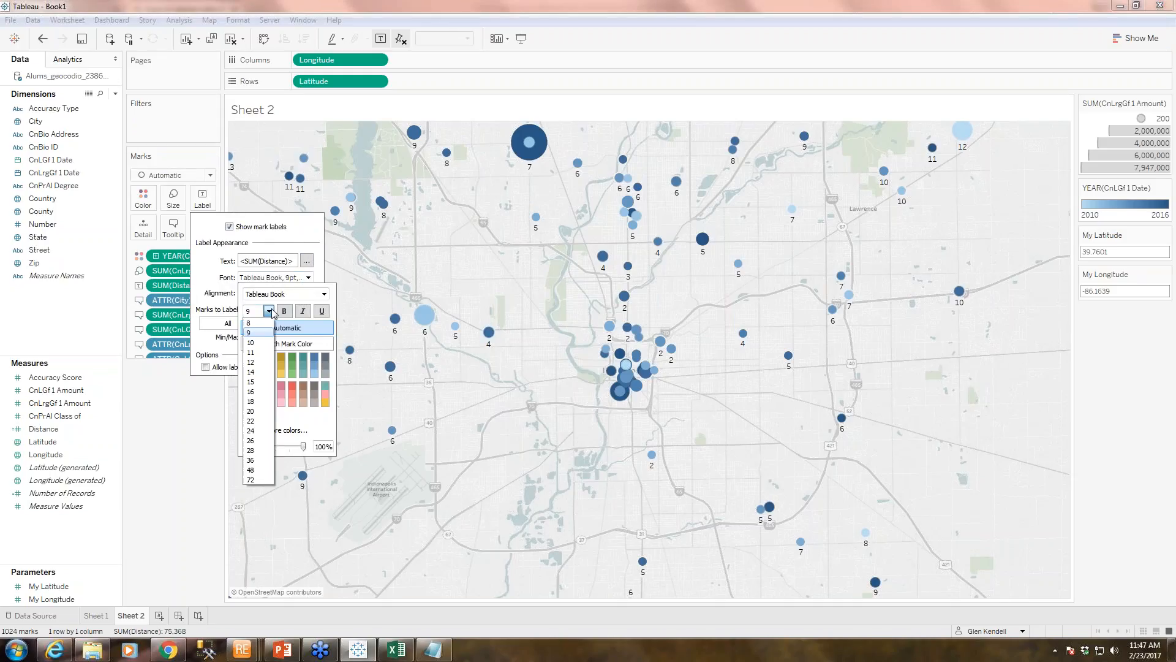
pyautogui.click(256, 371)
pyautogui.click(204, 421)
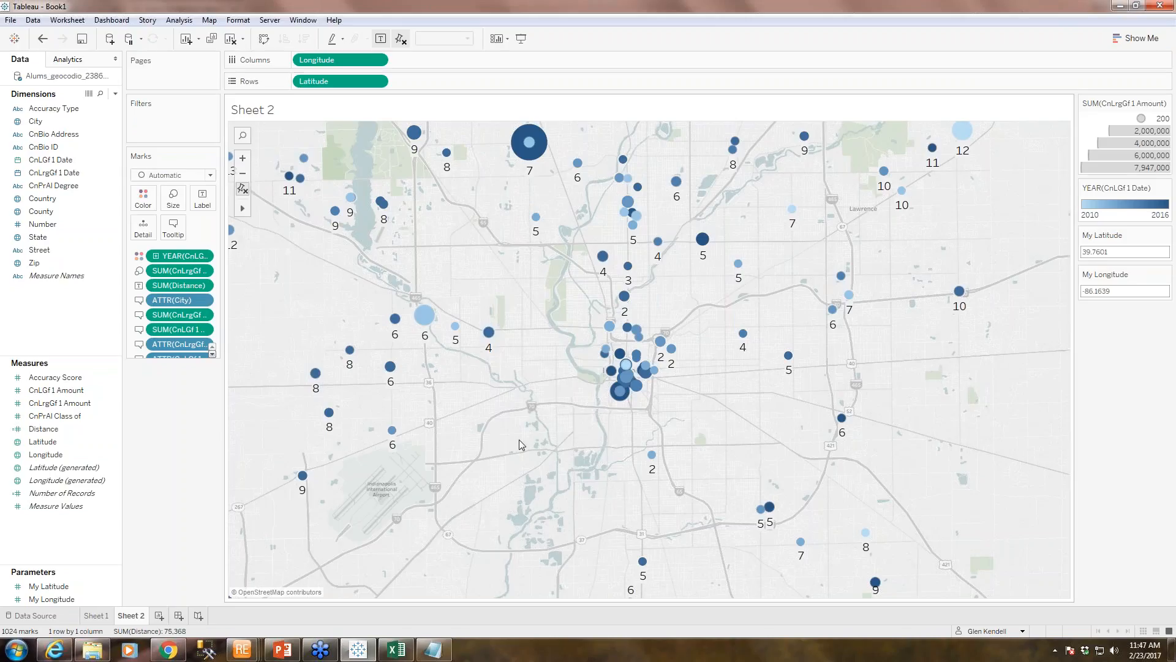
pyautogui.moveTo(315, 373)
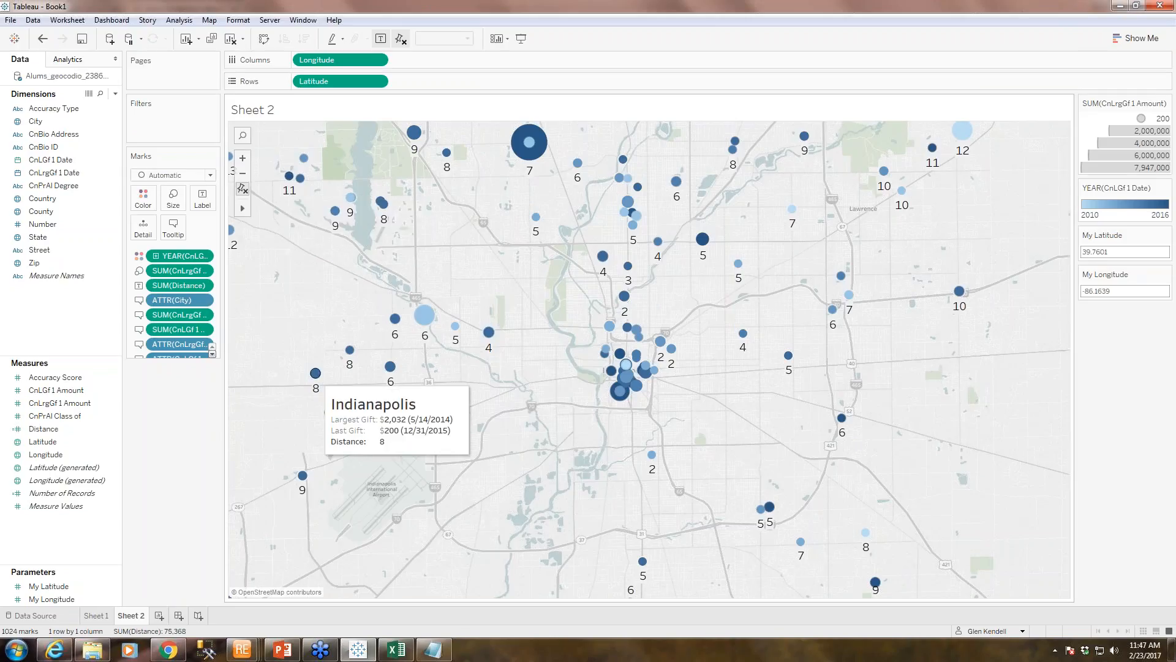
pyautogui.moveTo(412, 319)
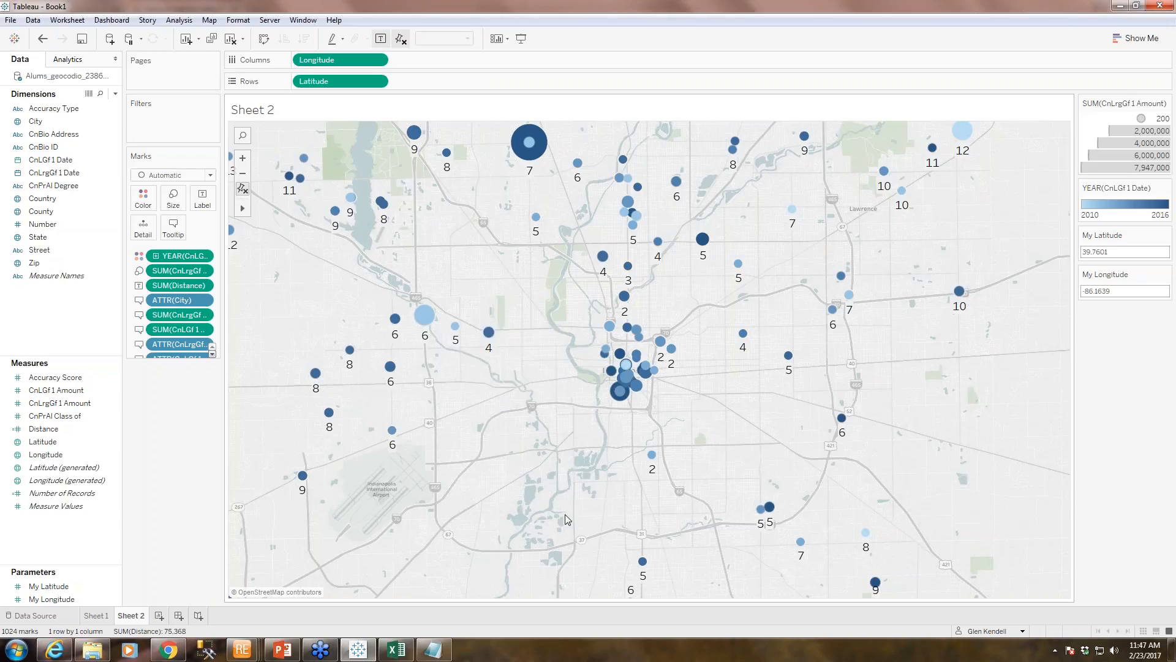
# Examine the donors' distance labels across the wider Indianapolis region and the My Latitude and My Longitude parameters
pyautogui.click(243, 174)
pyautogui.click(243, 174)
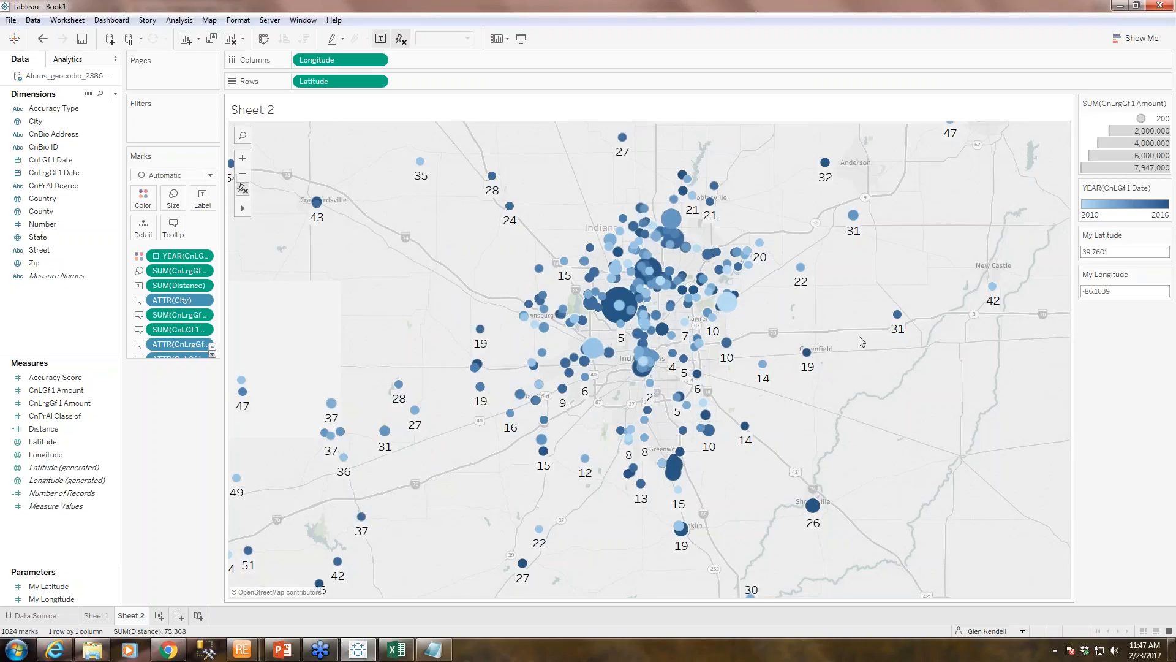
pyautogui.moveTo(721, 306)
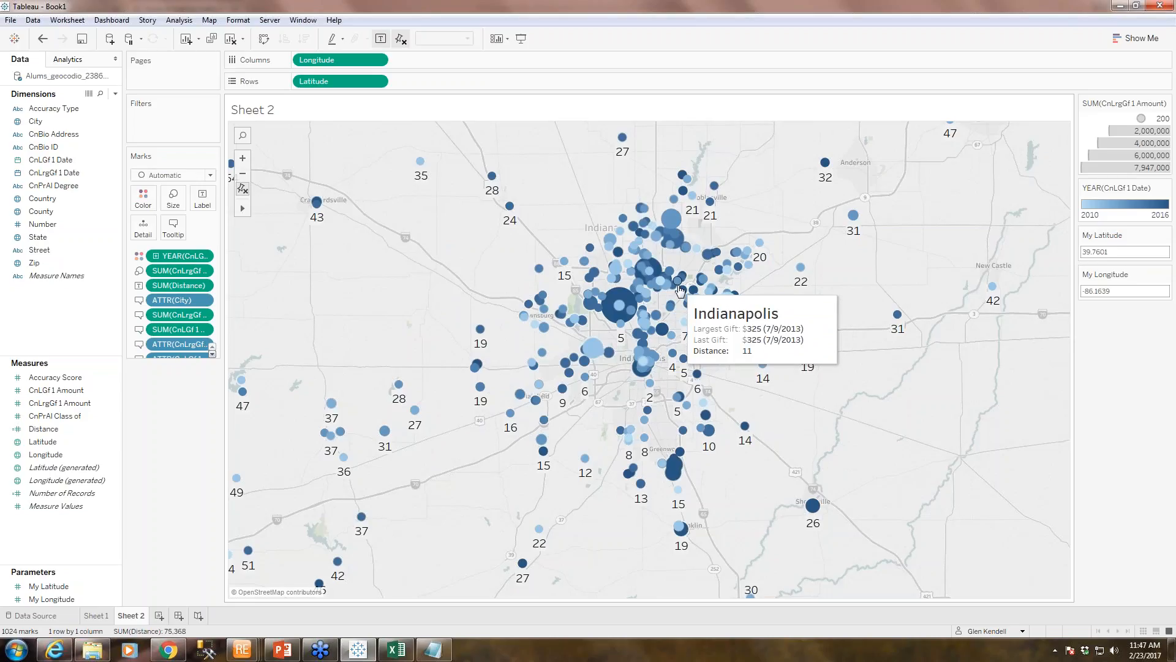
pyautogui.moveTo(682, 348)
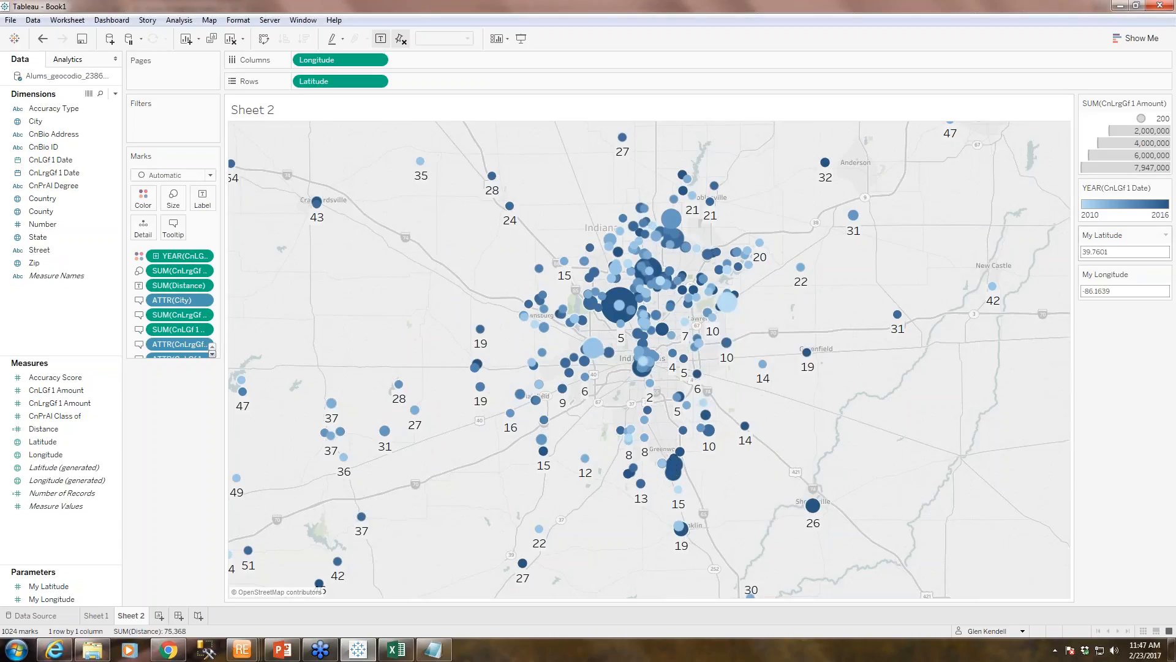
pyautogui.click(1116, 252)
pyautogui.click(1110, 291)
pyautogui.click(1126, 291)
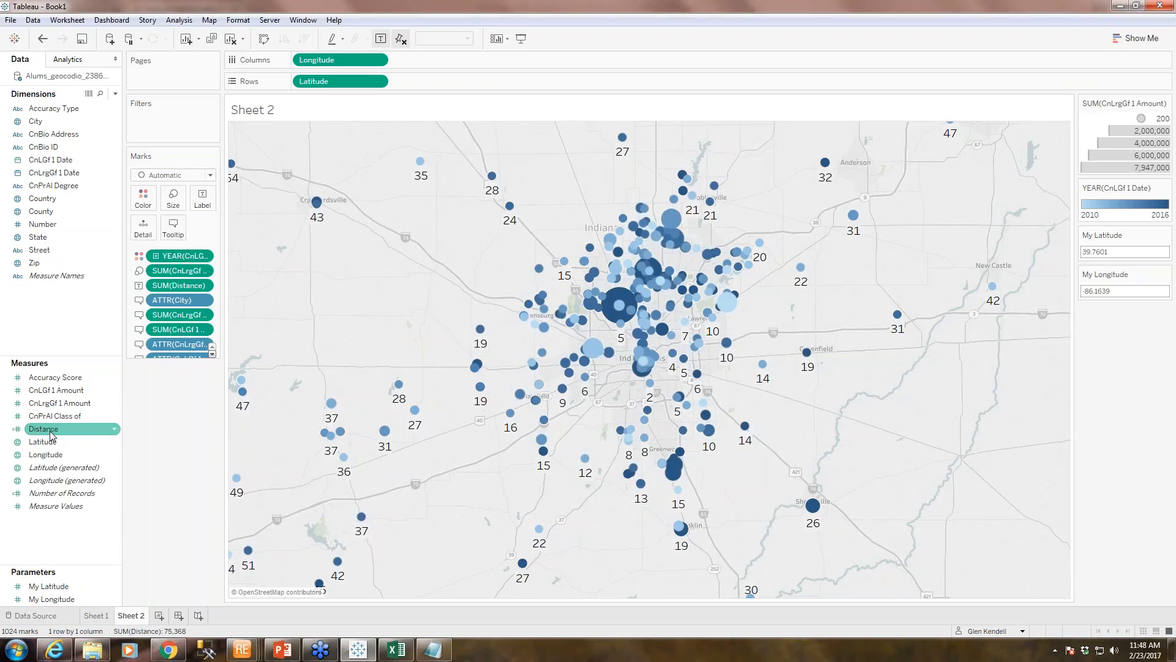
# Filter the map on all values of Distance with a range from 0 to 10
pyautogui.moveTo(50, 432); pyautogui.dragTo(171, 130)
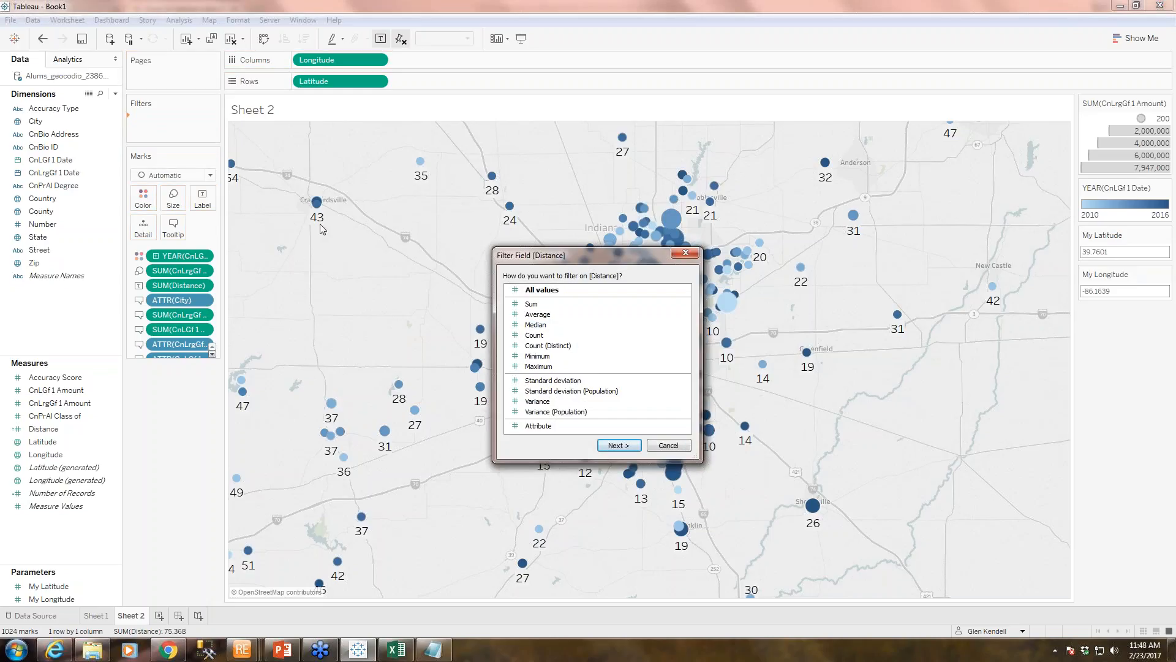
pyautogui.click(619, 445)
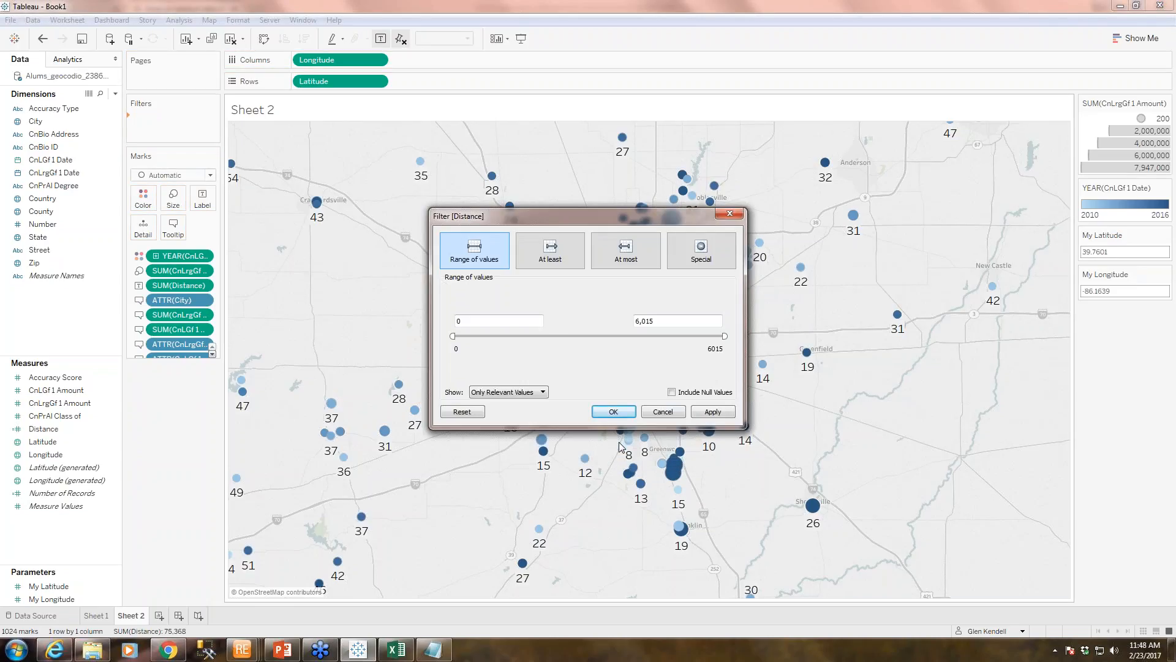
pyautogui.click(488, 320)
pyautogui.press('Tab')
pyautogui.write('10')
pyautogui.click(618, 411)
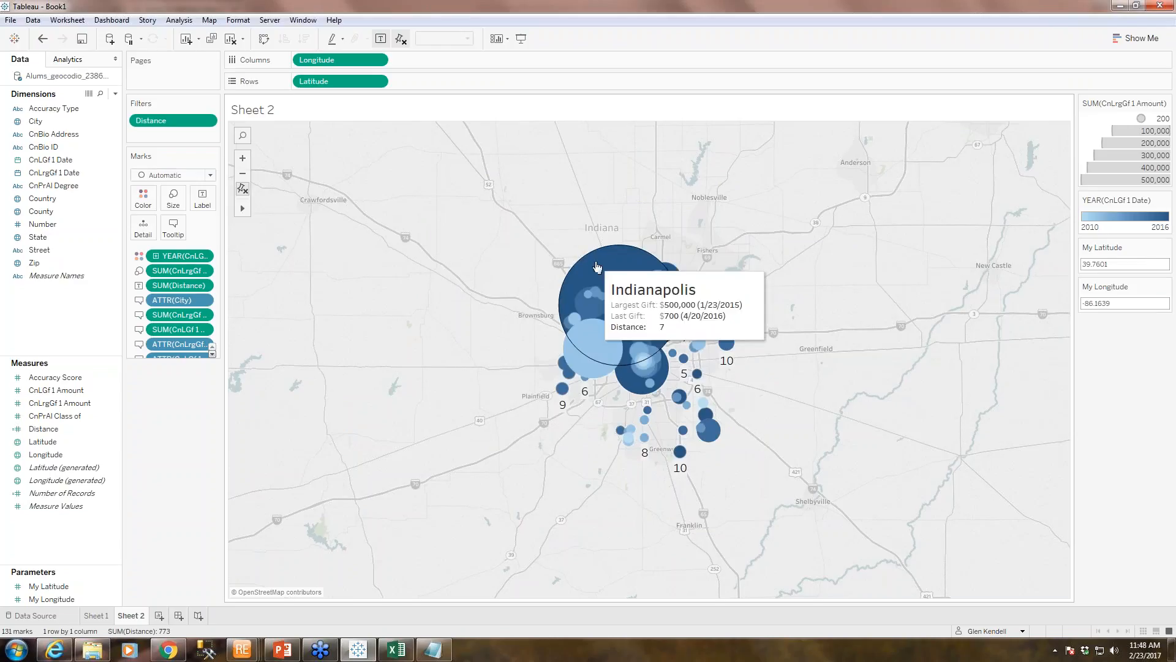
# Examine the tooltips and distance labels of the filtered donor marks around Indianapolis, including a single mark south of the city
pyautogui.moveTo(580, 389)
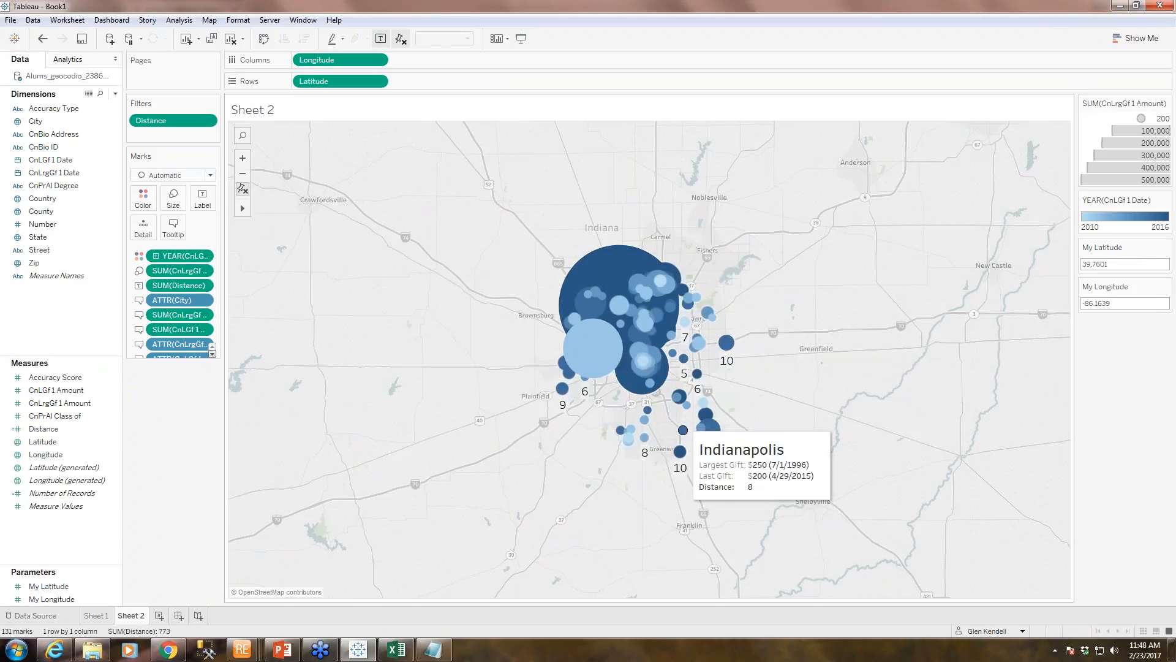
pyautogui.moveTo(699, 343)
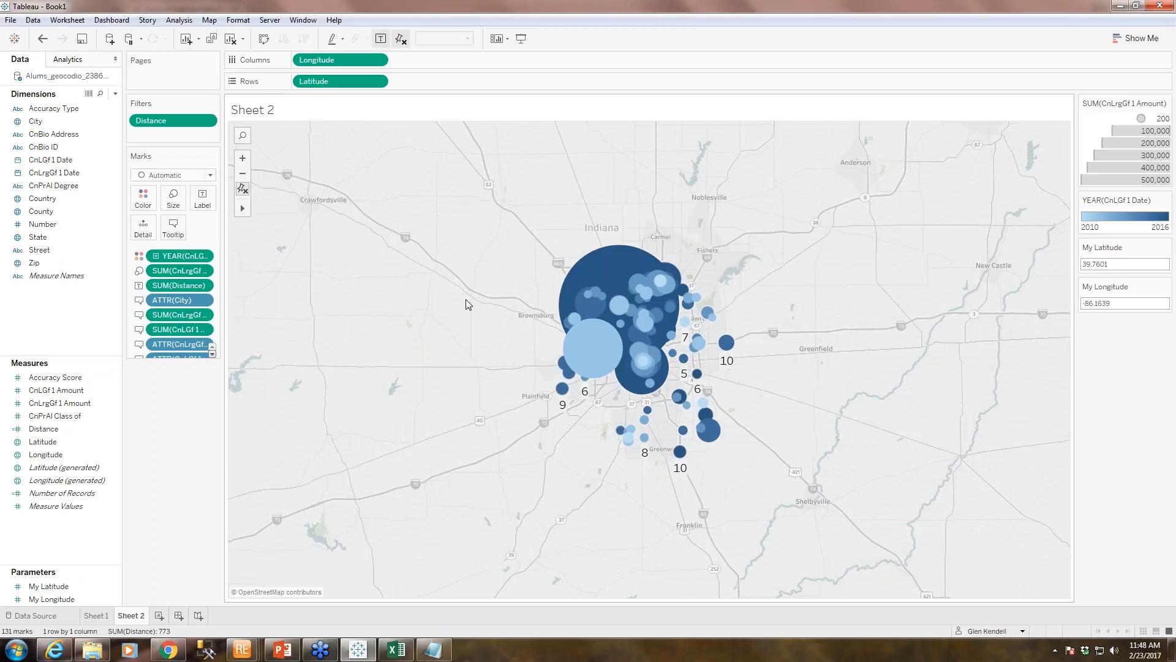
pyautogui.moveTo(648, 458)
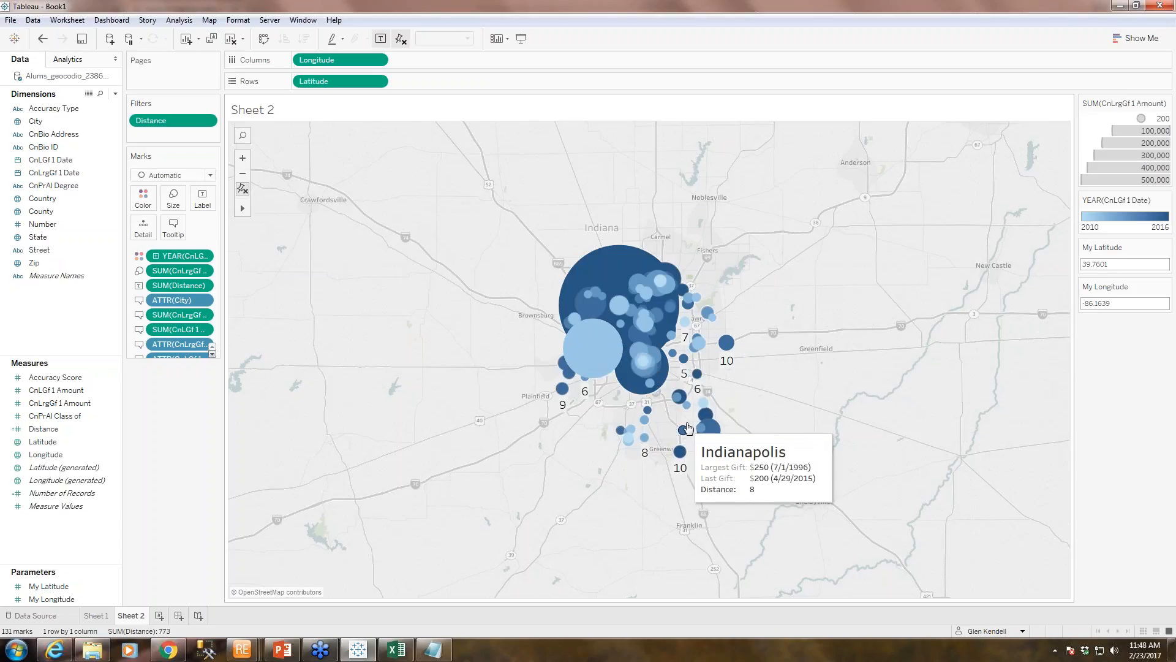
pyautogui.click(682, 432)
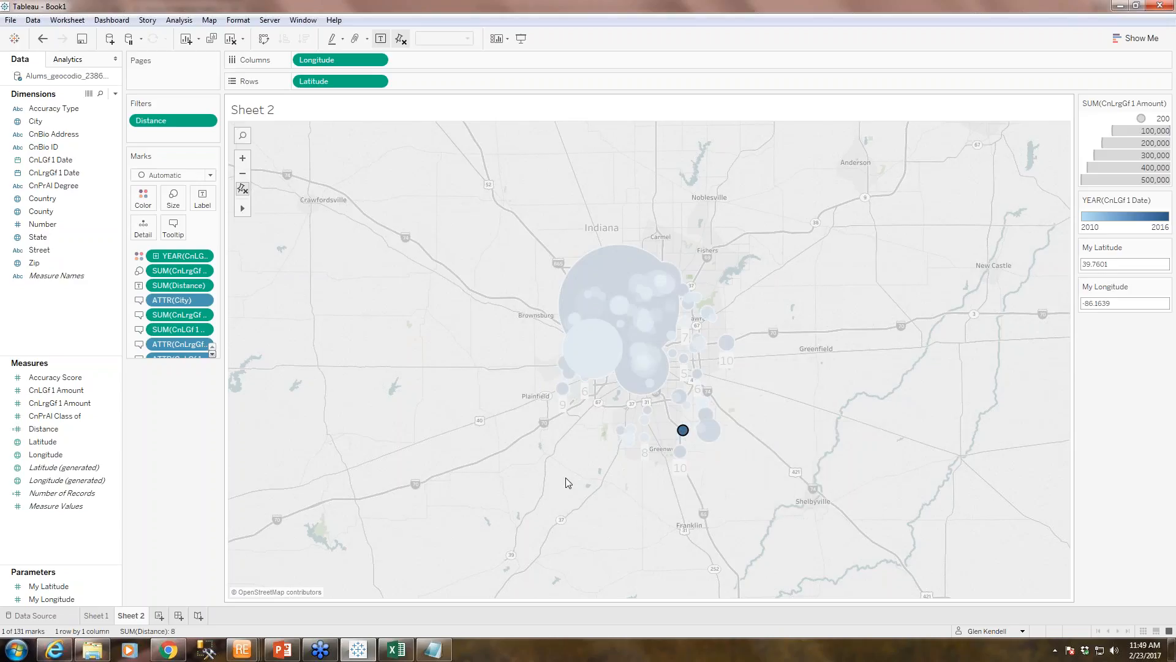
pyautogui.click(556, 491)
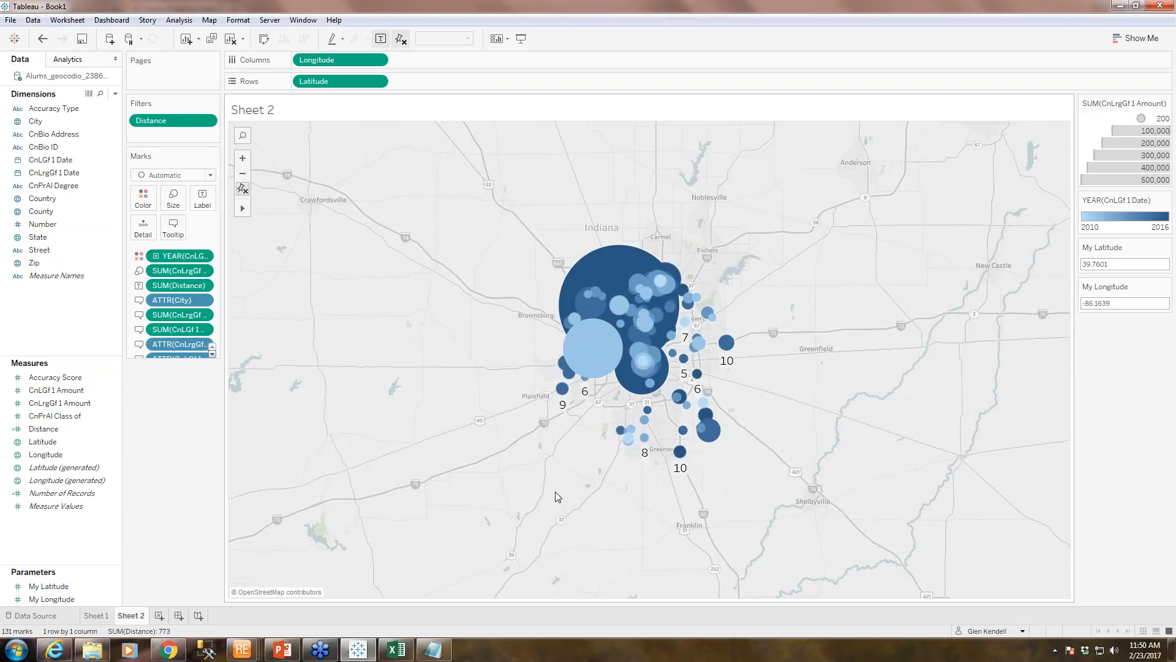
# Switch to Chrome, search for "data science plus tableau embed map" in a new tab and open the Data Plus Science article on embedding Google Maps
pyautogui.click(446, 651)
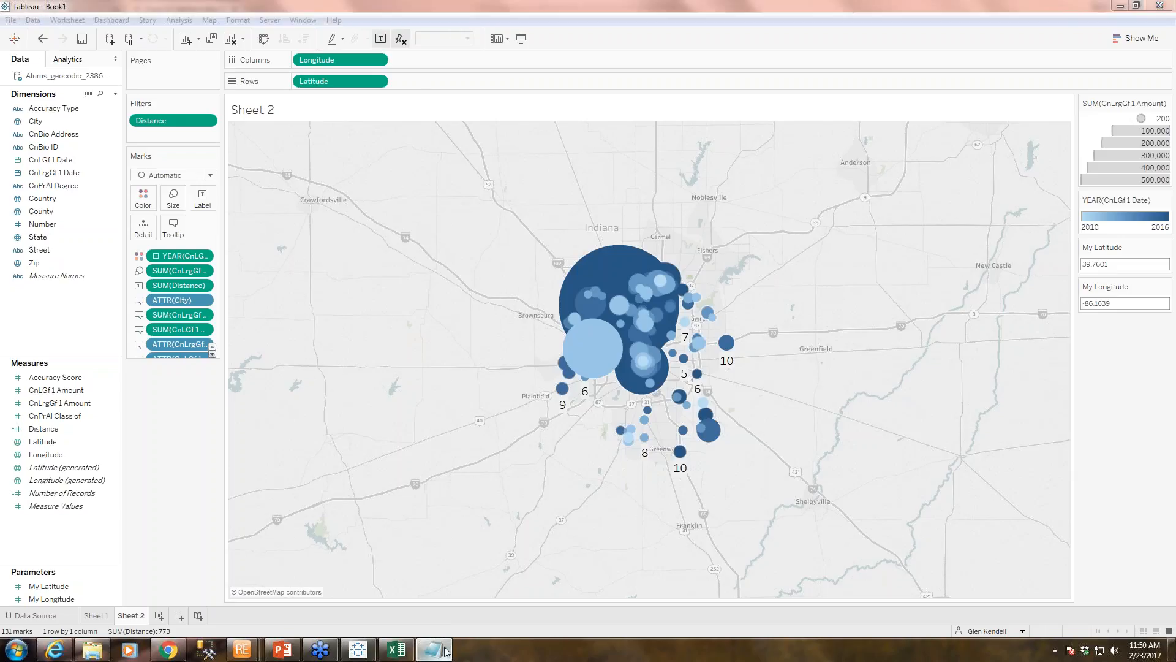
pyautogui.click(311, 464)
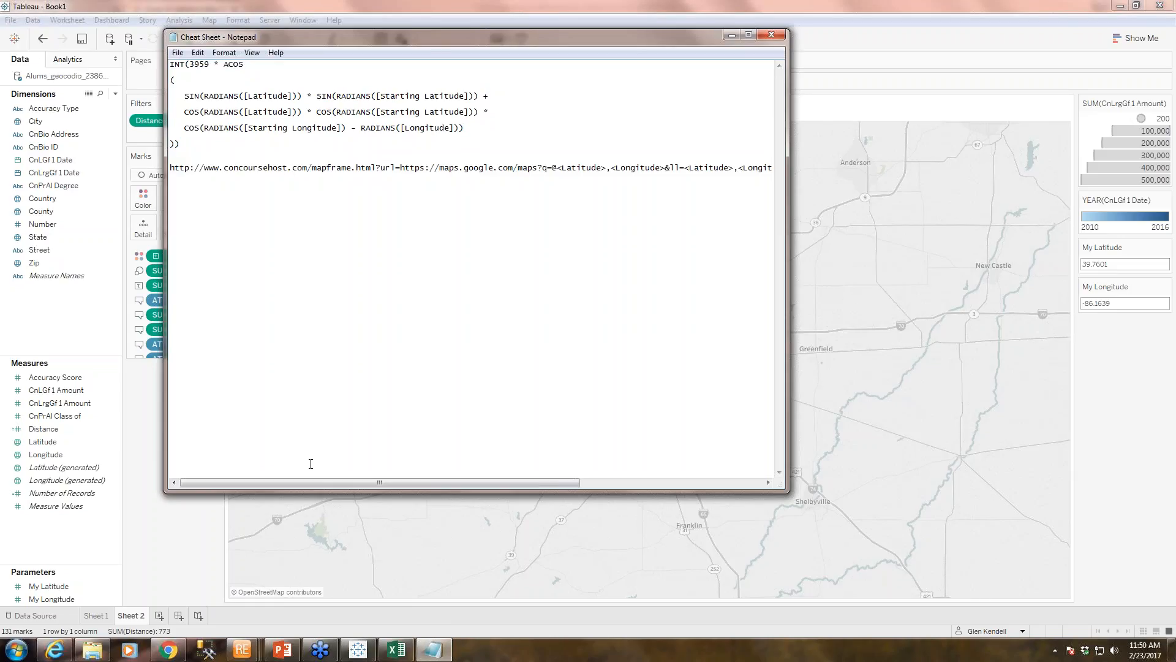
pyautogui.click(168, 649)
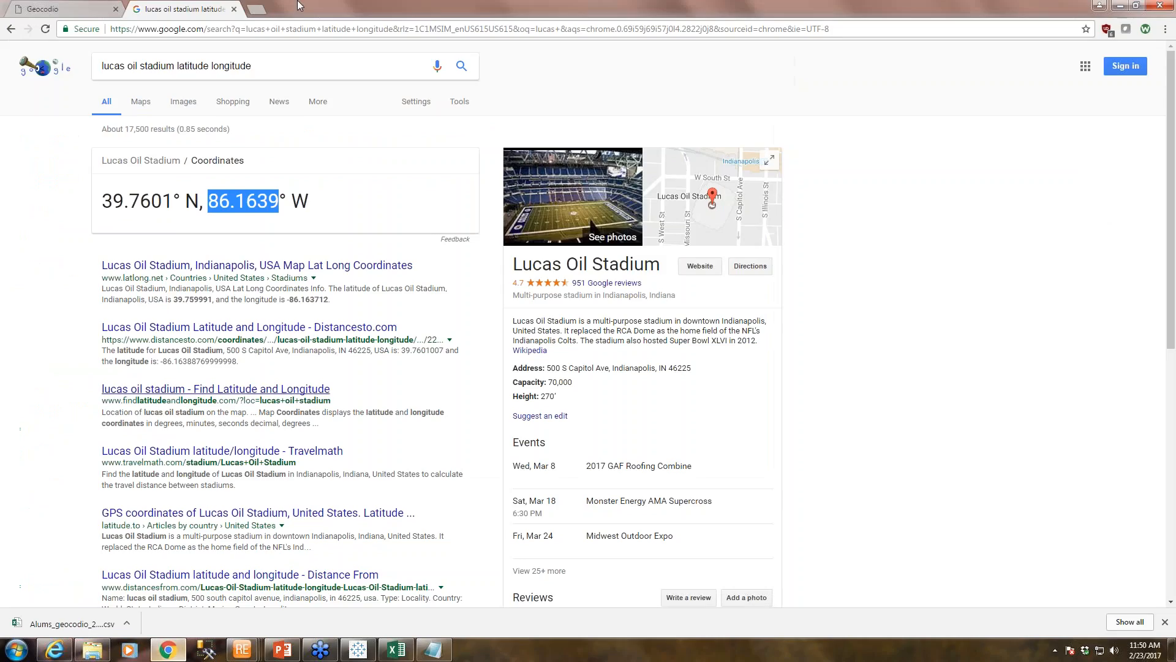
pyautogui.click(256, 10)
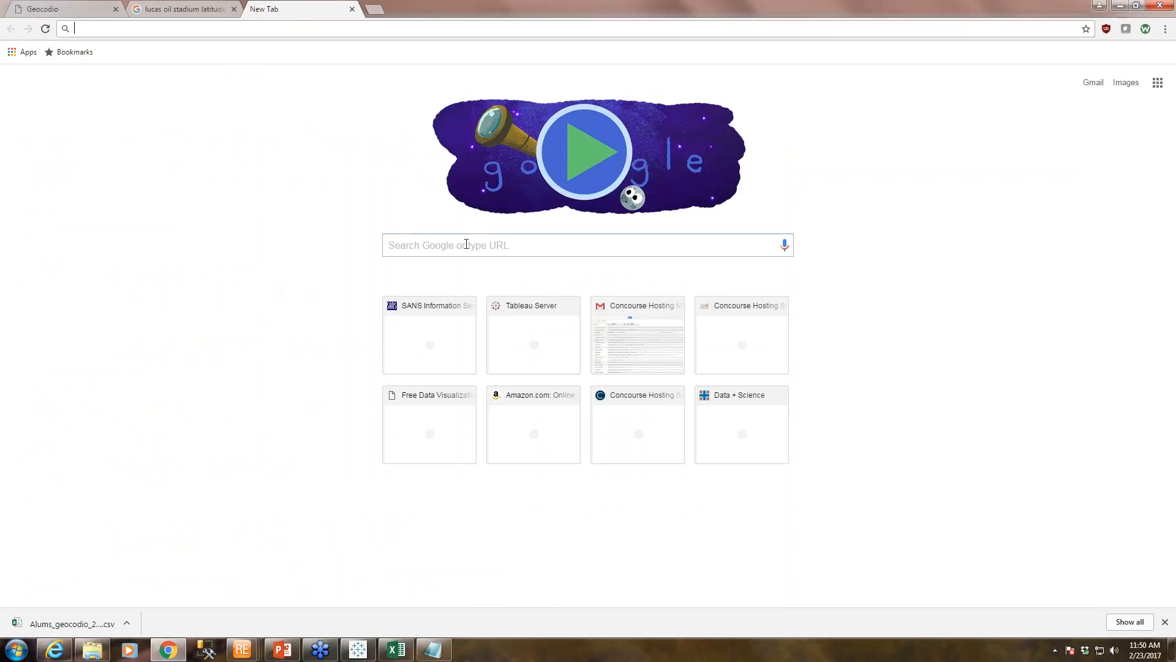
pyautogui.click(465, 244)
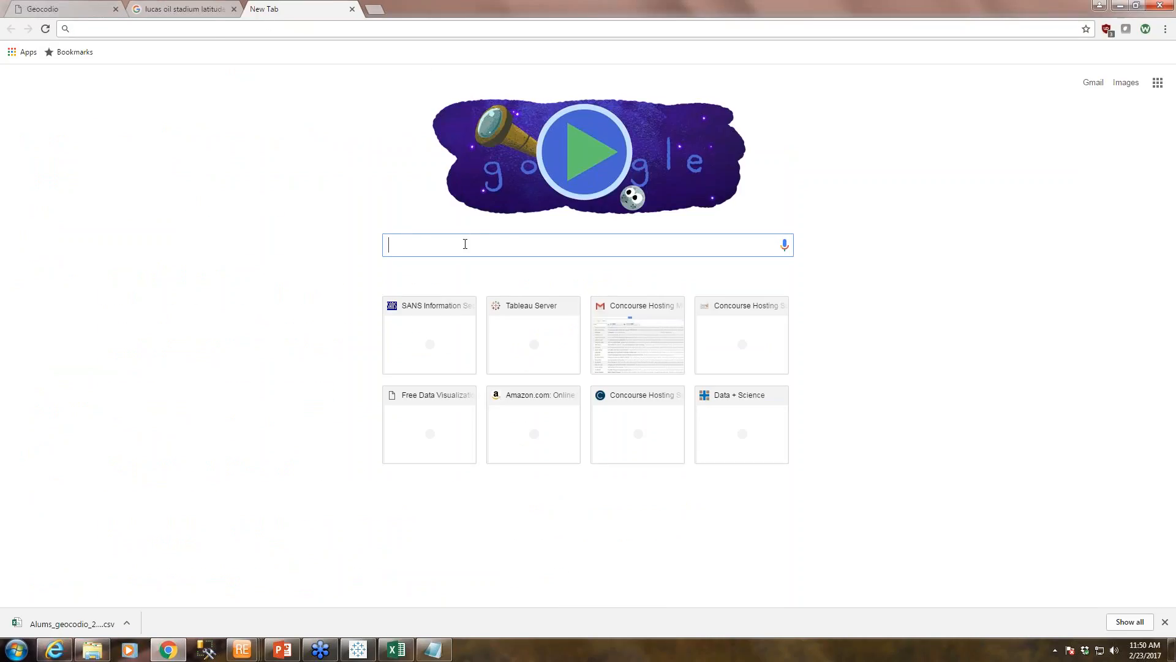
pyautogui.write('data')
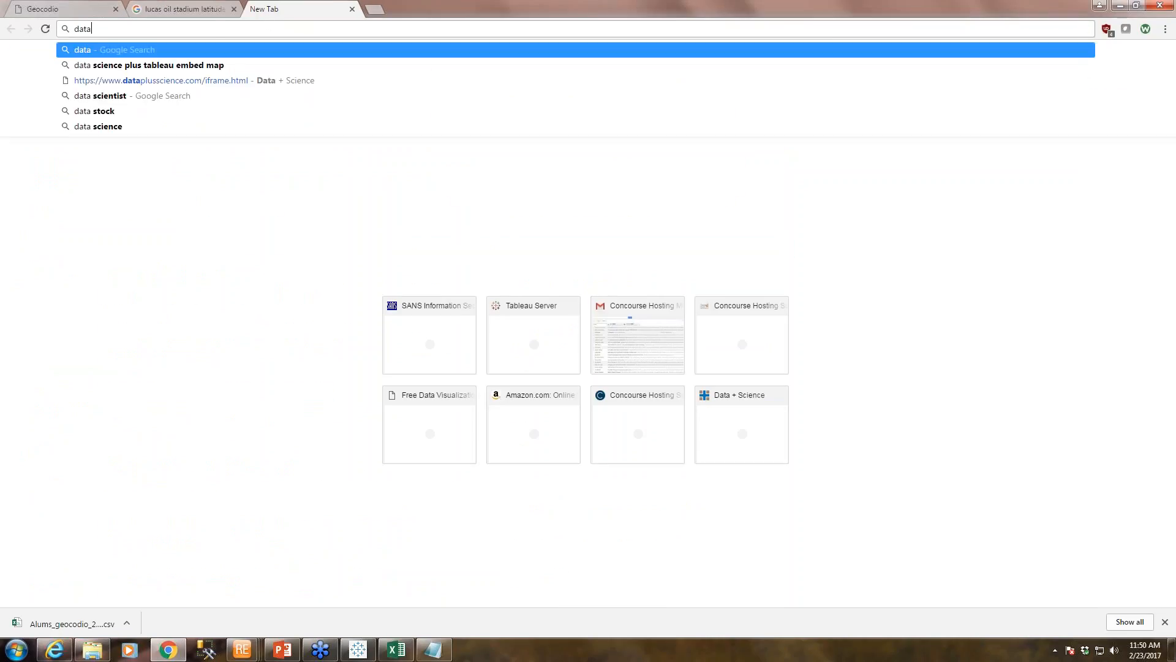
pyautogui.press('Down')
pyautogui.press('Return')
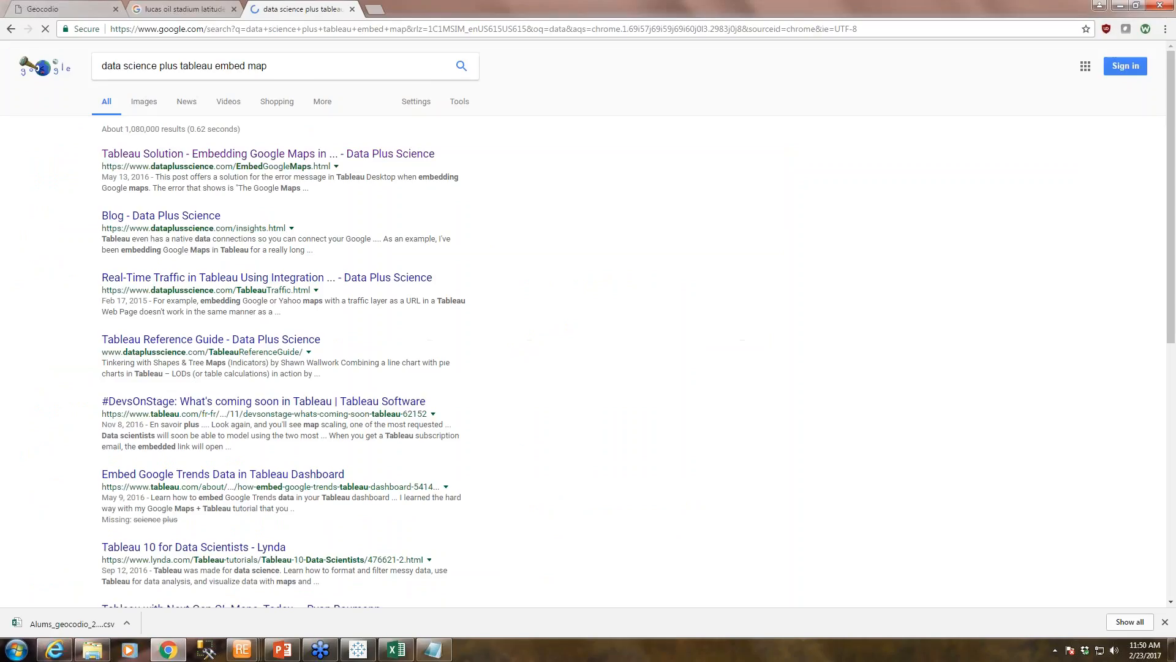
pyautogui.click(268, 154)
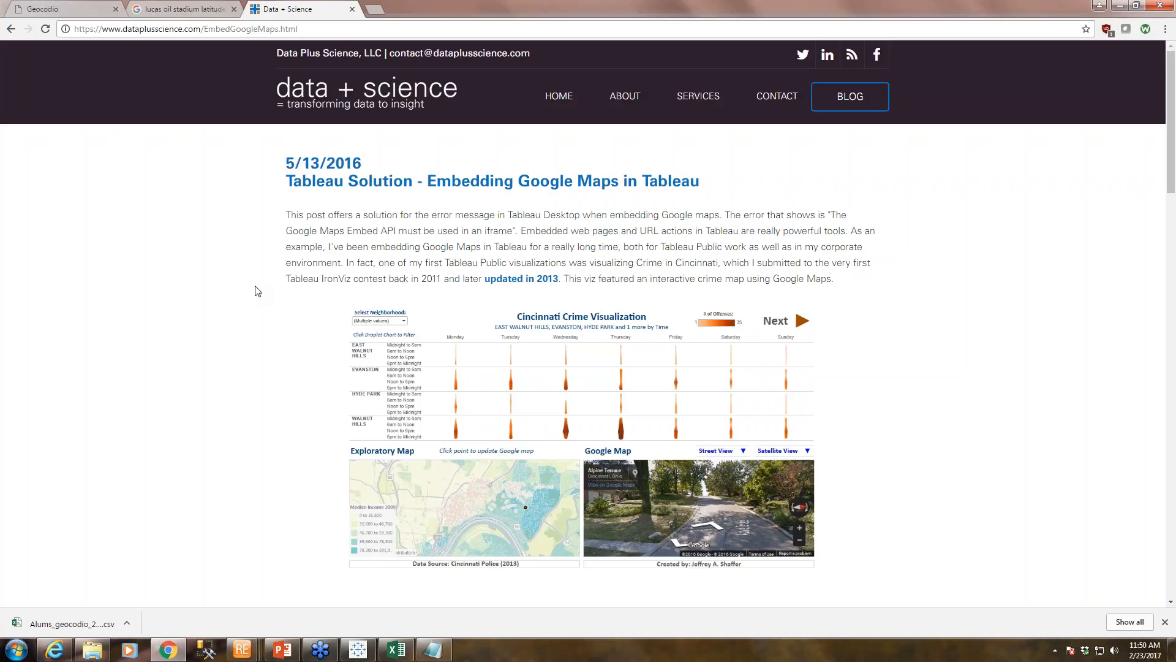
# Read the article's Google Maps URL examples, iframe script and hosted-page link for showing maps in Tableau Desktop
pyautogui.scroll(-8, 258, 290)
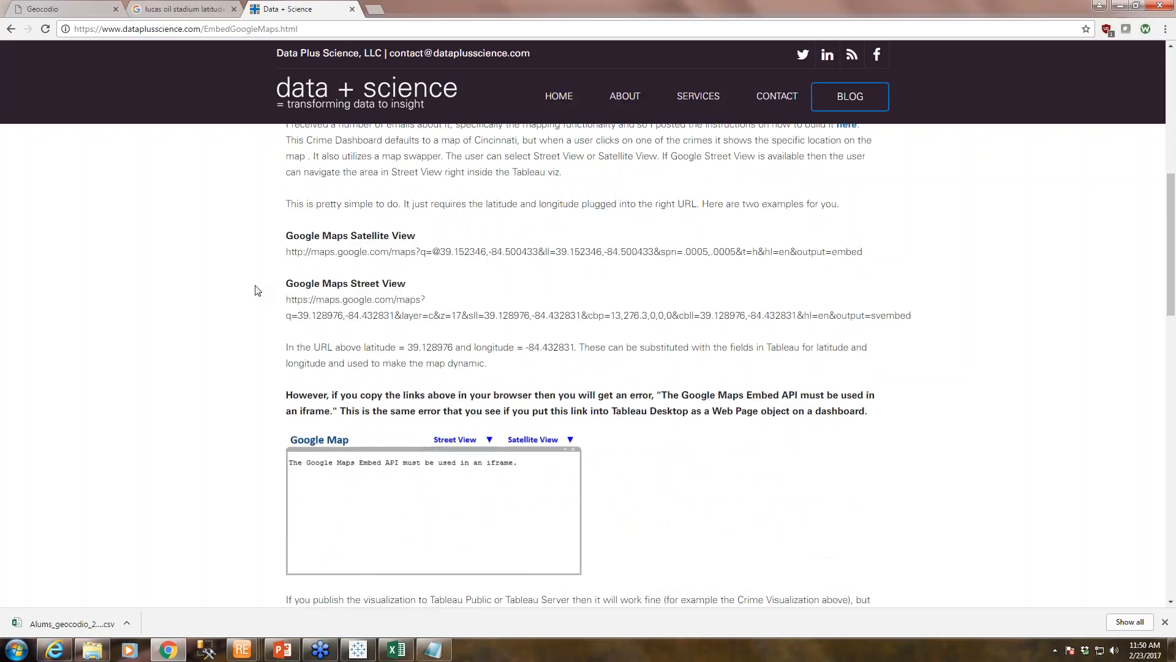
pyautogui.scroll(-3, 258, 290)
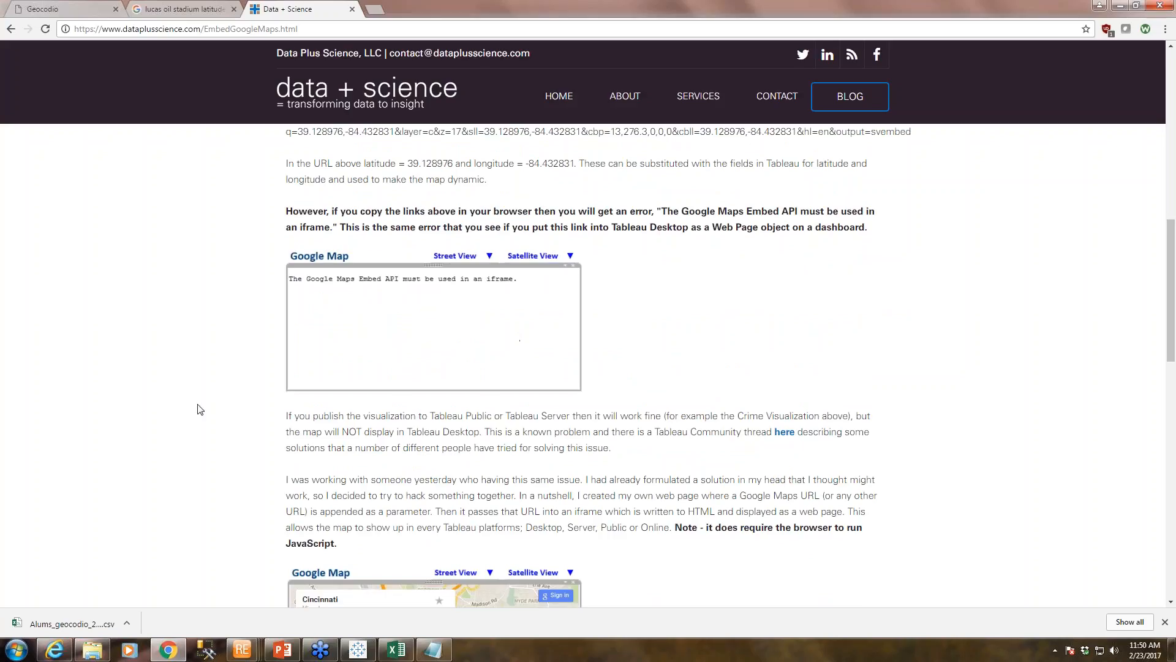
pyautogui.scroll(-2, 242, 396)
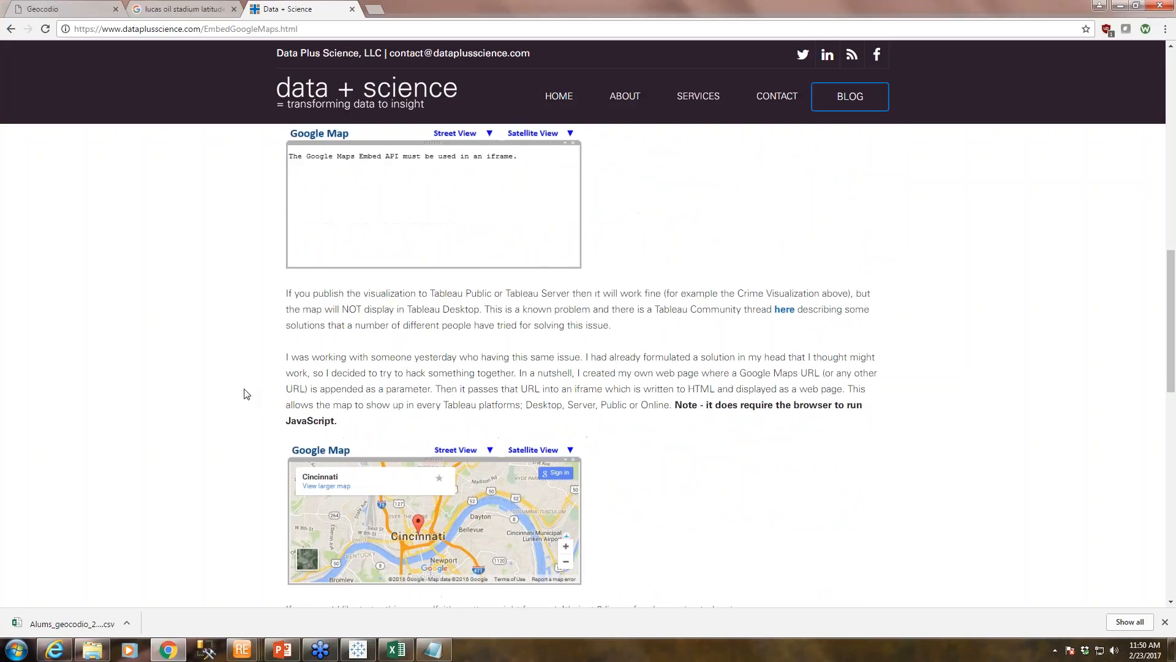
pyautogui.scroll(-4, 244, 394)
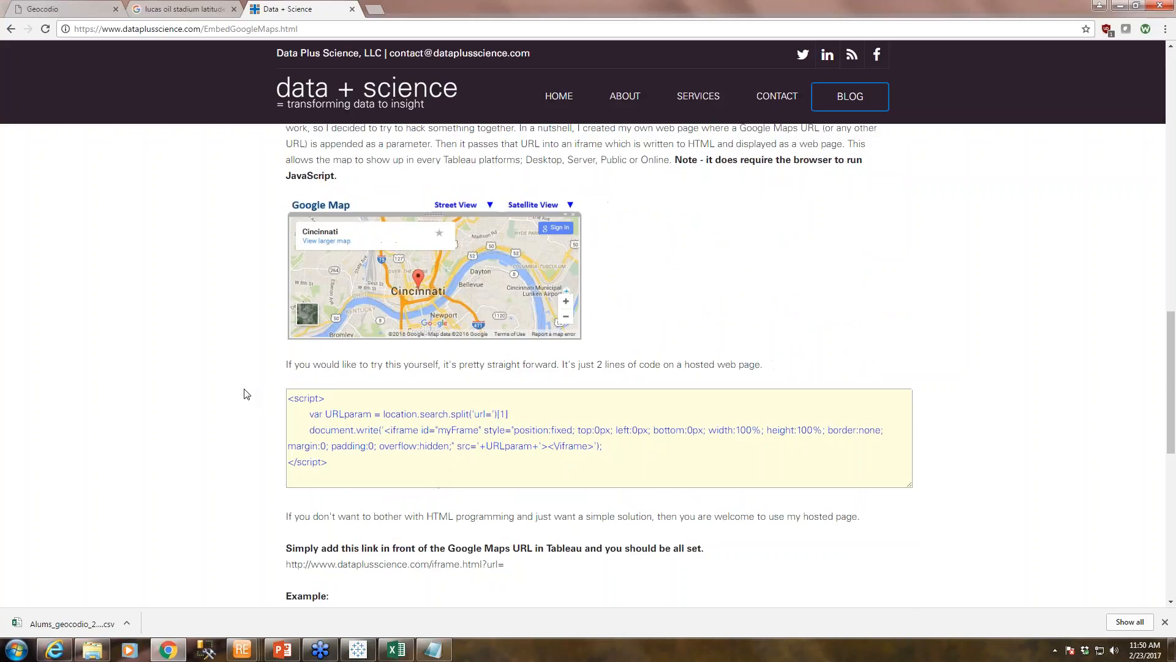
pyautogui.scroll(-1, 244, 394)
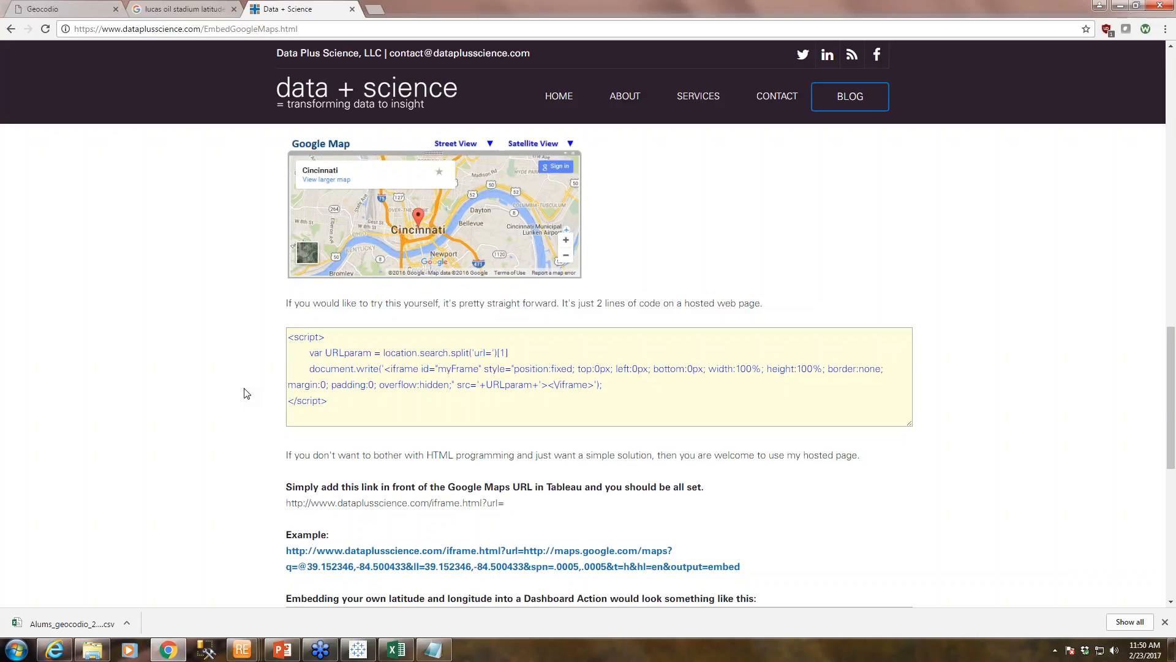
pyautogui.scroll(-1, 244, 393)
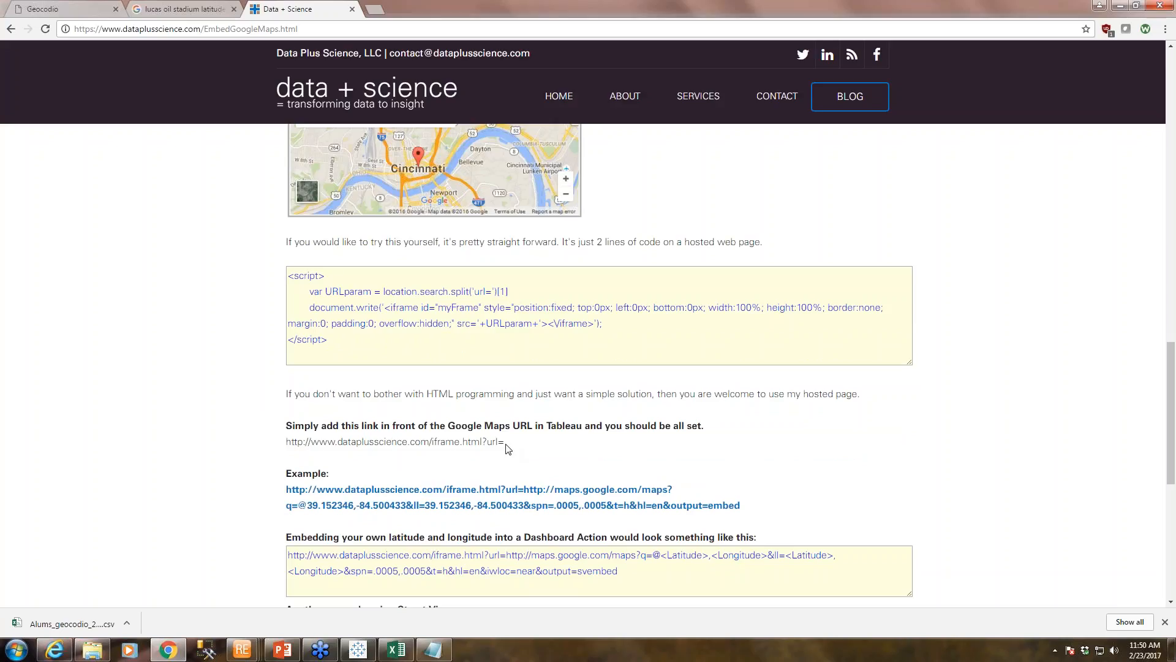
# Switch to the Cheat Sheet in Notepad and copy the whole concoursehost.com mapframe URL line
pyautogui.click(434, 650)
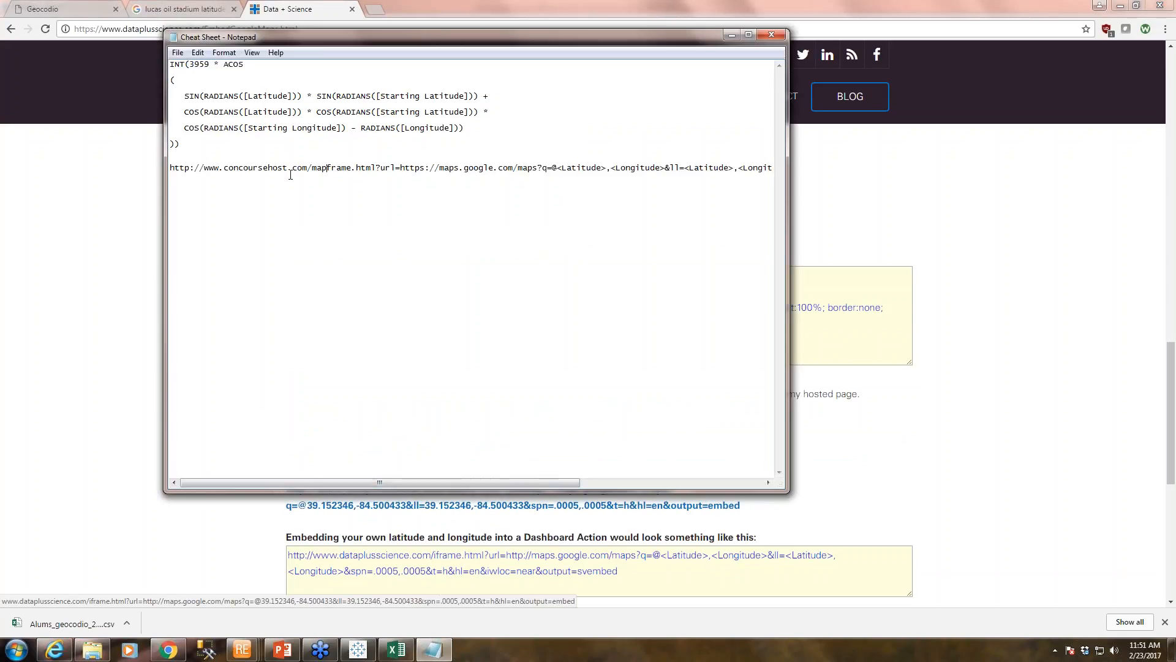
pyautogui.click(424, 407)
pyautogui.moveTo(425, 471); pyautogui.dragTo(756, 468)
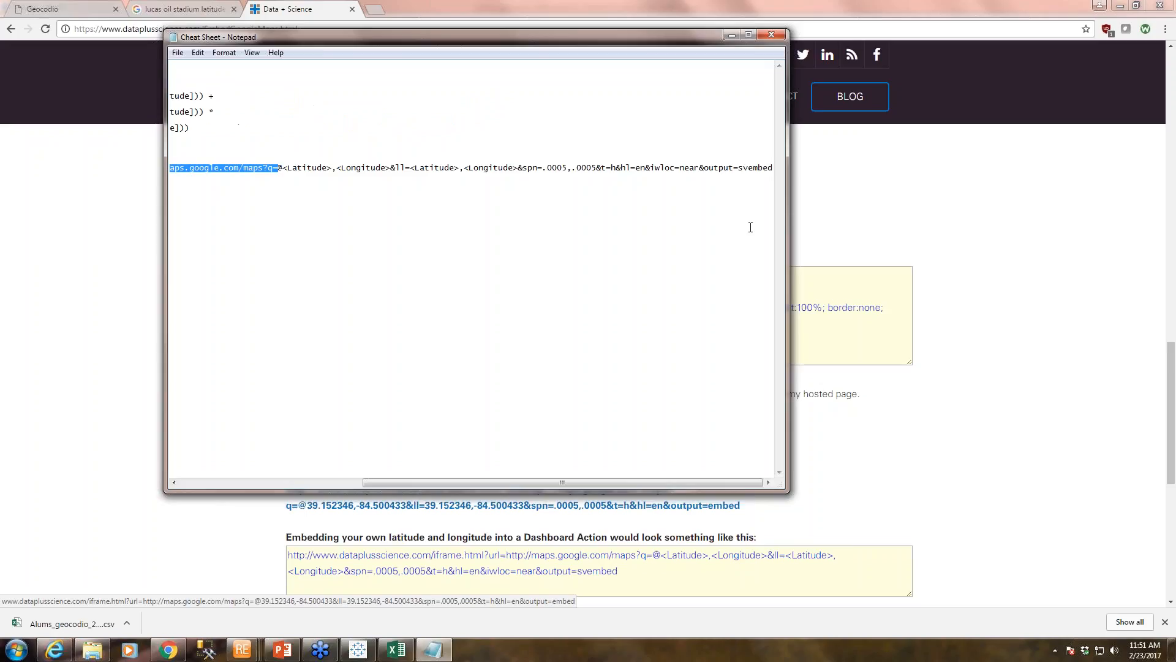
pyautogui.click(708, 166)
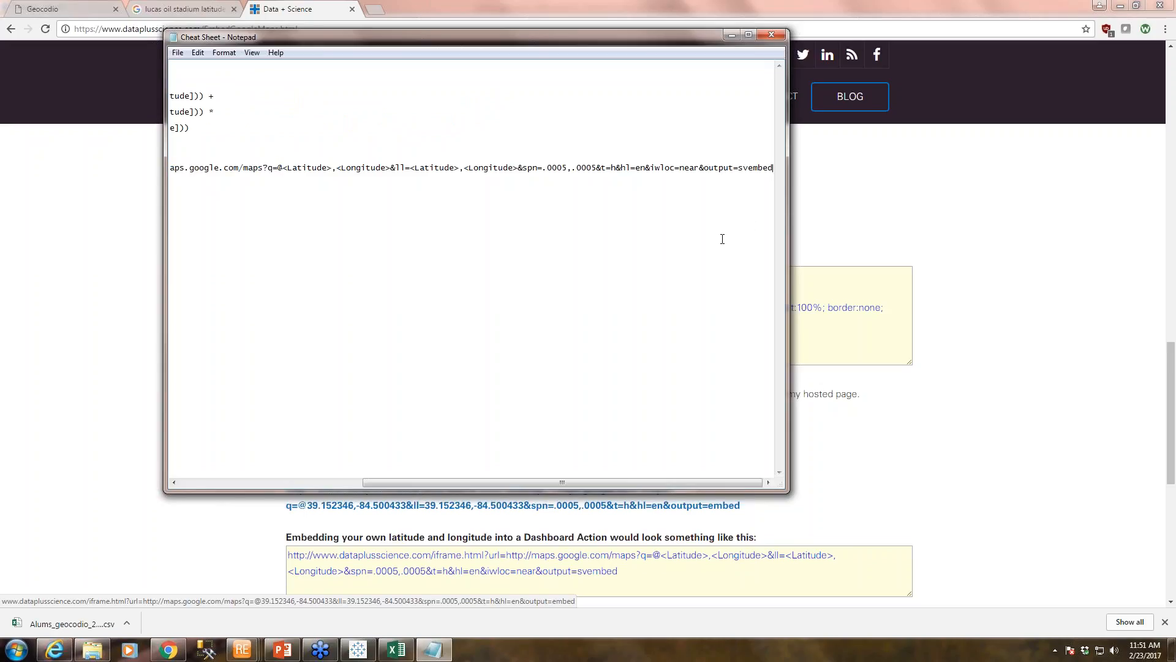
pyautogui.hotkey('shift', 'Home')
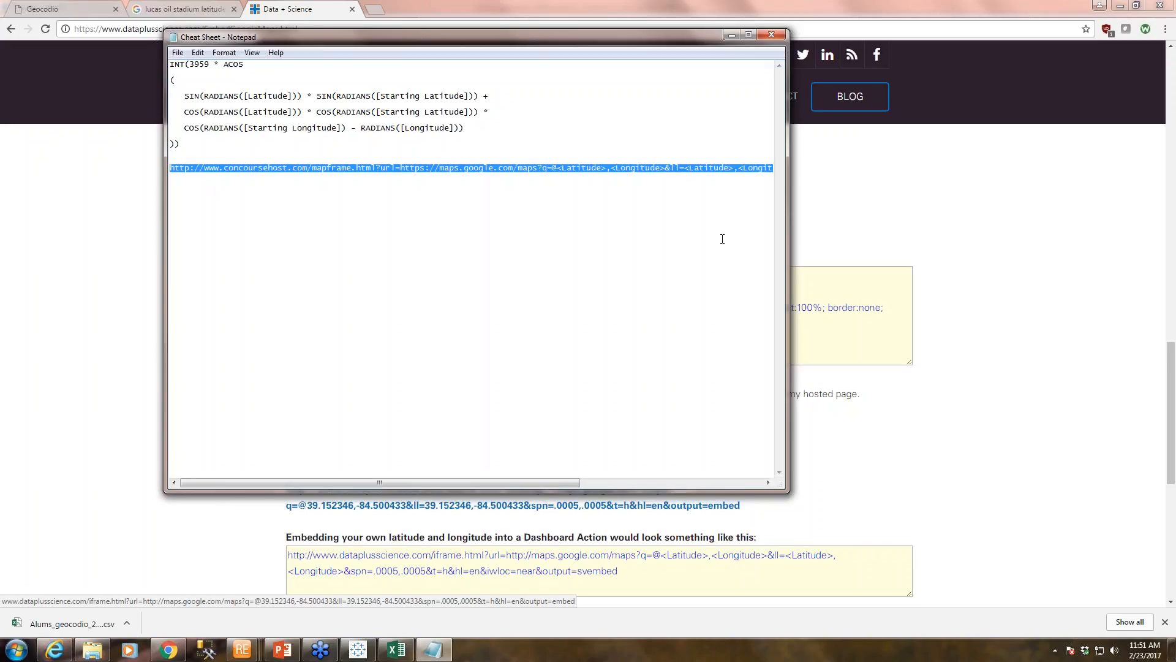
# Switch to Tableau and start a new worksheet URL action with only Sheet 2 as its source sheet
pyautogui.click(358, 650)
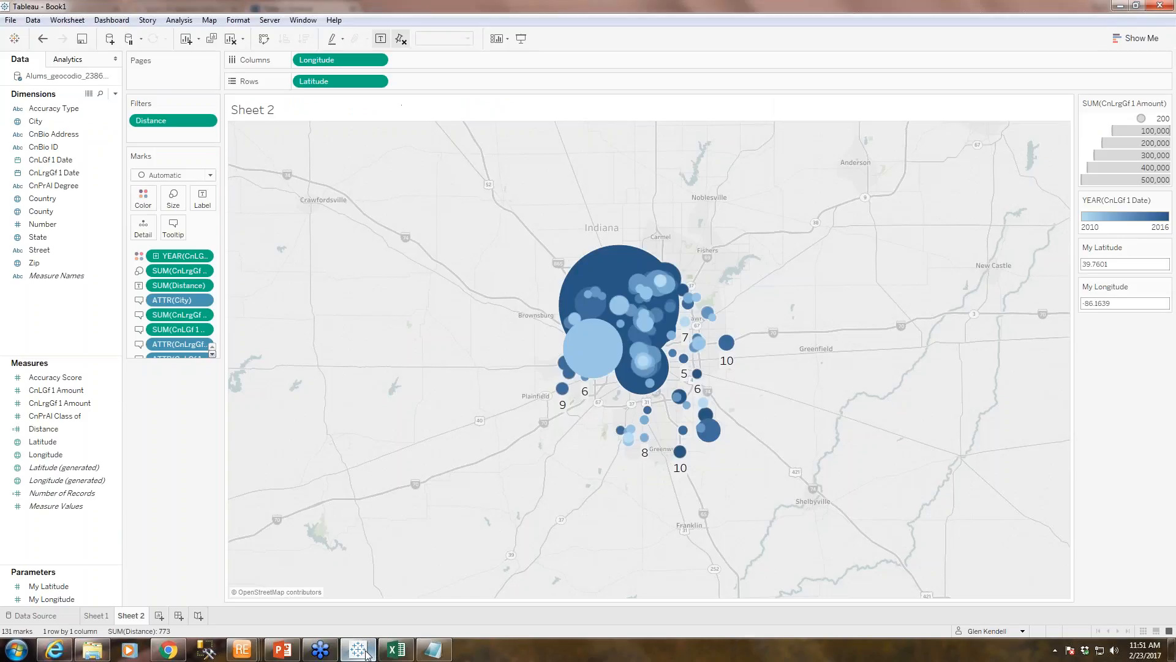
pyautogui.click(67, 21)
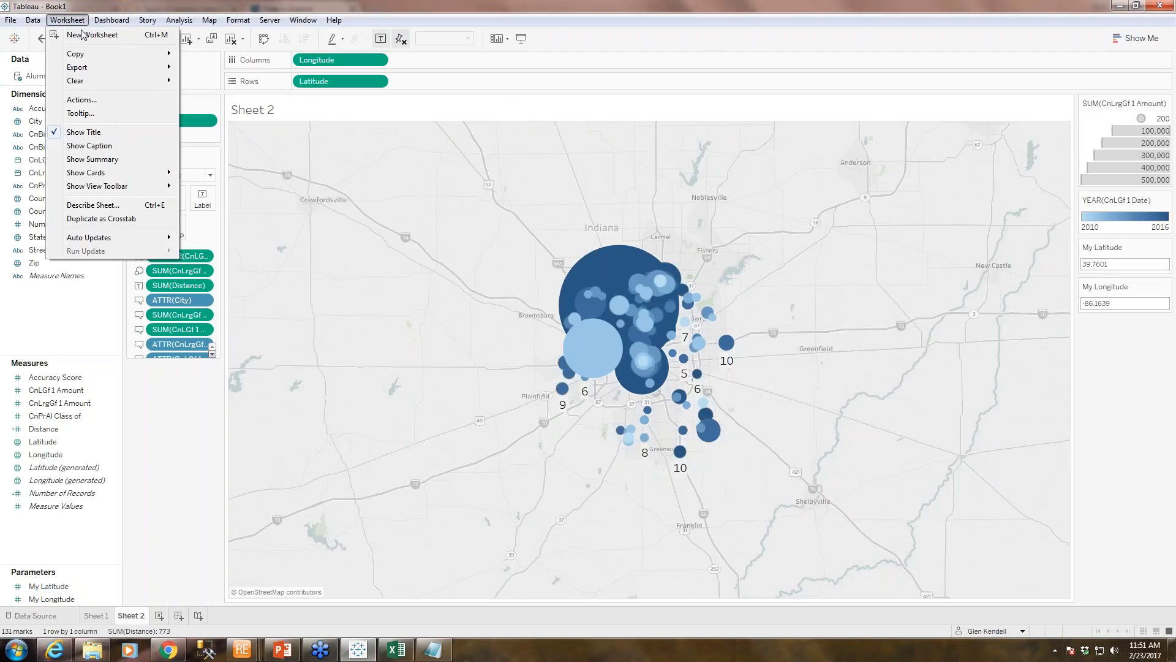
pyautogui.click(91, 100)
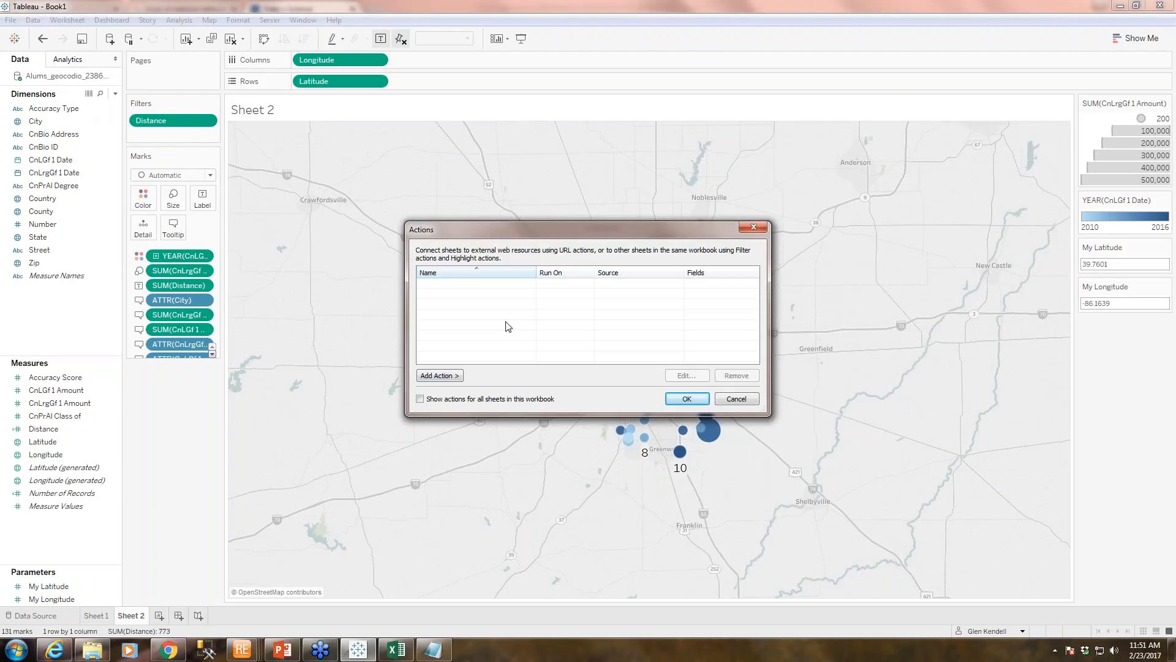
pyautogui.click(447, 378)
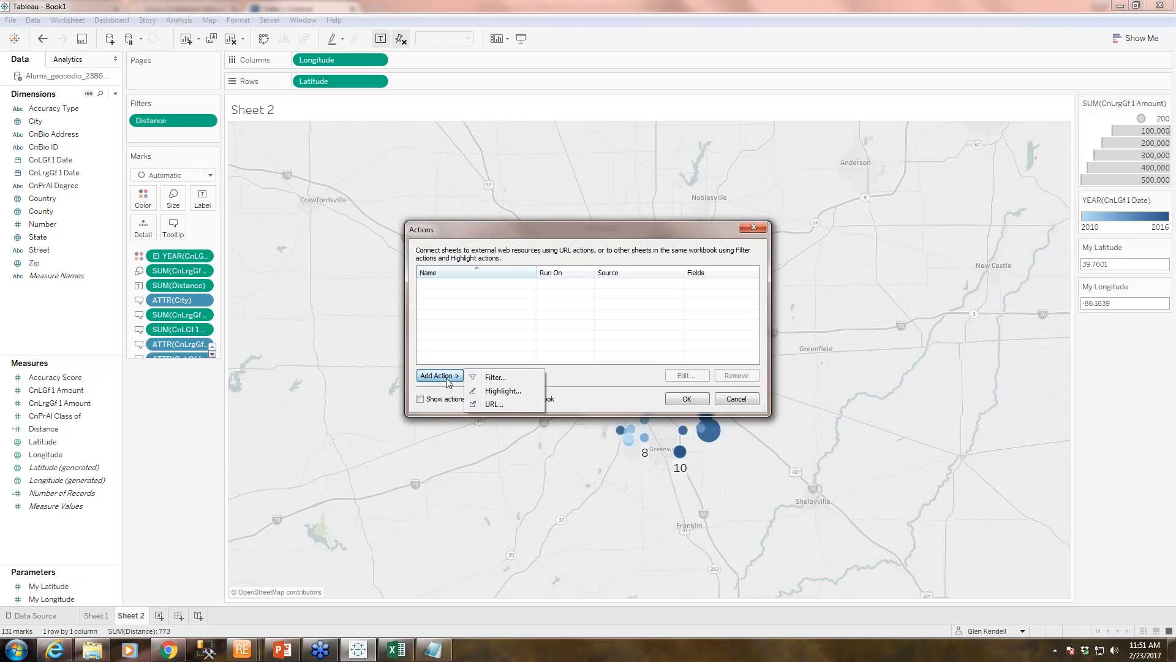
pyautogui.click(494, 404)
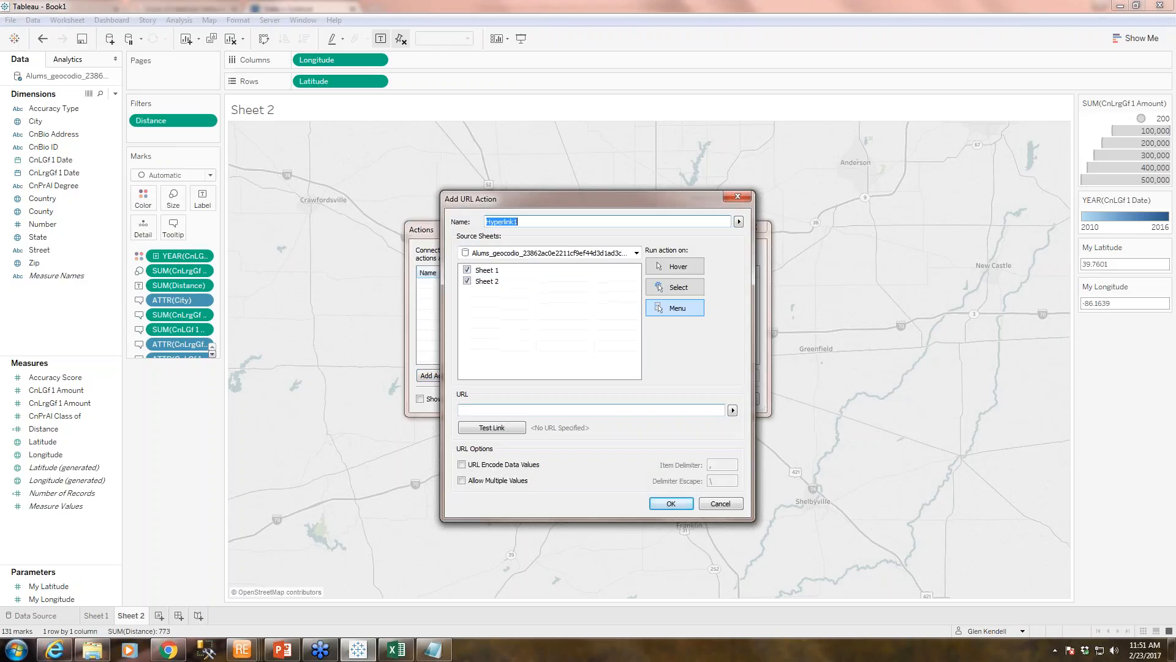
pyautogui.click(467, 270)
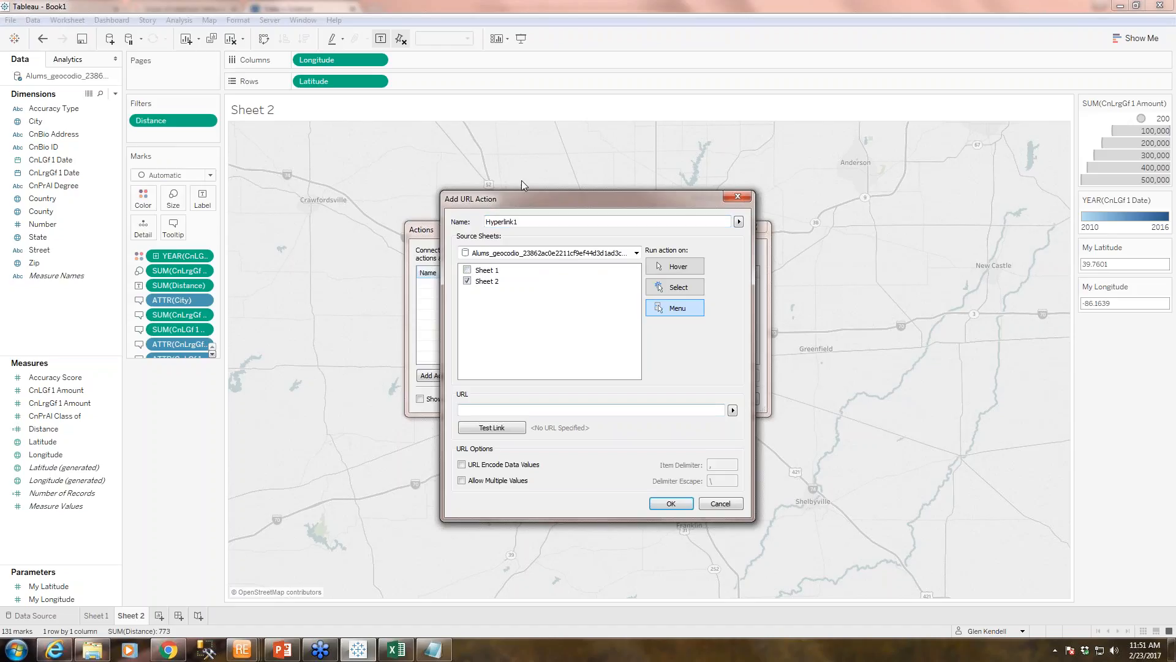
# Name the URL action "Google Maps" and paste the copied mapframe link as its URL
pyautogui.moveTo(531, 221); pyautogui.dragTo(358, 209)
pyautogui.write('Google Maps')
pyautogui.click(520, 411)
pyautogui.hotkey('ctrl', 'v')
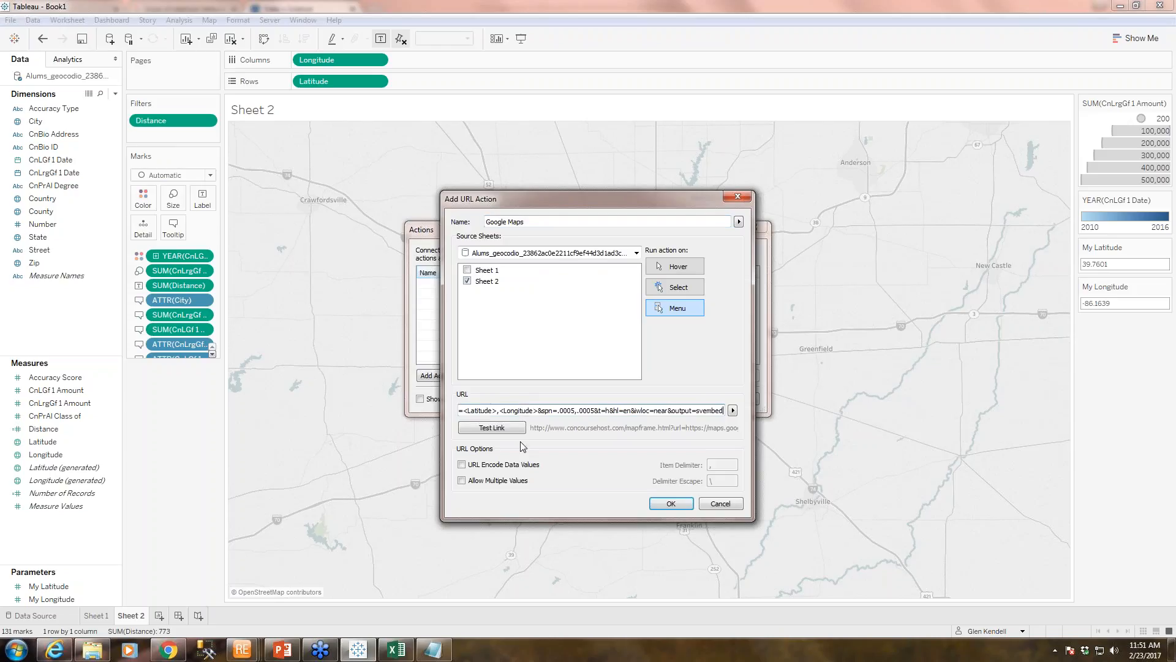
# Read through the pasted URL from its beginning, covering the mapframe address, Google Maps query, Latitude and Longitude placeholders and spn setting
pyautogui.press('Home')
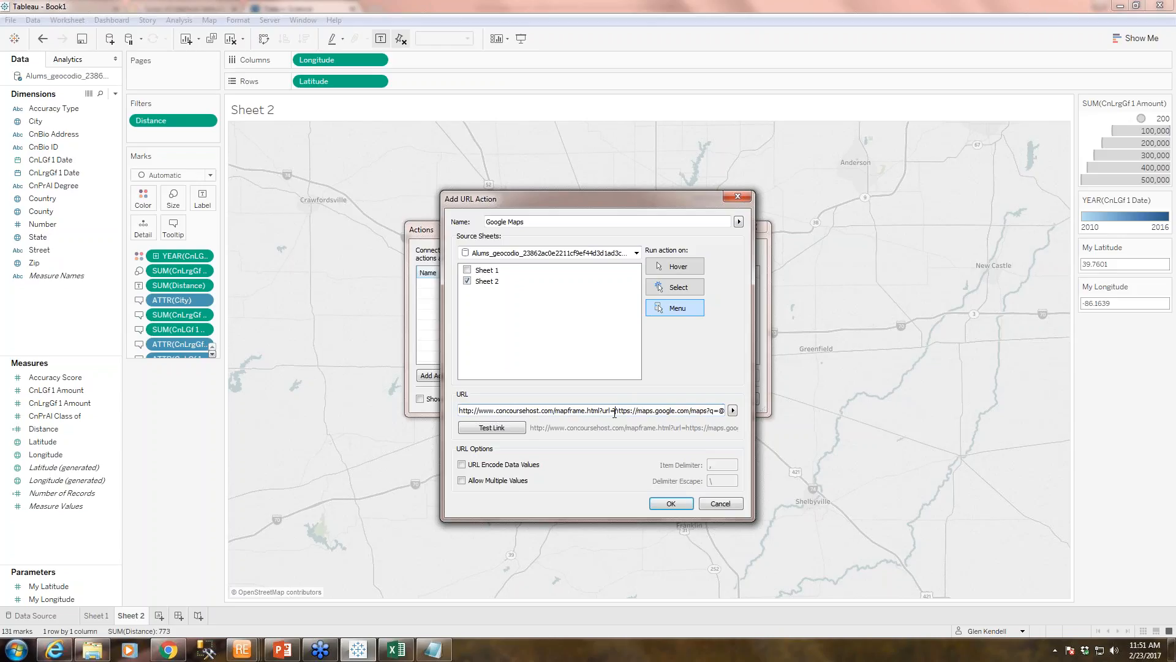
pyautogui.click(647, 412)
pyautogui.press('Right')
pyautogui.press('Right')
pyautogui.press('Right')
pyautogui.press('Right')
pyautogui.press('Right')
pyautogui.press('Right')
pyautogui.press('Right')
pyautogui.press('Right')
pyautogui.press('Right')
pyautogui.press('Right')
pyautogui.press('Right')
pyautogui.press('Right')
pyautogui.press('Right')
pyautogui.press('Right')
pyautogui.press('Right')
pyautogui.press('Right')
pyautogui.press('Right')
pyautogui.press('Right')
pyautogui.press('Right')
pyautogui.press('Right')
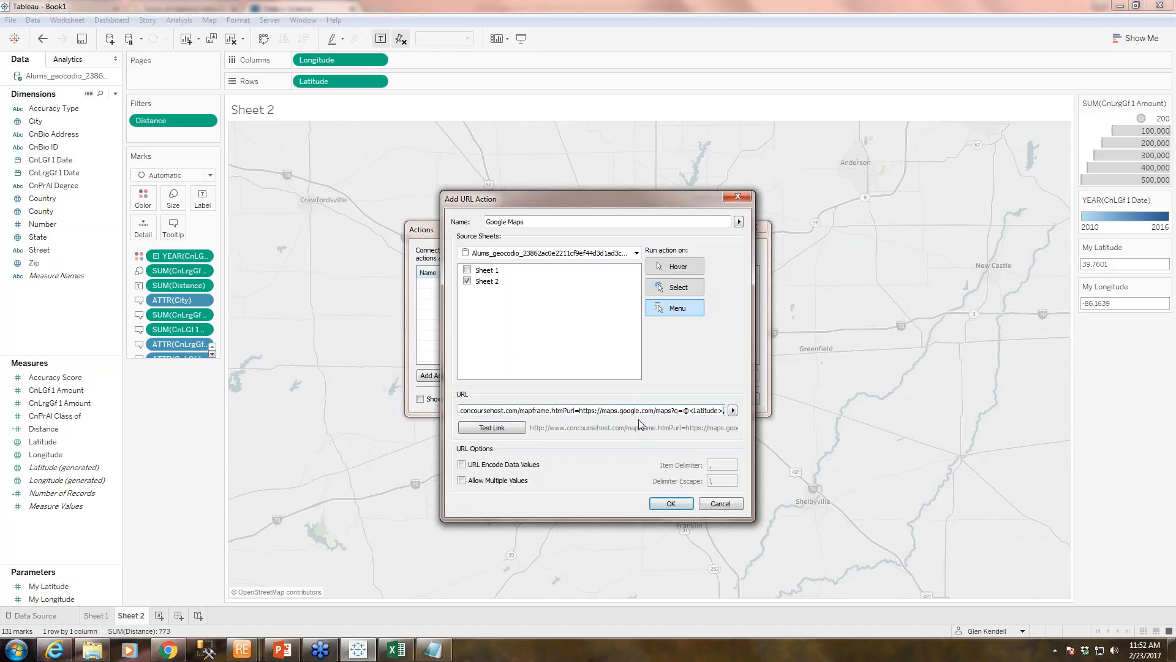
pyautogui.press('Right')
pyautogui.press('Right')
pyautogui.press('Right')
pyautogui.press('Right')
pyautogui.press('Right')
pyautogui.press('Right')
pyautogui.press('Right')
pyautogui.press('Right')
pyautogui.press('Right')
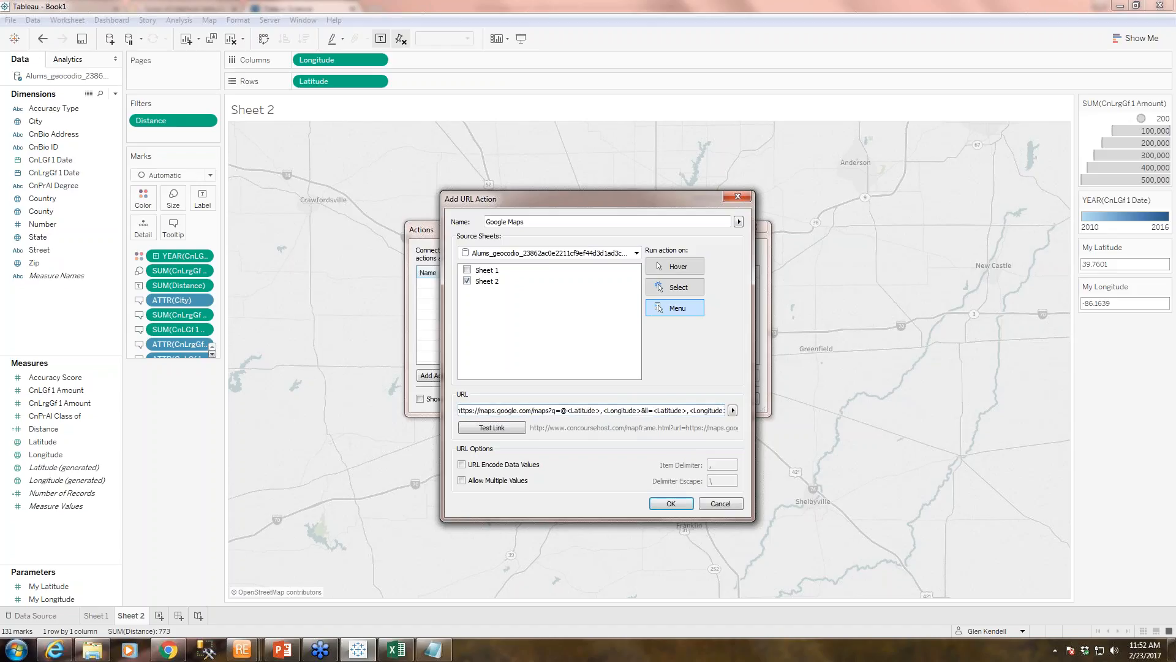
pyautogui.press('Right')
pyautogui.press('Right')
pyautogui.press('Right')
pyautogui.press('Right')
pyautogui.press('Right')
pyautogui.press('Right')
pyautogui.press('Right')
pyautogui.press('Right')
pyautogui.press('Right')
pyautogui.press('Right')
pyautogui.press('Right')
pyautogui.press('Right')
pyautogui.press('Right')
pyautogui.press('Right')
pyautogui.press('Right')
pyautogui.press('Right')
pyautogui.press('Right')
pyautogui.press('Right')
pyautogui.press('Right')
pyautogui.press('Right')
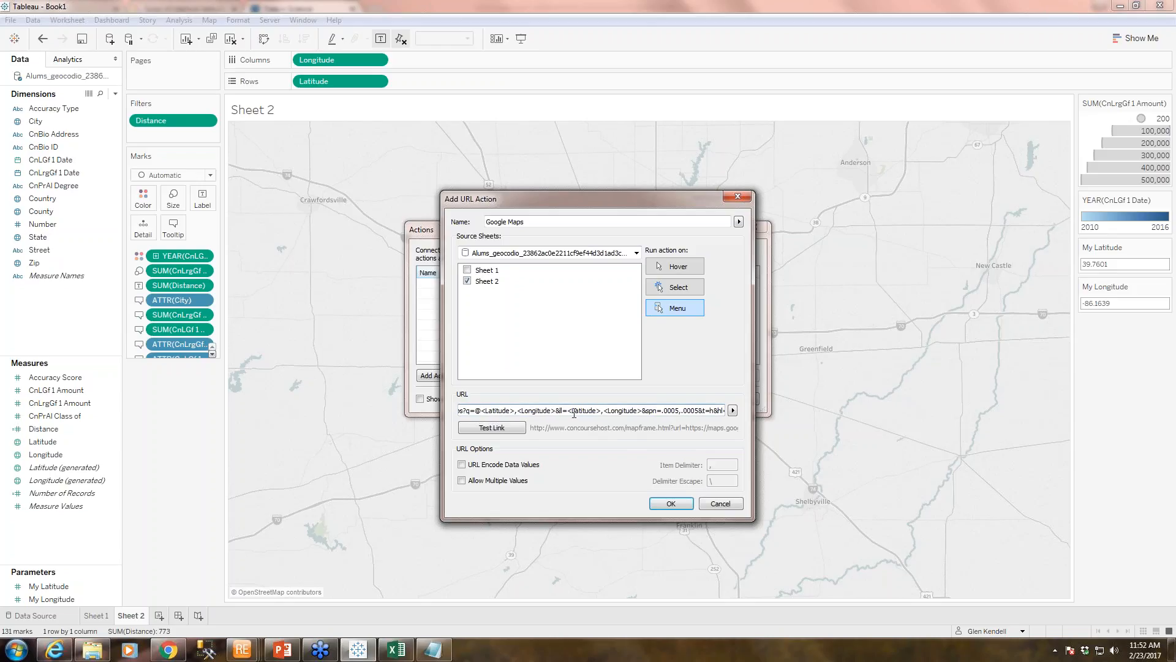
# Set the Google Maps URL action to run on Select and save it to the worksheet's actions
pyautogui.click(666, 292)
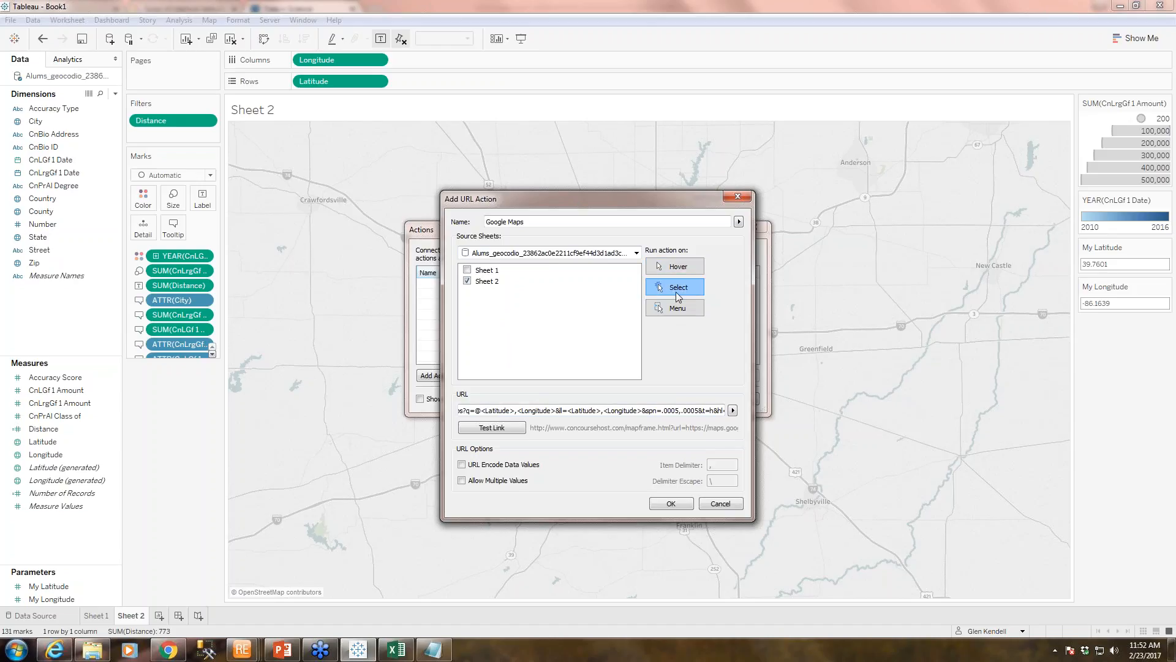
pyautogui.click(671, 505)
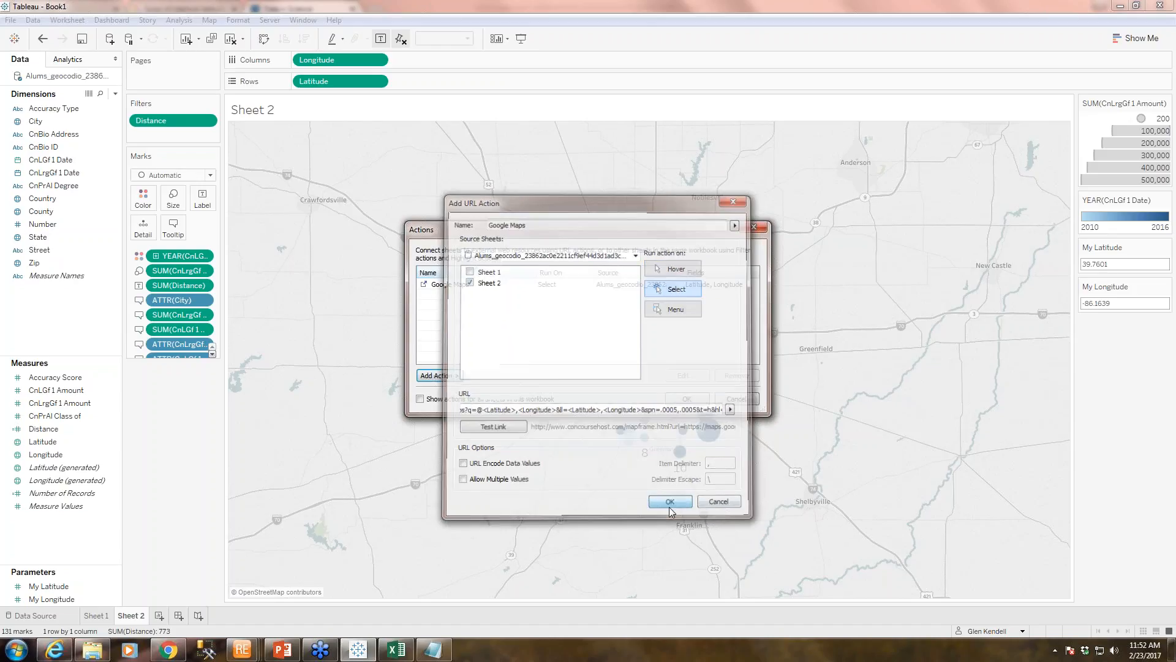
pyautogui.click(689, 399)
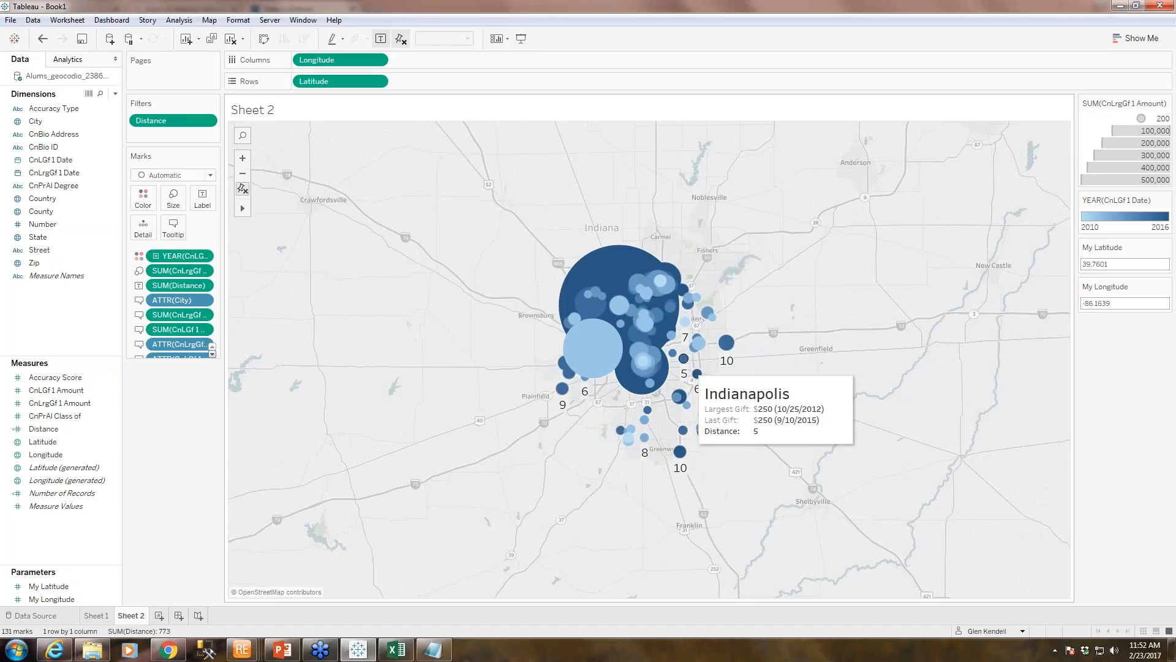
# Test the URL action on the distance-10 donor mark east of Indianapolis, then return to Tableau and clear the selection
pyautogui.click(726, 351)
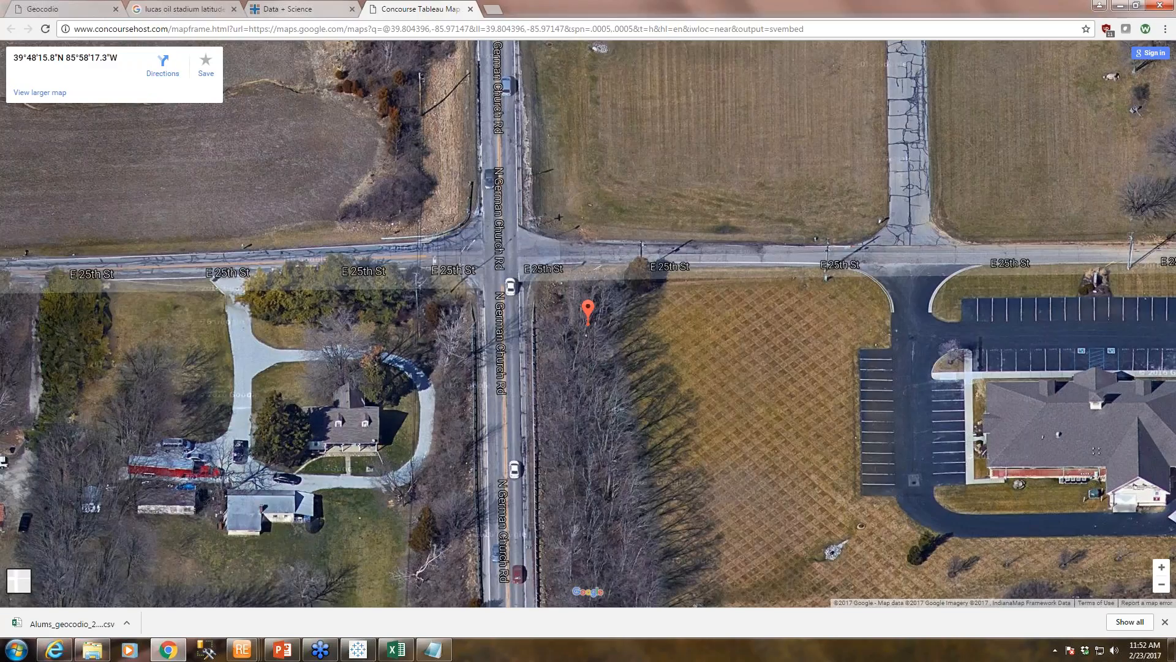
pyautogui.click(358, 650)
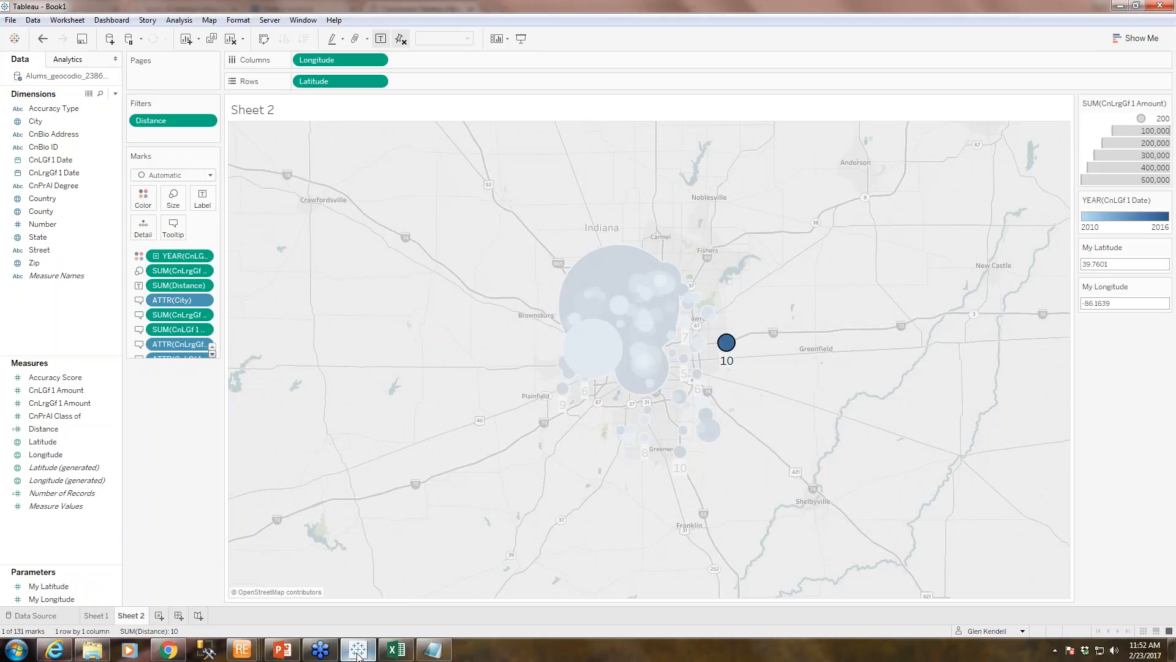
pyautogui.click(469, 406)
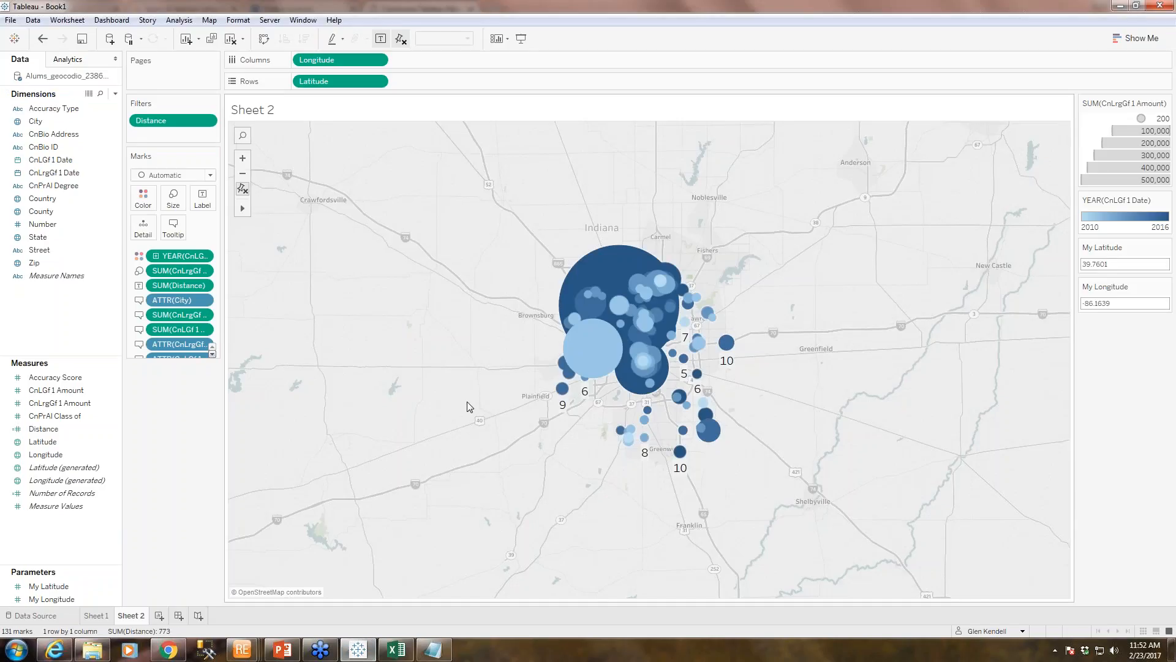
# Reopen the worksheet's Google Maps action to review its URL and settings, and close it without changes
pyautogui.click(67, 20)
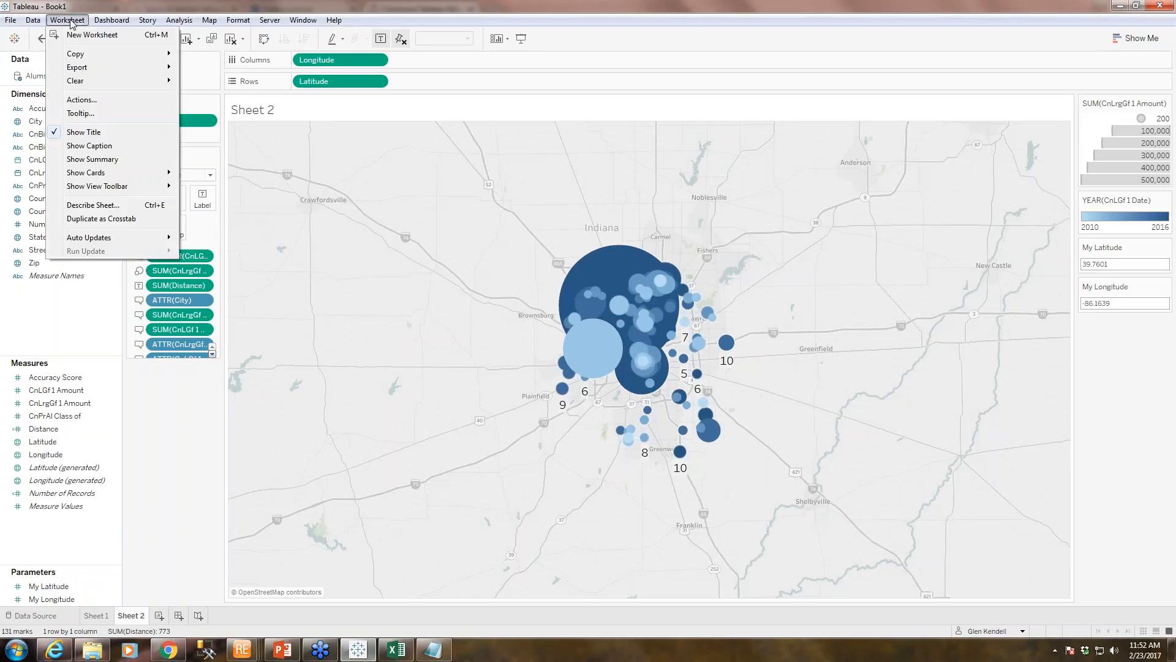
pyautogui.click(82, 99)
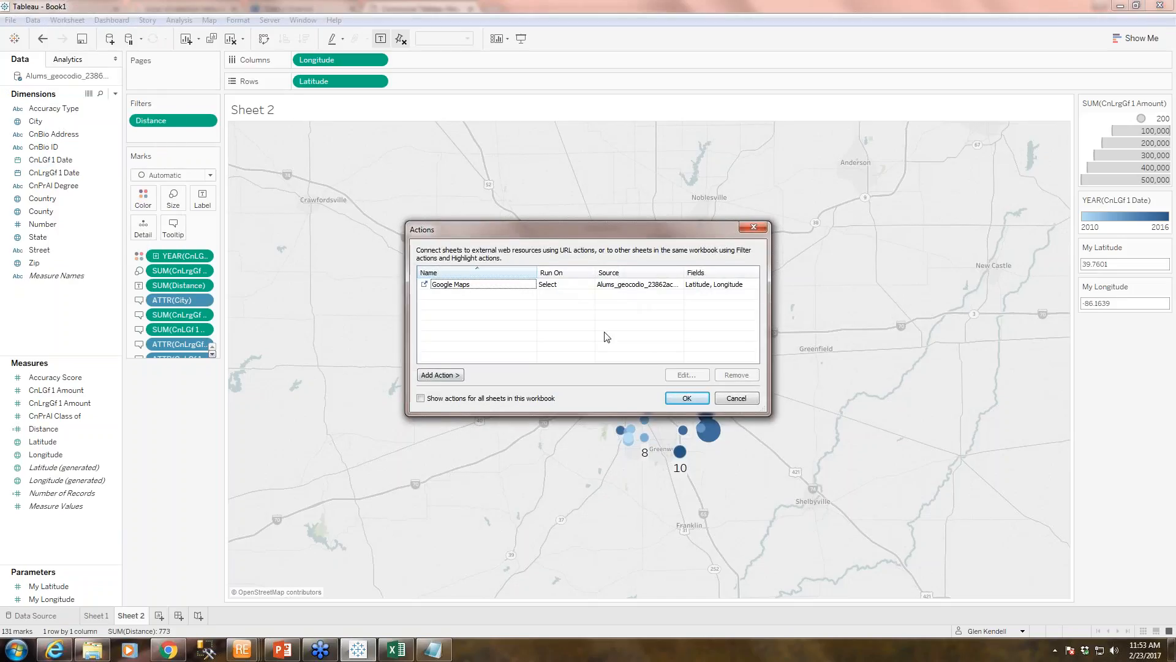
pyautogui.click(514, 284)
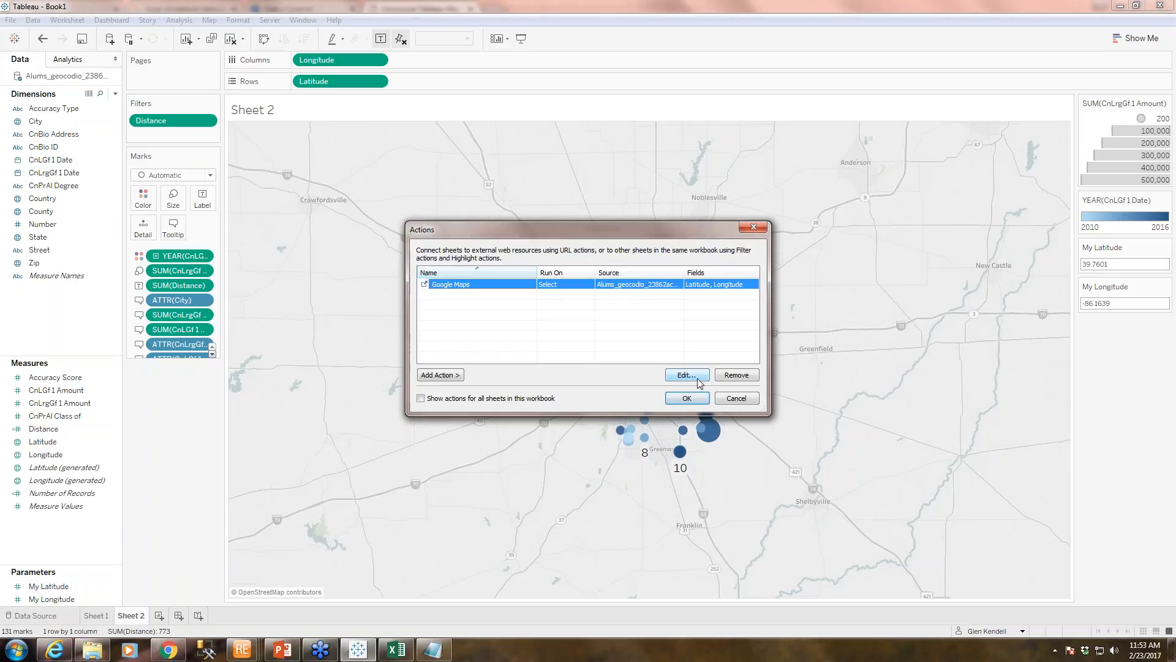
pyautogui.click(686, 375)
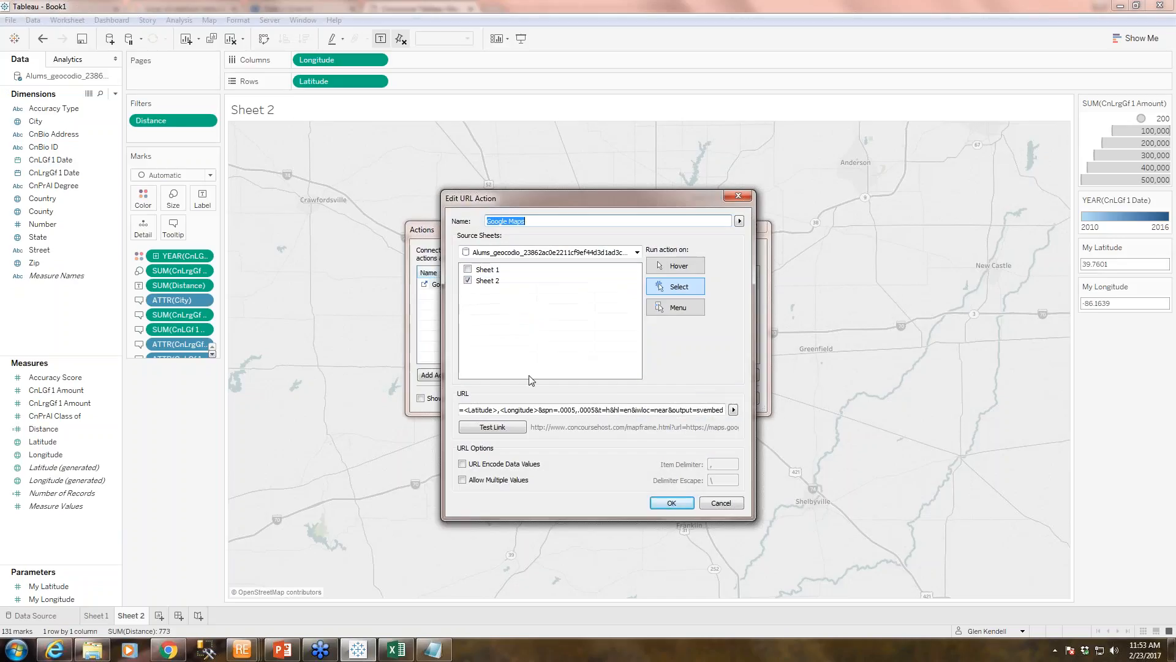
pyautogui.click(531, 409)
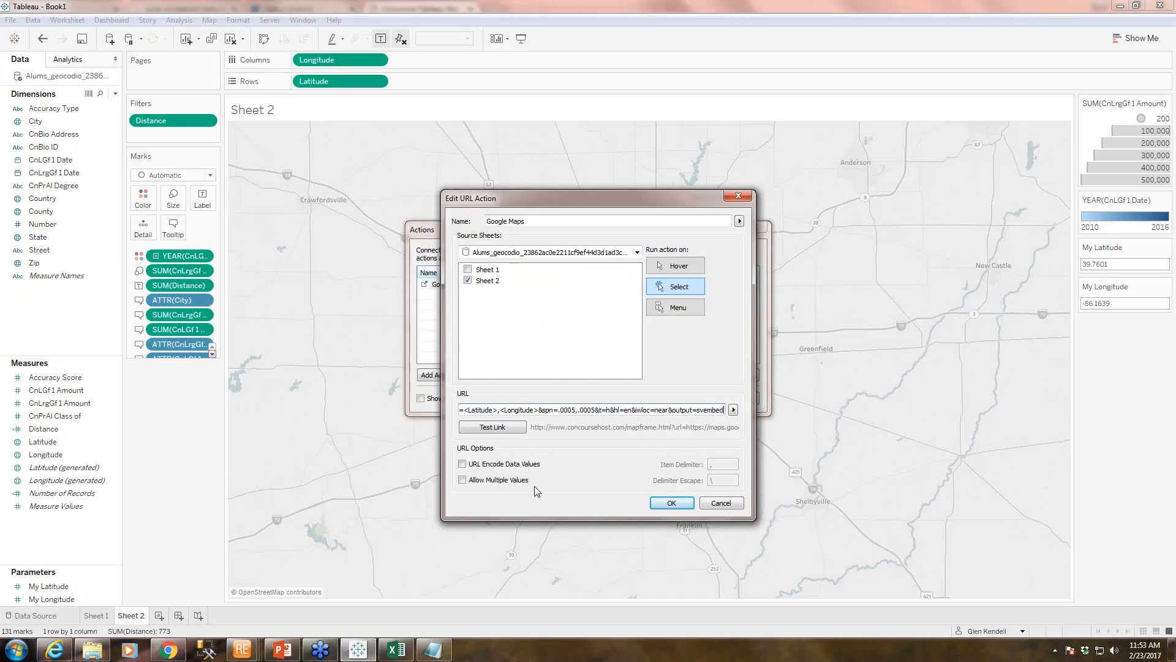
pyautogui.press('Home')
pyautogui.click(671, 503)
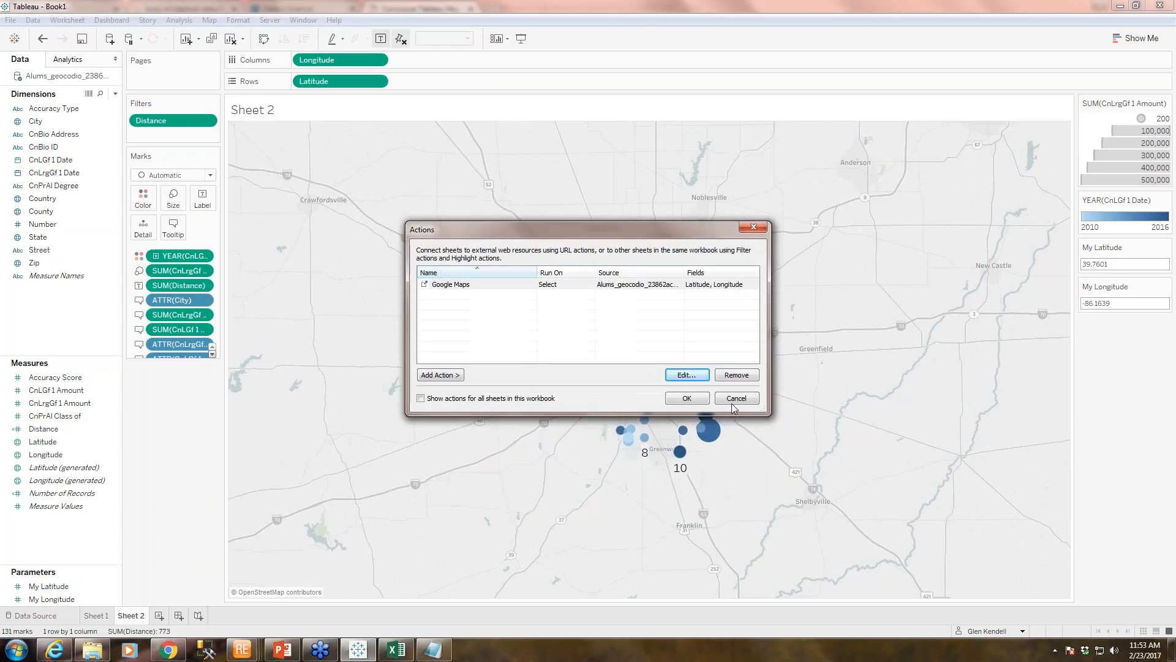
pyautogui.click(687, 398)
# Remove the Distance filter from Sheet 2 so donors at every distance are included
pyautogui.moveTo(605, 348)
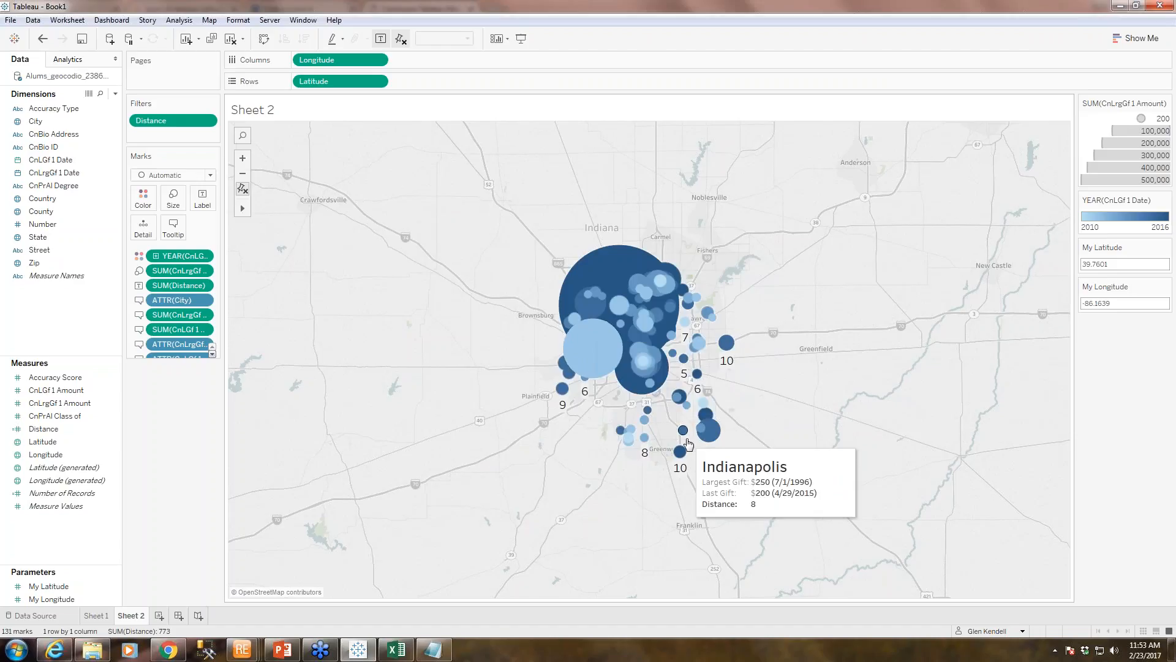
pyautogui.click(211, 122)
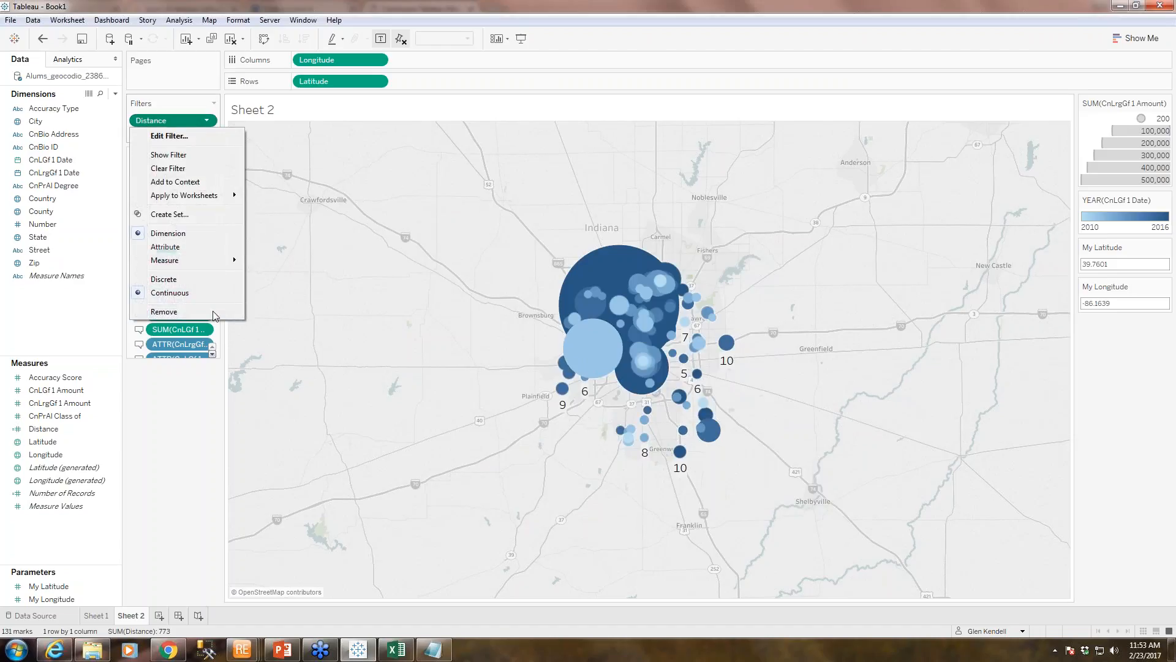
pyautogui.click(209, 312)
# Open the satellite location of the distance-47 donor mark west of Greencastle, look around it, then return to Tableau and clear the selection
pyautogui.moveTo(398, 385)
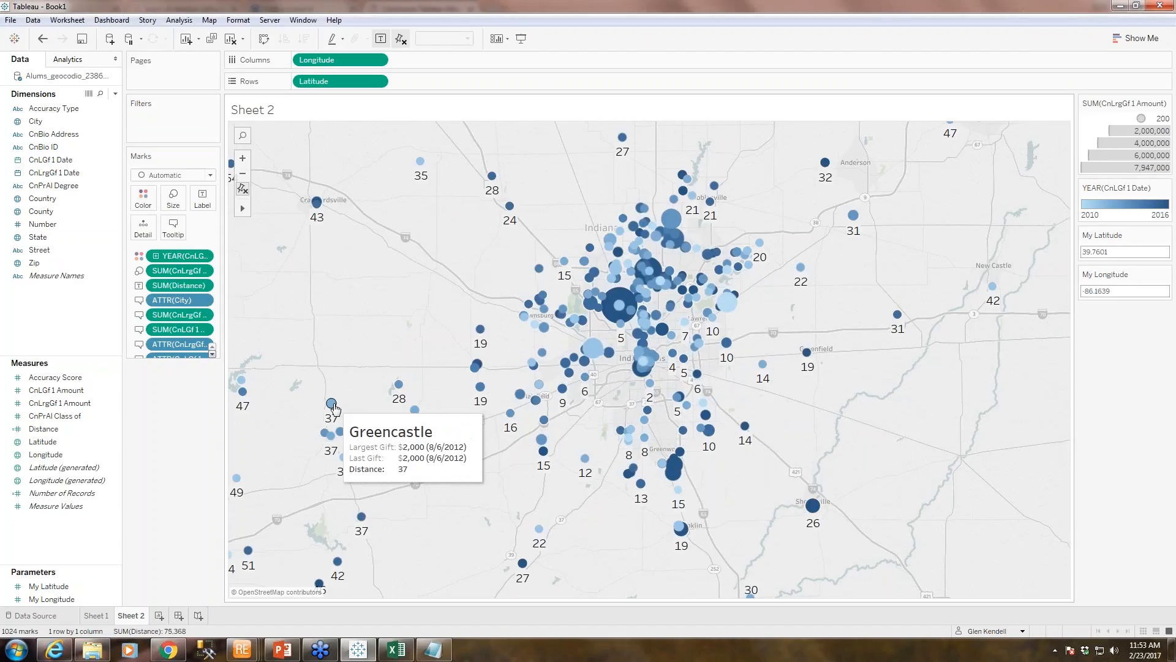
pyautogui.click(243, 392)
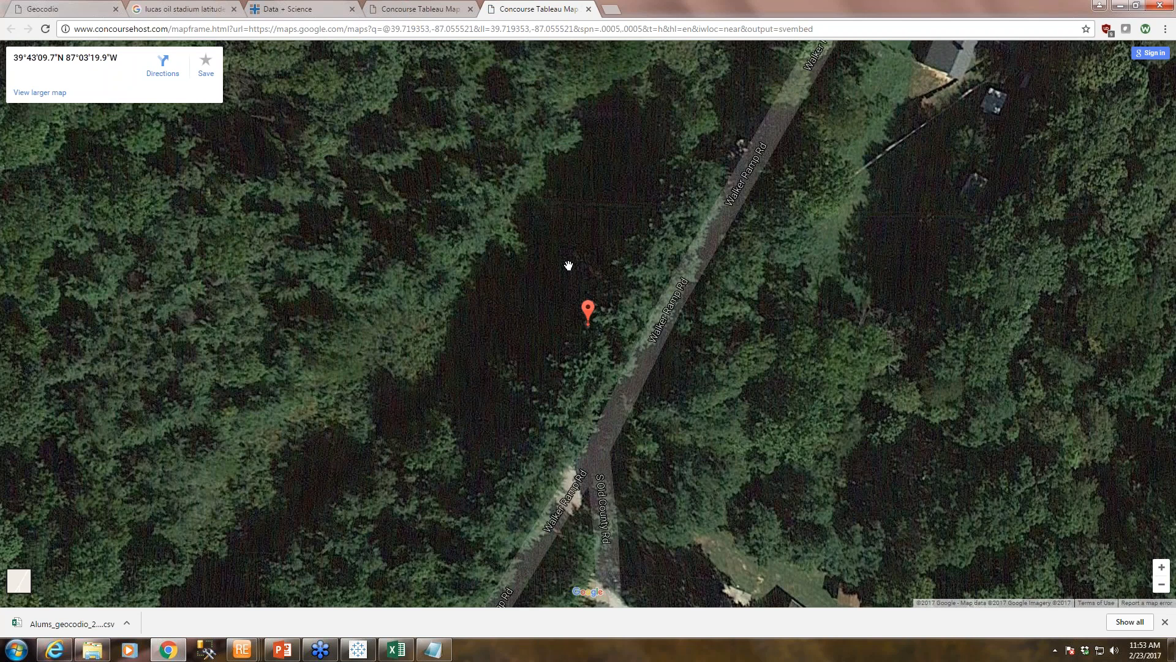
pyautogui.moveTo(712, 457); pyautogui.dragTo(751, 488)
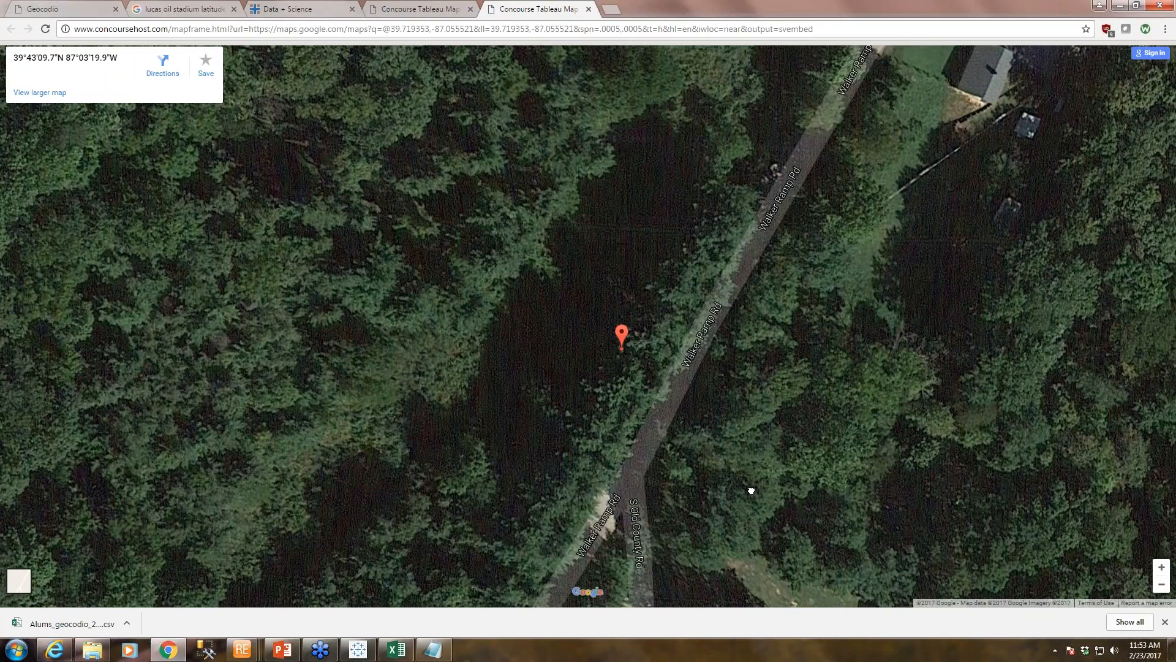
pyautogui.click(357, 650)
pyautogui.click(380, 280)
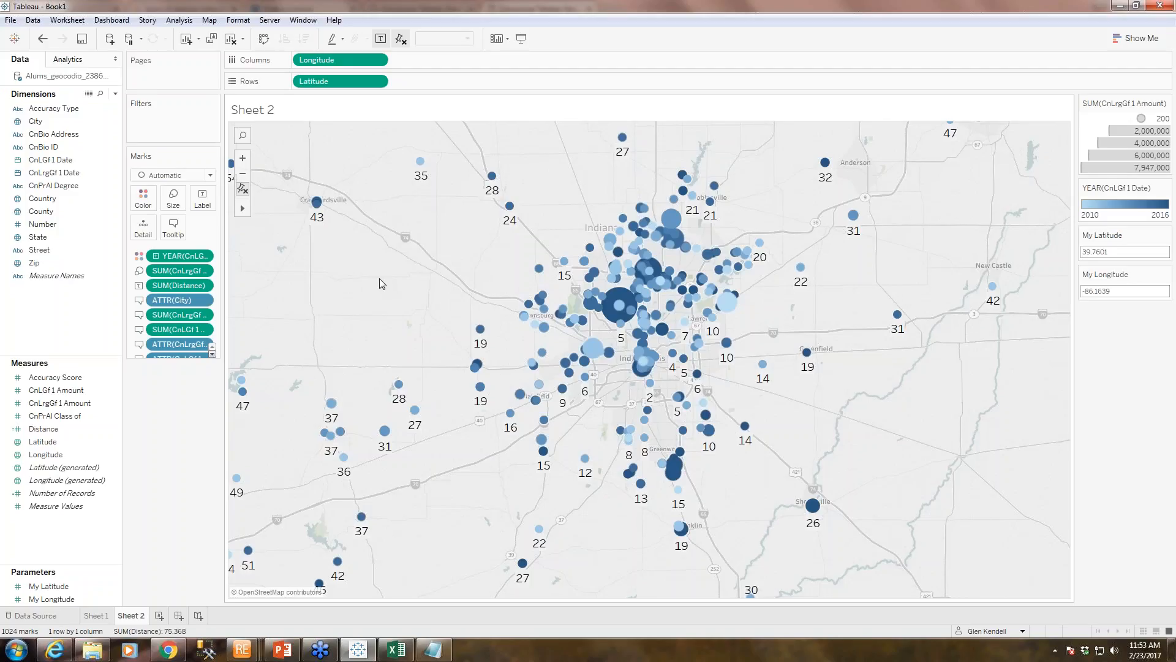
# Zoom out the Sheet 2 map to view donors across a wider area around Indianapolis
pyautogui.click(242, 177)
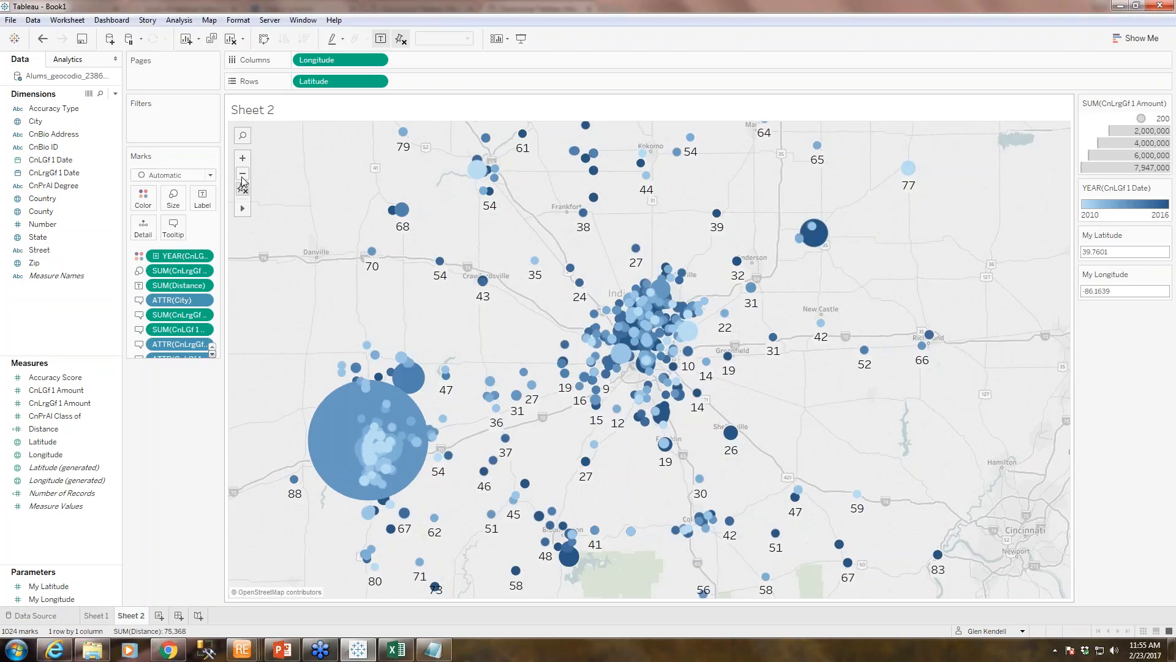
pyautogui.click(1166, 292)
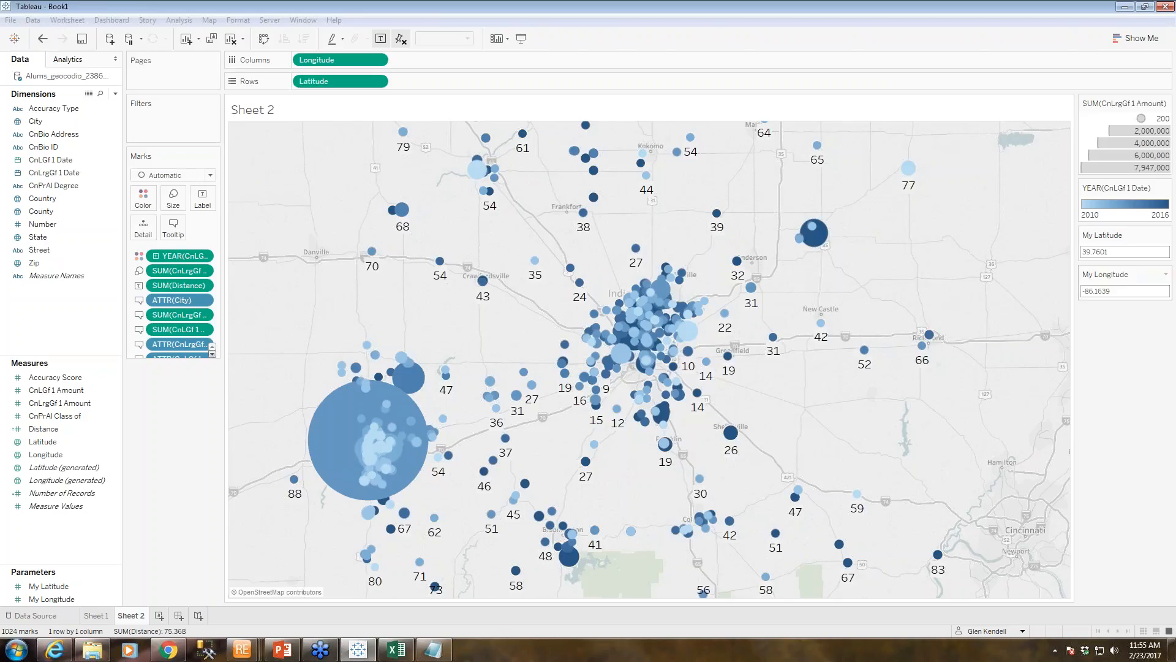